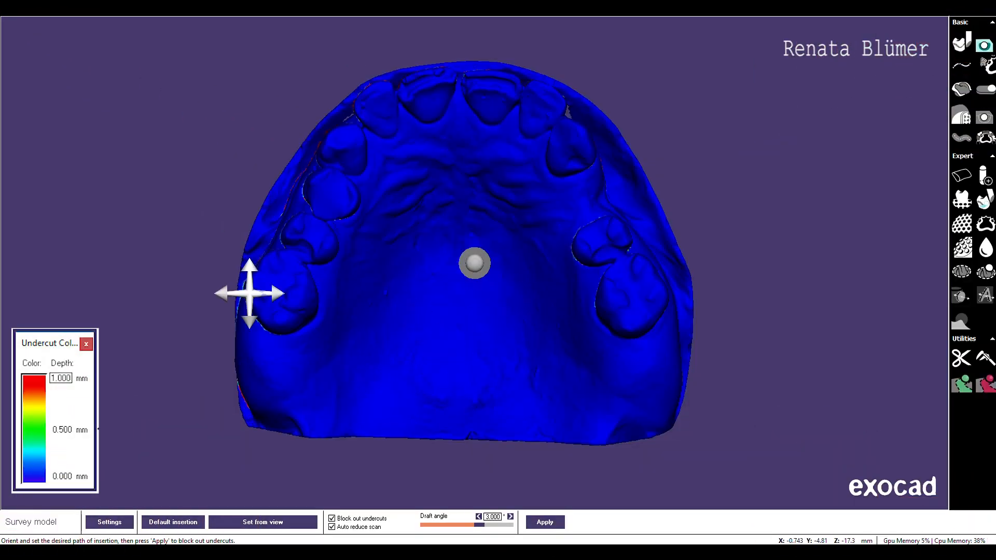
Review the survey settings and examine the undercut depths around the teeth on one side of the model
click(107, 525)
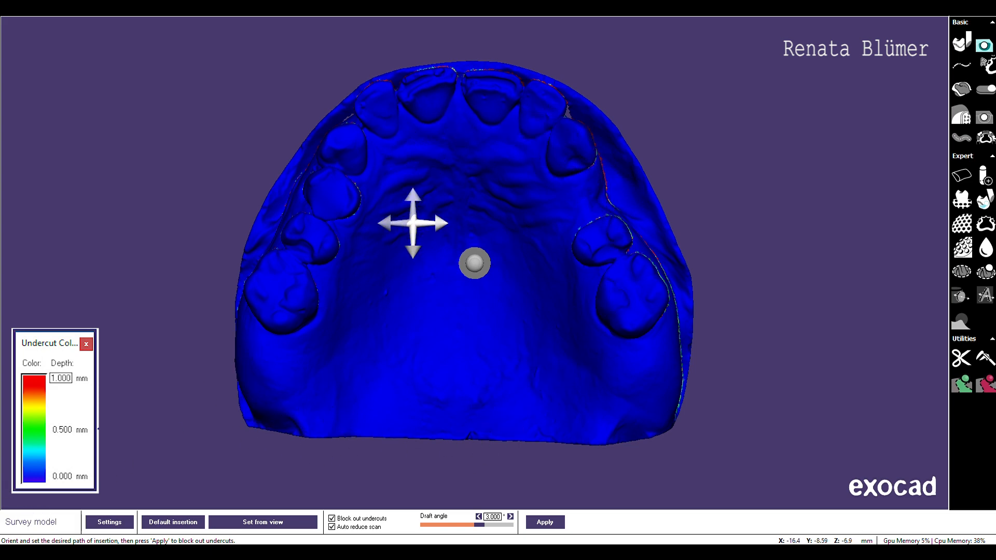
right_drag(758, 398, 776, 332)
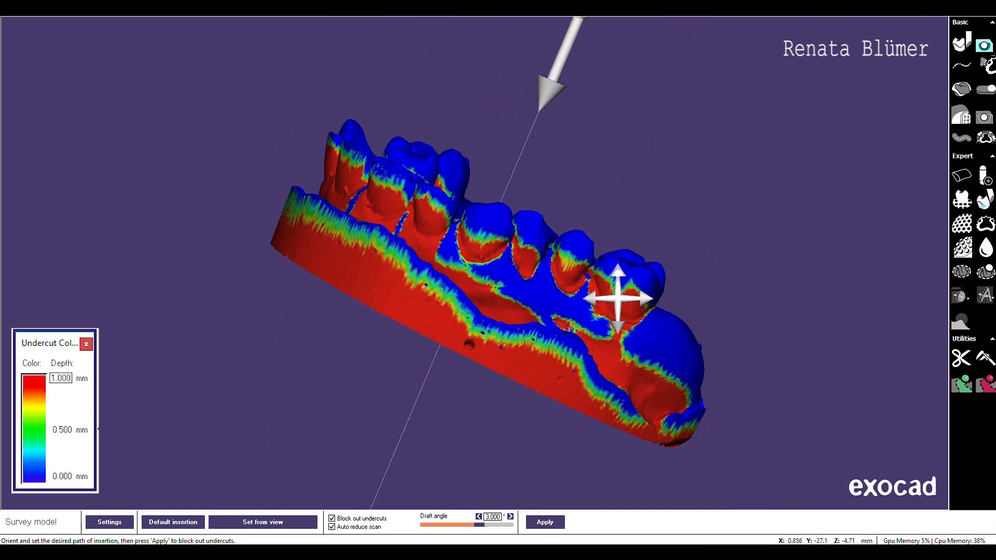
scroll(716, 337, up, 3)
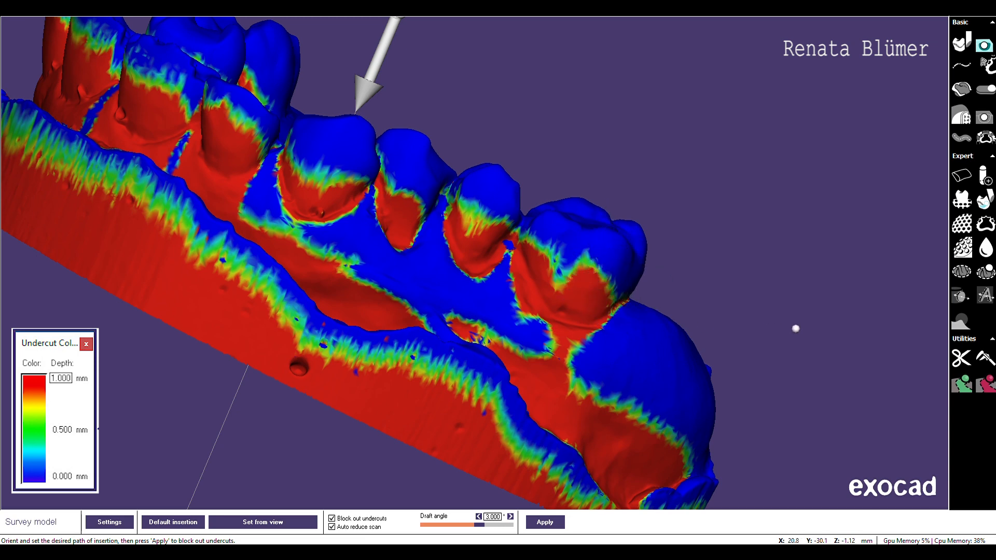
scroll(796, 329, up, 1)
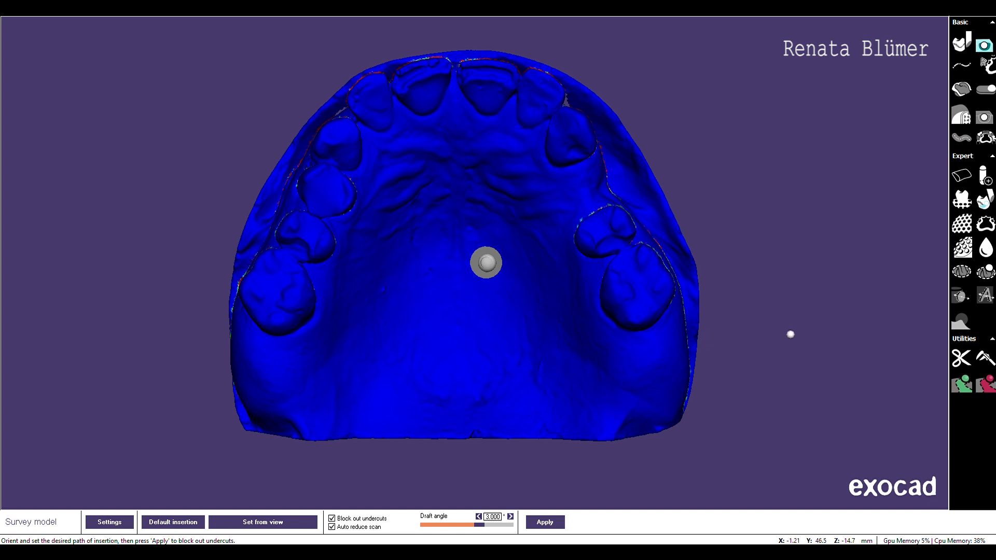
Tilt the path of insertion slightly in an occlusal view and check the undercuts along both sides of the arch
right_drag(791, 334, 764, 326)
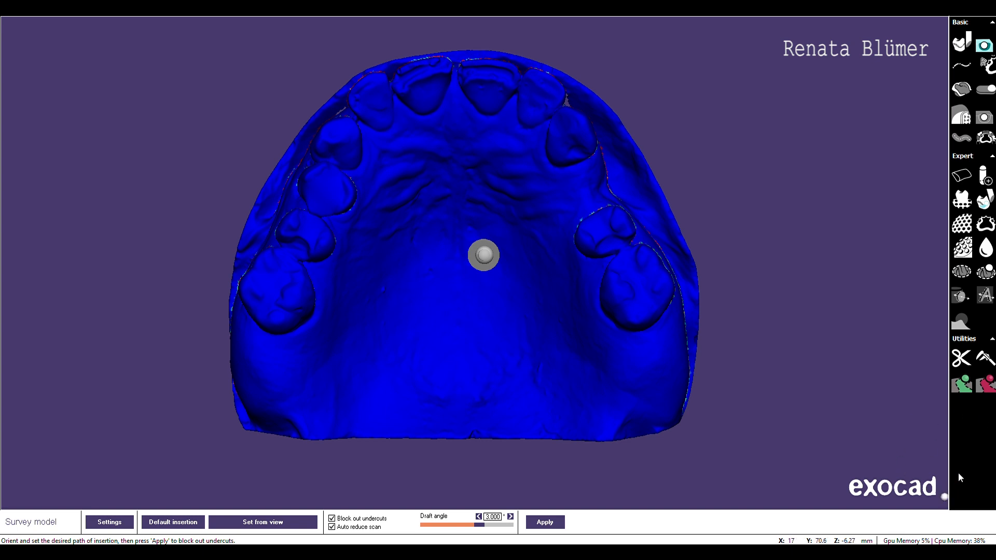
key(ctrl+Down)
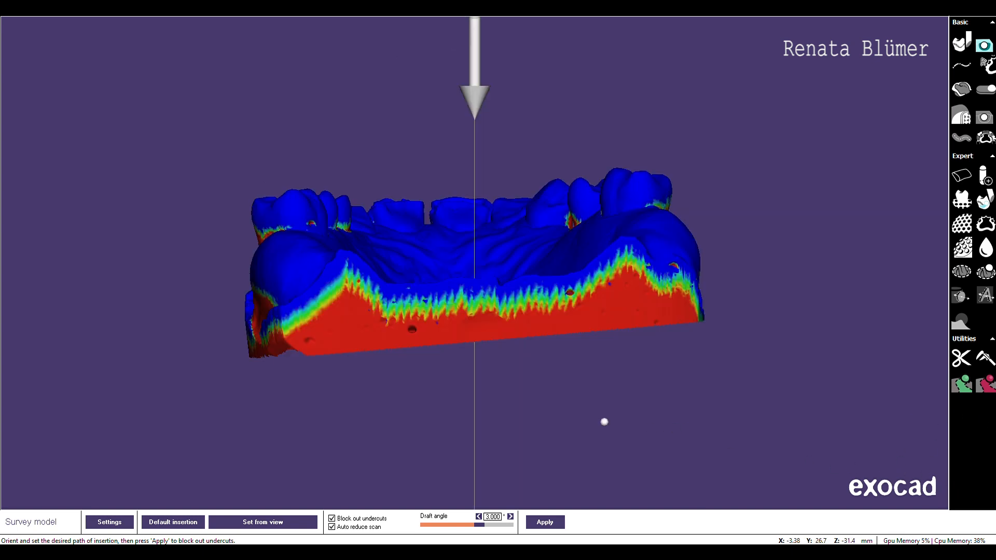
right_drag(558, 423, 586, 423)
scroll(562, 416, up, 3)
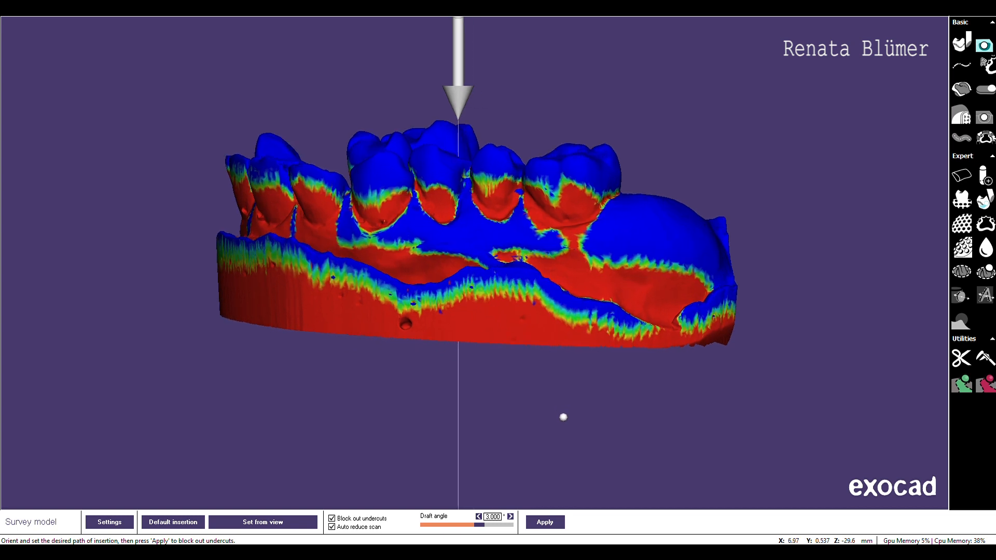
middle_drag(556, 380, 539, 408)
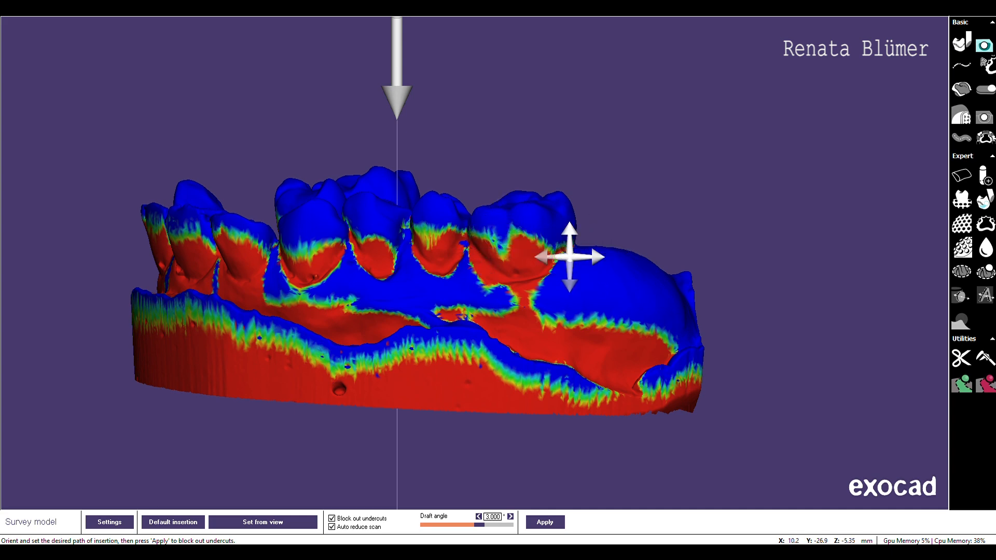
right_drag(549, 250, 446, 250)
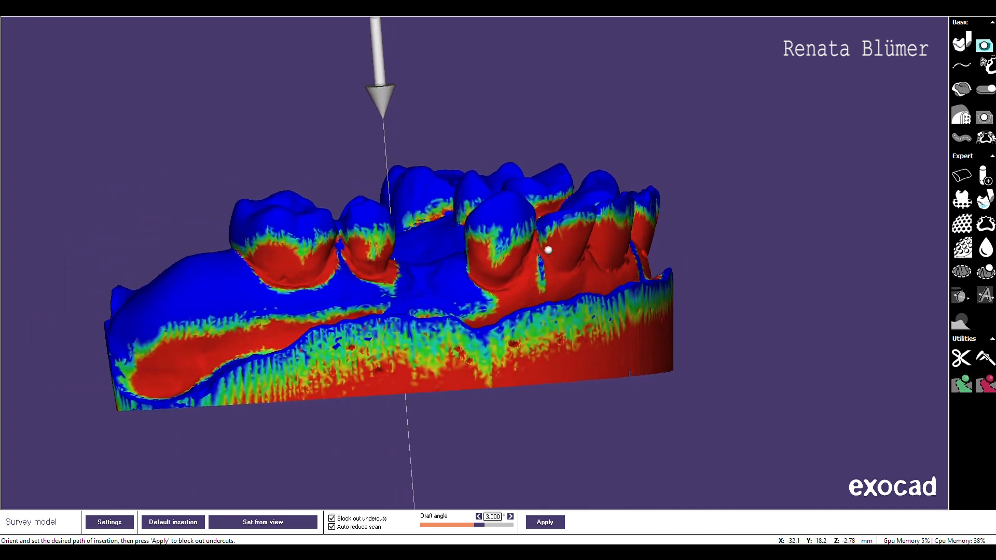
right_drag(549, 250, 549, 332)
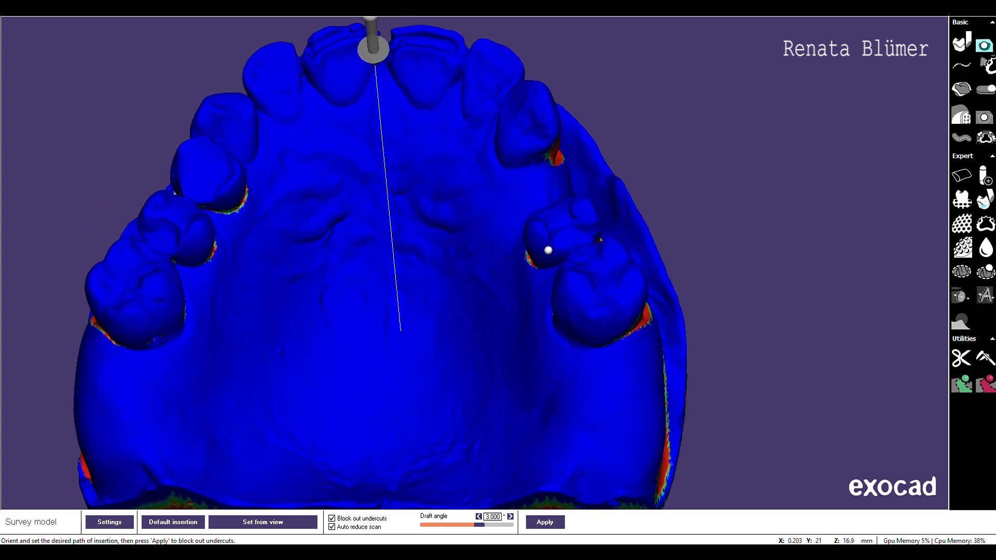
scroll(556, 244, down, 3)
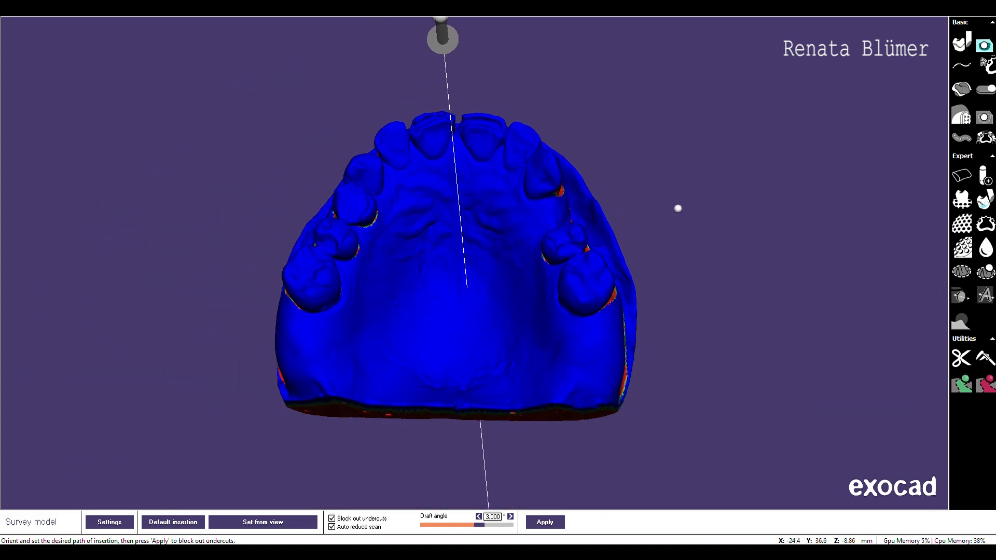
Readjust the path of insertion and check the undercuts along the outer side of the arch
right_drag(678, 209, 688, 276)
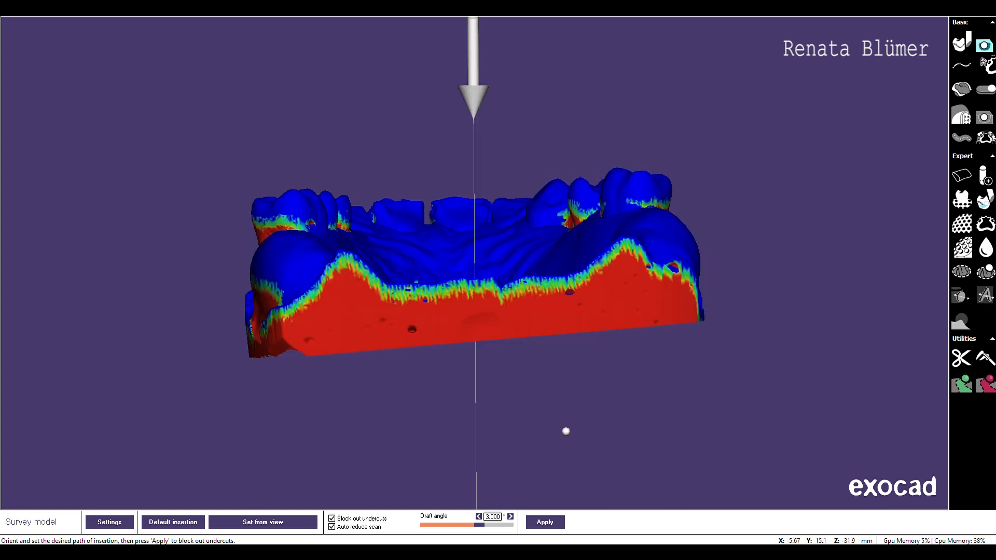
right_drag(645, 429, 765, 415)
scroll(663, 359, up, 3)
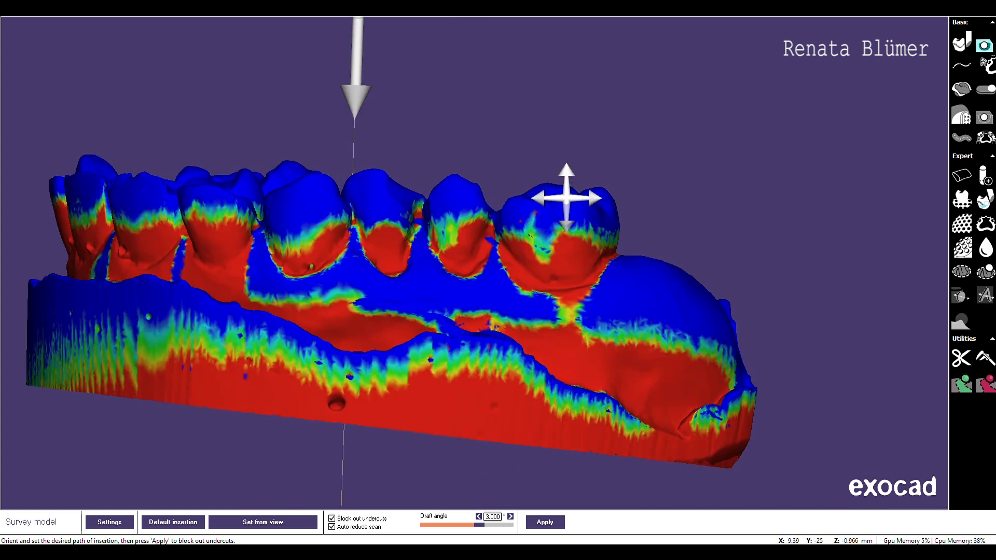
Fine-tune the path of insertion from an occlusal view and check the resulting undercuts on the teeth from the sides
mouse_move(755, 300)
right_down()
mouse_move(544, 300)
mouse_move(755, 306)
mouse_move(755, 389)
mouse_move(755, 316)
mouse_move(755, 345)
mouse_move(744, 296)
right_up()
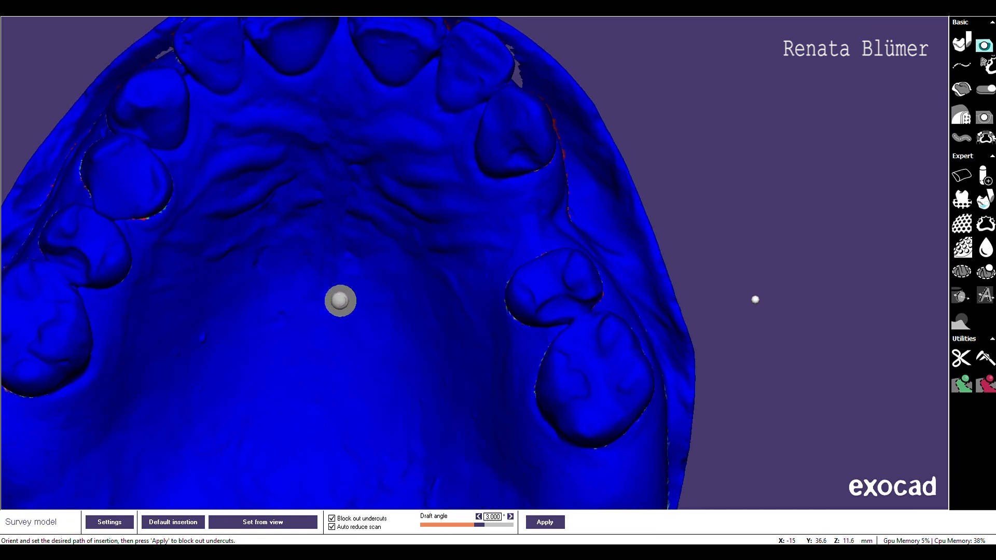
scroll(752, 299, up, 1)
scroll(765, 297, down, 5)
middle_drag(895, 318, 859, 300)
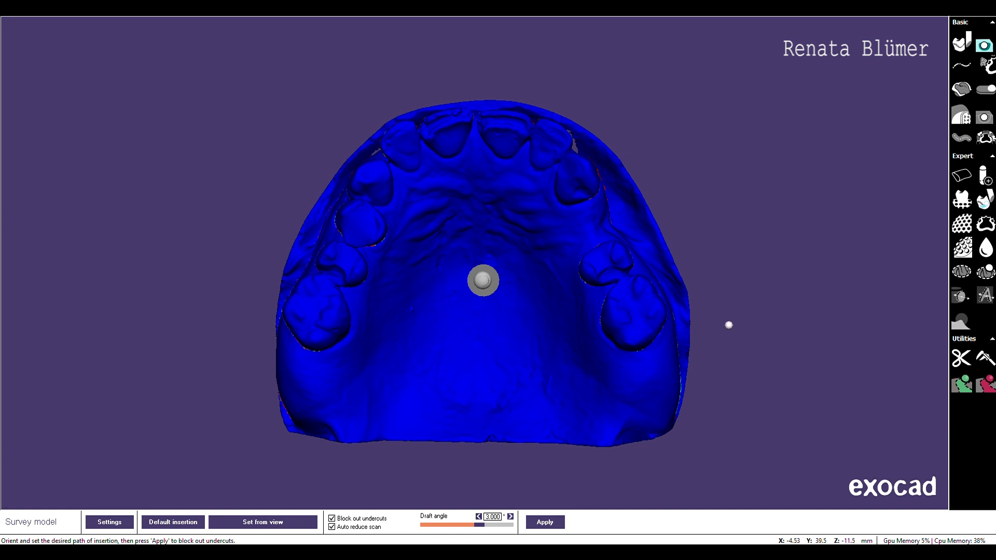
mouse_move(729, 325)
right_down()
mouse_move(742, 324)
mouse_move(718, 312)
right_up()
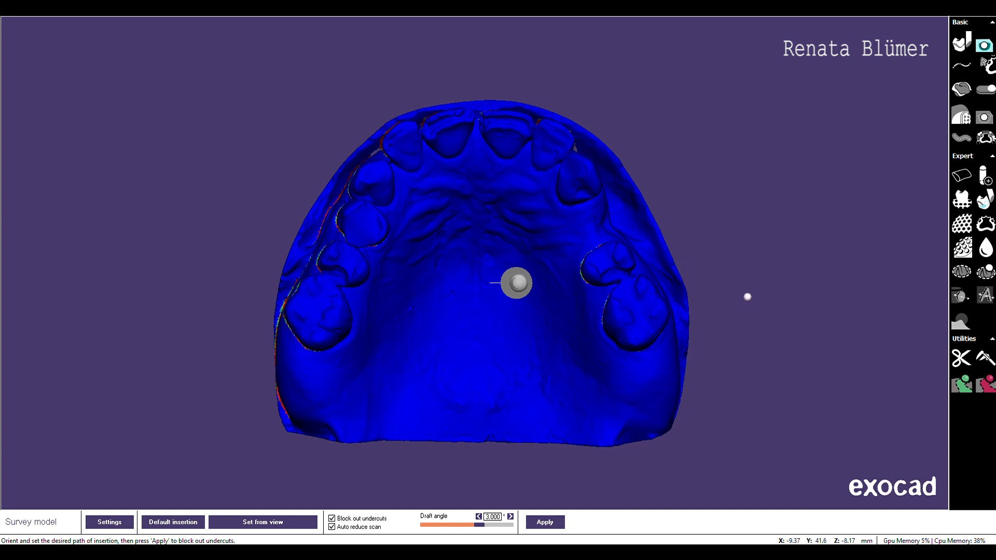
right_drag(749, 298, 747, 297)
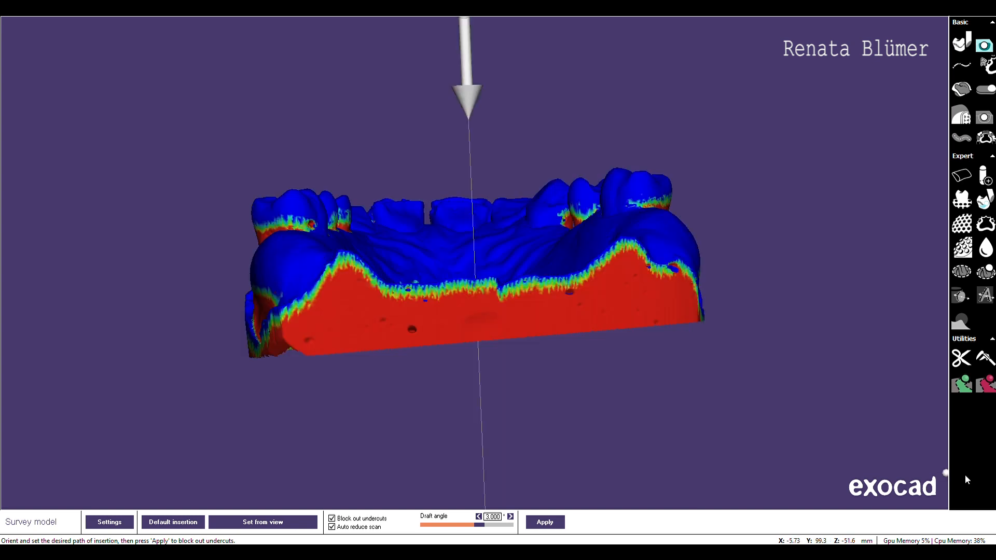
right_drag(378, 385, 380, 386)
scroll(401, 384, up, 4)
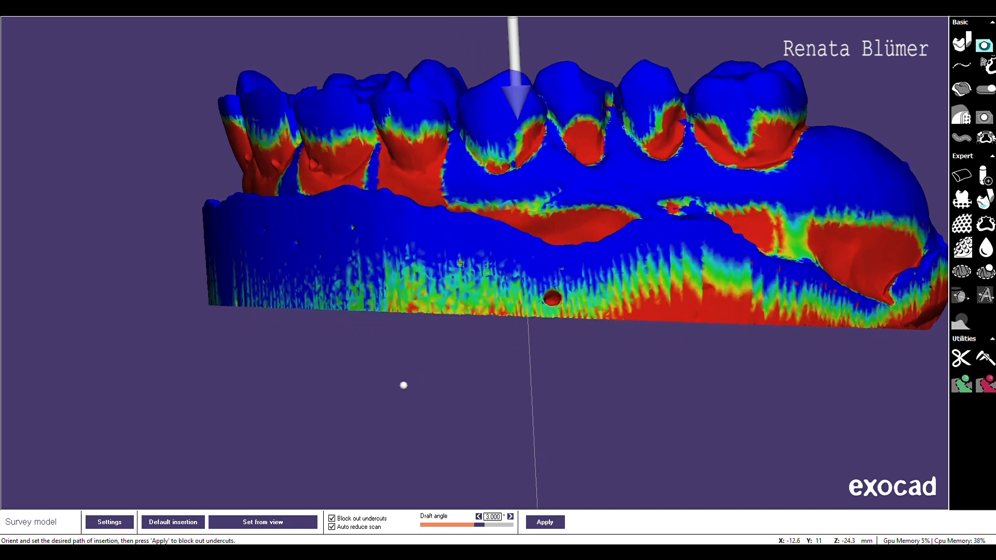
middle_drag(403, 385, 278, 428)
right_drag(380, 410, 369, 410)
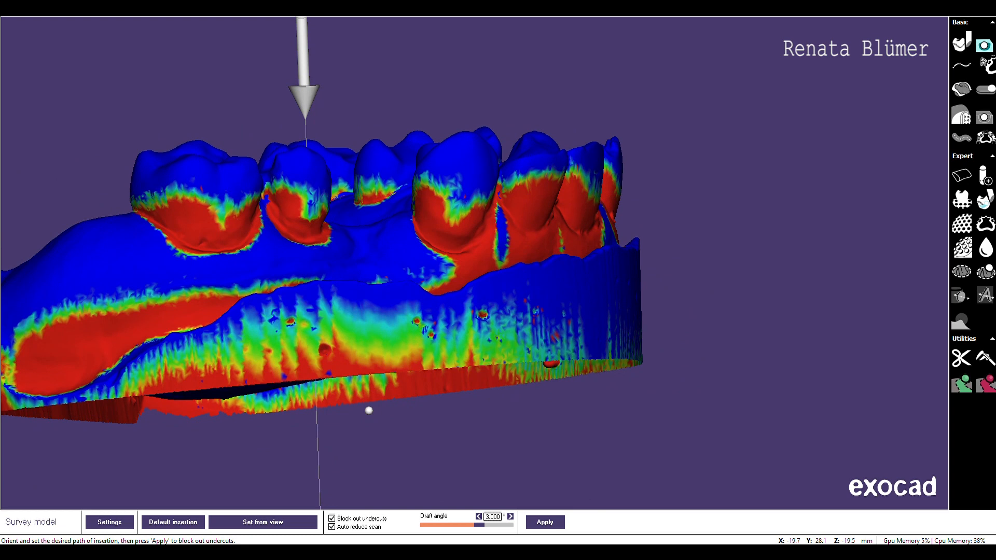
Turn off automatic scan reduction and apply the undercut blockout to the model
right_drag(369, 410, 338, 528)
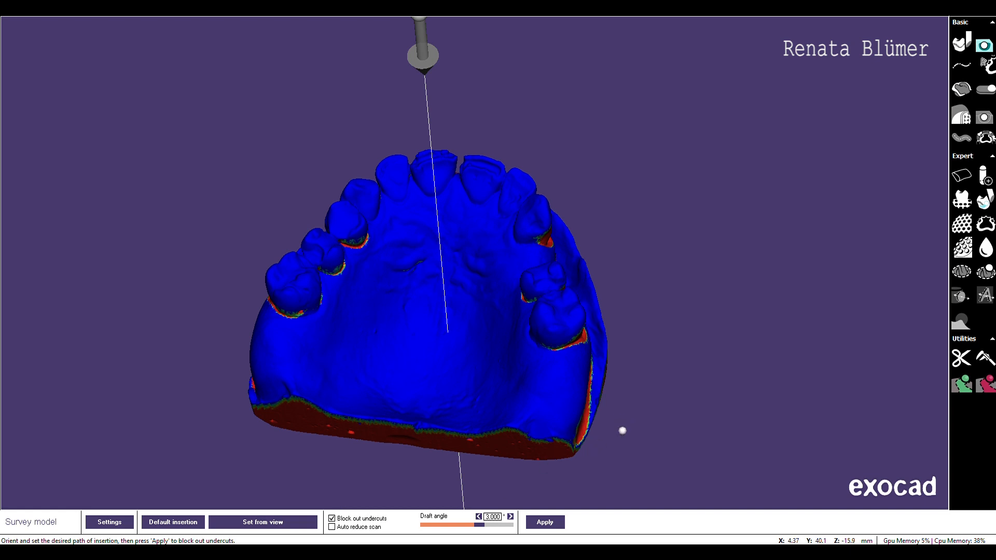
right_drag(693, 449, 698, 442)
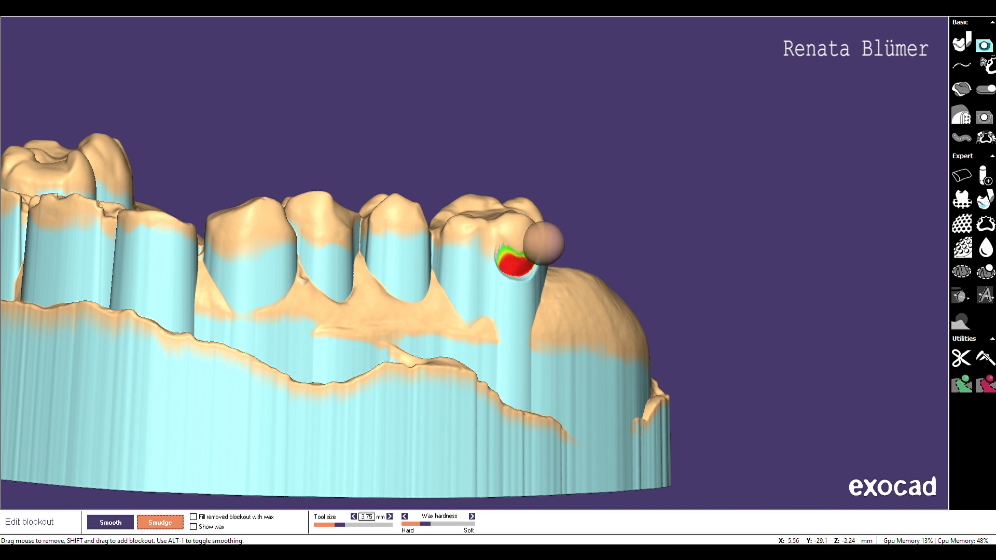
Set the Smudge tool size to 2.25 mm and remove blockout from the side of the premolar next to the molar
scroll(596, 221, up, 5)
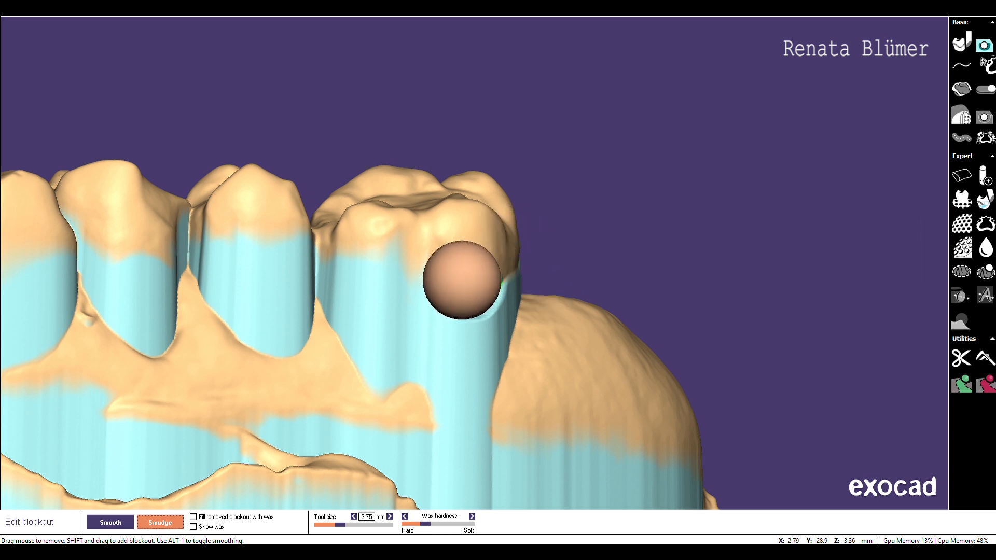
ctrl+scroll(462, 281, down, 7)
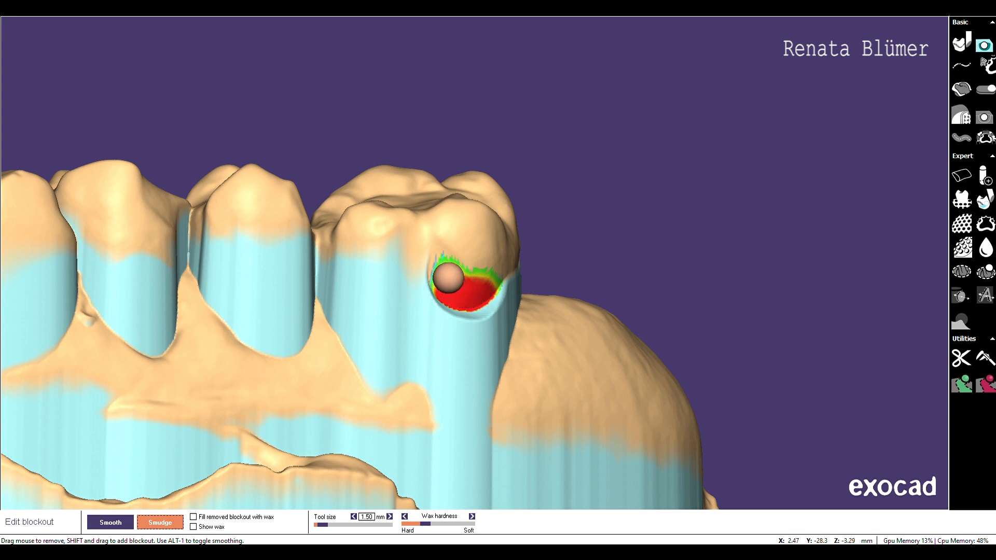
ctrl+scroll(457, 296, up, 5)
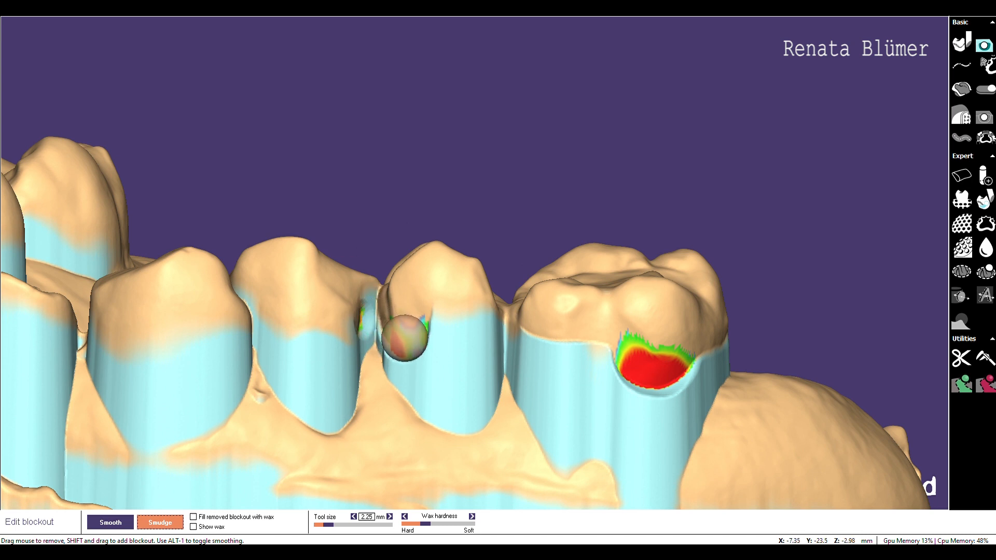
drag(421, 311, 430, 297)
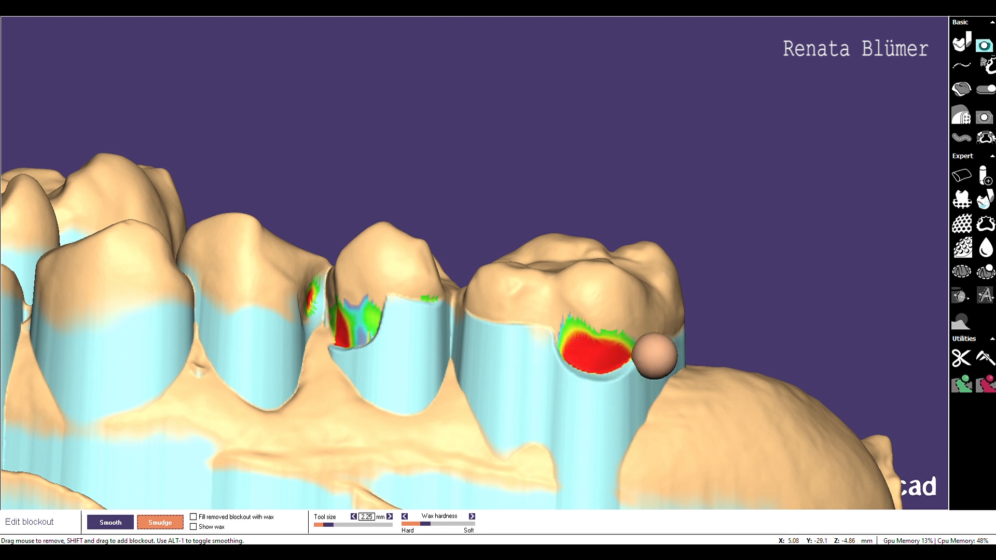
Smooth the blockout edges around the exposed molar and premolar undercuts, and remove a little more blockout on the molar
click(111, 523)
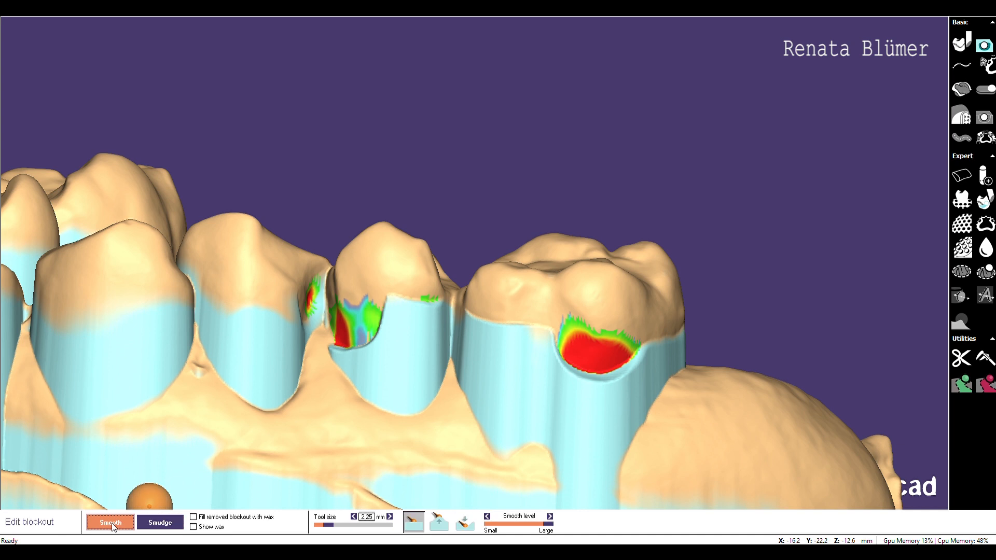
mouse_move(363, 351)
mouse_down()
mouse_move(322, 325)
mouse_move(431, 355)
mouse_move(423, 304)
mouse_move(445, 299)
mouse_move(404, 292)
mouse_move(472, 300)
mouse_move(503, 324)
mouse_move(537, 322)
mouse_move(573, 374)
mouse_move(630, 378)
mouse_move(655, 351)
mouse_move(590, 374)
mouse_move(551, 351)
mouse_move(631, 383)
mouse_move(544, 357)
mouse_up()
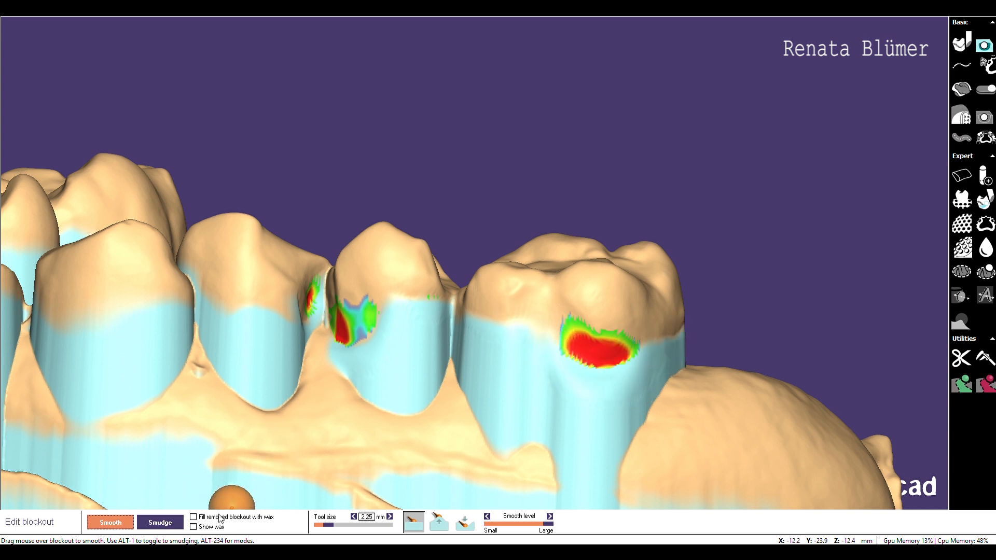
click(173, 522)
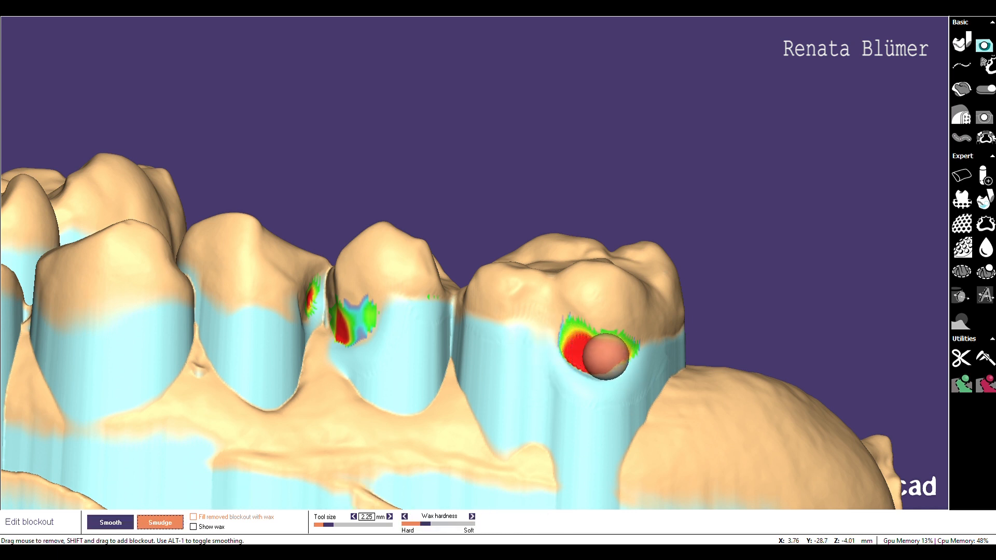
drag(606, 356, 633, 352)
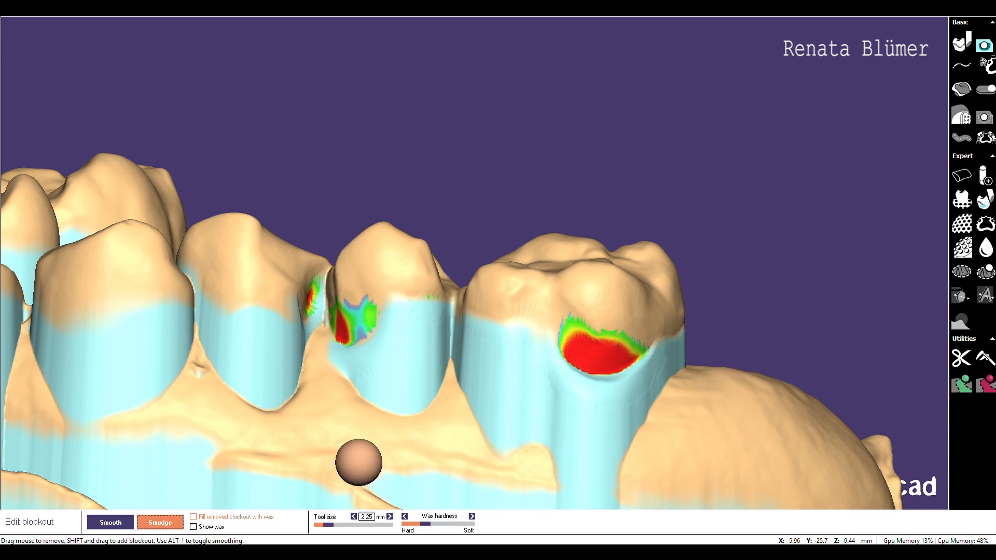
key(alt+1)
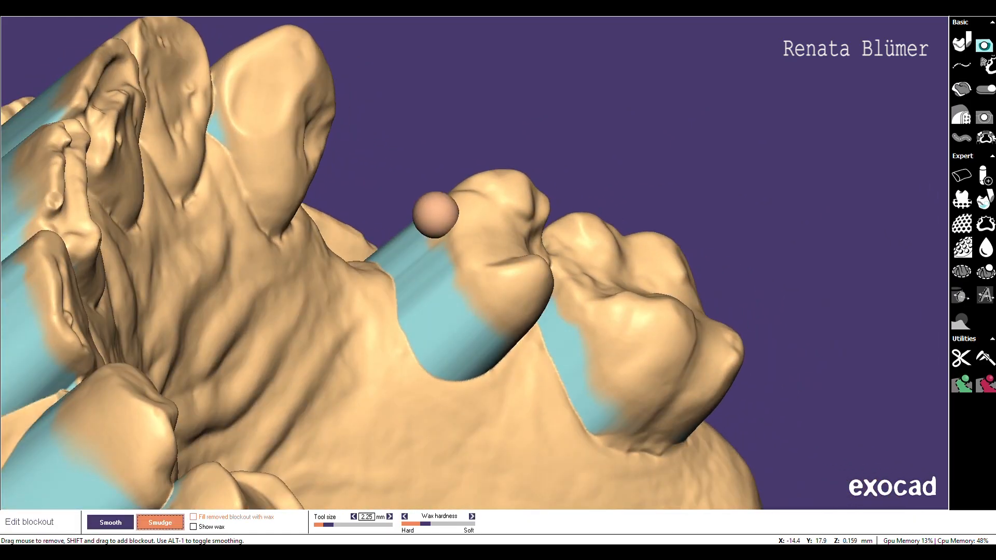
With a 4.00 mm tool, remove blockout from the molar undercut on the opposite side of the arch and smooth its edges
drag(436, 213, 483, 300)
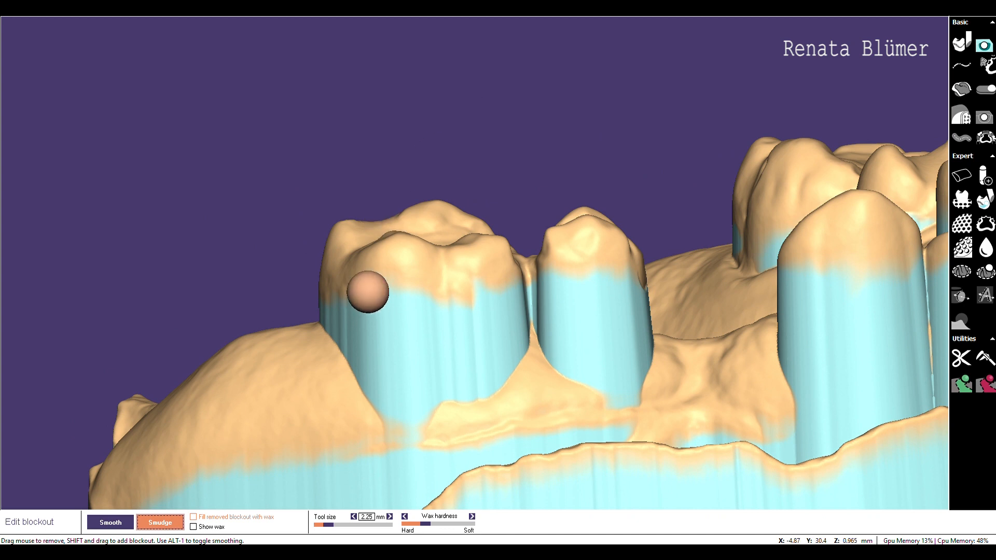
scroll(368, 292, up, 3)
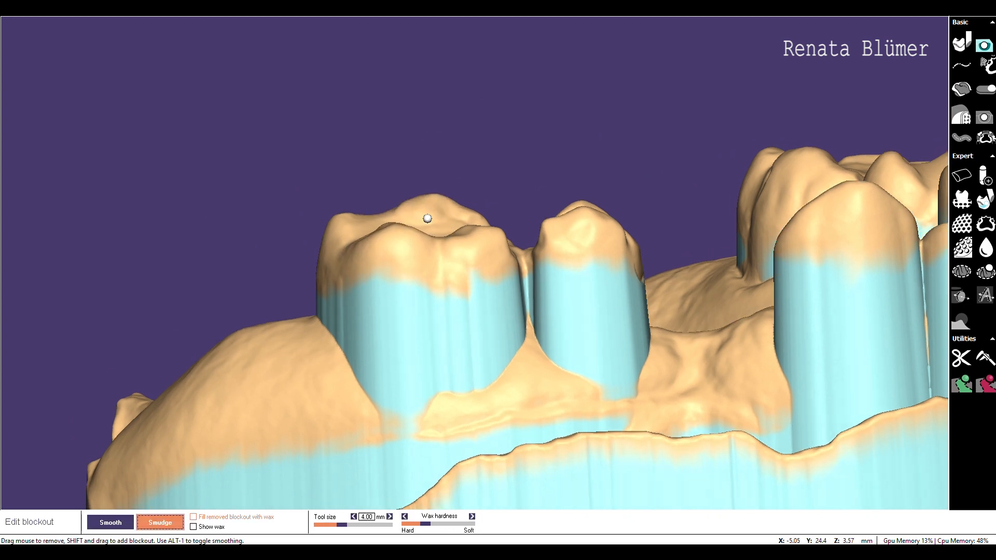
mouse_move(374, 284)
mouse_down()
mouse_move(363, 311)
mouse_move(329, 282)
mouse_up()
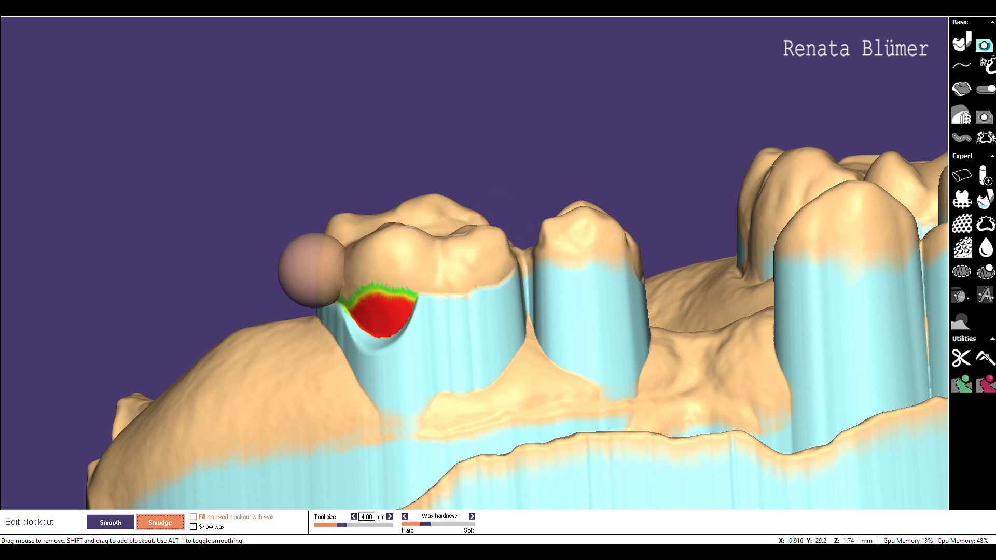
drag(350, 302, 378, 319)
click(110, 522)
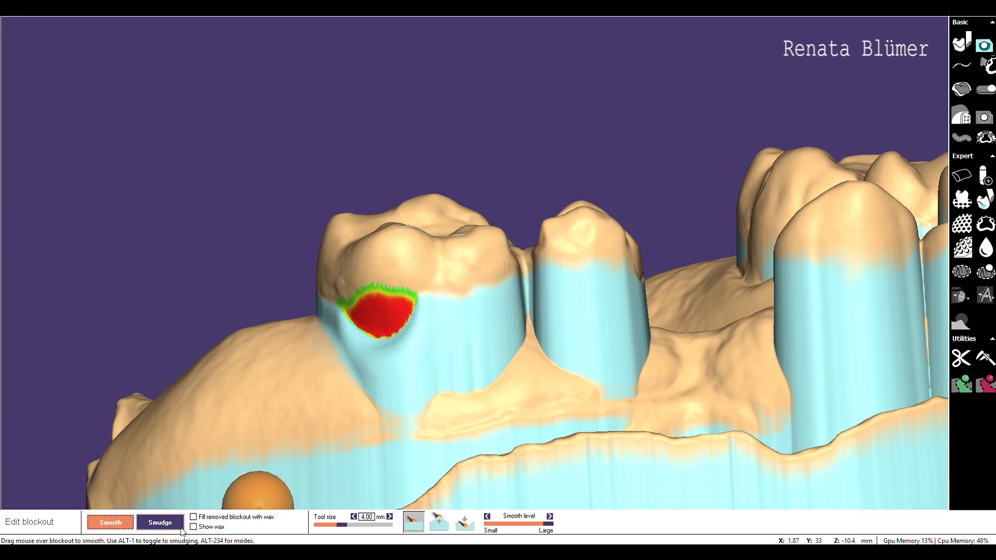
click(161, 523)
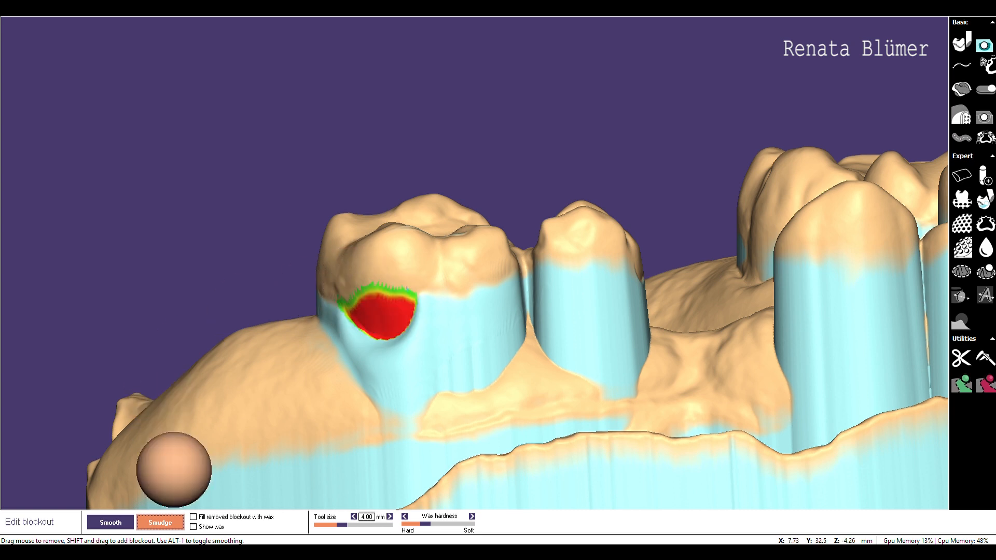
Fill the buccal gap between the premolar and molar with wax using a 3.00 mm tool, and smooth it
click(111, 523)
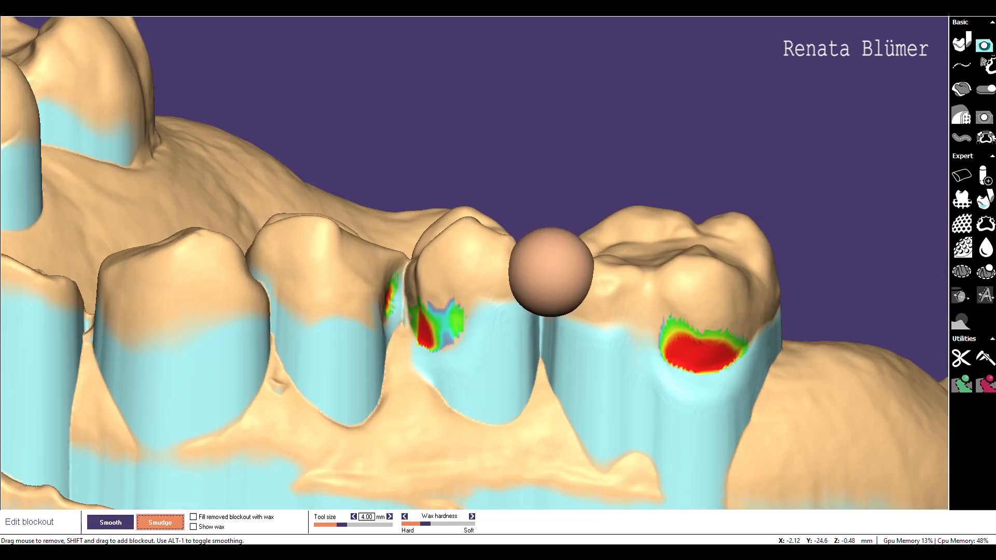
click(962, 138)
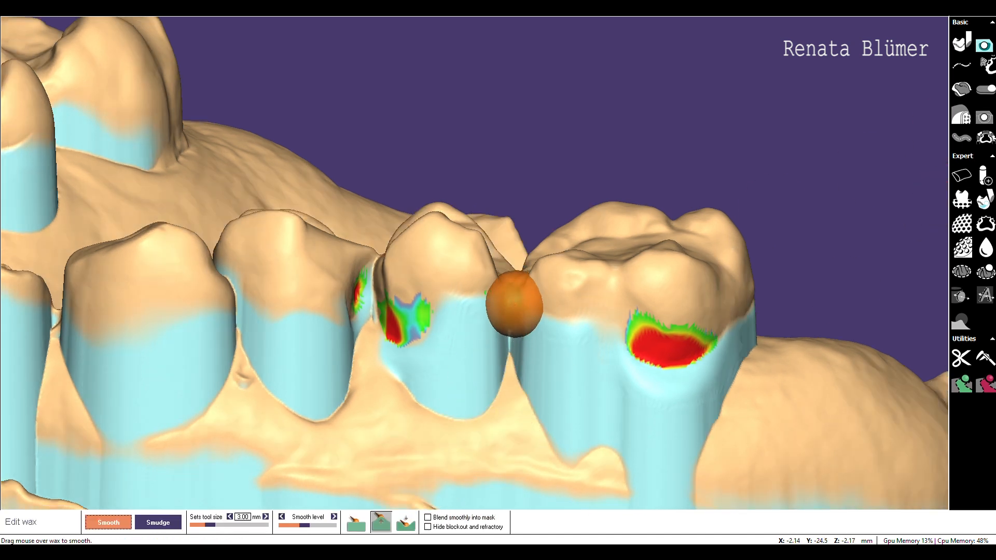
mouse_move(514, 304)
mouse_down()
mouse_move(509, 375)
mouse_move(495, 401)
mouse_move(447, 418)
mouse_move(527, 325)
mouse_move(527, 402)
mouse_move(579, 462)
mouse_up()
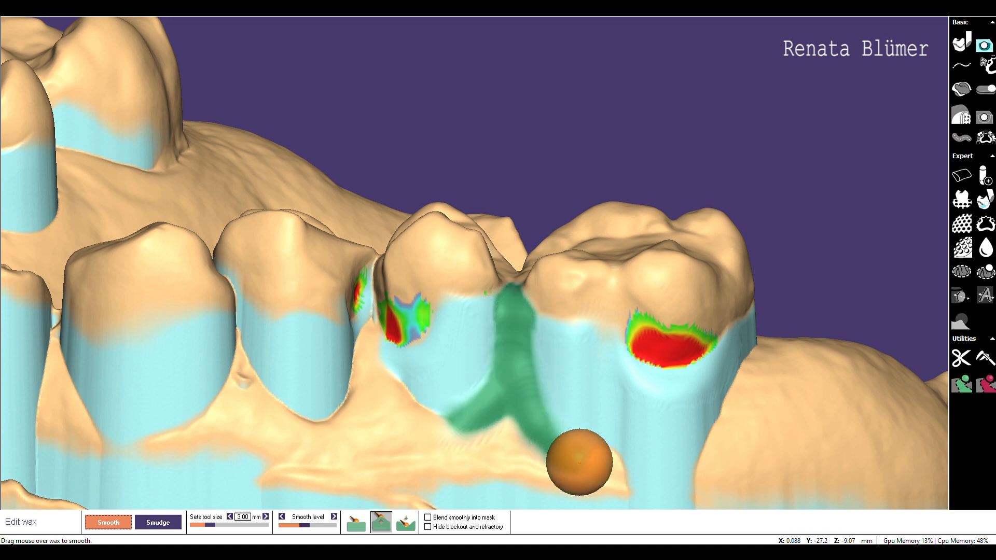
click(352, 523)
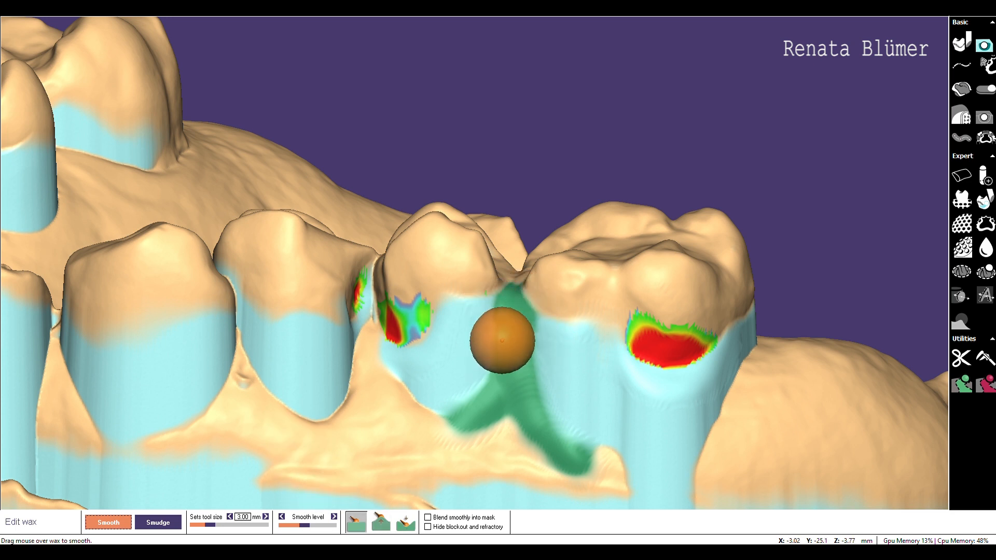
mouse_move(505, 347)
mouse_down()
mouse_move(496, 379)
mouse_move(505, 289)
mouse_move(525, 423)
mouse_move(557, 453)
mouse_up()
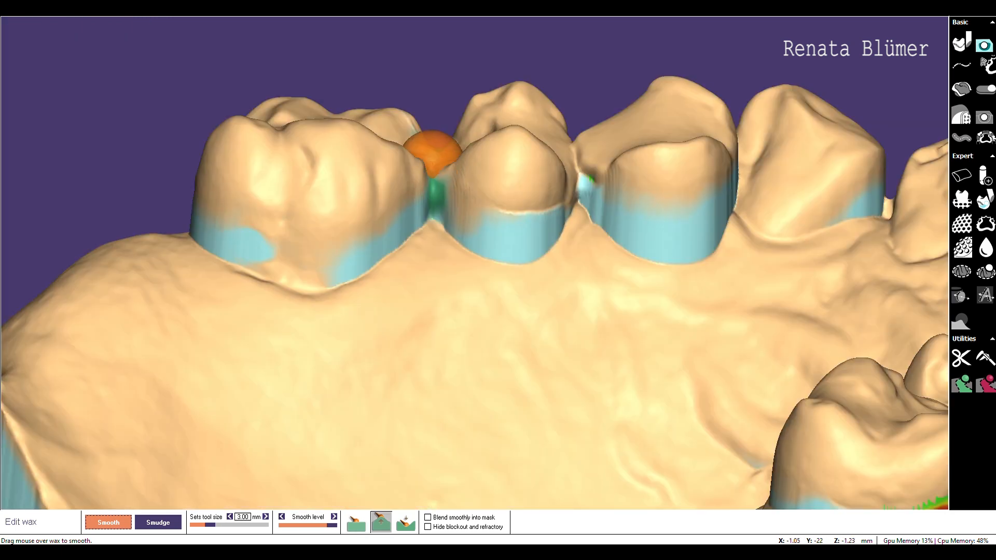
Add and smooth wax on the palatal side of the posterior teeth and along the opposite canine, premolar and molar margins
mouse_move(381, 258)
mouse_down()
mouse_move(438, 187)
mouse_move(493, 223)
mouse_move(504, 213)
mouse_move(402, 243)
mouse_move(442, 194)
mouse_move(479, 254)
mouse_move(413, 240)
mouse_move(318, 265)
mouse_move(431, 205)
mouse_move(583, 216)
mouse_move(445, 200)
mouse_move(438, 260)
mouse_move(430, 174)
mouse_move(367, 283)
mouse_up()
click(353, 528)
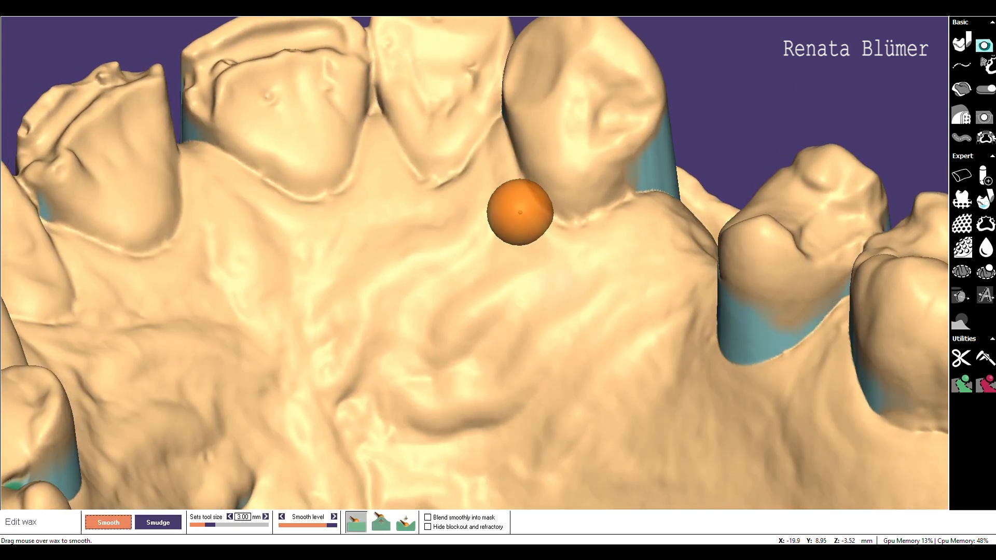
mouse_move(519, 207)
mouse_down()
mouse_move(556, 216)
mouse_move(679, 163)
mouse_move(600, 202)
mouse_move(522, 356)
mouse_up()
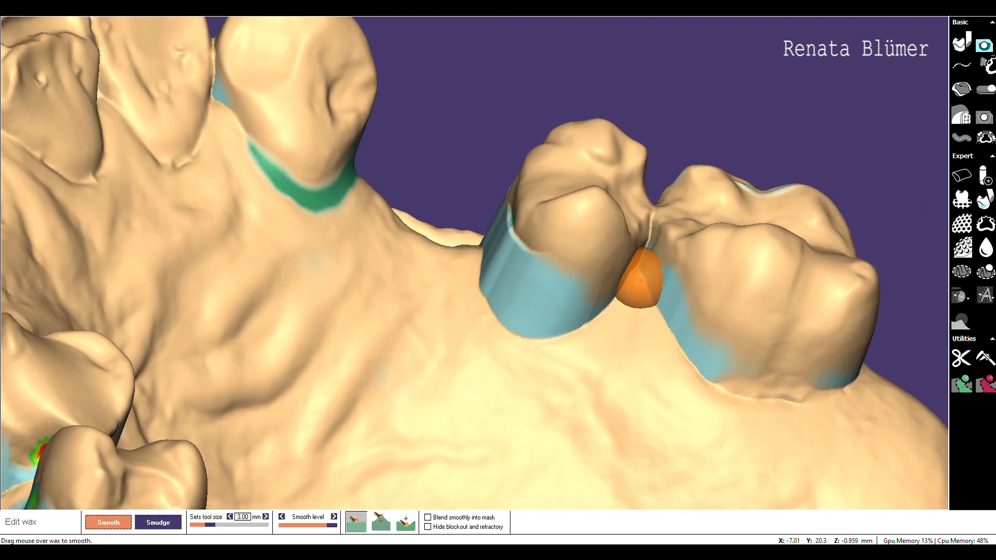
mouse_move(645, 278)
mouse_down()
mouse_move(656, 216)
mouse_move(638, 275)
mouse_move(661, 322)
mouse_move(707, 371)
mouse_move(783, 367)
mouse_move(633, 293)
mouse_move(571, 327)
mouse_move(514, 320)
mouse_move(486, 293)
mouse_move(520, 327)
mouse_move(632, 291)
mouse_move(720, 380)
mouse_move(773, 390)
mouse_up()
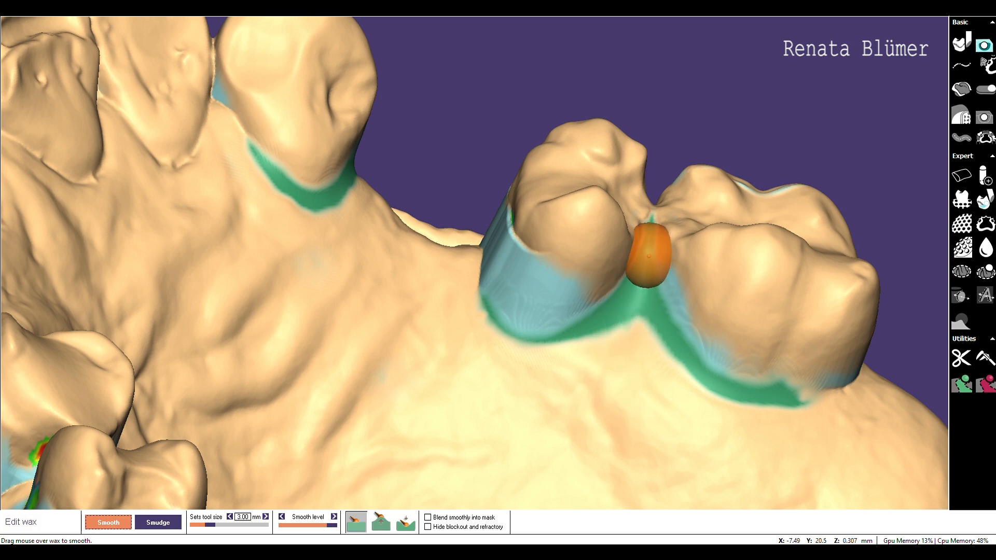
Fill the buccal gap between the molar and premolar on the opposite side of the arch with wax and smooth it
middle_drag(585, 369, 411, 234)
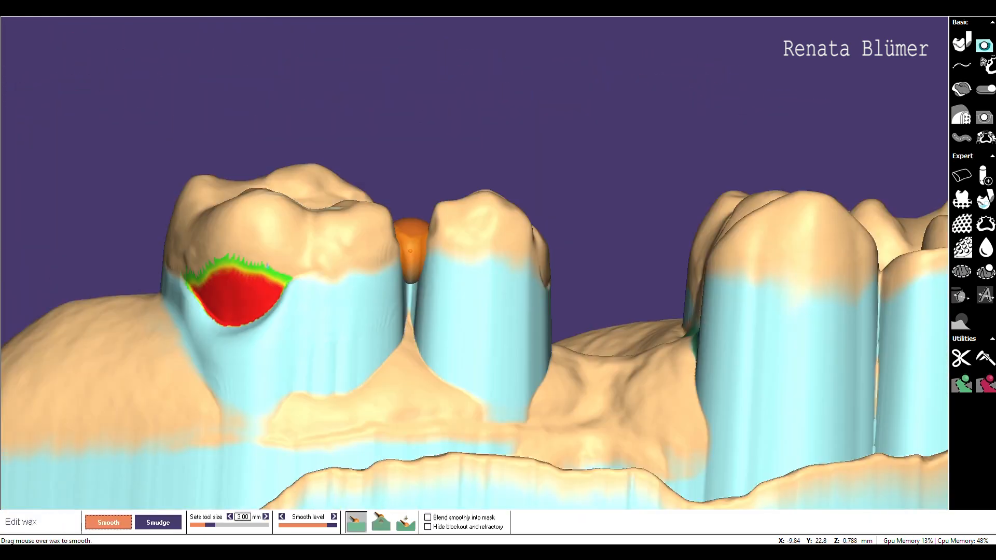
mouse_move(384, 345)
mouse_down()
mouse_move(410, 301)
mouse_move(478, 403)
mouse_move(406, 264)
mouse_move(355, 378)
mouse_up()
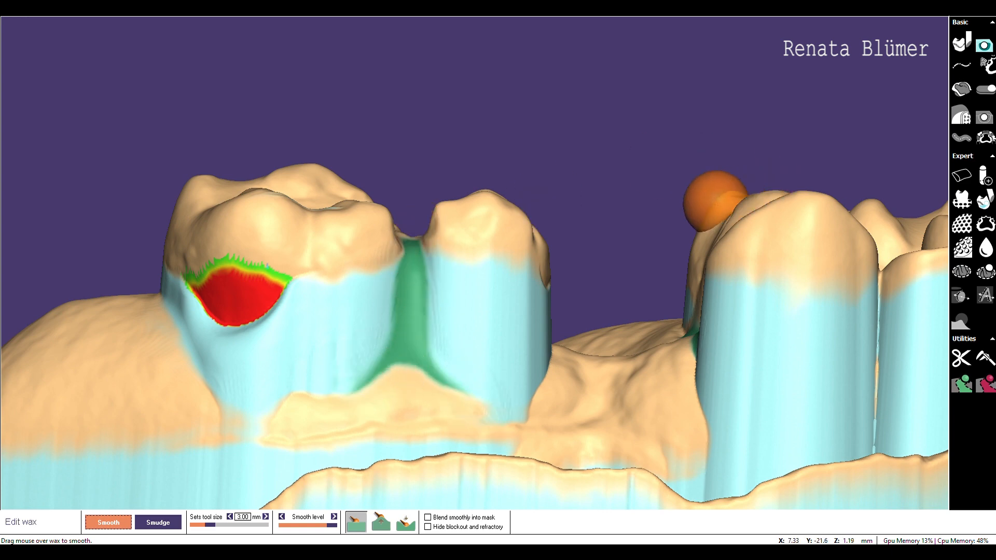
mouse_move(712, 200)
middle_down()
mouse_move(752, 178)
mouse_move(674, 207)
mouse_move(694, 154)
middle_up()
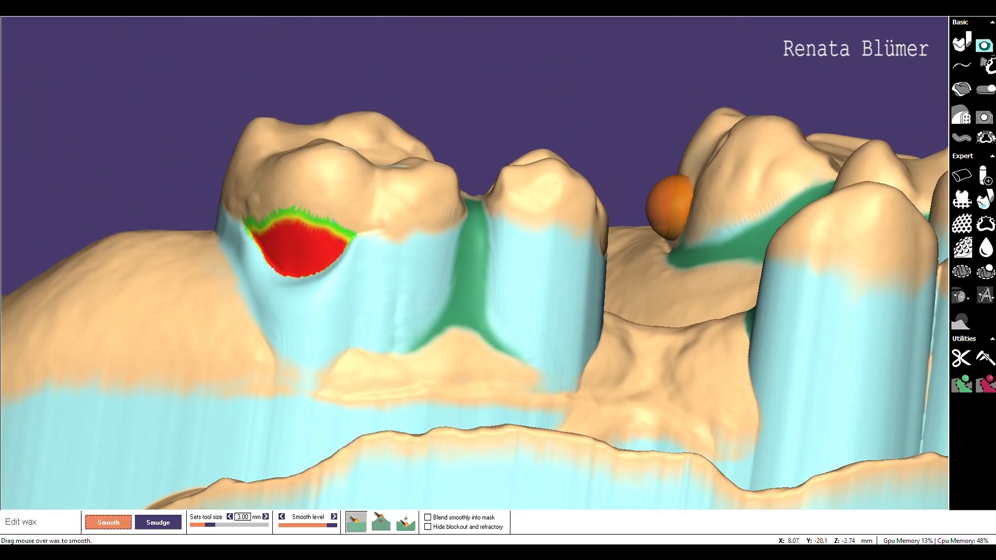
Reduce the wax selection tool to 6.22 mm and select the buccal and palatal wax around the molar, premolar and canine on this side
click(961, 387)
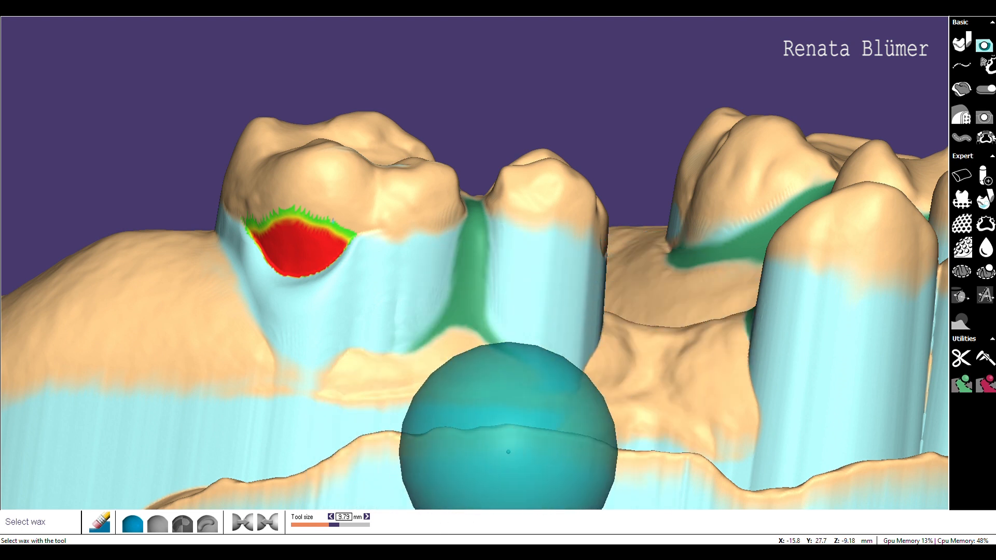
ctrl+scroll(509, 450, down, 5)
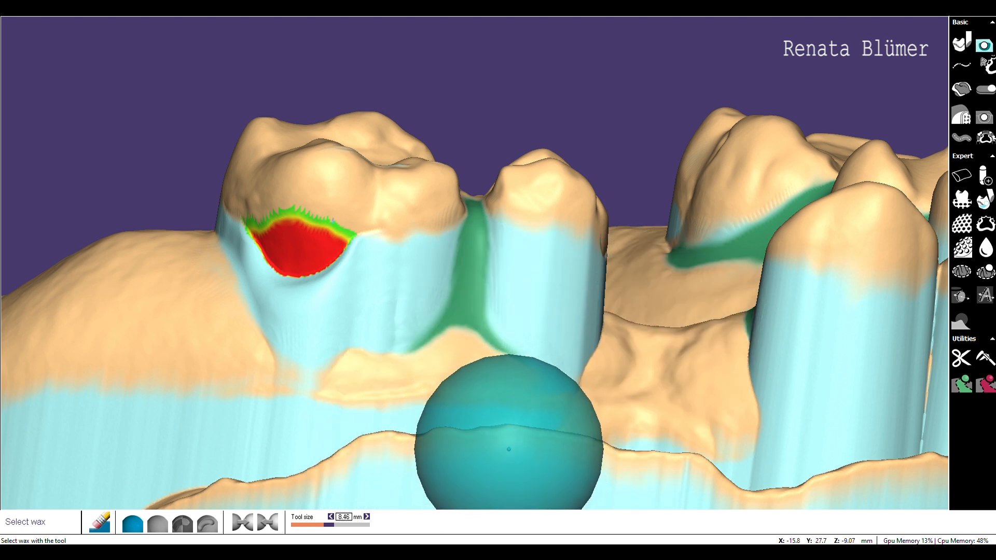
ctrl+scroll(509, 449, down, 2)
mouse_move(437, 209)
mouse_down()
mouse_move(456, 188)
mouse_move(423, 313)
mouse_up()
mouse_move(391, 361)
mouse_down()
mouse_move(430, 311)
mouse_move(488, 417)
mouse_move(675, 439)
mouse_up()
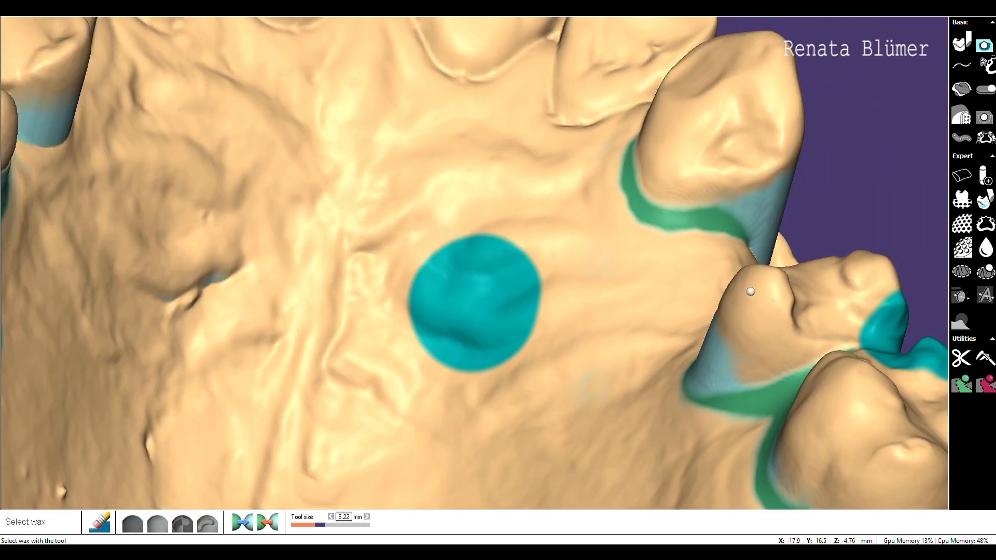
mouse_move(751, 285)
mouse_down()
mouse_move(711, 236)
mouse_move(697, 336)
mouse_move(754, 435)
mouse_up()
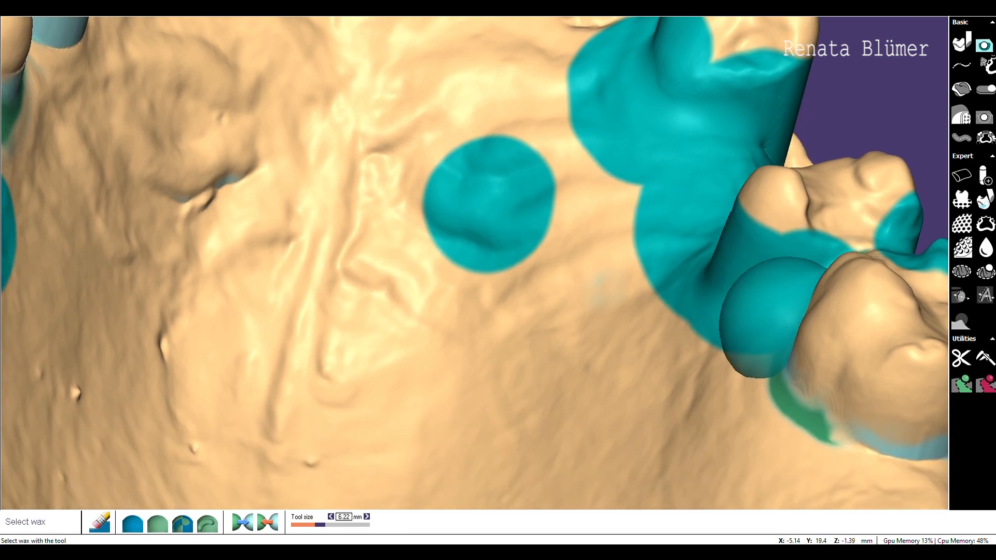
drag(761, 322, 835, 455)
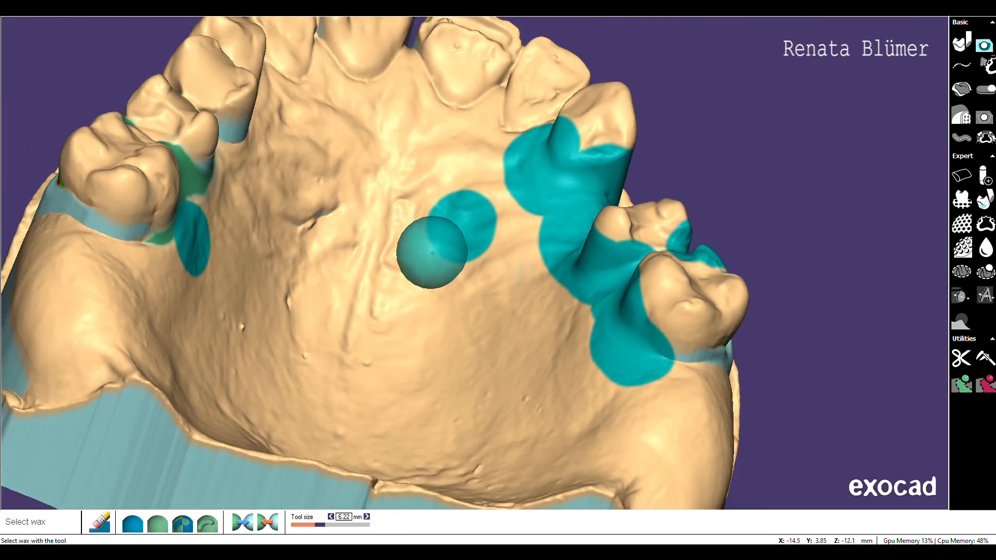
Select the palatal and buccal wax around the molar and premolars on the other side of the arch
mouse_move(484, 249)
right_down()
mouse_move(302, 213)
mouse_move(85, 98)
right_up()
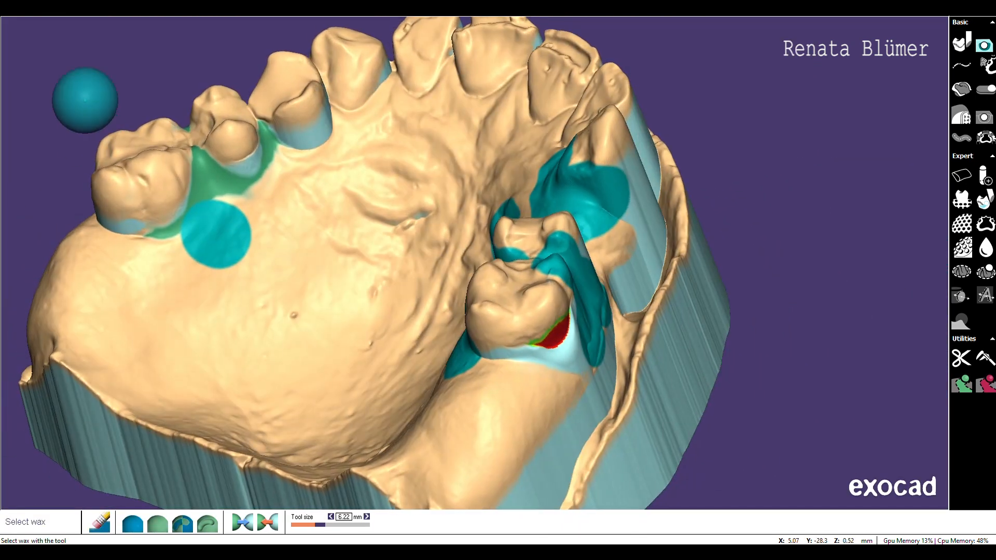
mouse_move(203, 160)
mouse_down()
mouse_move(171, 218)
mouse_move(222, 195)
mouse_move(267, 151)
mouse_up()
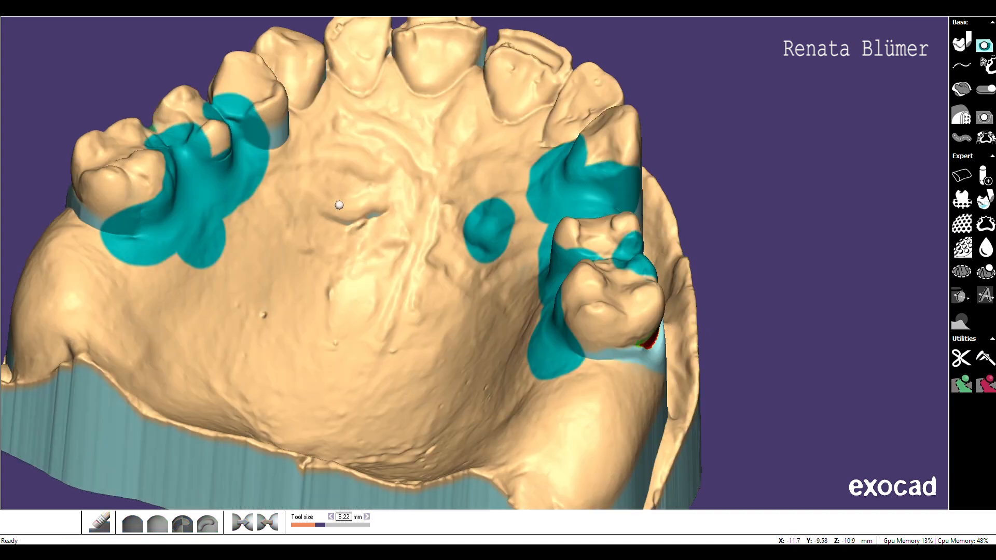
right_drag(339, 205, 416, 226)
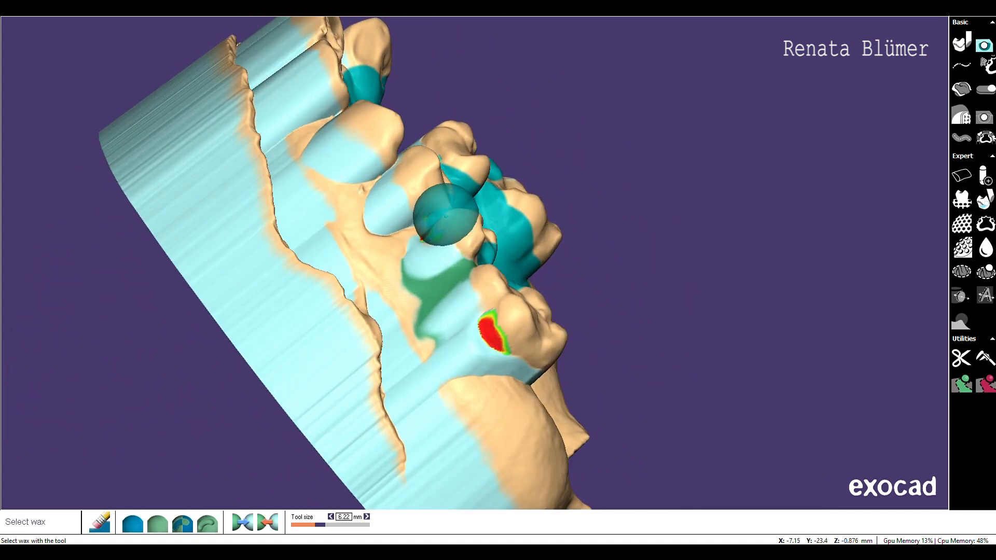
mouse_move(408, 283)
mouse_down()
mouse_move(433, 260)
mouse_move(445, 351)
mouse_up()
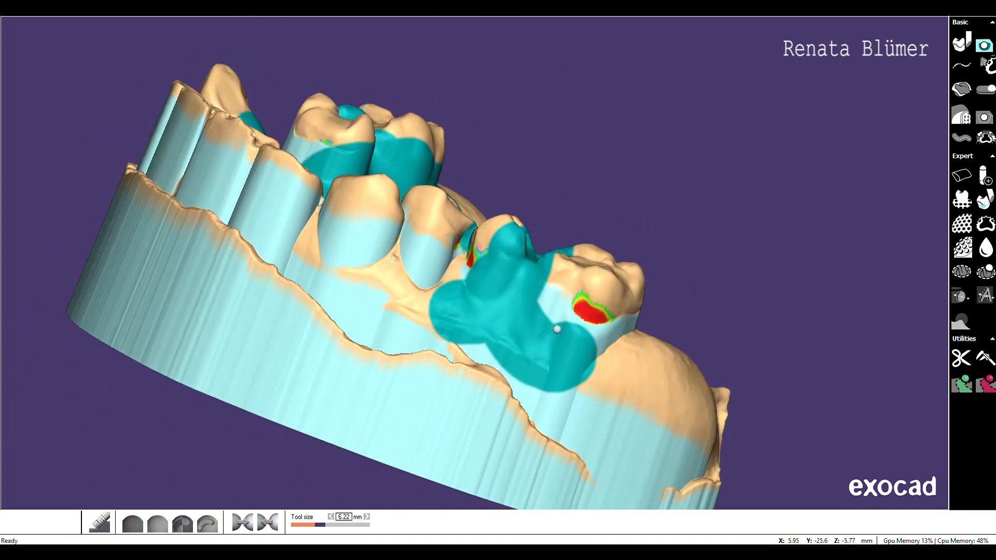
right_drag(586, 327, 557, 330)
scroll(493, 411, up, 3)
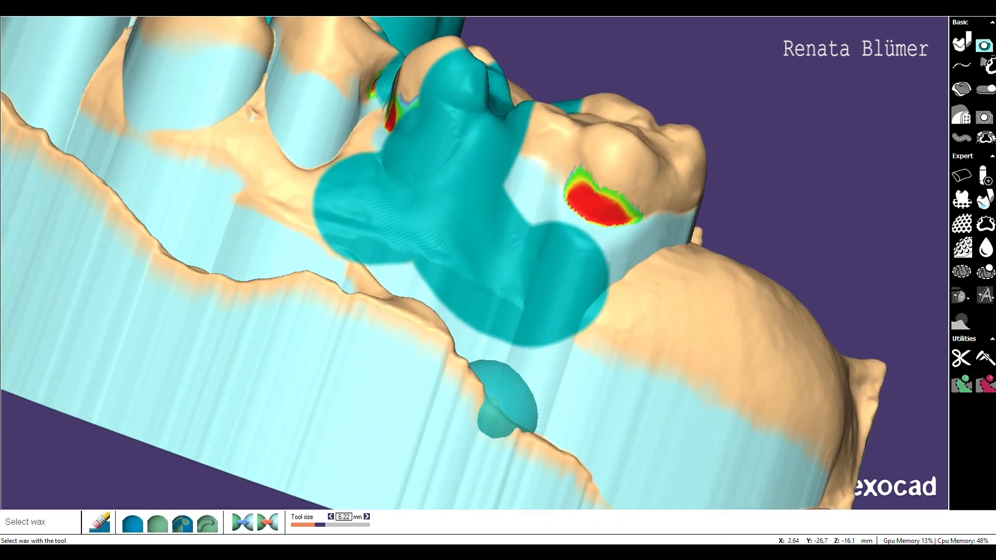
Convert the selected wax to blockout and check it from the buccal and occlusal sides
click(241, 524)
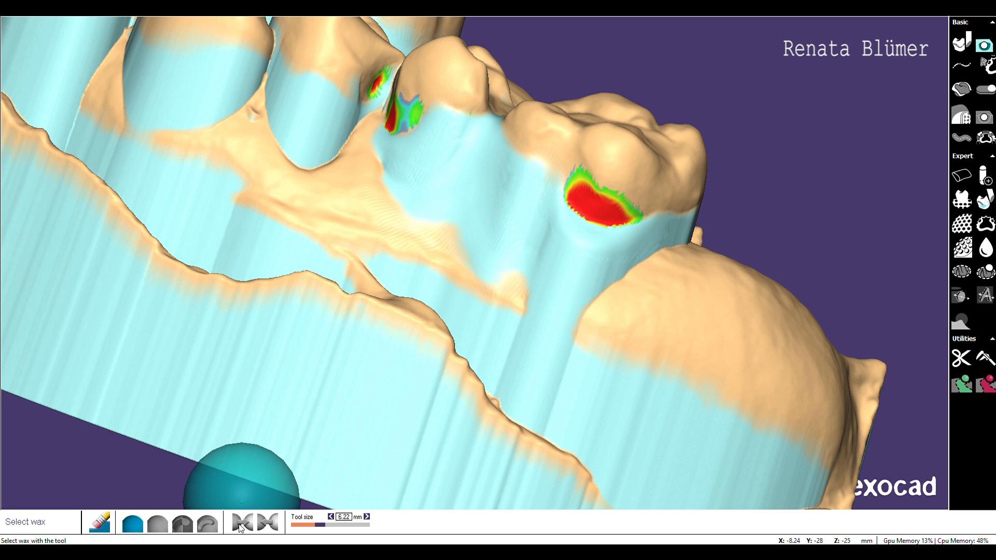
scroll(692, 378, down, 2)
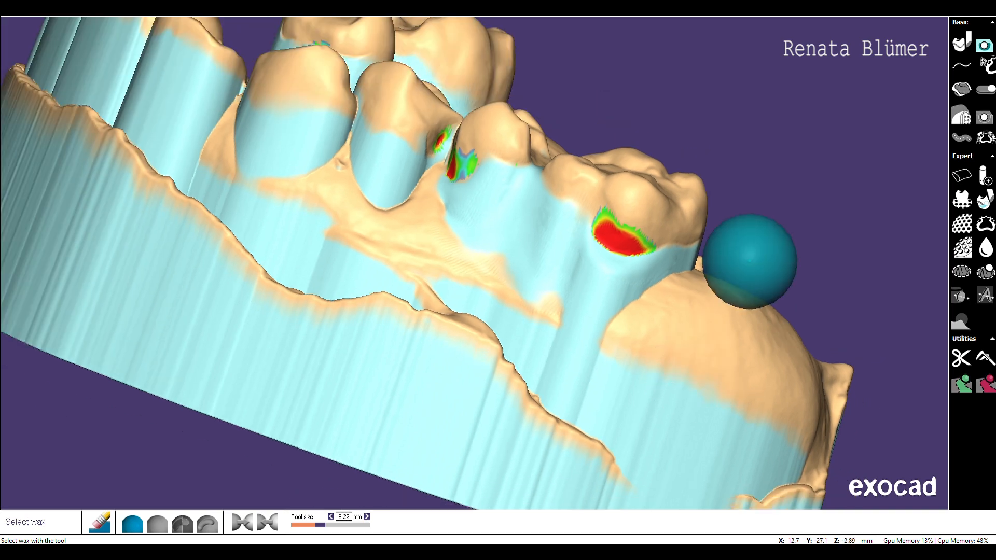
right_drag(670, 292, 625, 291)
scroll(660, 278, down, 5)
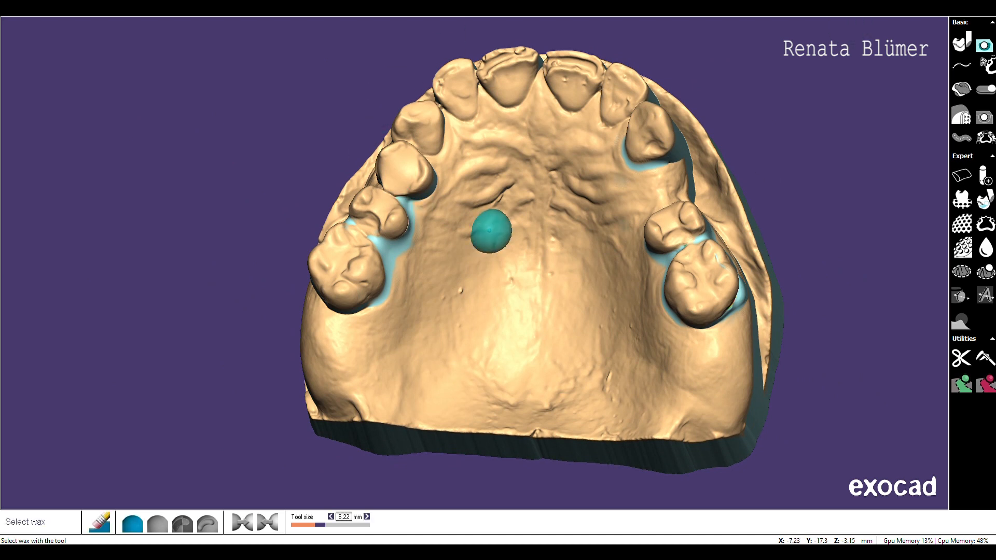
Smooth the blockout between the premolar and molar on both sides of the arch with a 4.00 mm tool
click(962, 66)
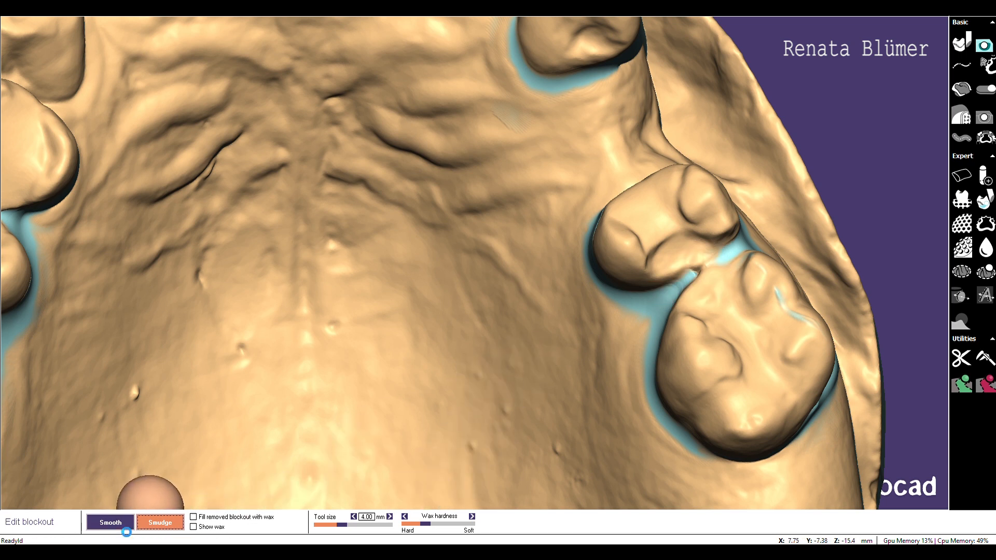
click(111, 522)
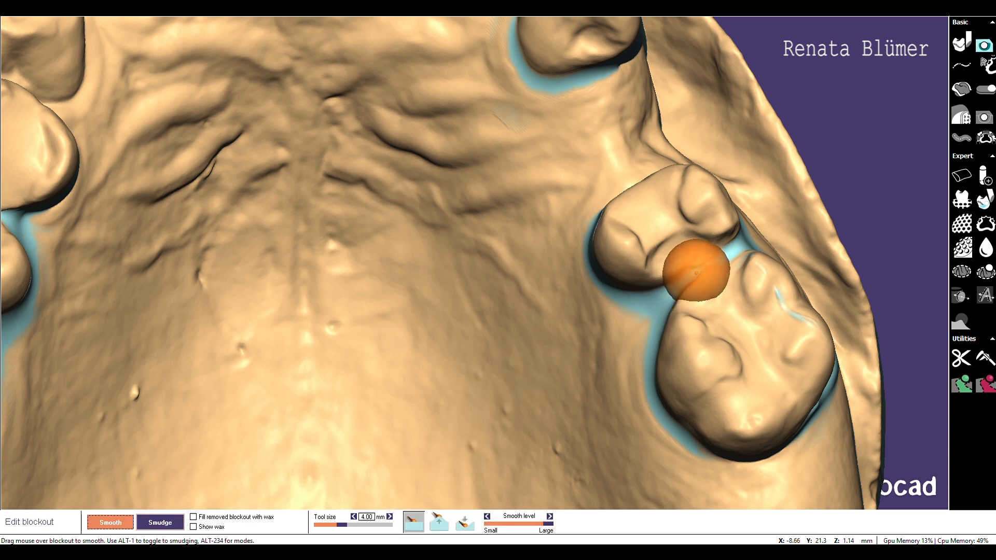
drag(721, 263, 667, 304)
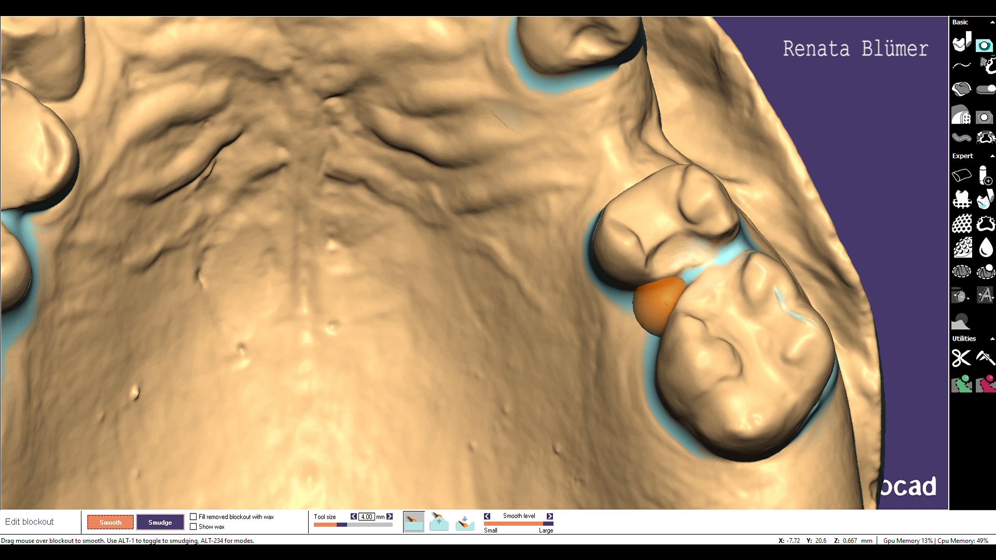
mouse_move(441, 362)
middle_down()
mouse_move(654, 335)
mouse_move(735, 349)
middle_up()
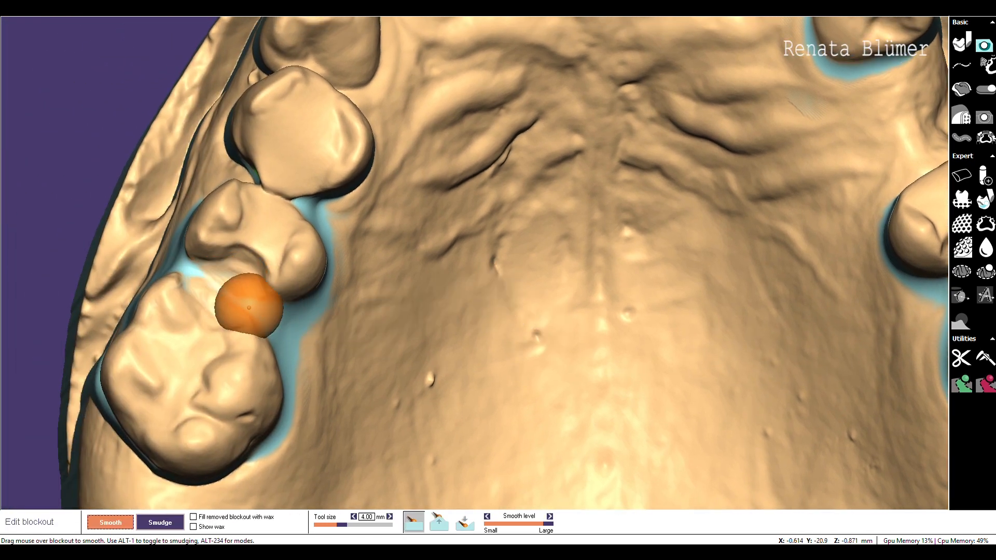
mouse_move(249, 308)
mouse_down()
mouse_move(203, 273)
mouse_move(230, 289)
mouse_up()
mouse_move(496, 360)
middle_down()
mouse_move(245, 313)
mouse_move(467, 381)
middle_up()
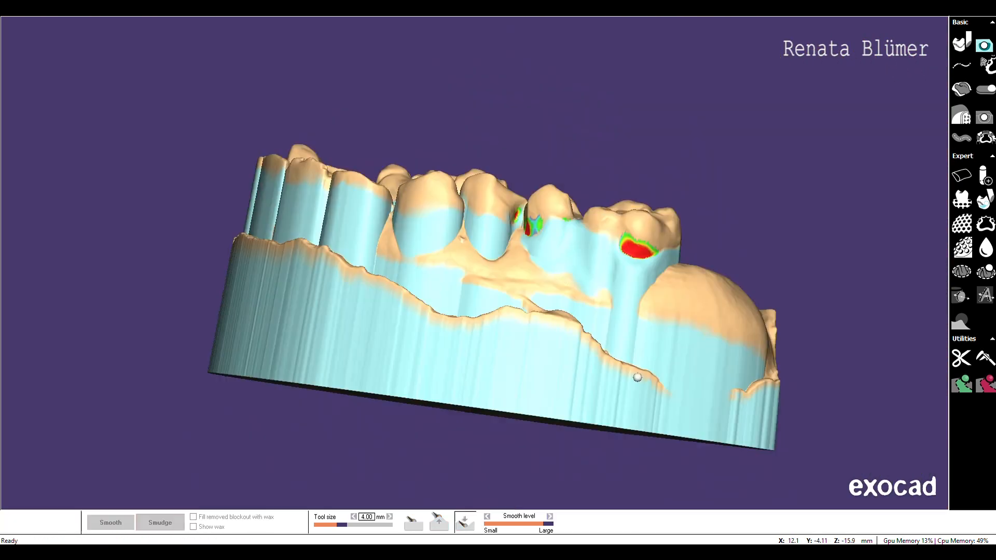
With curves set to stay open, draw a seven-point, nearly closed loop curve on the ridge behind the last molar
right_drag(640, 378, 637, 377)
middle_drag(651, 338, 576, 361)
scroll(649, 285, up, 4)
middle_drag(649, 284, 685, 239)
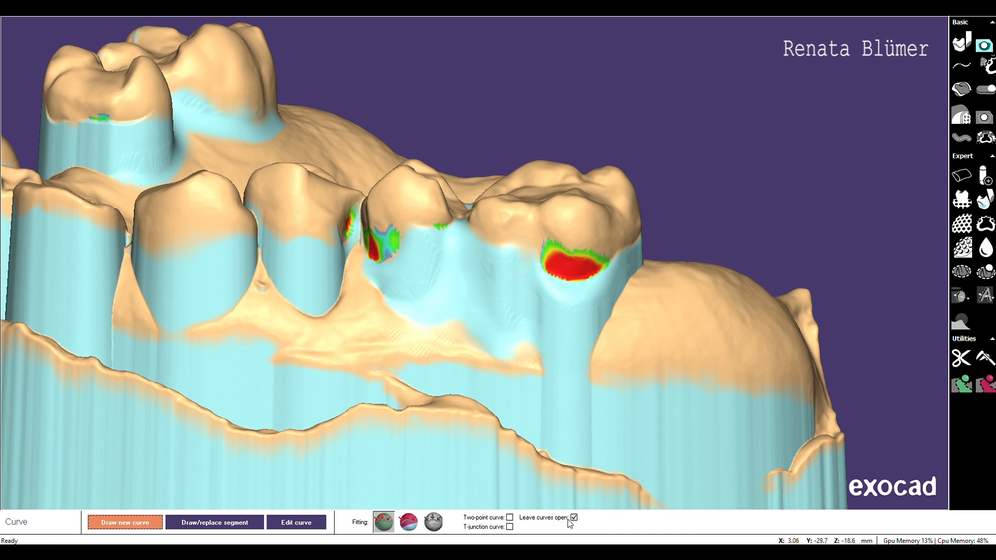
middle_drag(493, 442, 518, 470)
scroll(581, 364, up, 2)
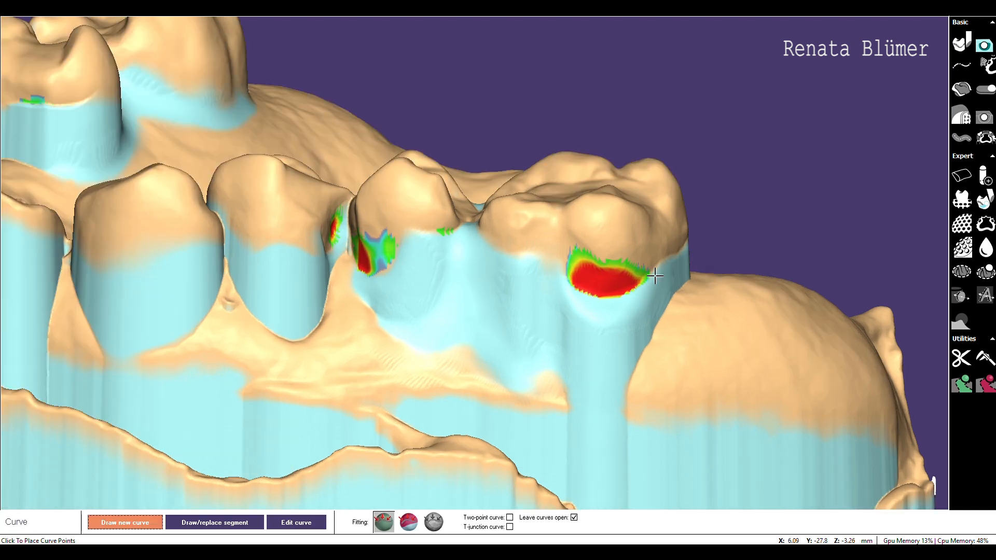
middle_drag(688, 405, 587, 374)
right_drag(587, 373, 631, 341)
click(345, 303)
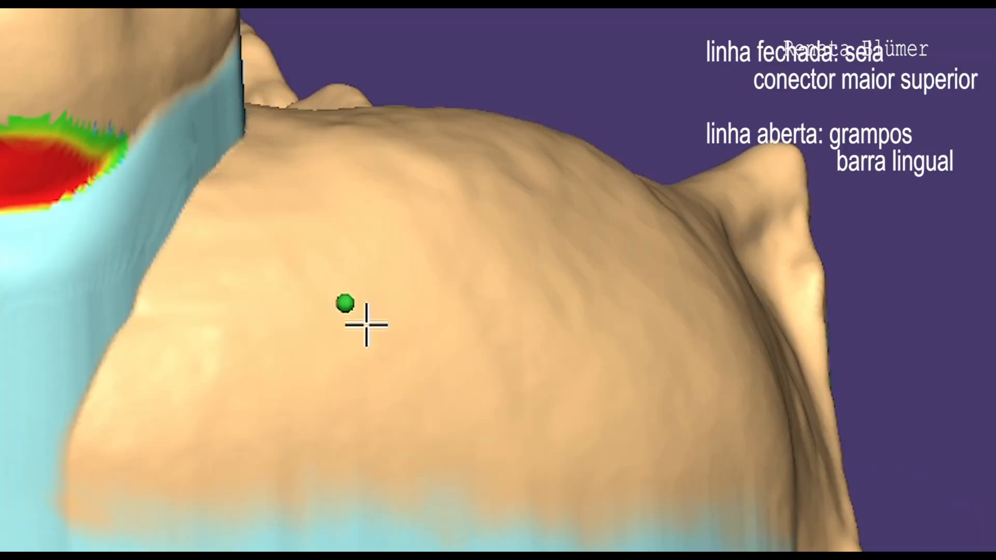
click(425, 415)
click(555, 428)
click(601, 338)
click(559, 250)
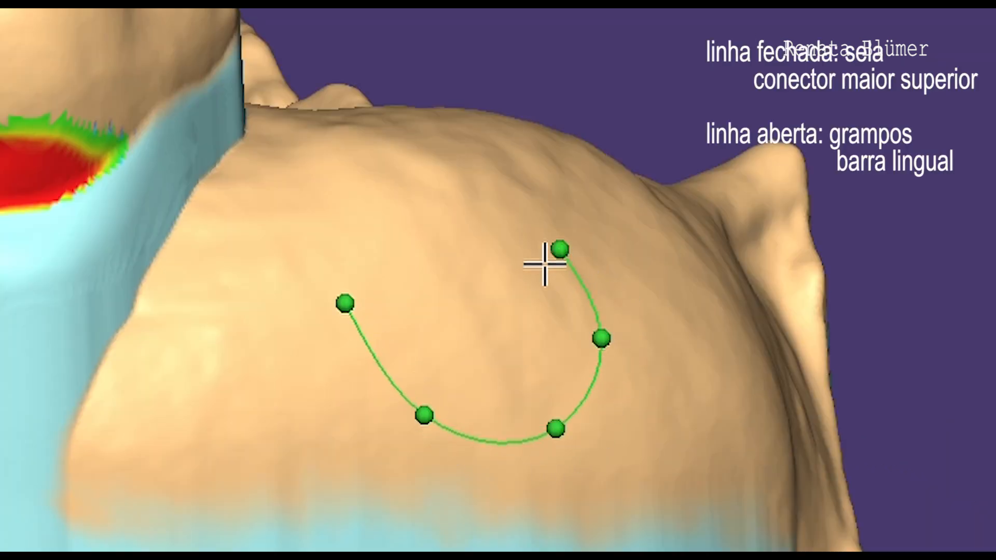
click(451, 235)
click(381, 252)
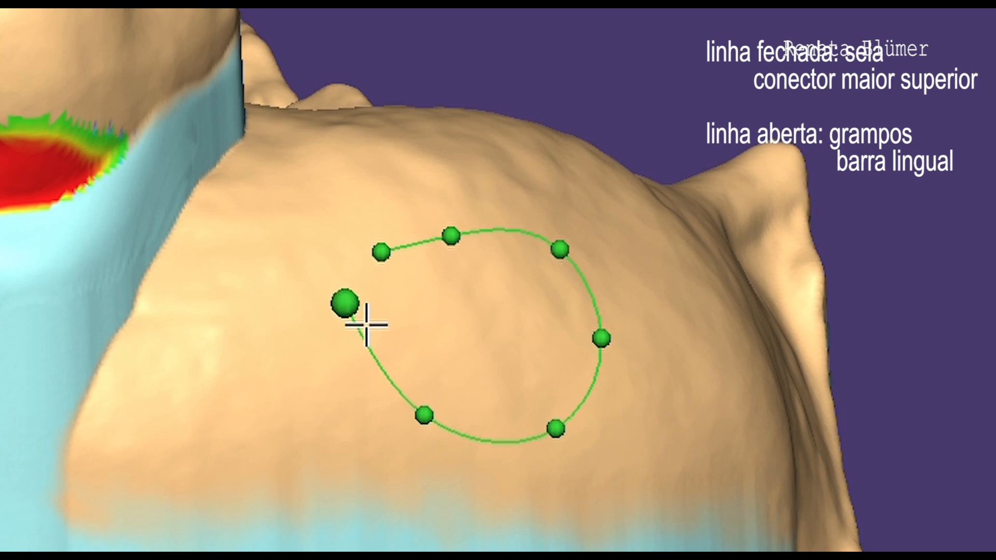
click(345, 304)
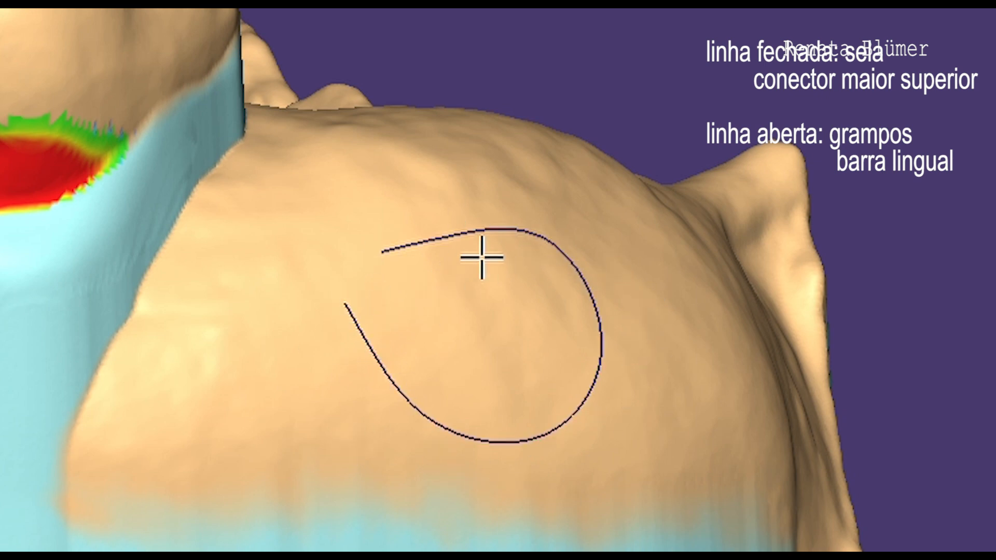
Replace the open demonstration loop with a seven-point closed curve on the ridge behind the last molar
click(414, 398)
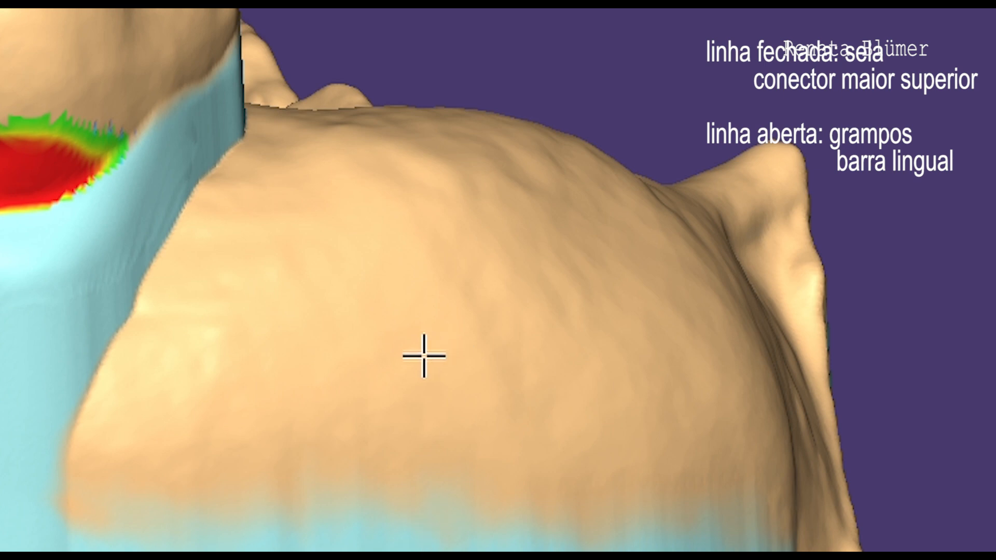
click(376, 302)
click(413, 388)
click(528, 375)
click(548, 274)
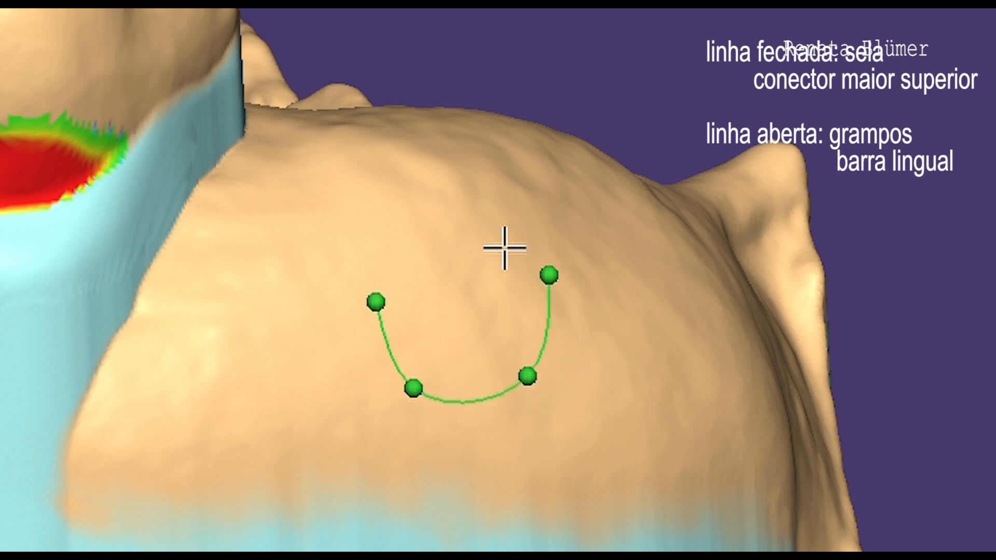
click(480, 226)
click(399, 239)
click(394, 326)
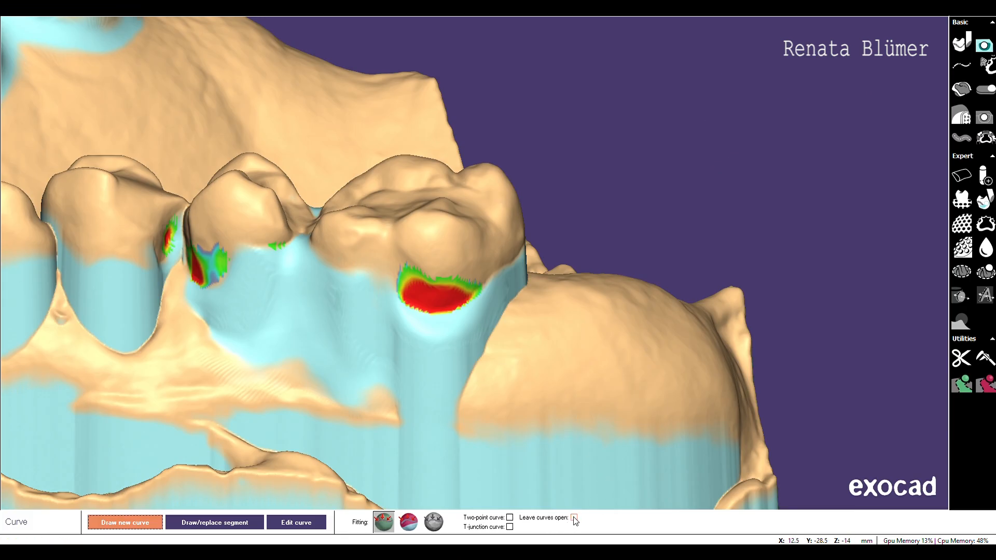
With curves left open, draw a clasp curve from the molar's buccal retention area through the premolar gap and along its palatal side
click(574, 518)
click(530, 434)
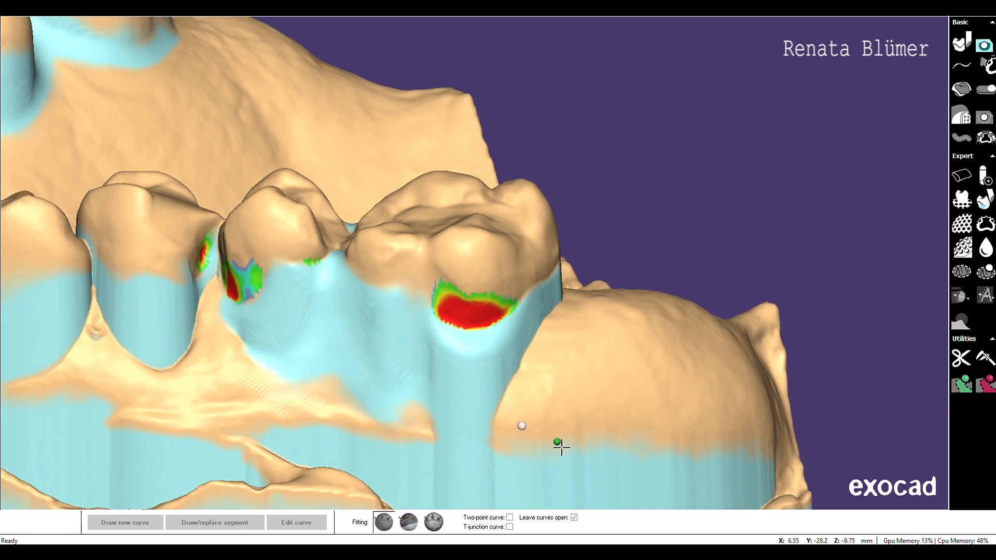
right_drag(601, 362, 609, 298)
scroll(610, 299, up, 3)
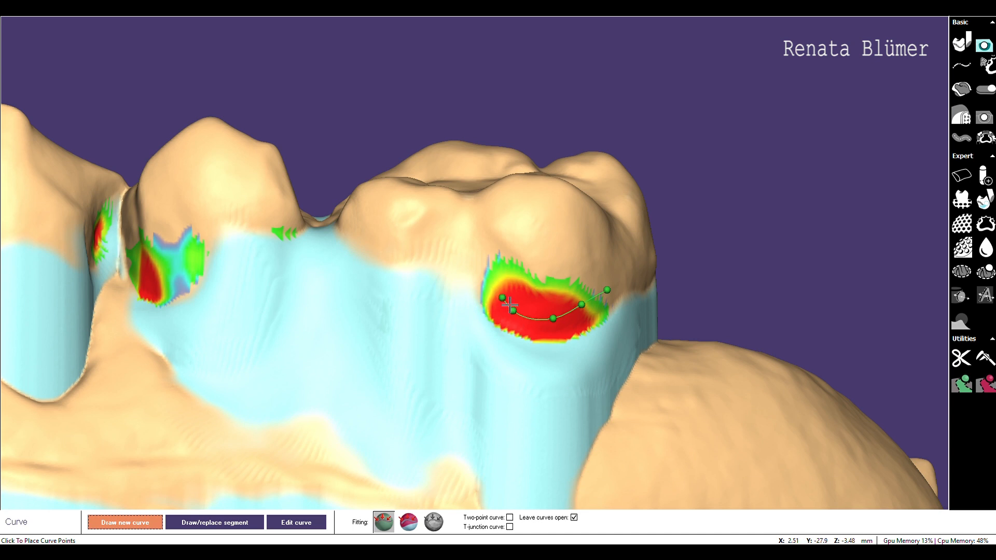
scroll(550, 337, up, 3)
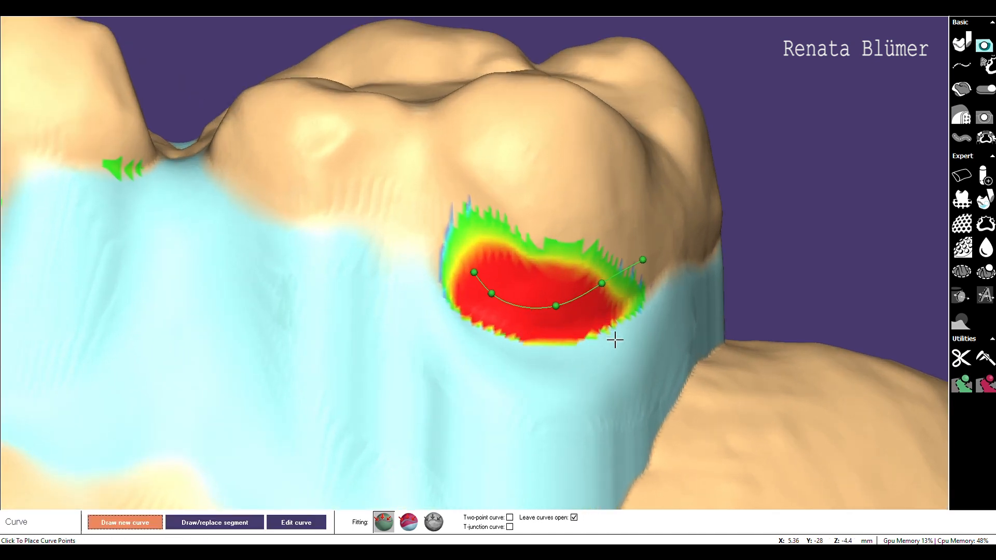
drag(601, 283, 601, 291)
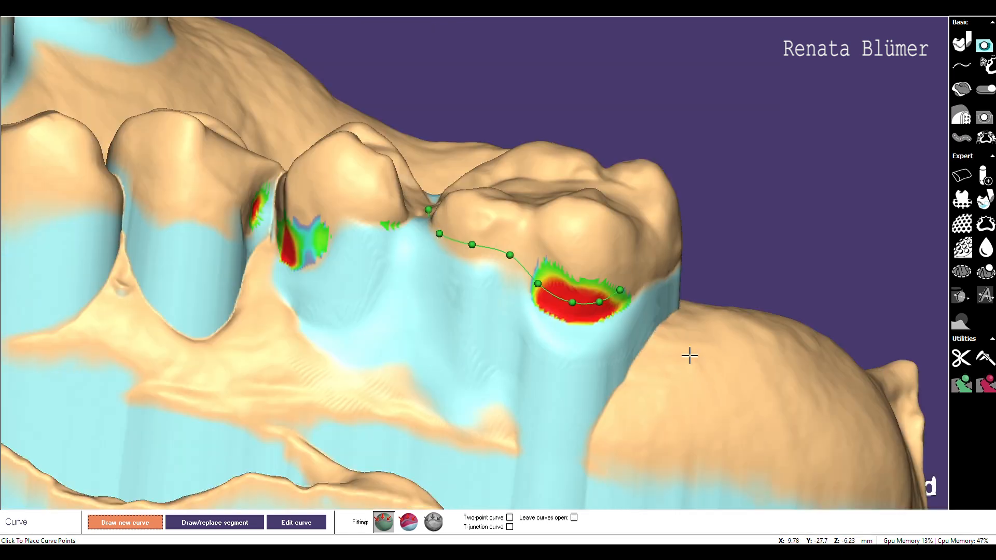
scroll(689, 355, up, 3)
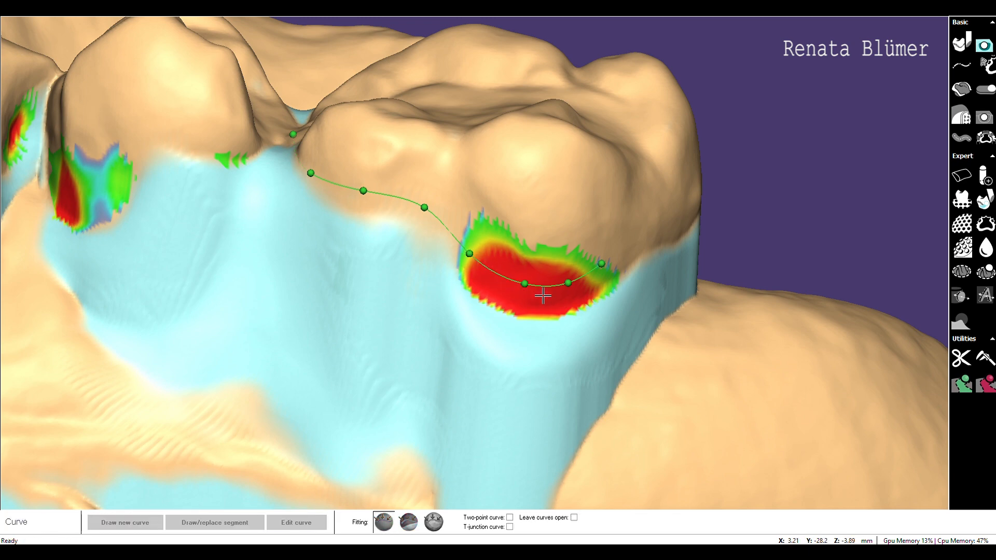
middle_drag(440, 213, 461, 268)
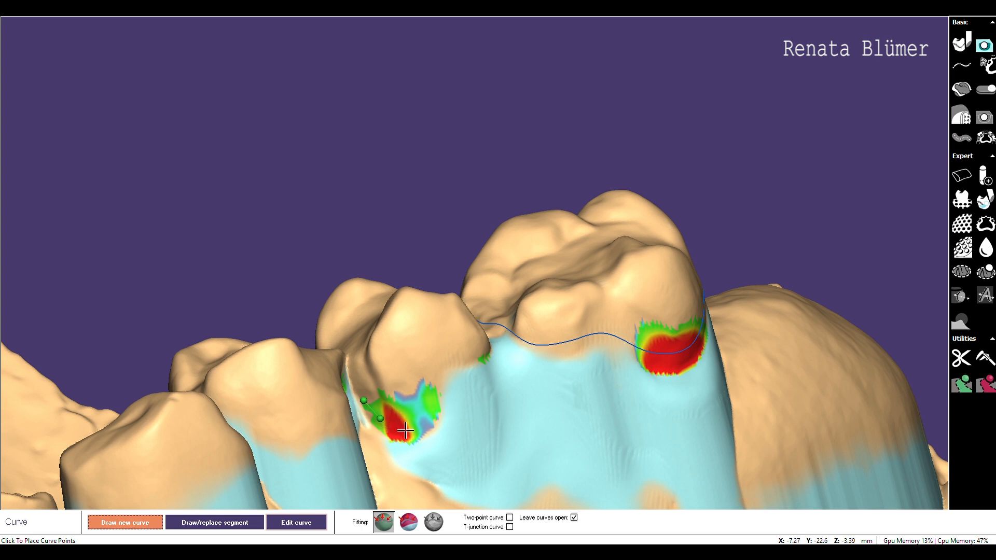
Draw an open clasp curve from the neighbouring premolar's buccal retention area through the gap beside the molar to the palatal side
click(430, 396)
click(445, 361)
click(484, 345)
right_drag(712, 263, 600, 296)
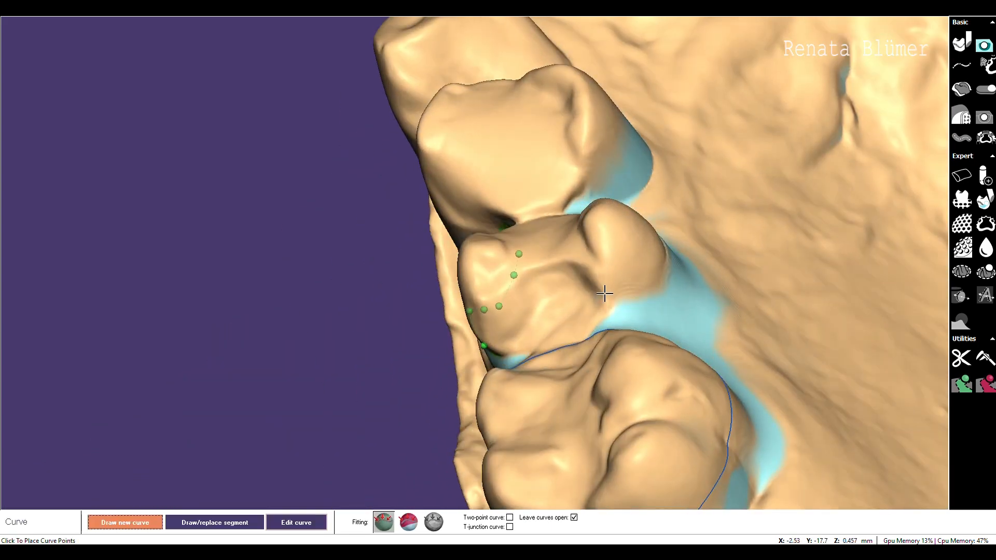
click(507, 351)
click(558, 342)
click(593, 325)
click(620, 302)
Continue the premolar's clasp curve along its palatal surface just above the blockout and finish it
right_drag(639, 251, 611, 270)
click(644, 320)
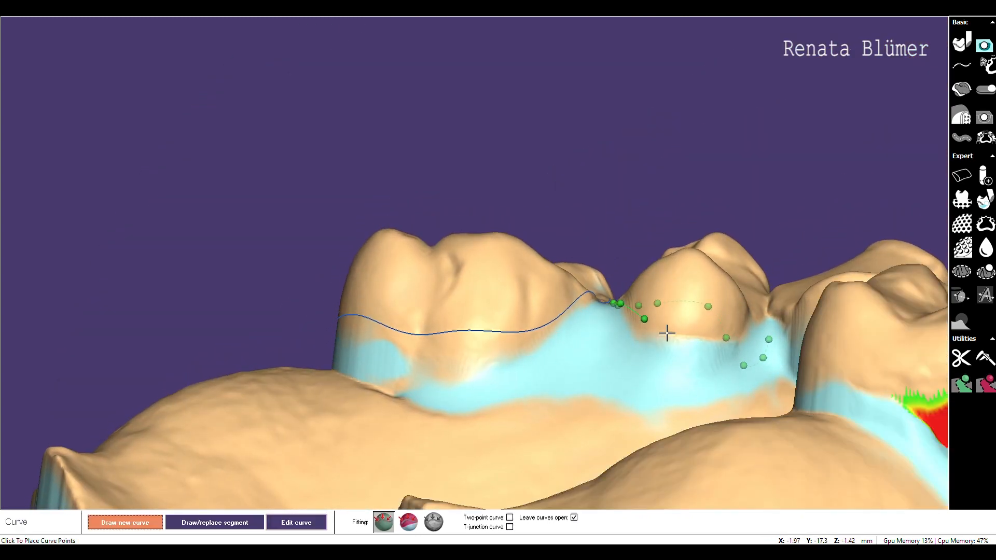
click(674, 326)
right_drag(749, 243, 630, 221)
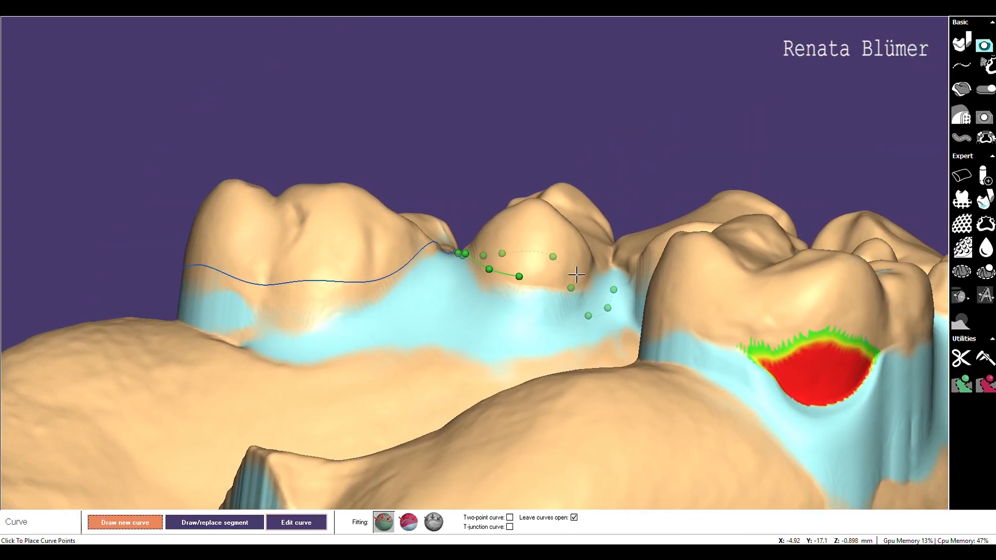
click(558, 283)
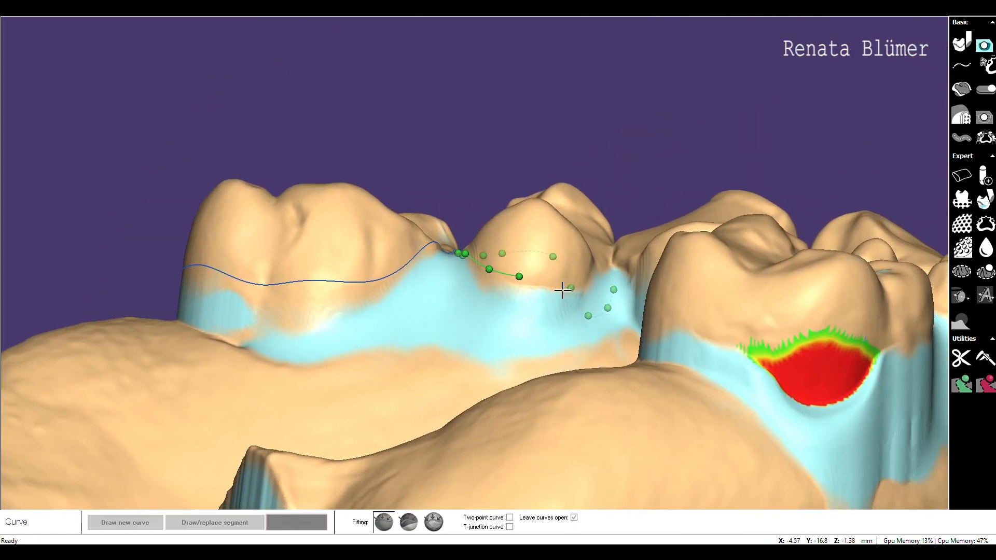
click(670, 208)
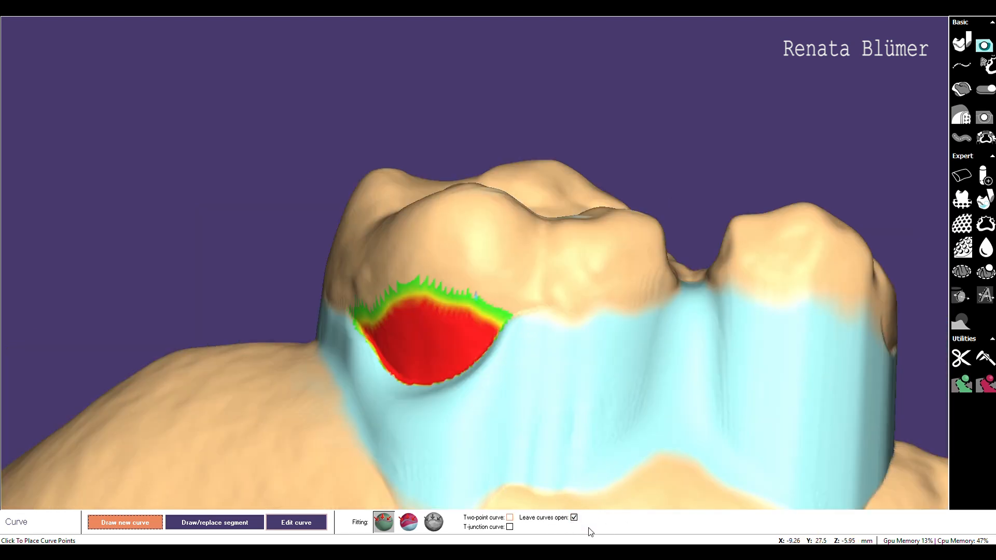
Try to draw a clasp curve on the opposite molar from its buccal retention area along the buccal surface into the premolar gap
click(574, 518)
click(373, 314)
click(399, 351)
click(443, 361)
click(471, 333)
click(524, 305)
click(574, 291)
click(620, 289)
right_drag(662, 341, 669, 318)
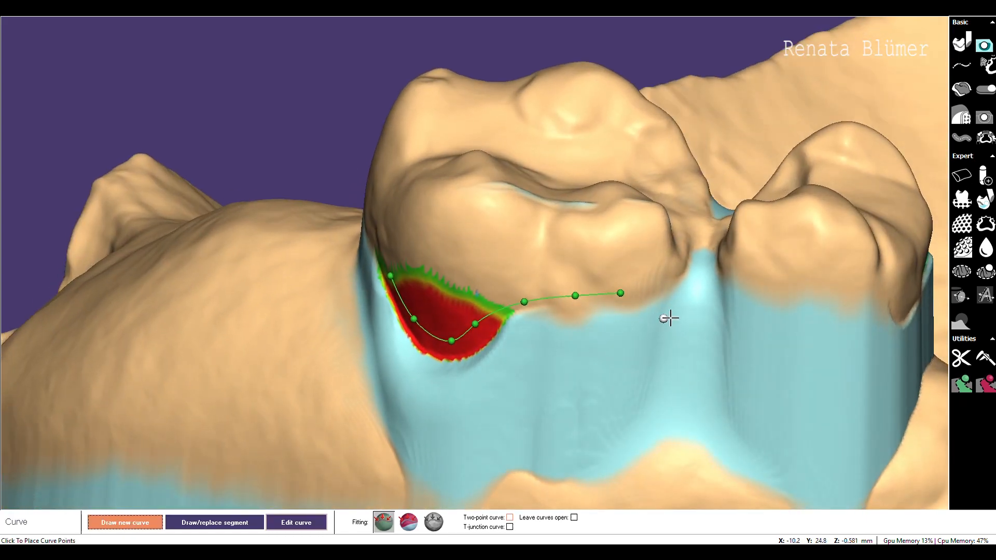
click(670, 272)
click(712, 231)
click(703, 144)
middle_drag(703, 145, 670, 256)
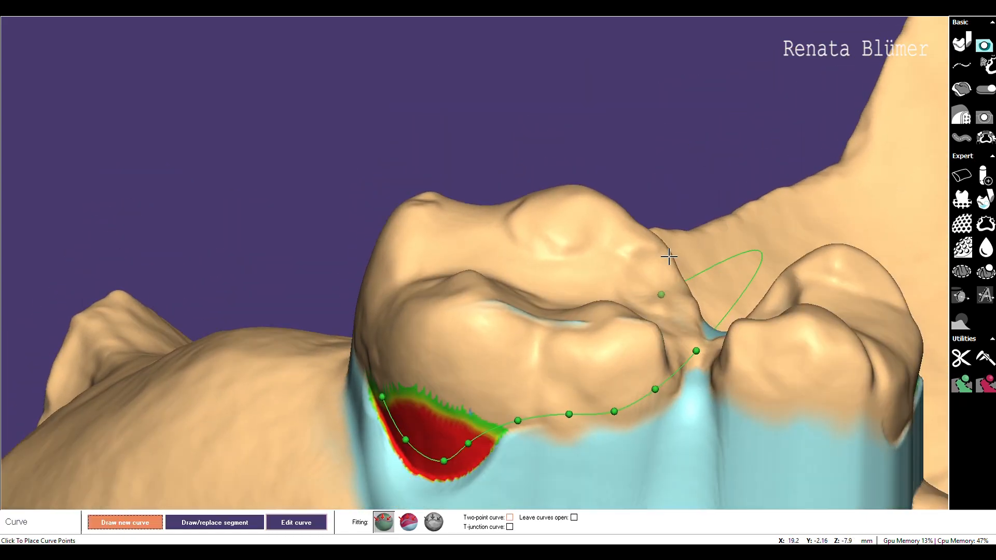
mouse_move(650, 302)
middle_down()
mouse_move(643, 327)
mouse_move(649, 307)
middle_up()
key(Escape)
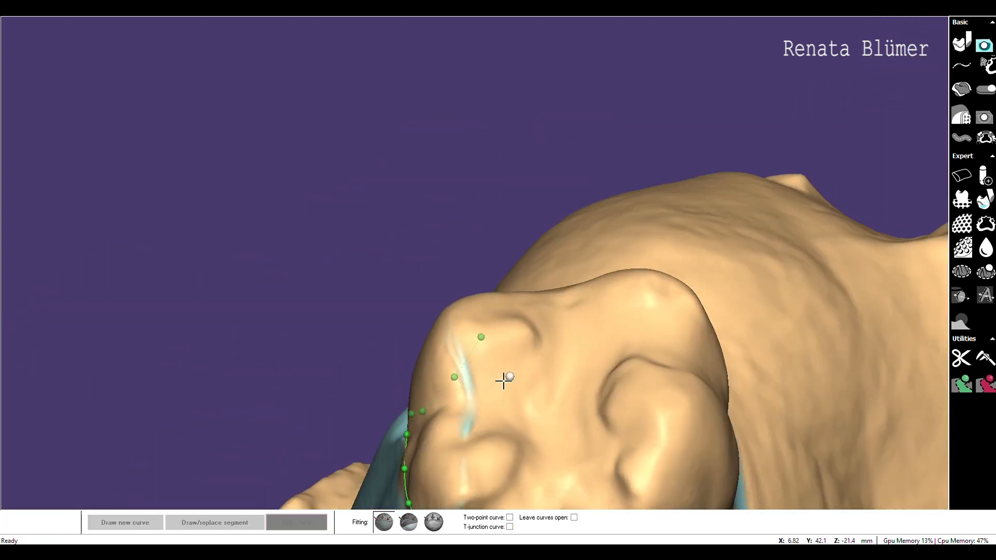
Continue the opposite molar's curve from the premolar gap along the palatal surface to the distal side
middle_drag(503, 381, 625, 317)
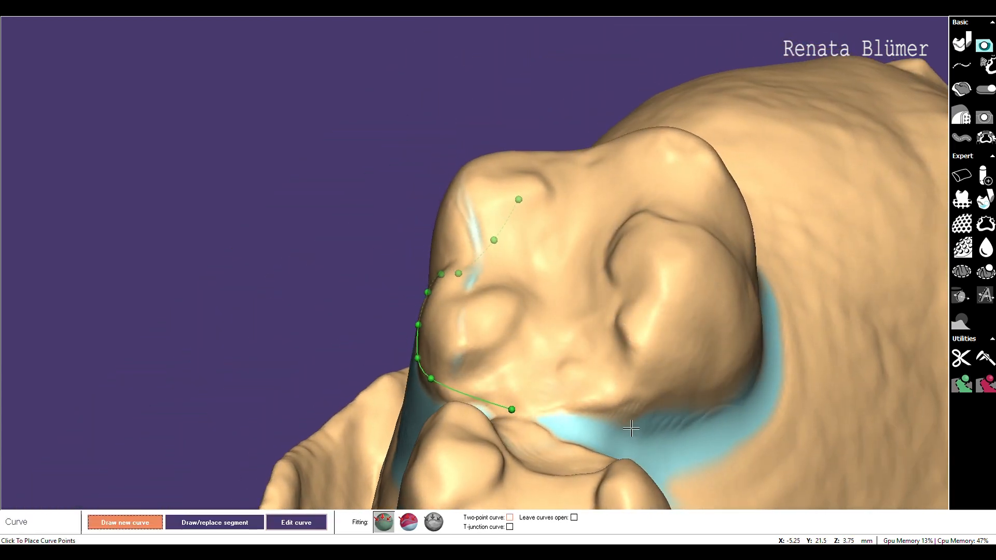
click(590, 421)
click(659, 415)
click(720, 388)
click(750, 336)
click(780, 294)
middle_drag(779, 294, 785, 289)
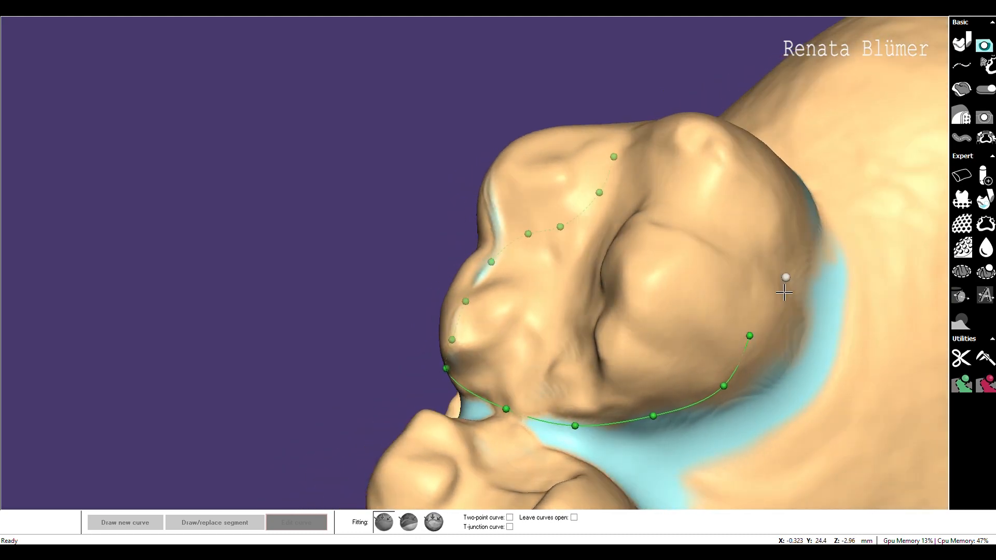
click(788, 250)
click(783, 179)
click(761, 149)
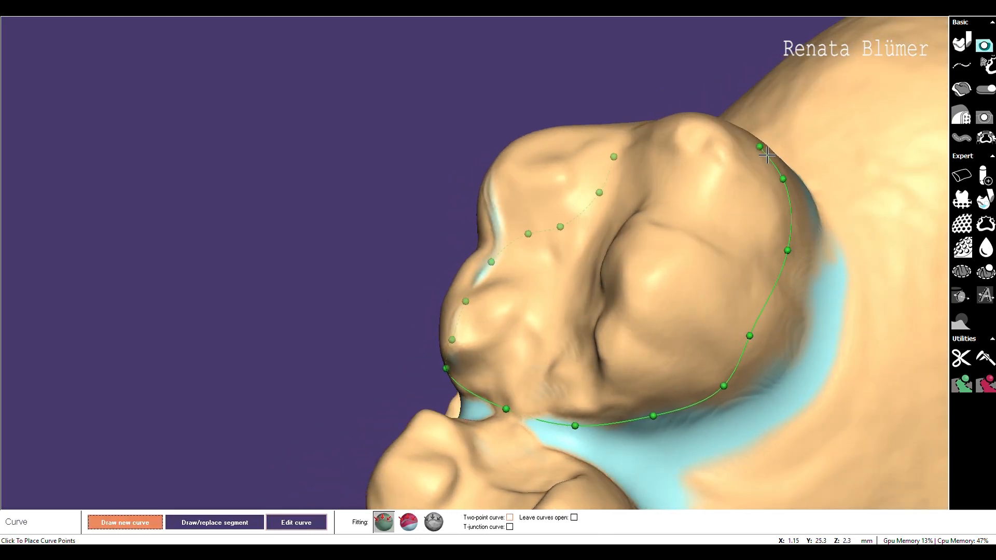
Lower the curve's end point on the molar's distal surface and undo the completed curve
middle_drag(529, 346, 579, 319)
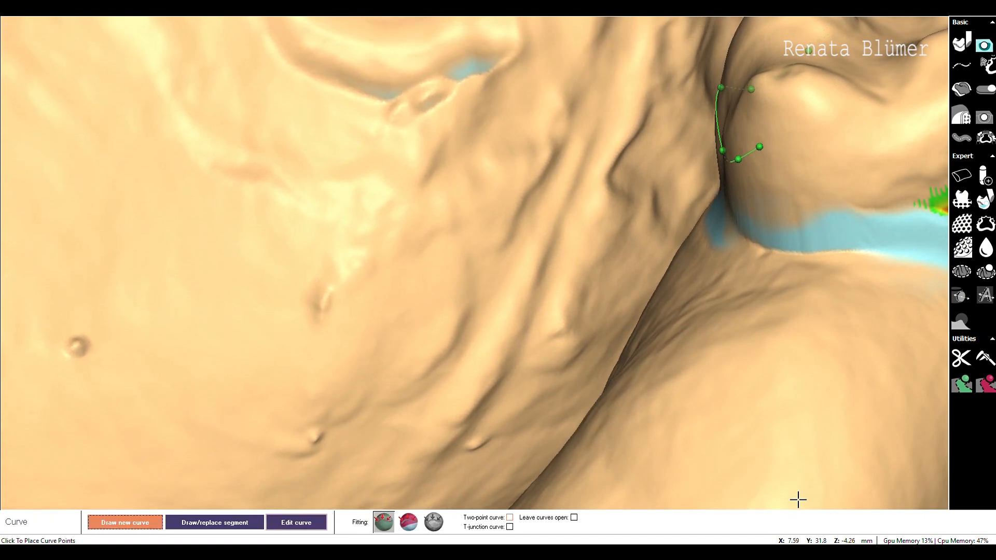
middle_drag(798, 500, 553, 499)
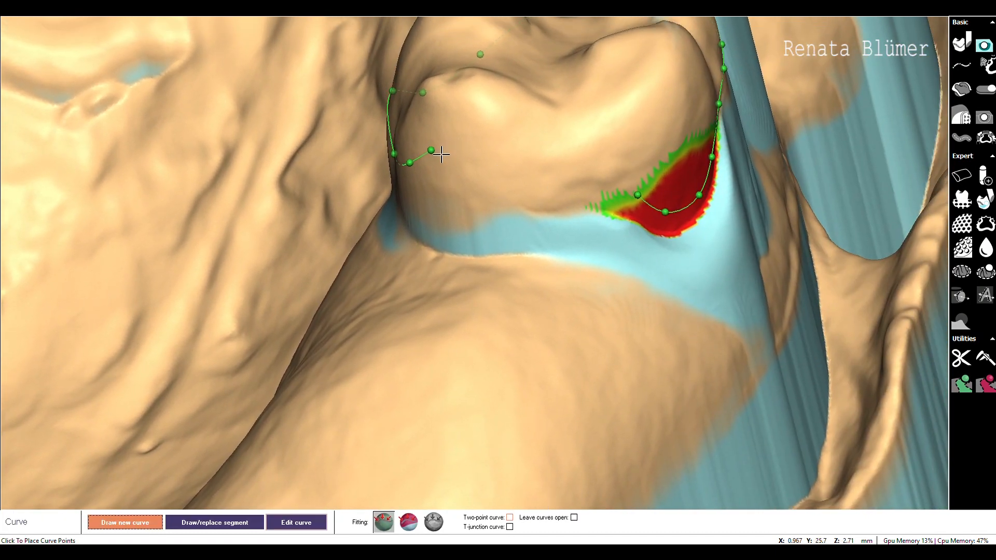
drag(440, 154, 447, 176)
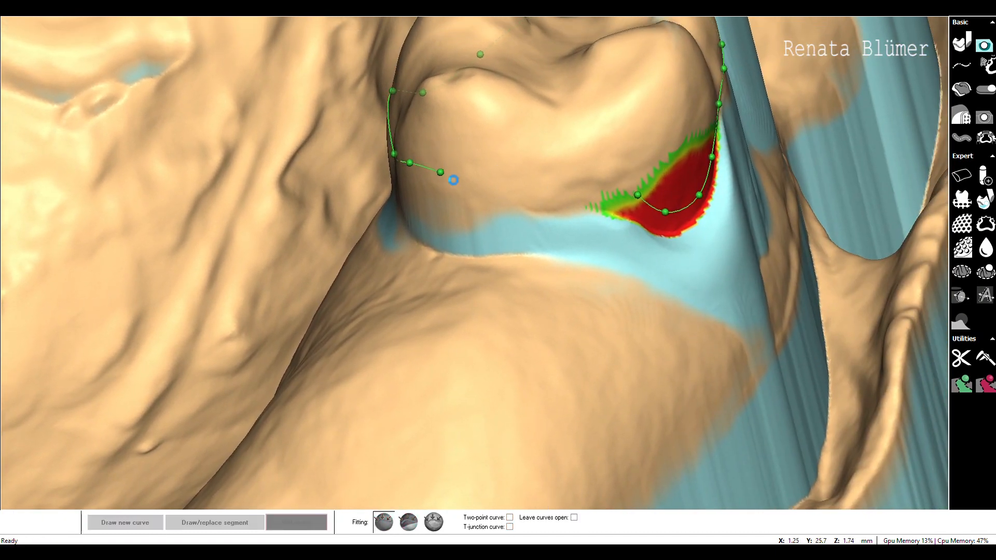
mouse_move(680, 383)
right_down()
mouse_move(638, 379)
mouse_move(665, 381)
right_up()
scroll(643, 377, down, 4)
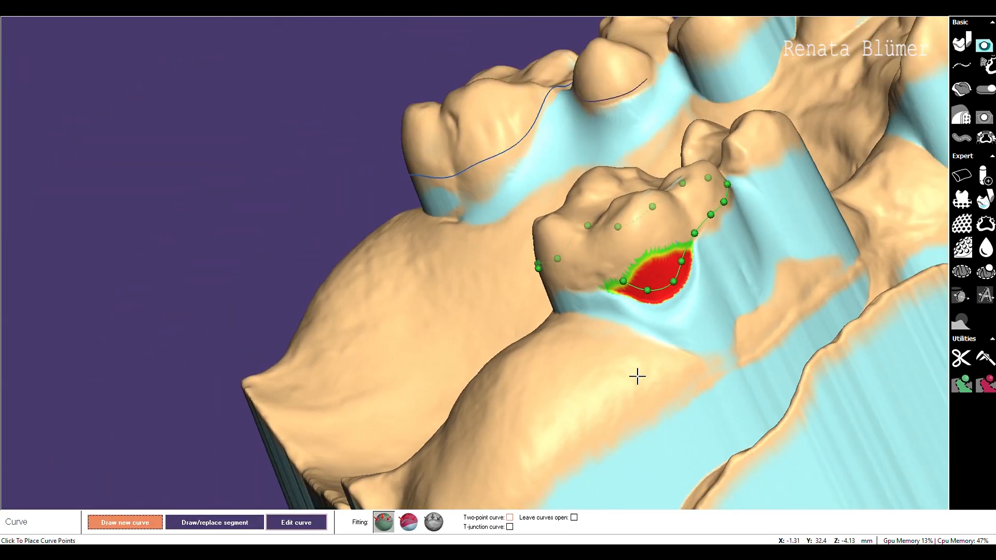
middle_drag(722, 360, 531, 374)
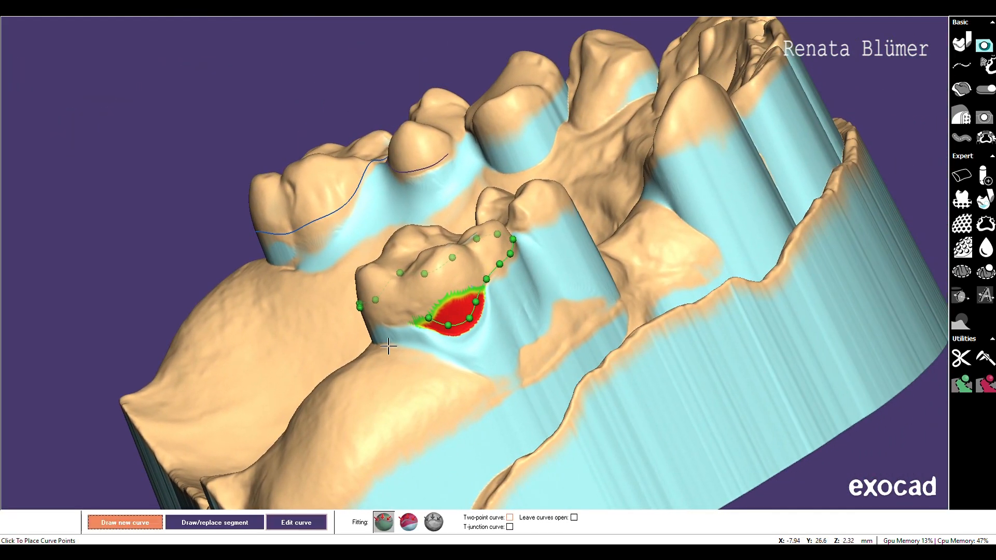
scroll(443, 389, up, 3)
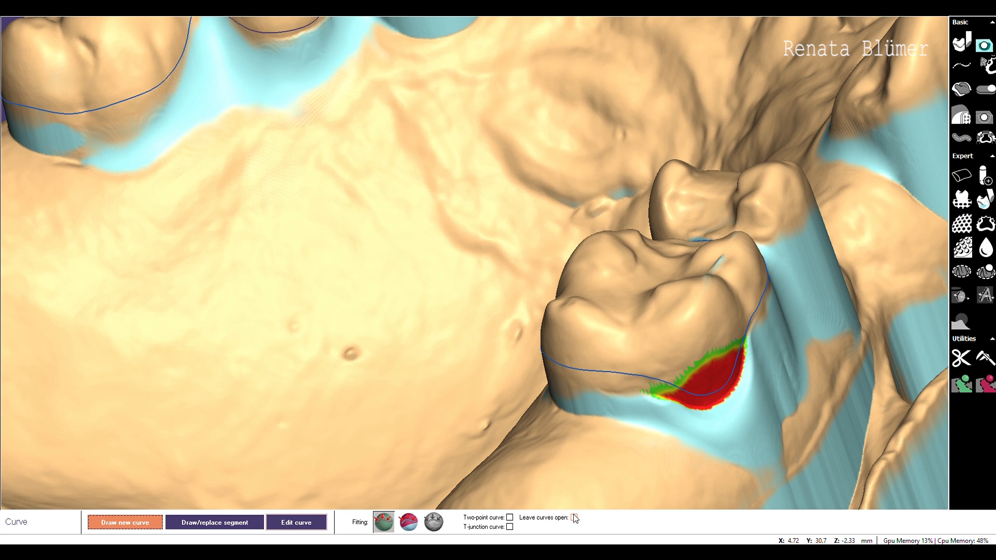
key(ctrl+z)
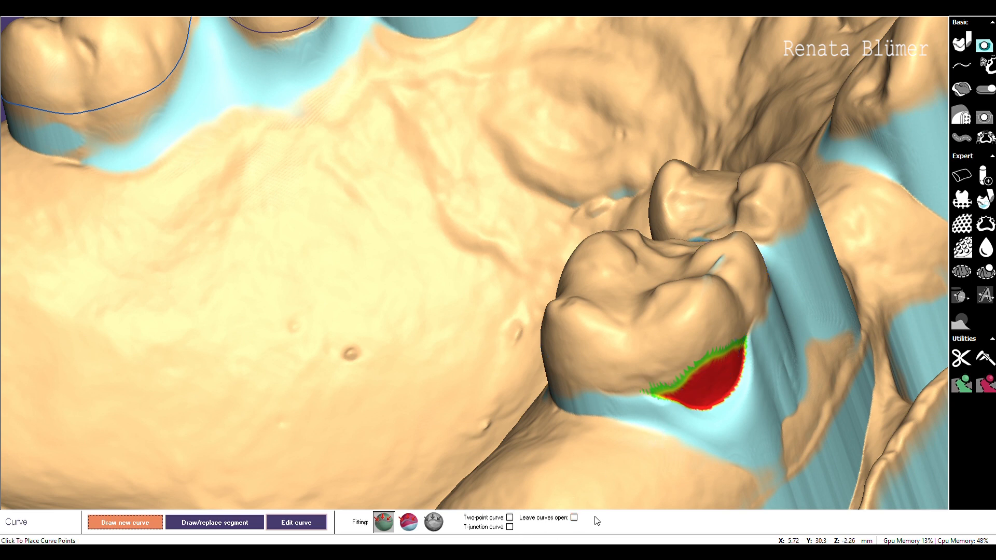
With curves left open, redraw the molar's clasp curve from the buccal retention area along the buccal surface into the premolar gap
click(574, 517)
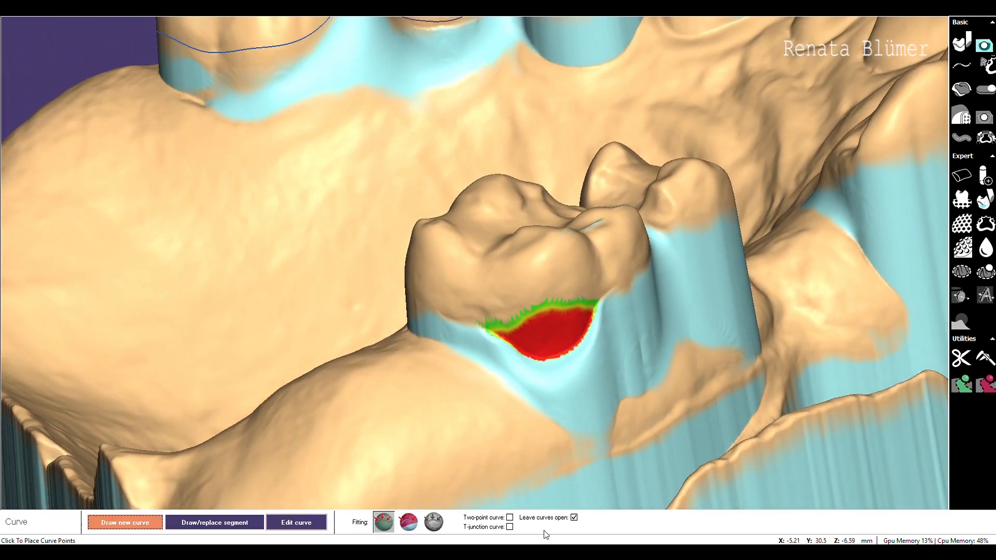
click(574, 517)
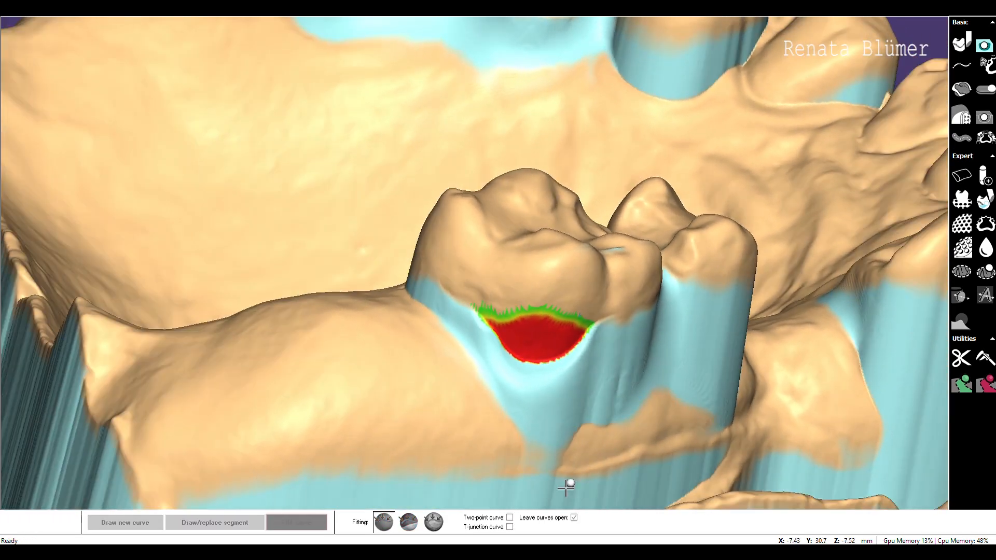
click(492, 313)
click(512, 331)
click(535, 351)
click(558, 339)
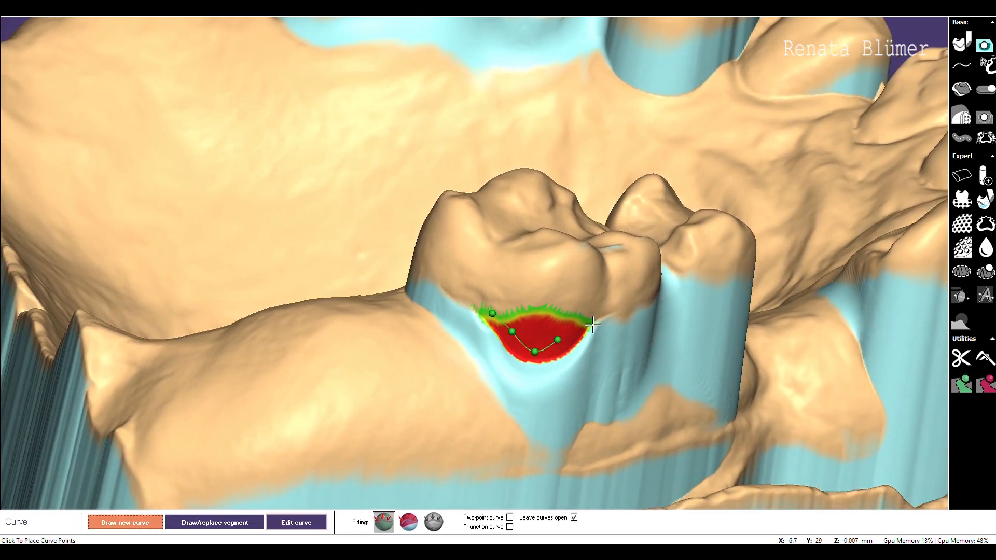
click(585, 317)
click(612, 306)
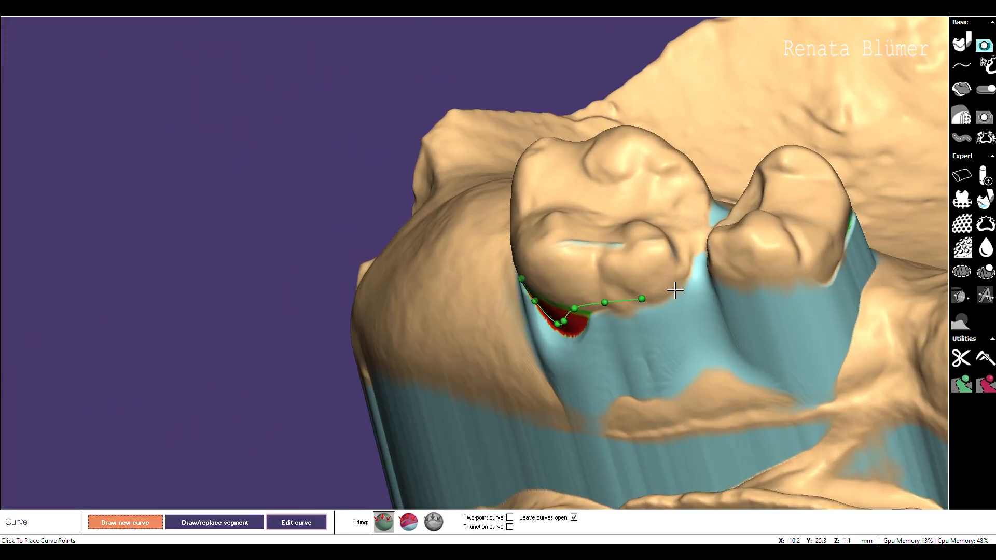
click(671, 281)
click(696, 245)
click(707, 223)
right_drag(738, 183, 695, 199)
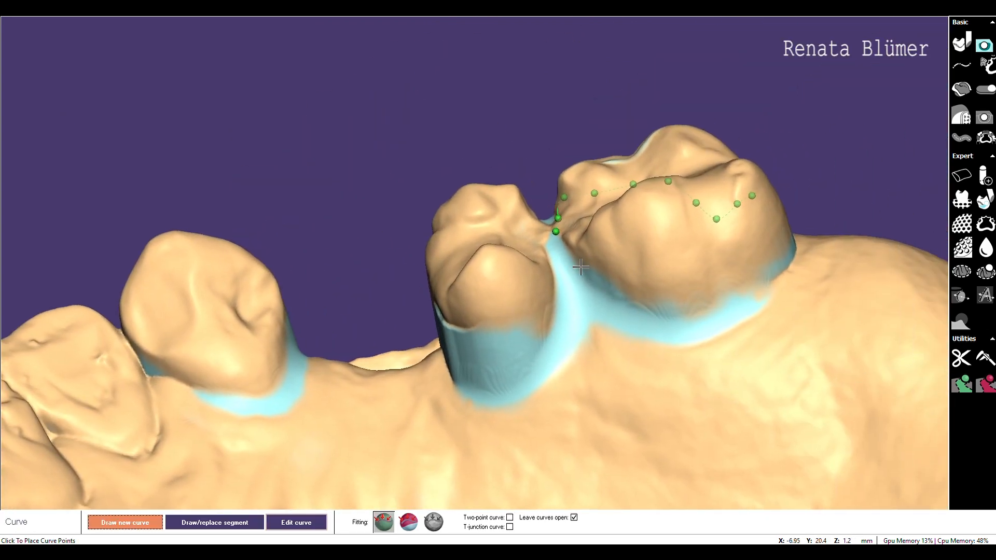
Extend the molar's clasp curve with six points along the palatal surface toward the distal end and finish it
click(578, 254)
click(603, 276)
click(643, 296)
click(700, 292)
click(750, 263)
click(781, 227)
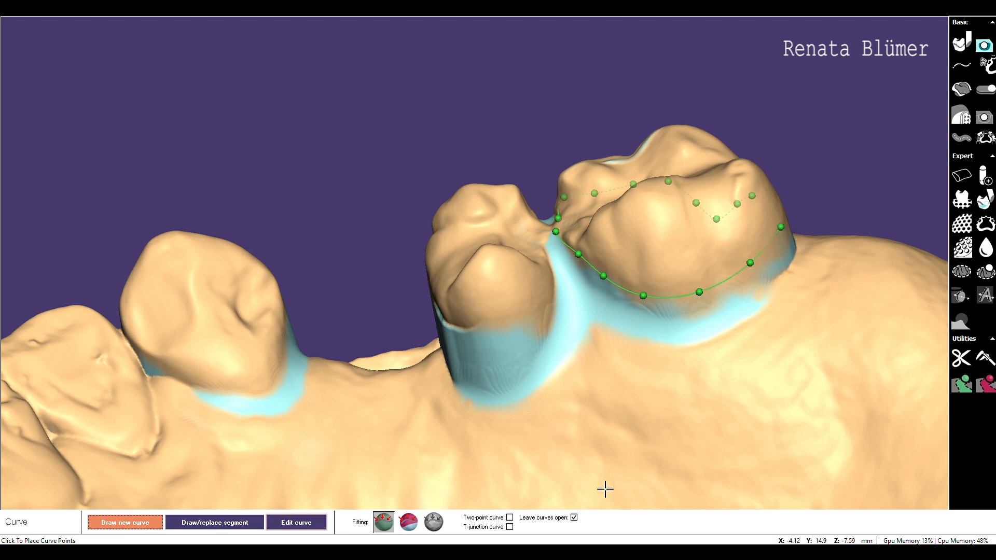
key(Escape)
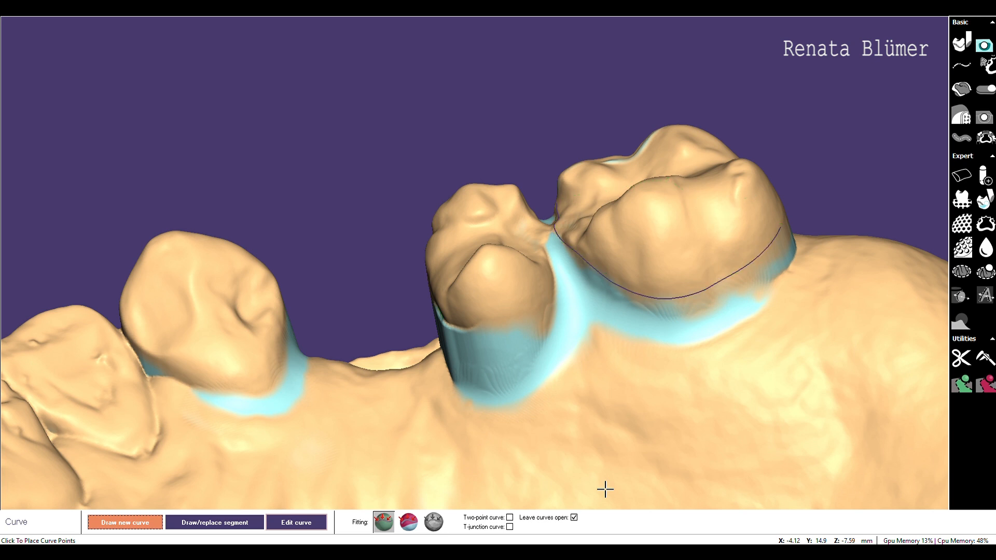
Draw the premolar's clasp curve from its mesial palatal side along the palatal surface into the gap beside the molar
click(317, 358)
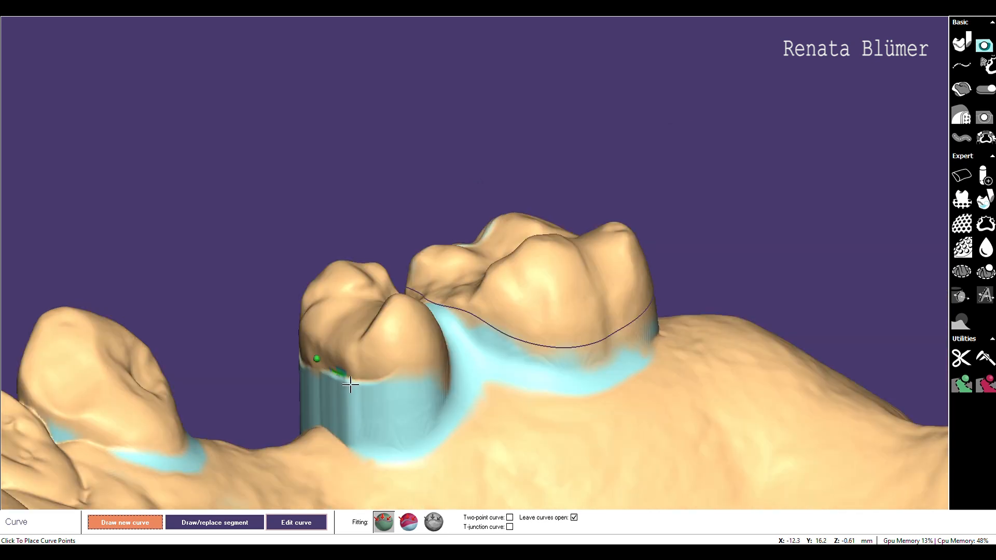
click(344, 374)
click(385, 372)
click(425, 363)
mouse_move(462, 343)
middle_down()
mouse_move(441, 335)
mouse_move(463, 351)
middle_up()
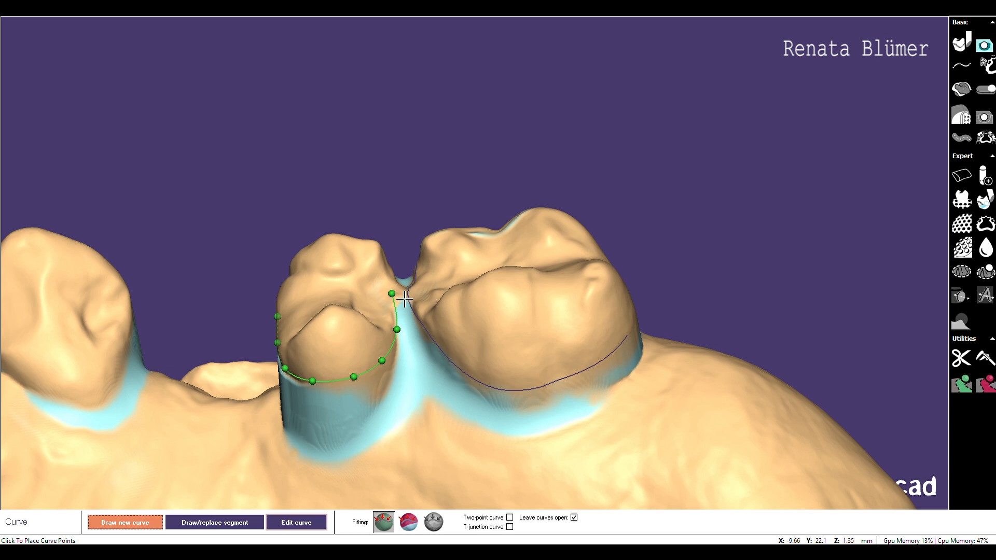
click(397, 298)
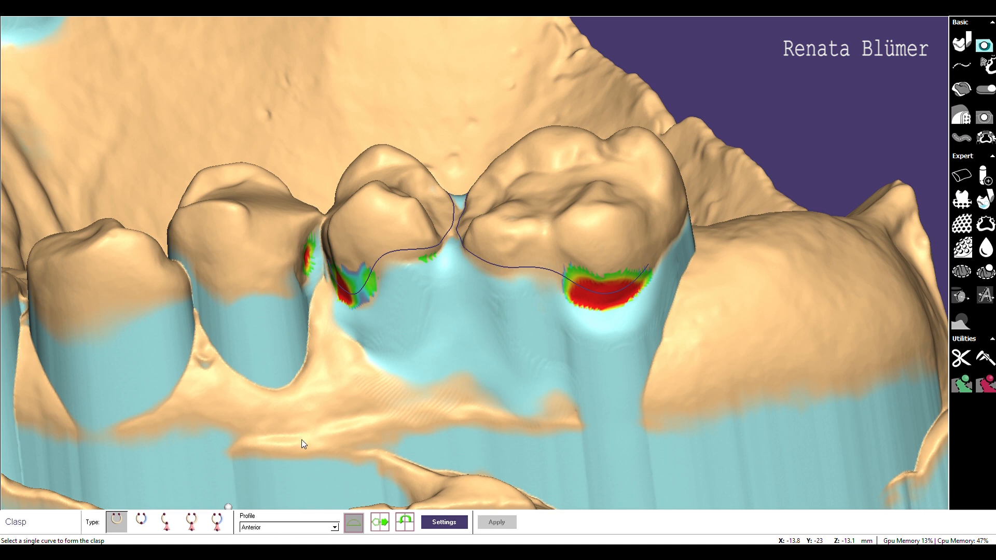
Select the CIRCUNFERENCIAL MOLAR profile and form a clasp from the molar's open curve
click(354, 522)
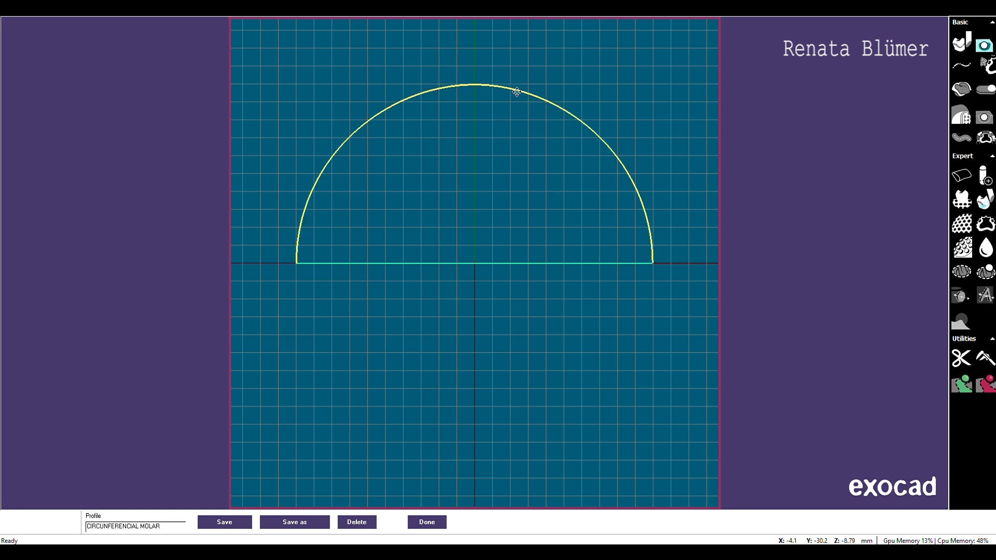
click(427, 522)
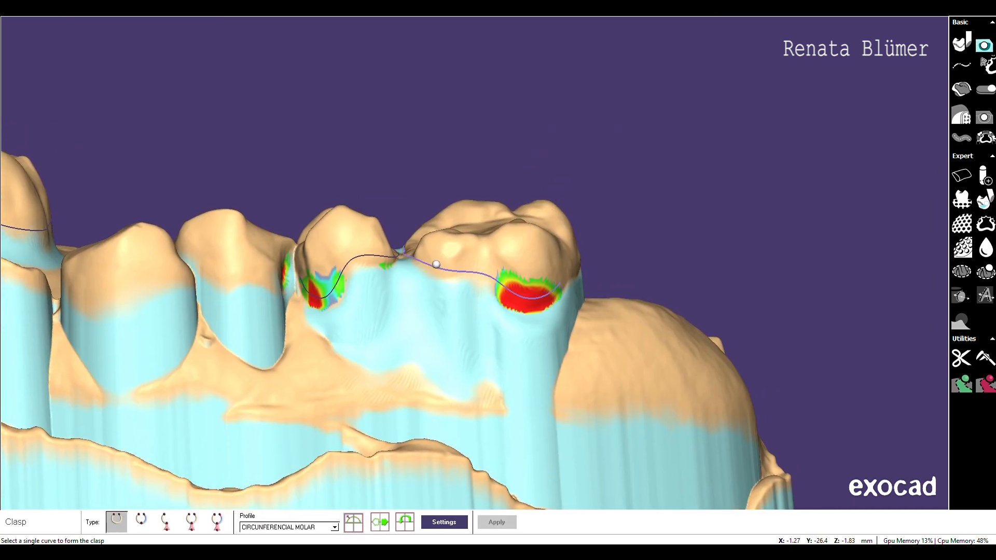
click(437, 265)
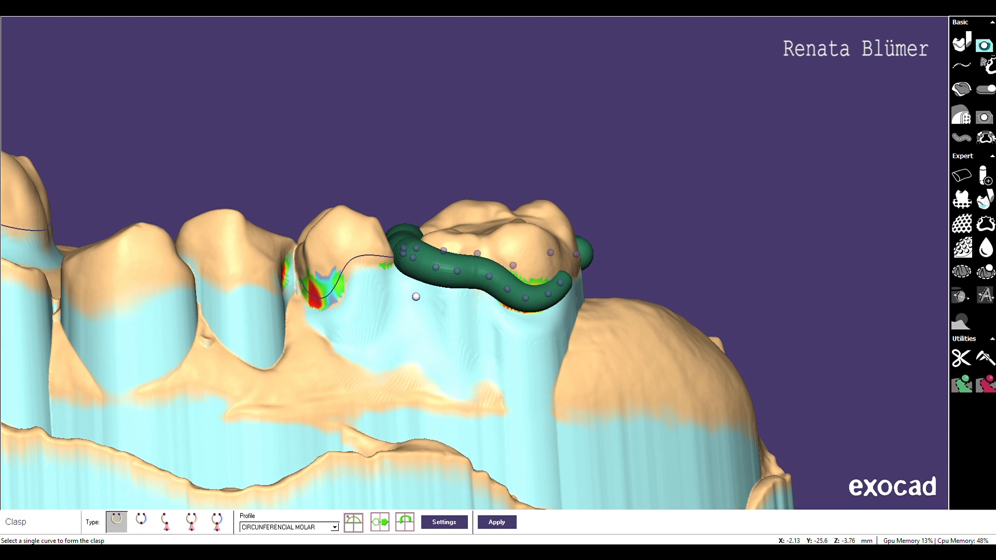
Lower the molar clasp's buccal arm within the retention area and reposition its tip point
right_drag(360, 296, 449, 322)
scroll(471, 373, up, 4)
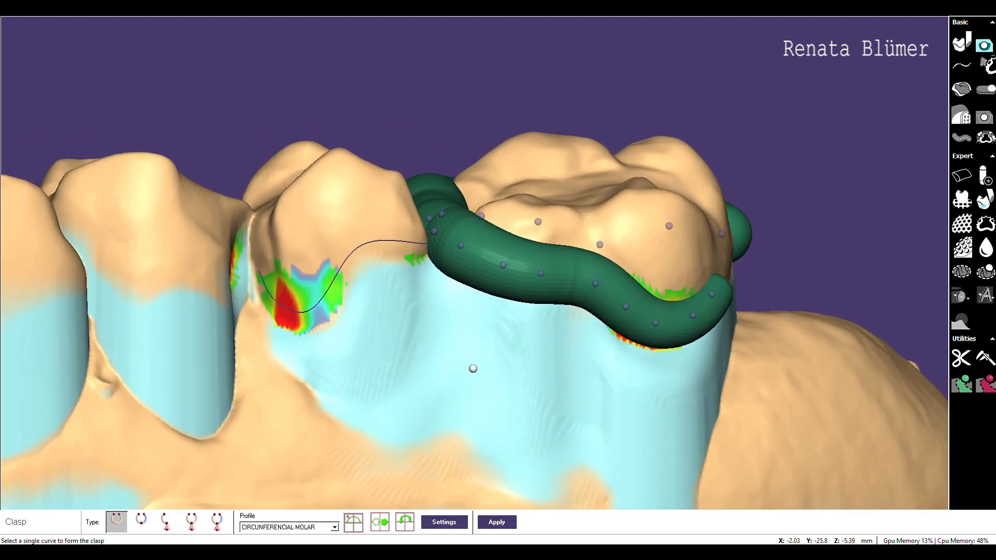
right_drag(547, 419, 483, 419)
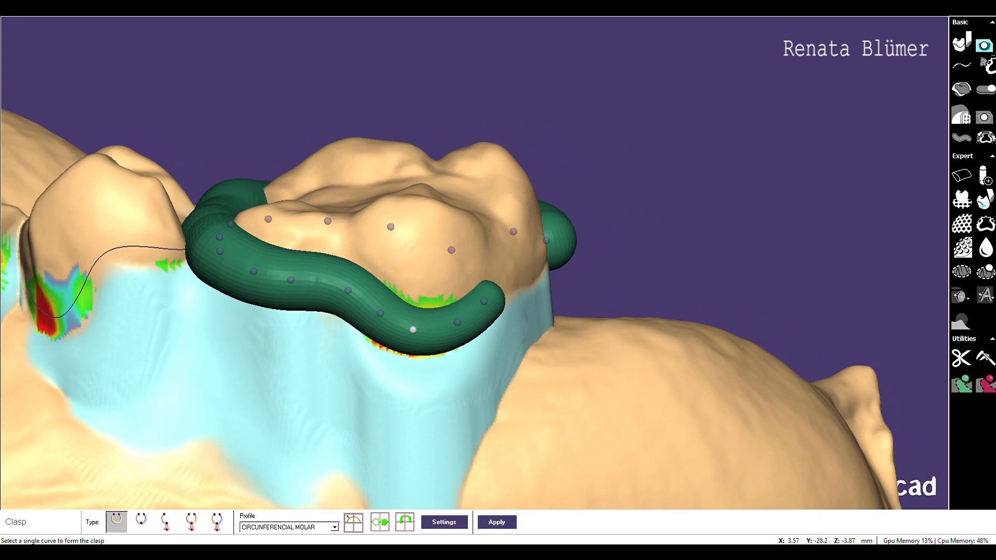
scroll(413, 329, up, 3)
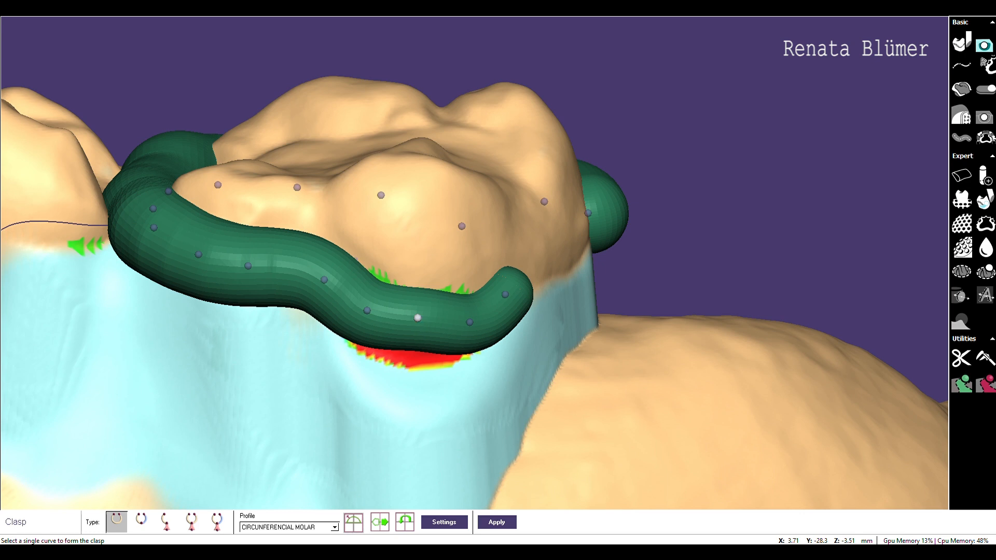
drag(418, 317, 411, 332)
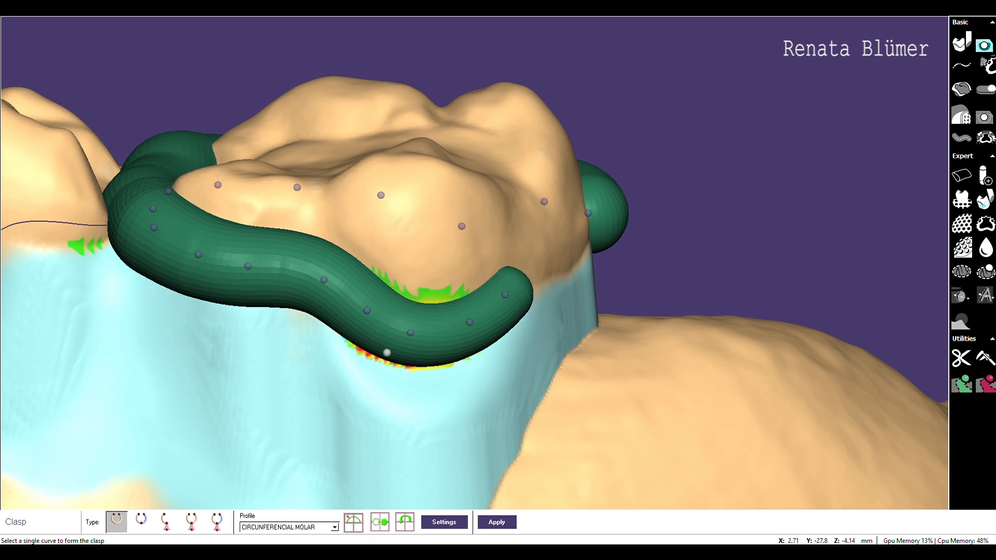
drag(505, 294, 497, 314)
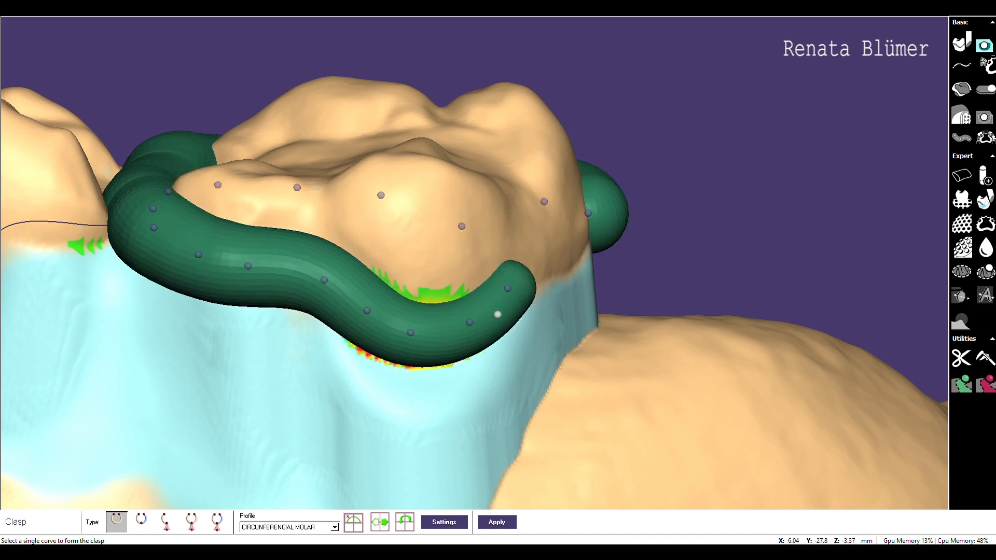
Reshape the molar clasp's palatal arm by moving its points near the distal end and mid-arm slightly toward the gum
middle_drag(322, 342, 299, 339)
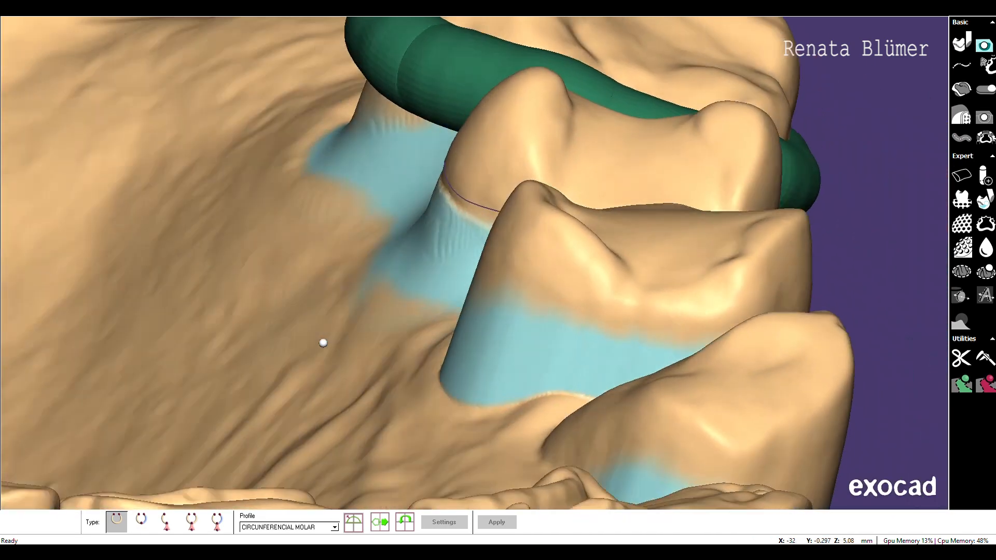
right_drag(323, 342, 163, 273)
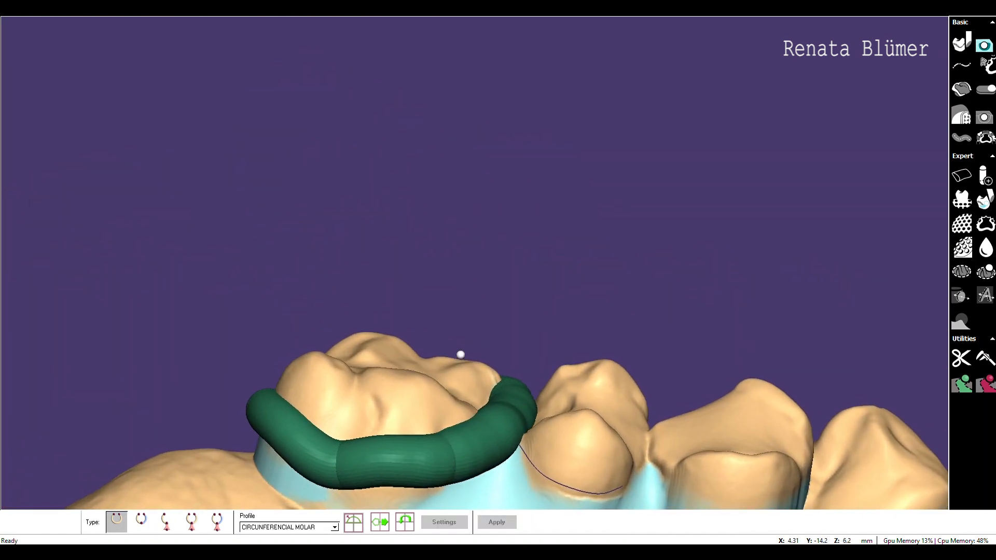
middle_drag(423, 355, 473, 357)
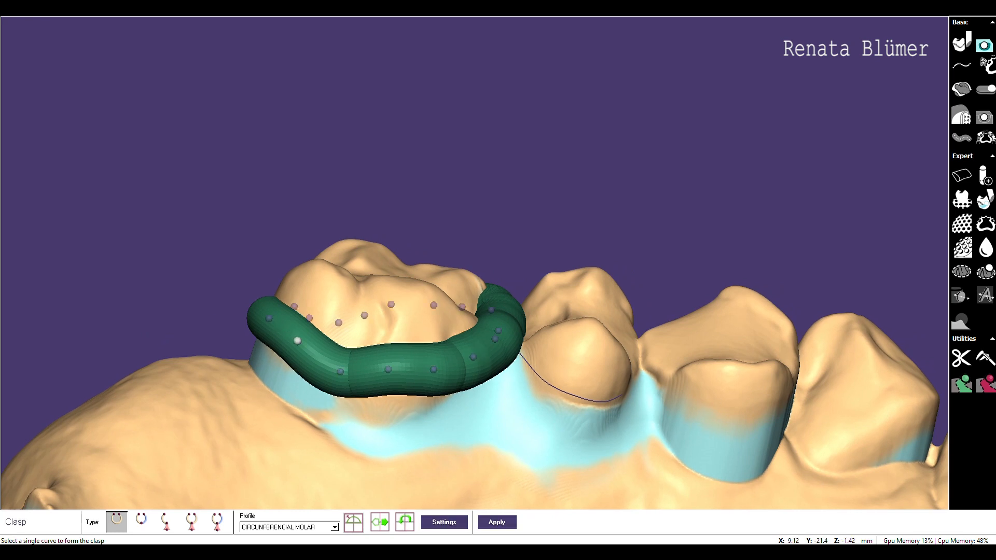
drag(294, 347, 292, 350)
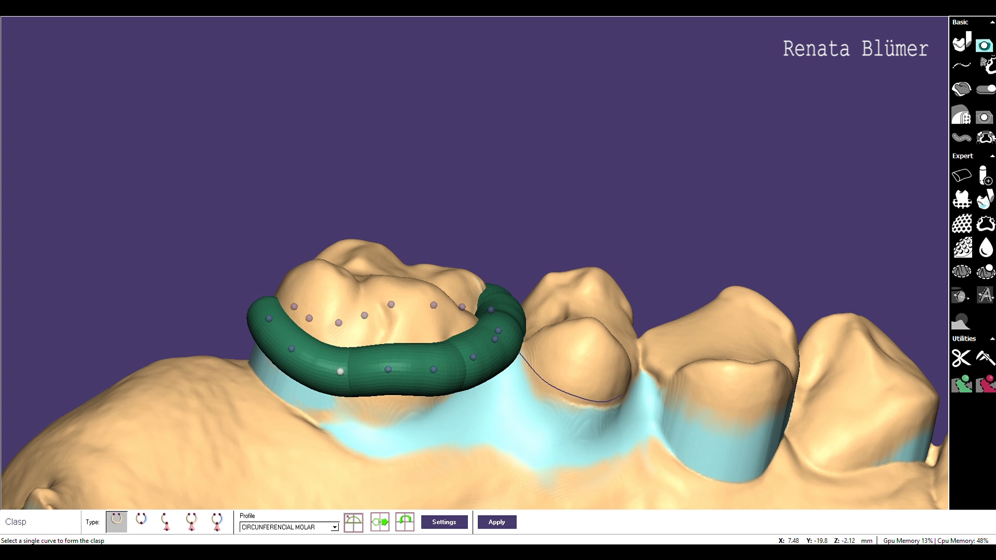
drag(342, 374, 390, 378)
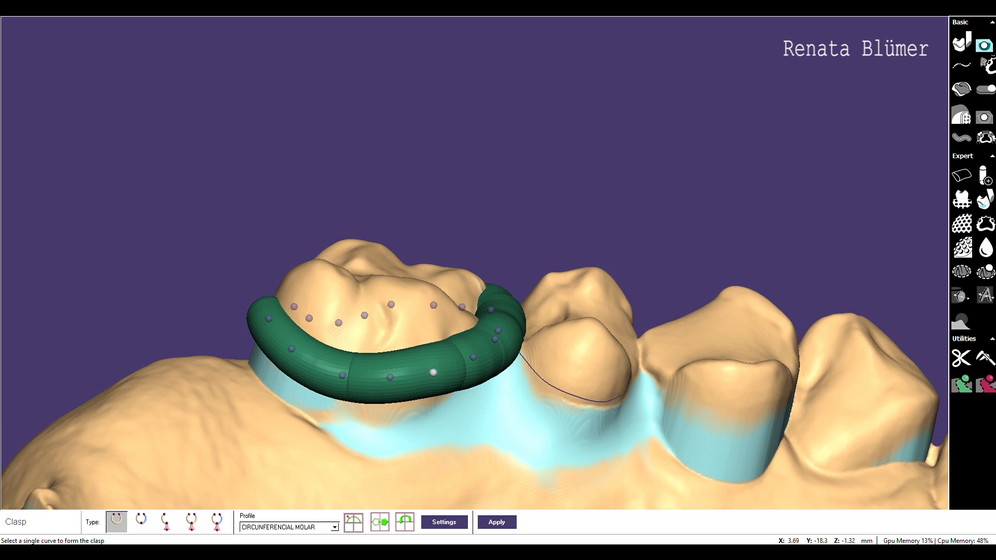
drag(434, 372, 432, 373)
Lower two mid-arm points on the molar clasp's palatal side a little further and apply the clasp
scroll(476, 398, up, 5)
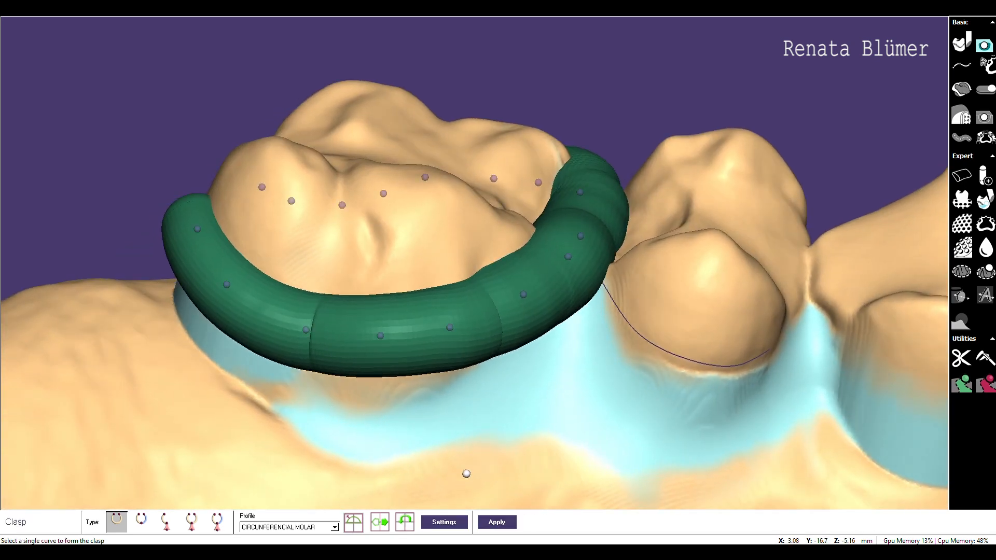
middle_drag(492, 390, 393, 356)
middle_drag(309, 326, 352, 321)
scroll(263, 326, up, 2)
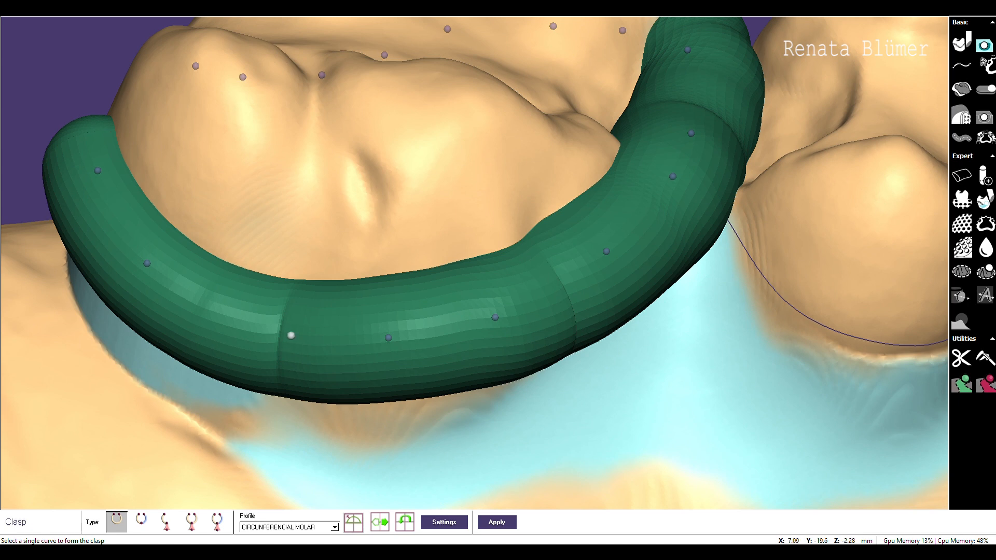
drag(300, 341, 301, 343)
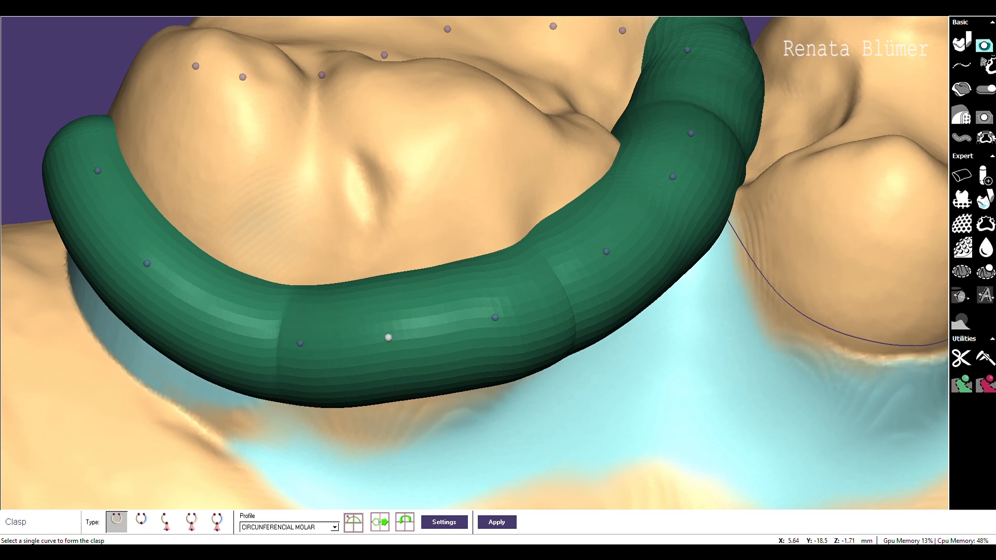
drag(390, 343, 390, 344)
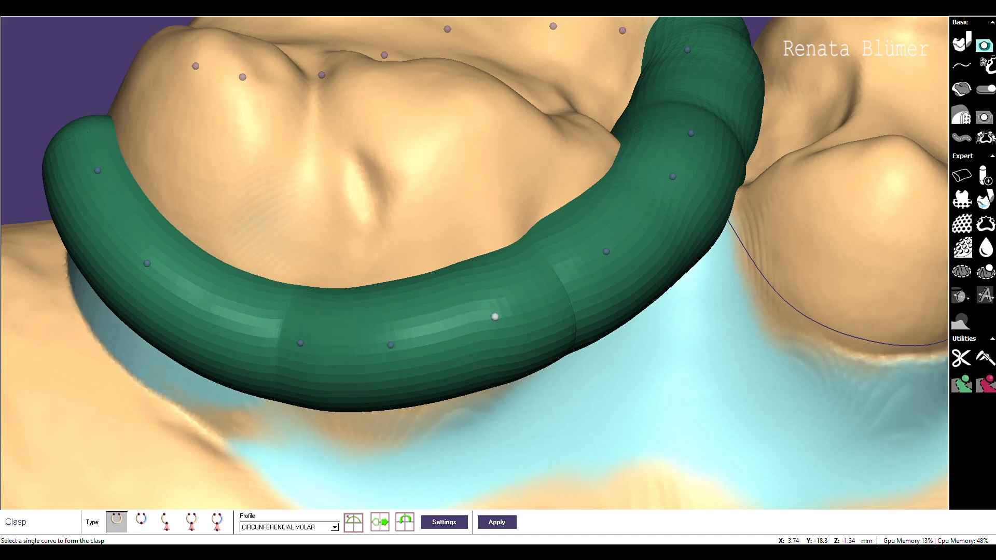
scroll(497, 322, down, 2)
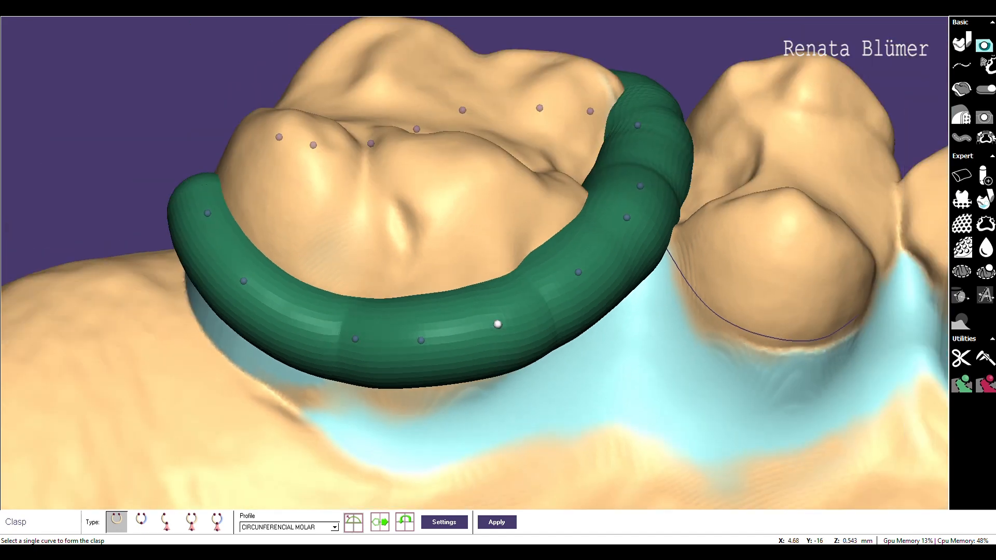
middle_drag(637, 387, 638, 387)
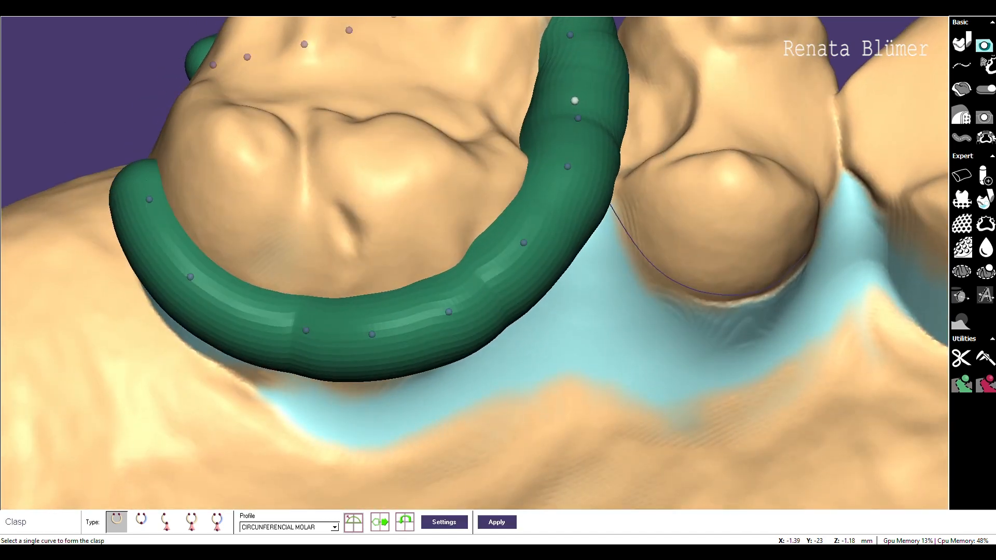
scroll(610, 345, down, 3)
middle_drag(631, 295, 632, 296)
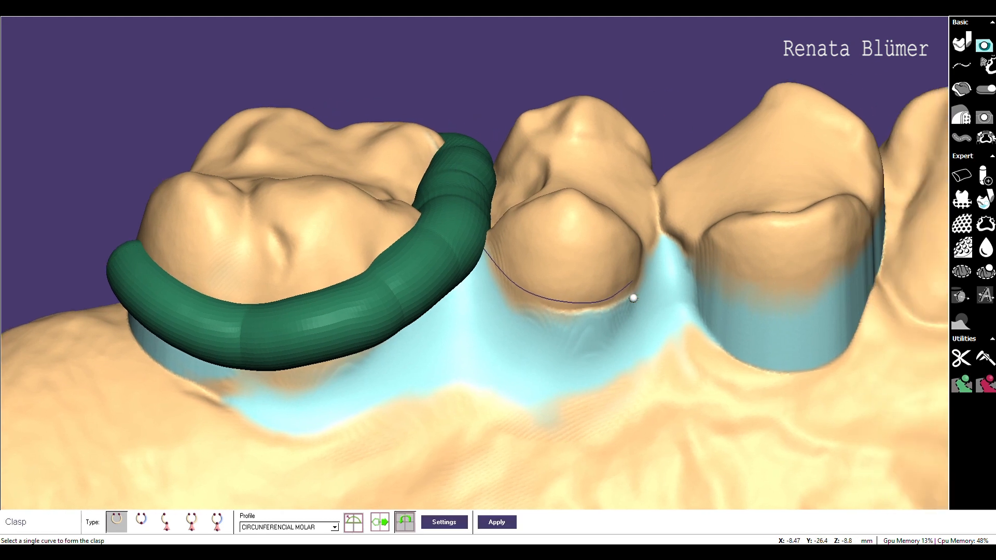
click(496, 523)
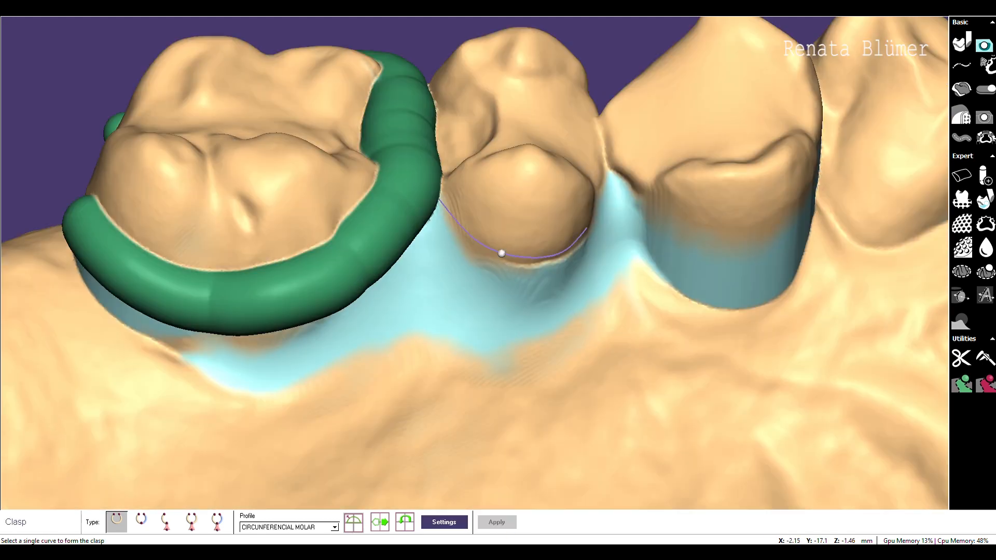
Form a clasp from the neighbouring premolar's curve and set its profile to CIRCUNFERENCIAL PRE
click(501, 253)
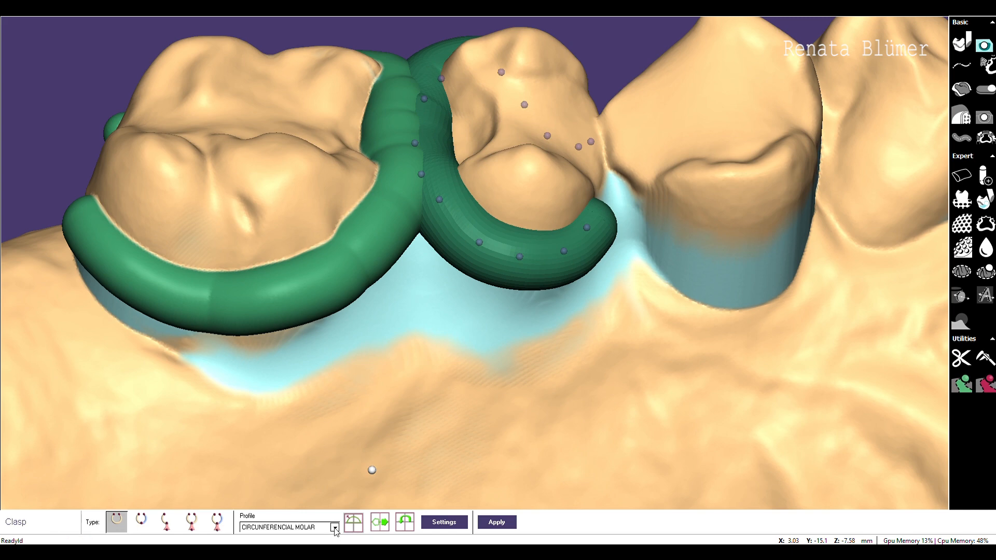
click(313, 445)
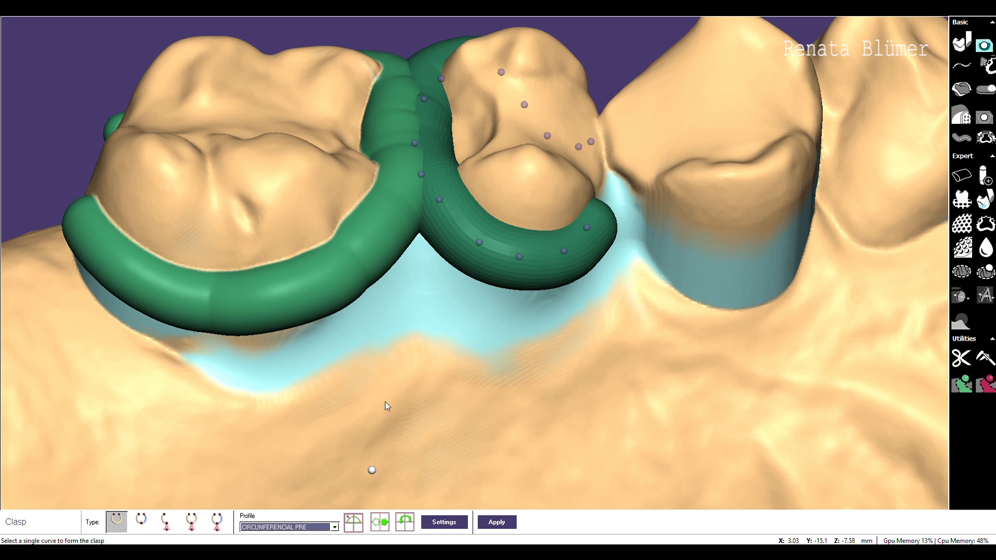
Try to reposition the end point of the premolar clasp's palatal arm
middle_drag(338, 291, 328, 290)
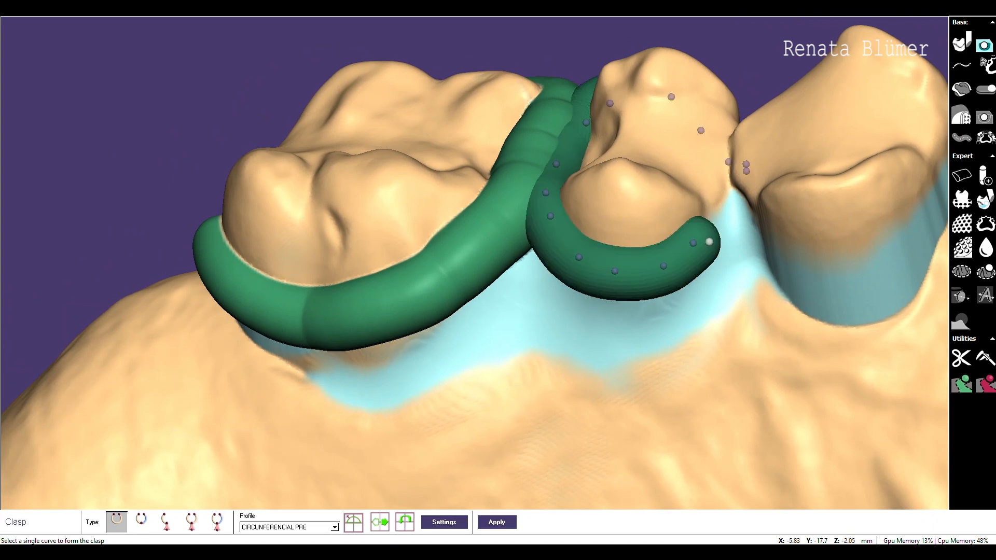
drag(693, 243, 711, 224)
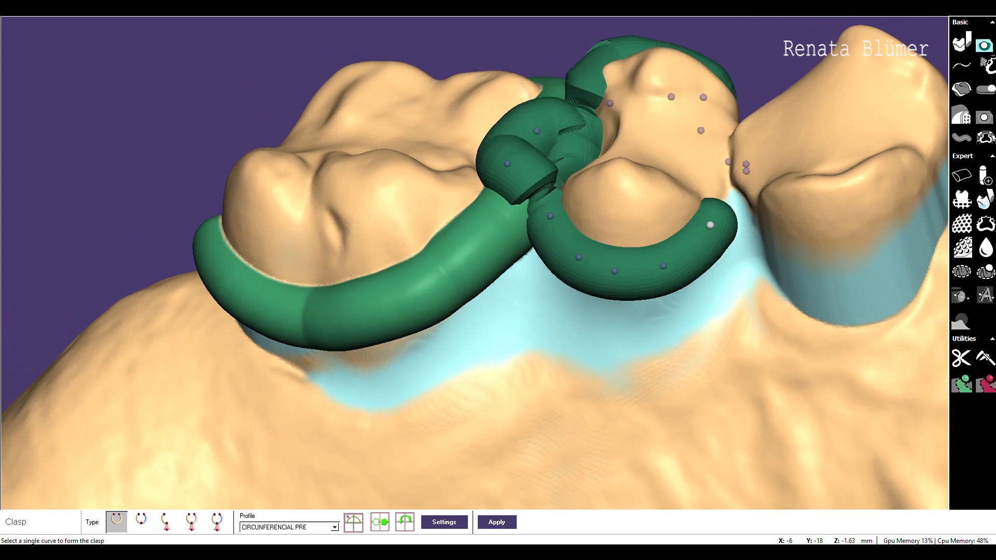
middle_drag(558, 396, 445, 508)
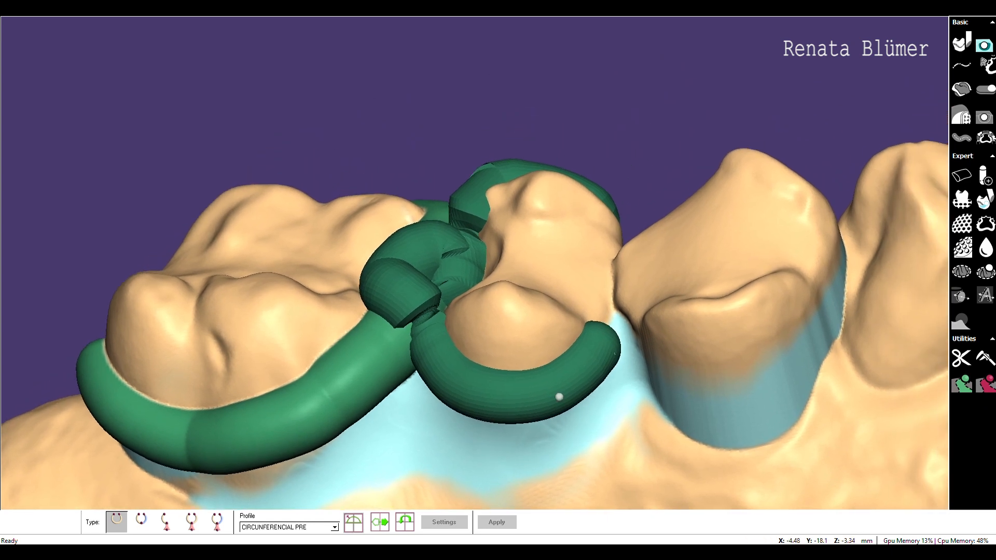
scroll(471, 458, up, 2)
scroll(471, 458, up, 2)
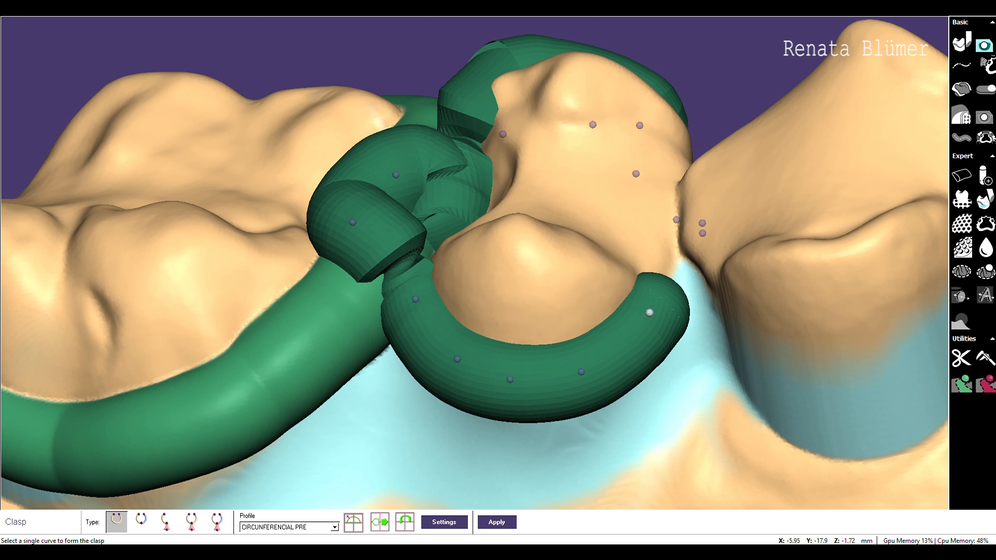
drag(645, 325, 639, 337)
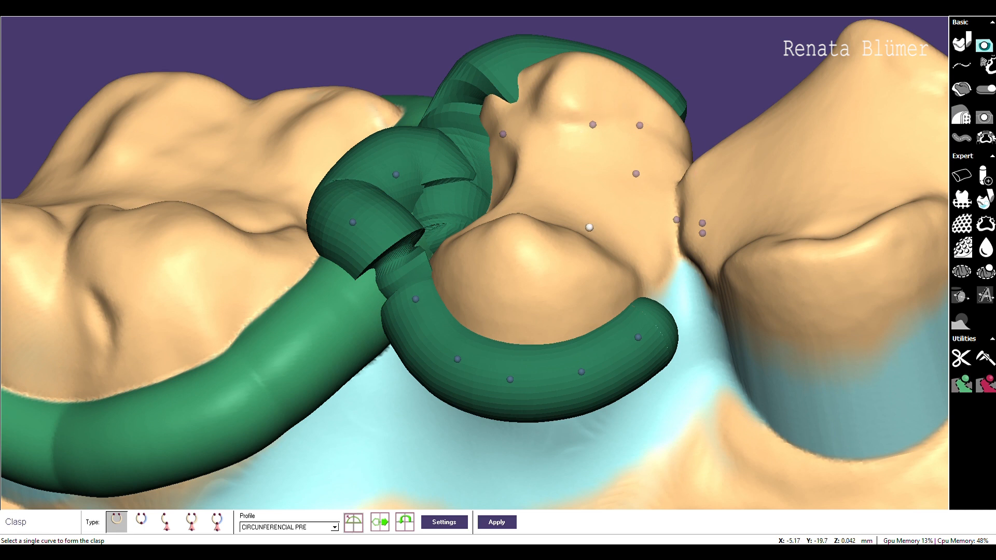
Undo the end-point edits on the premolar clasp and the clasp itself
key(ctrl+z)
key(ctrl+z)
key(ctrl+z)
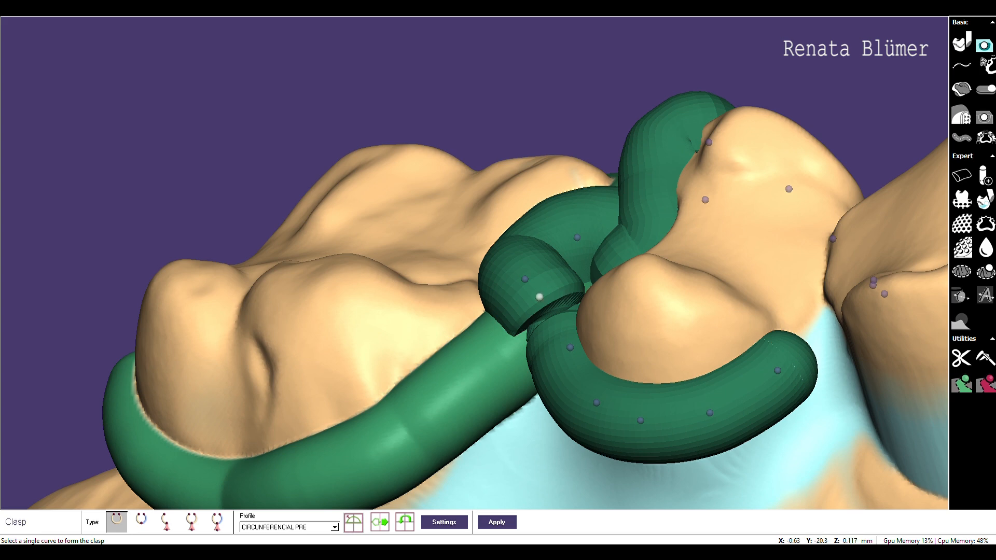
key(ctrl+z)
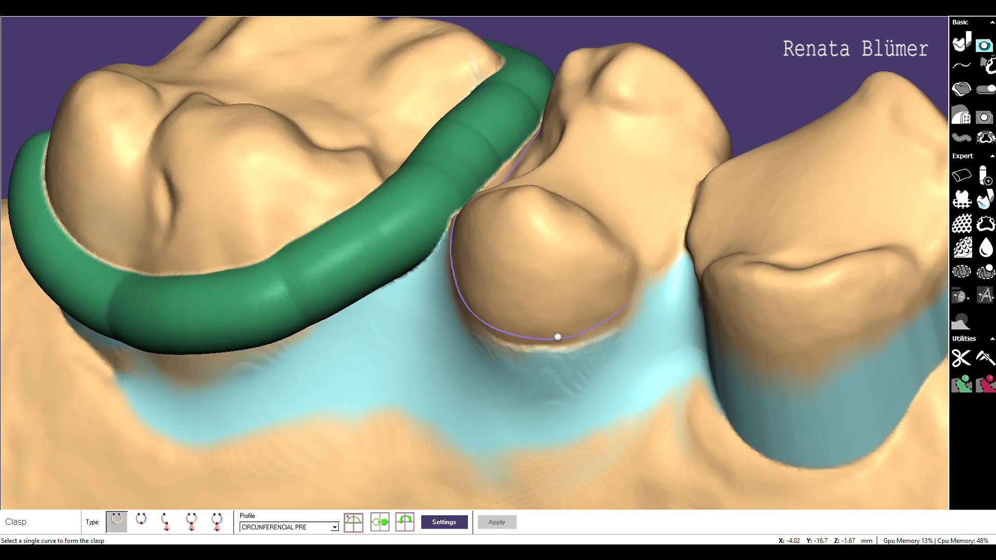
Form the premolar clasp again from its curve with the CIRCUNFERENCIAL PRE profile and select its palatal end point
click(588, 330)
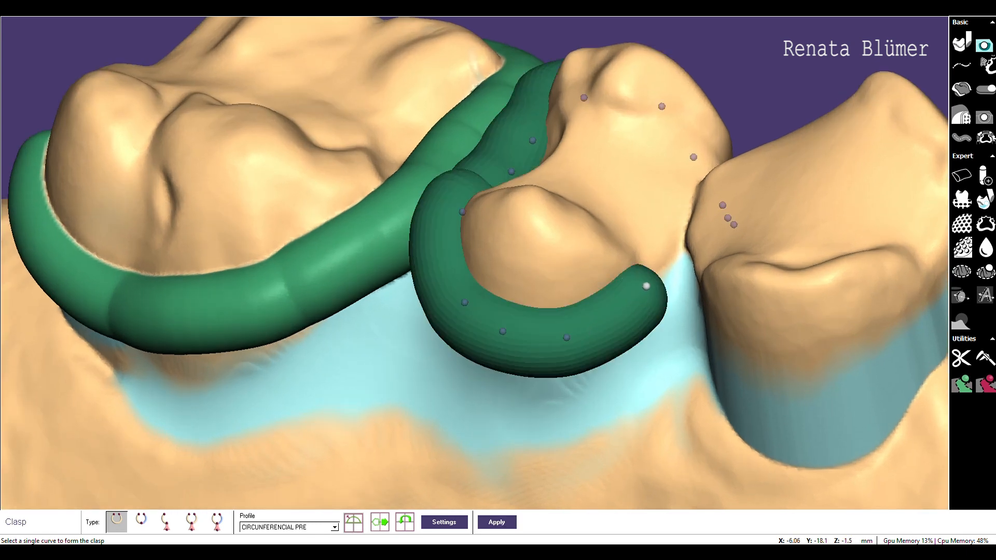
click(652, 282)
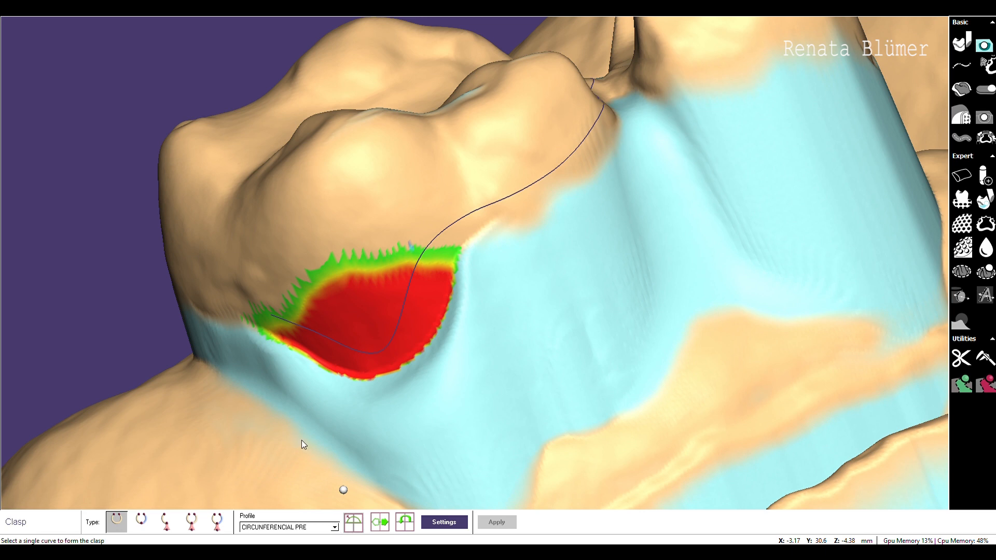
Form the molar clasp from its curve with the CIRCUNFERENCIAL MOLAR profile, check its shape around the tooth and apply it
click(378, 351)
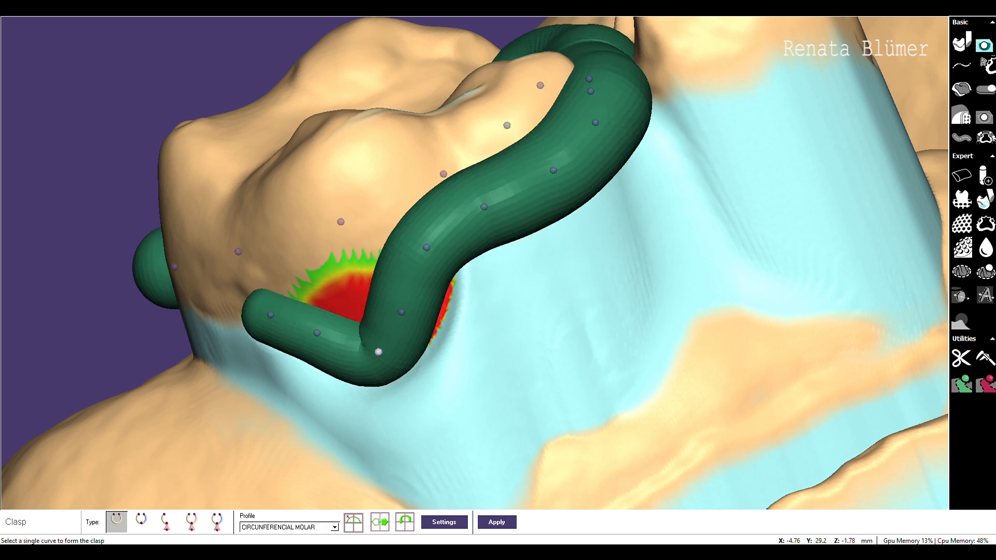
scroll(453, 327, up, 2)
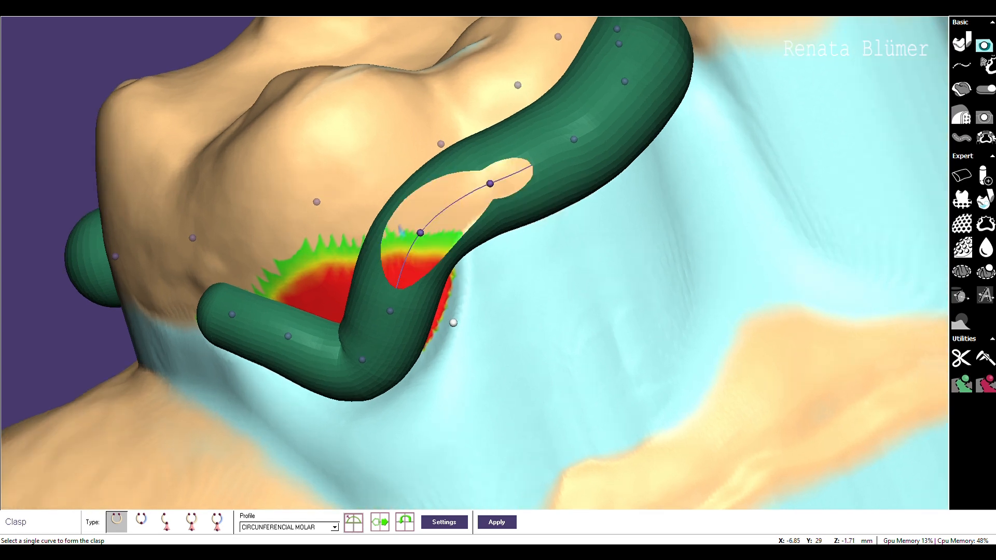
scroll(444, 323, down, 1)
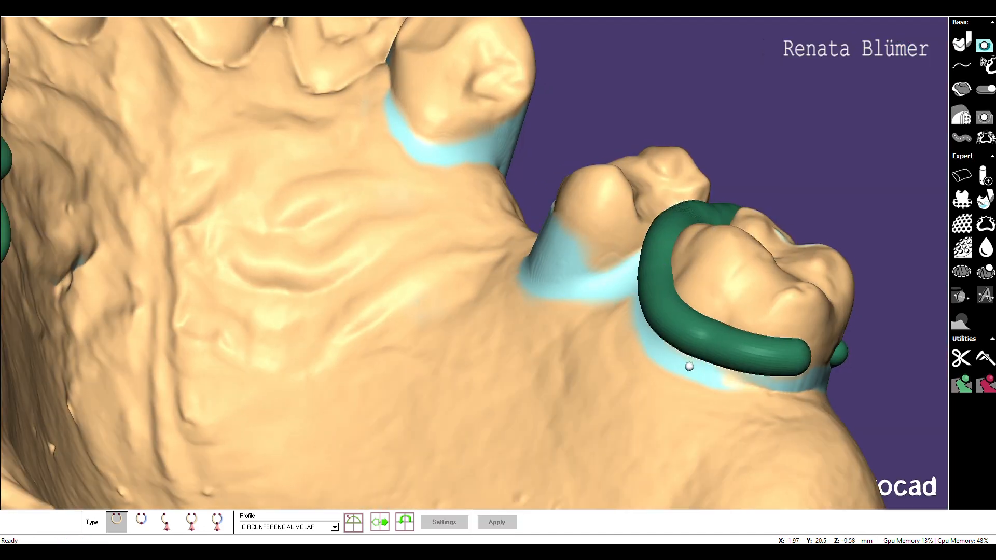
middle_drag(689, 366, 689, 367)
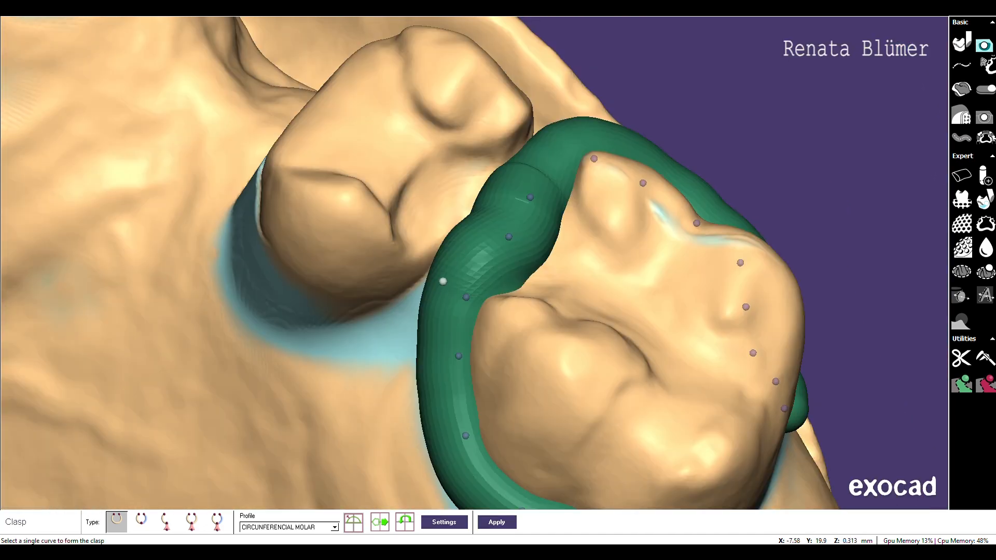
scroll(503, 305, down, 2)
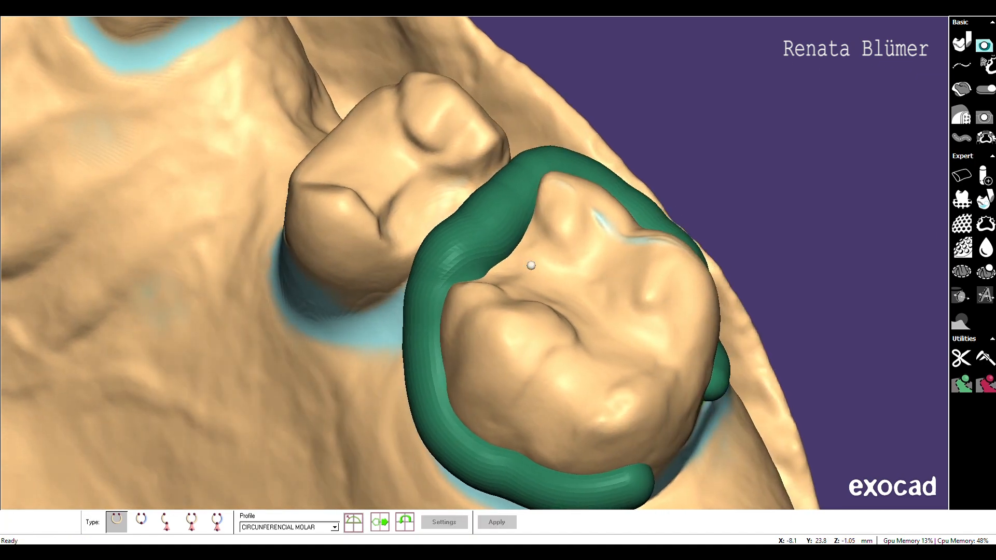
right_drag(531, 265, 532, 265)
scroll(534, 264, down, 5)
right_drag(639, 266, 640, 266)
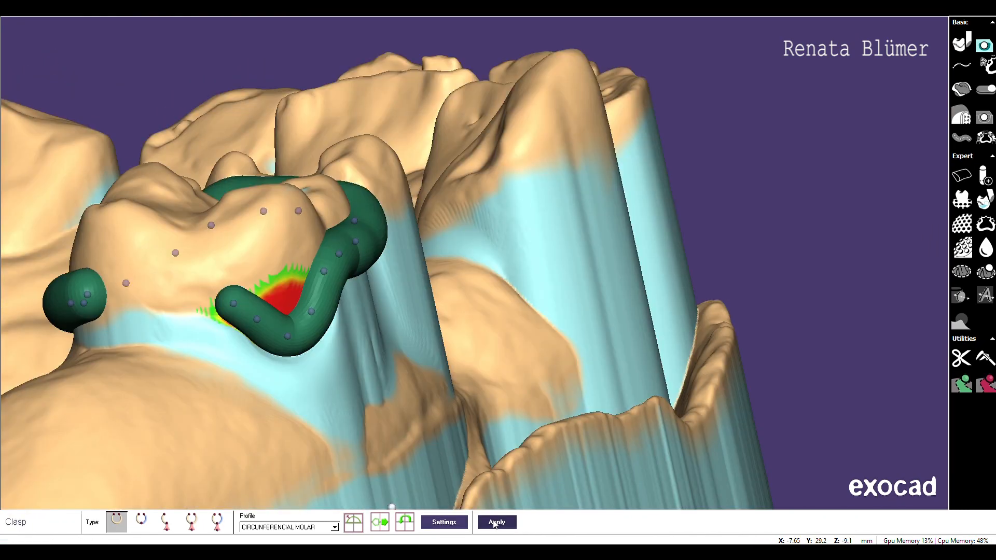
click(496, 523)
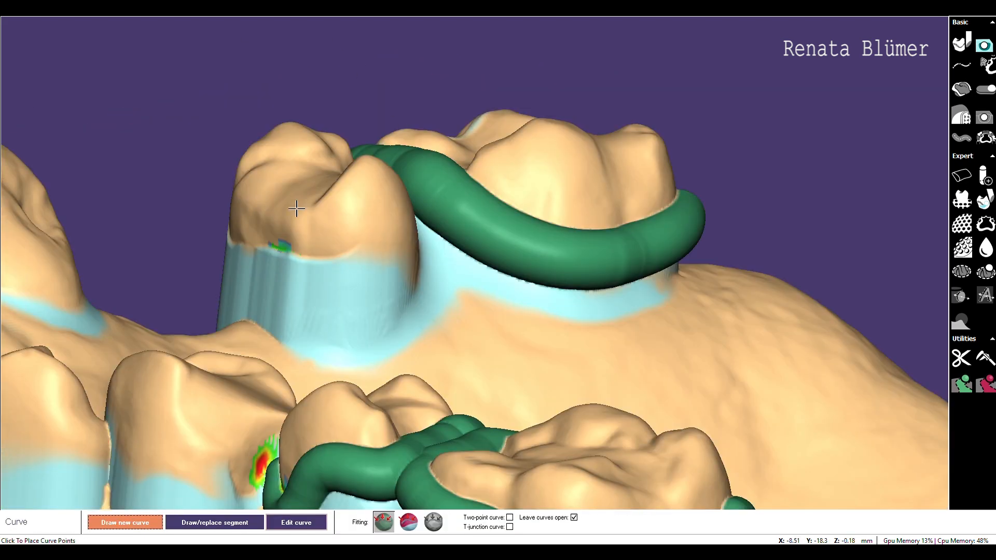
Draw an open curve around the palatal side of the premolar next to the molar clasp
click(265, 237)
click(320, 253)
click(371, 249)
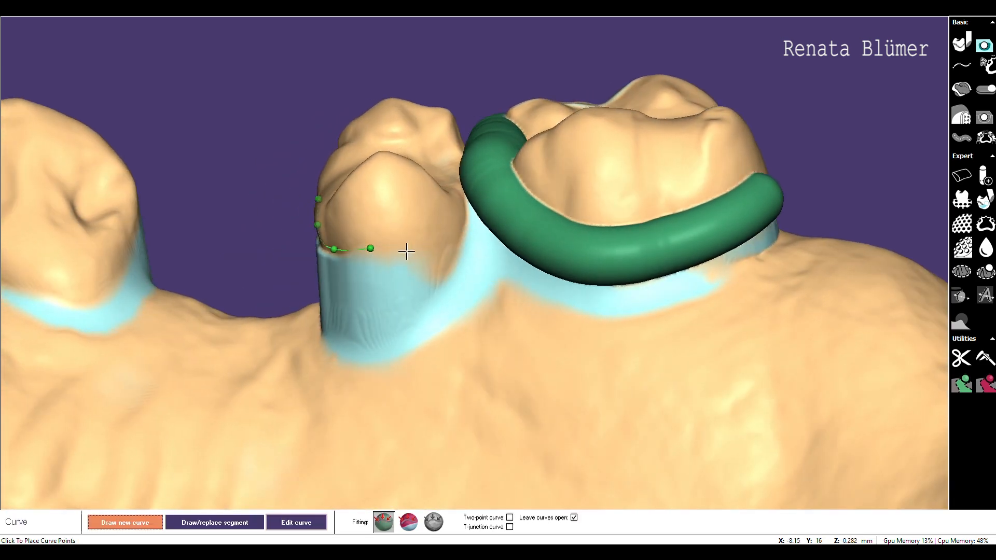
click(412, 239)
click(451, 218)
click(455, 192)
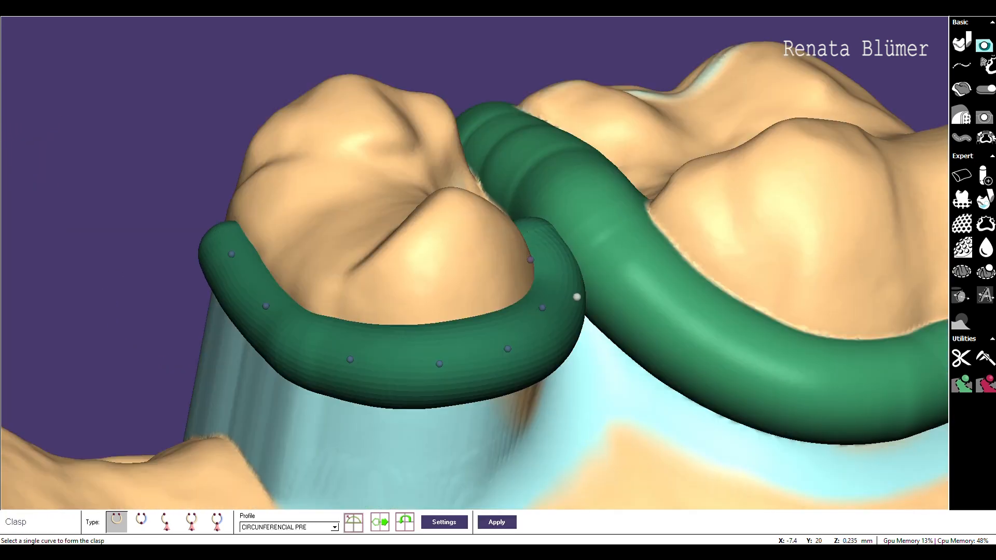
Form the premolar clasp with the CIRCUNFERENCIAL PRE profile, adjust its end point beside the molar clasp and apply it
middle_drag(591, 277, 568, 287)
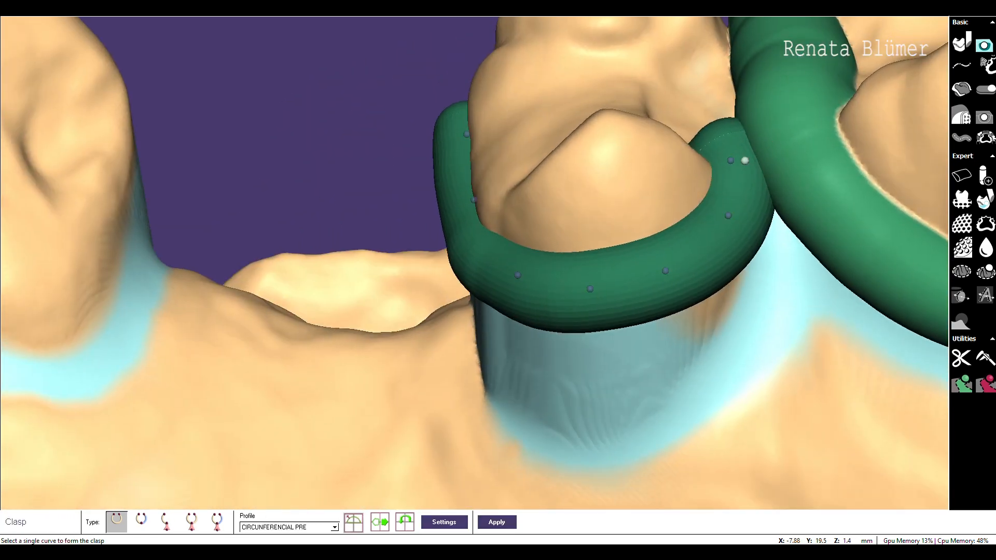
drag(727, 151, 726, 152)
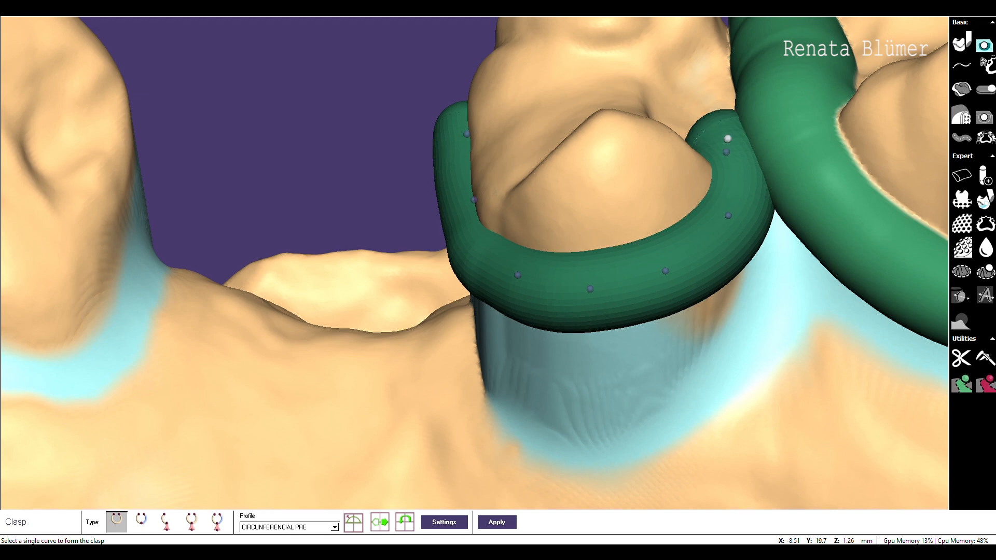
click(498, 522)
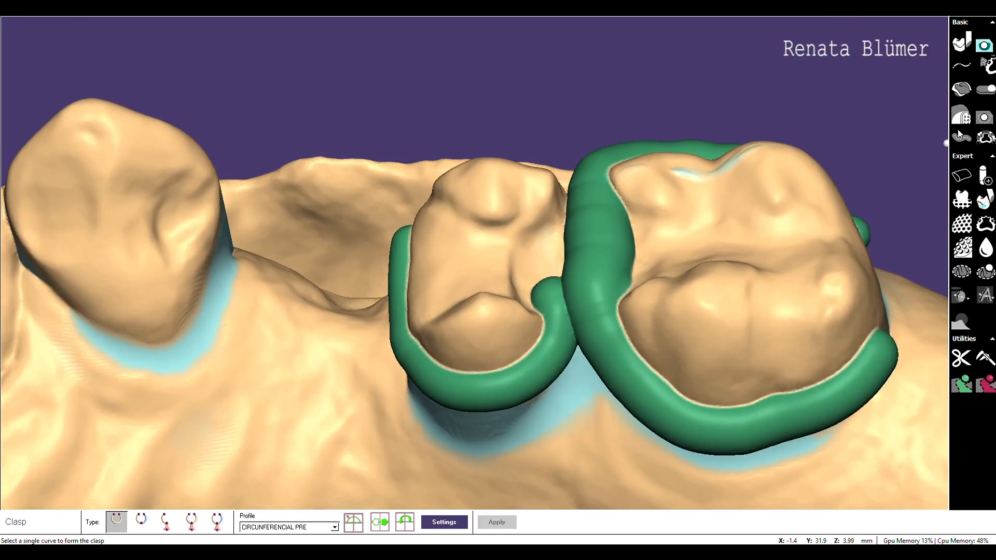
Add occlusal rests on the premolar and adjoining molar with the Clone tool, using 1.050 mm thickness and 3.85 mm tool size
click(985, 92)
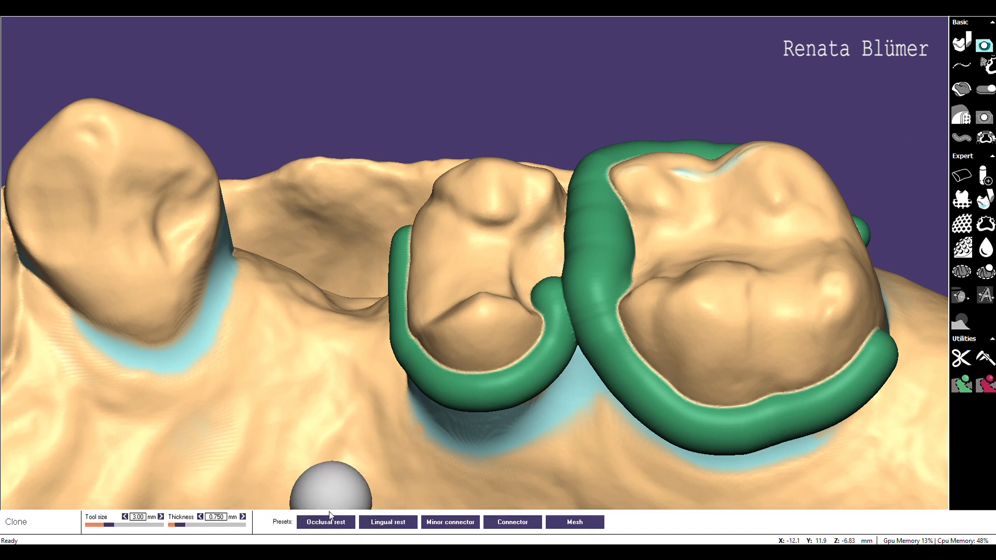
click(243, 518)
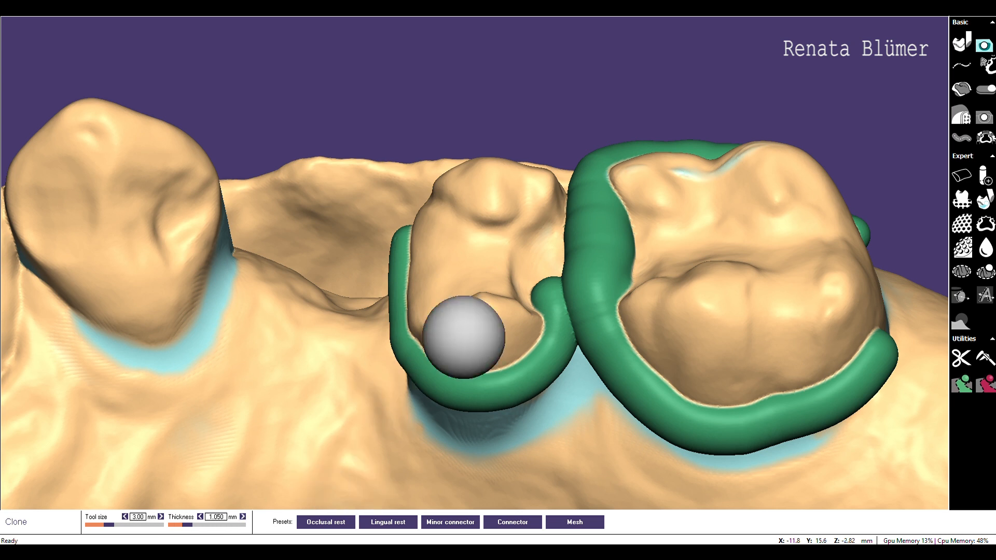
scroll(534, 254, up, 3)
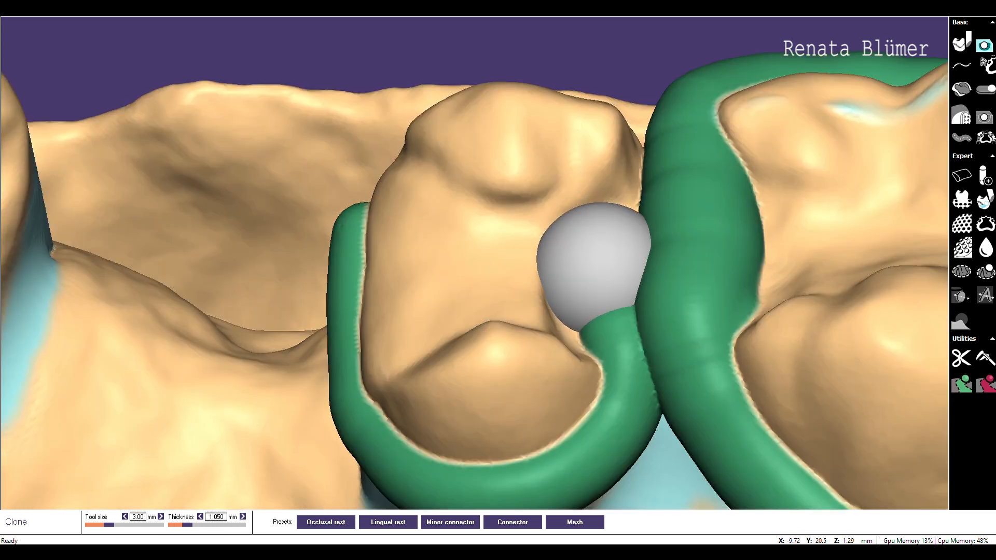
key(minus)
key(minus)
key(minus)
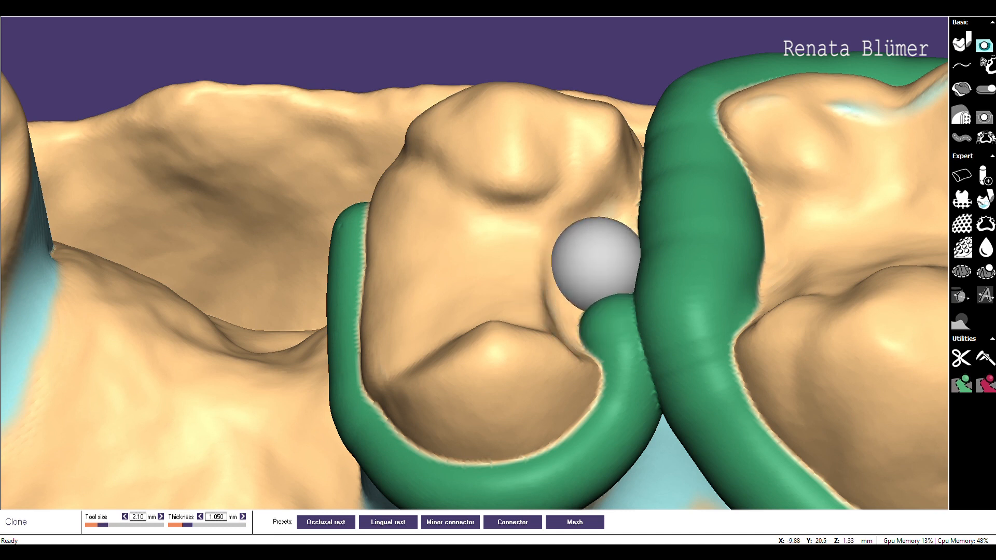
key(plus)
key(plus)
key(plus)
key(plus)
key(plus)
key(minus)
key(minus)
key(minus)
key(minus)
key(minus)
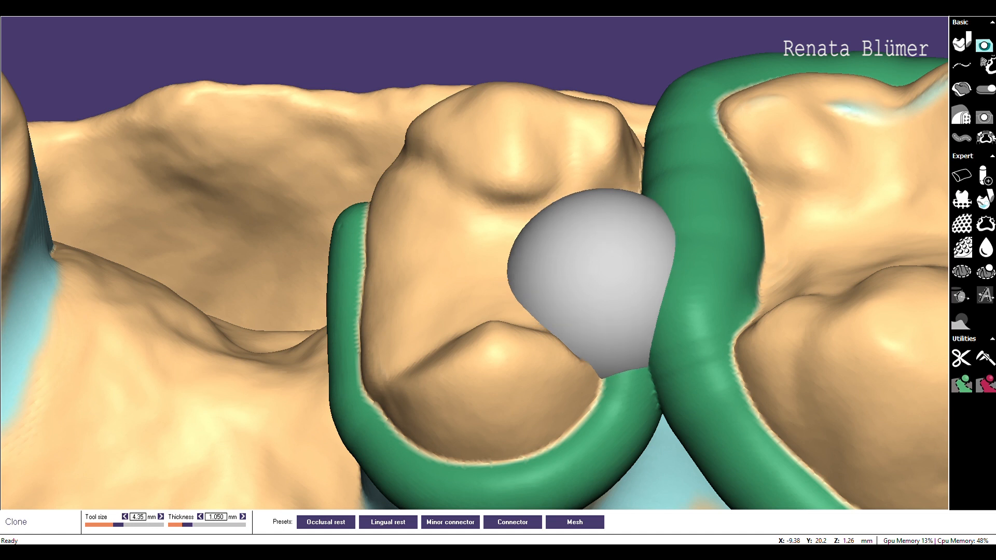
drag(625, 294, 698, 282)
middle_drag(709, 285, 608, 283)
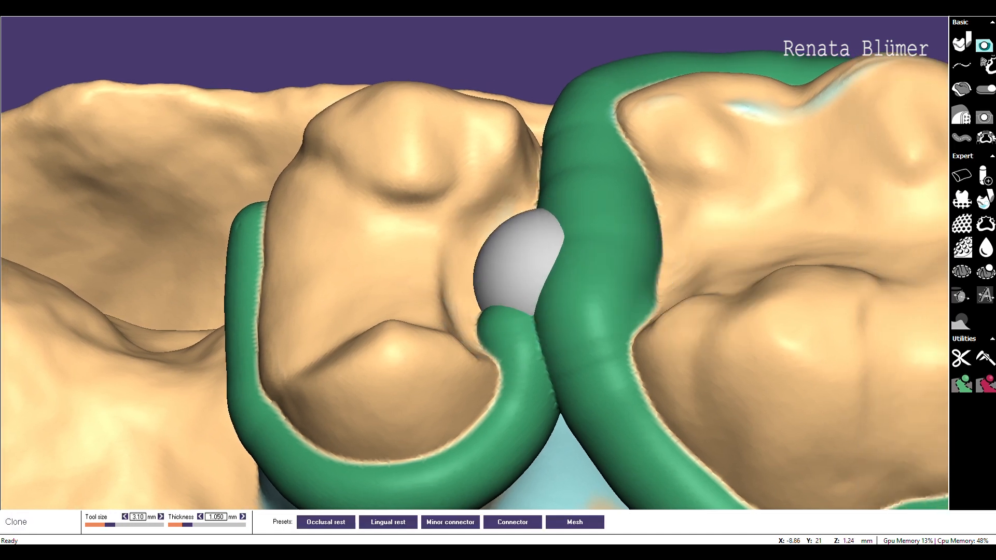
key(plus)
key(plus)
key(plus)
key(plus)
key(plus)
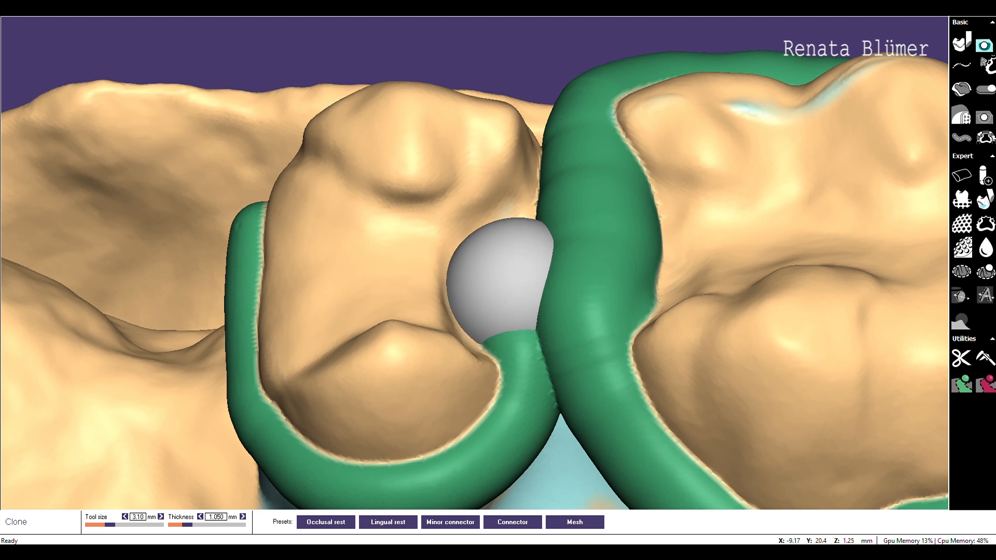
key(plus)
click(521, 276)
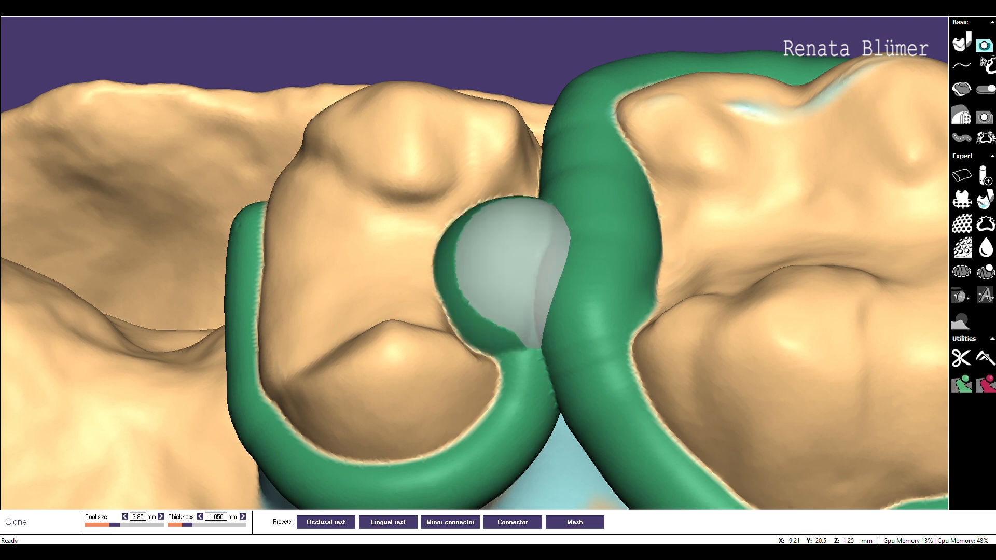
click(617, 245)
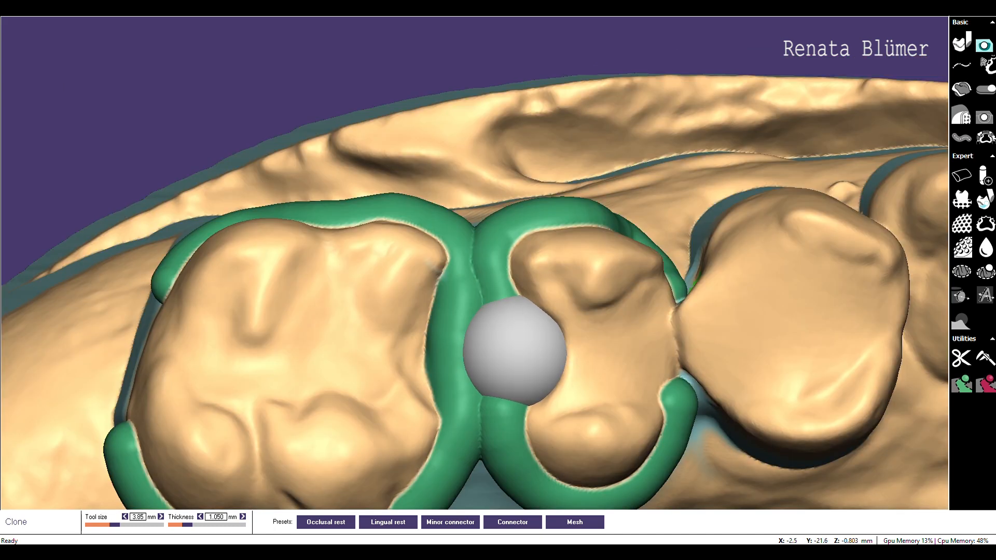
Add Clone rests on the opposite side, at tool size 3.85 mm on the premolar and 4.10 mm on the molar
ctrl+scroll(516, 352, down, 5)
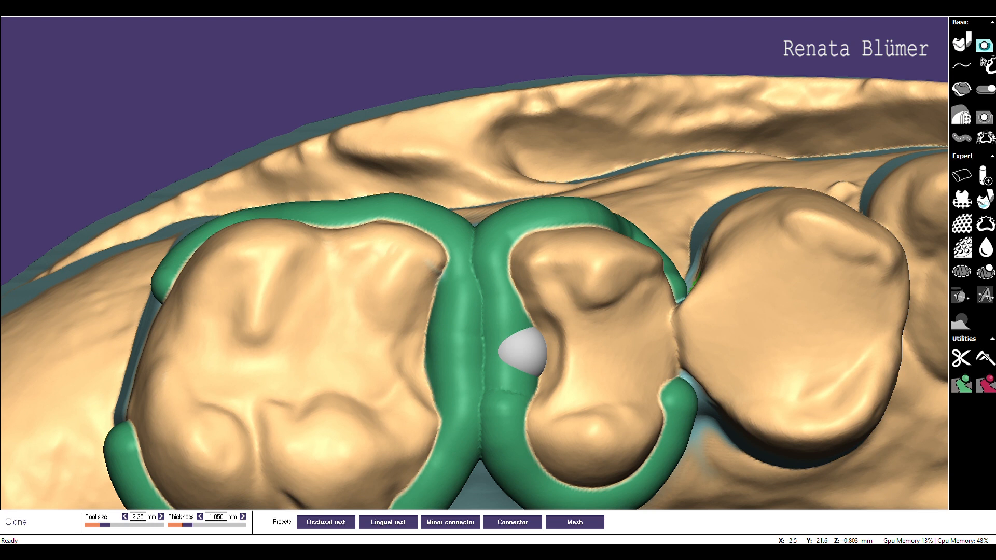
ctrl+scroll(522, 350, up, 6)
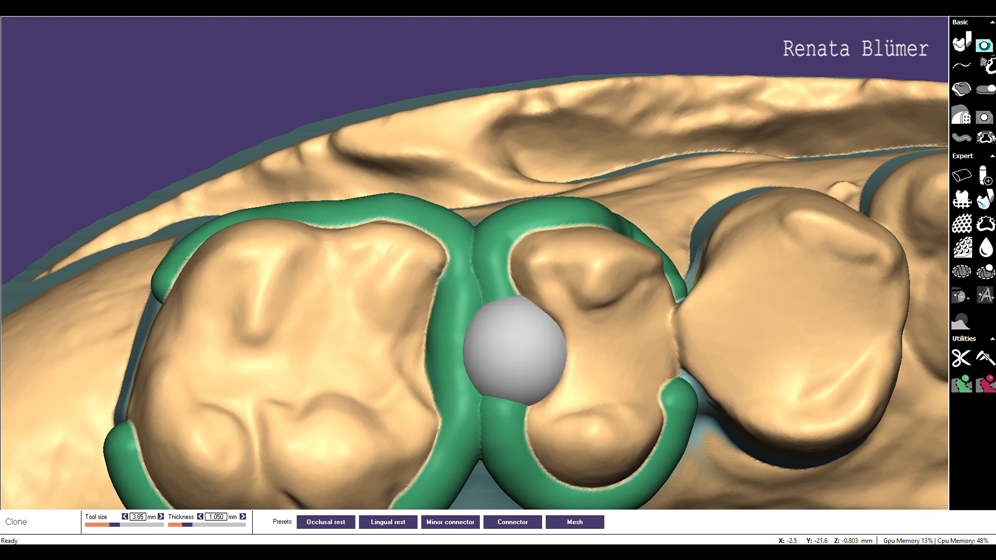
ctrl+scroll(514, 350, down, 1)
ctrl+scroll(517, 351, up, 1)
click(516, 351)
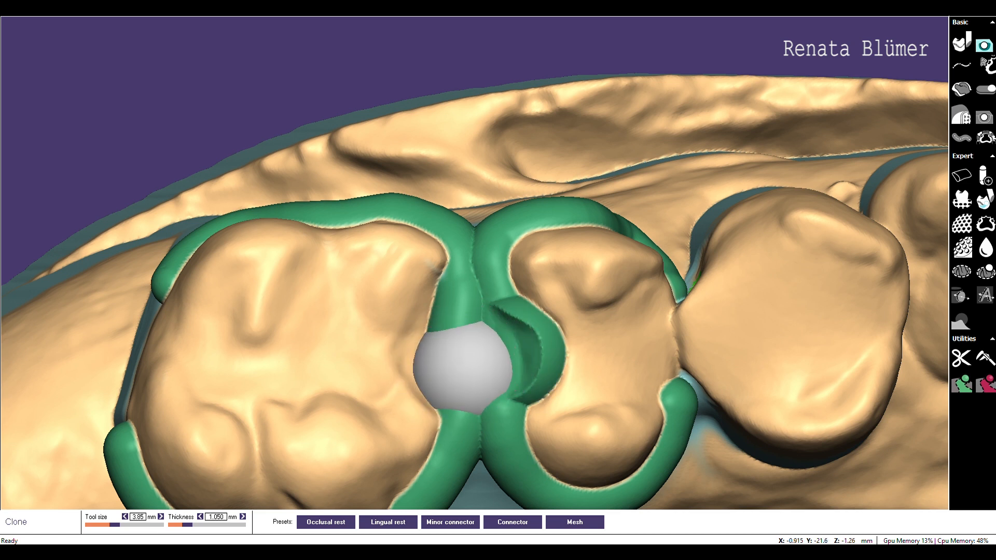
ctrl+scroll(450, 355, up, 1)
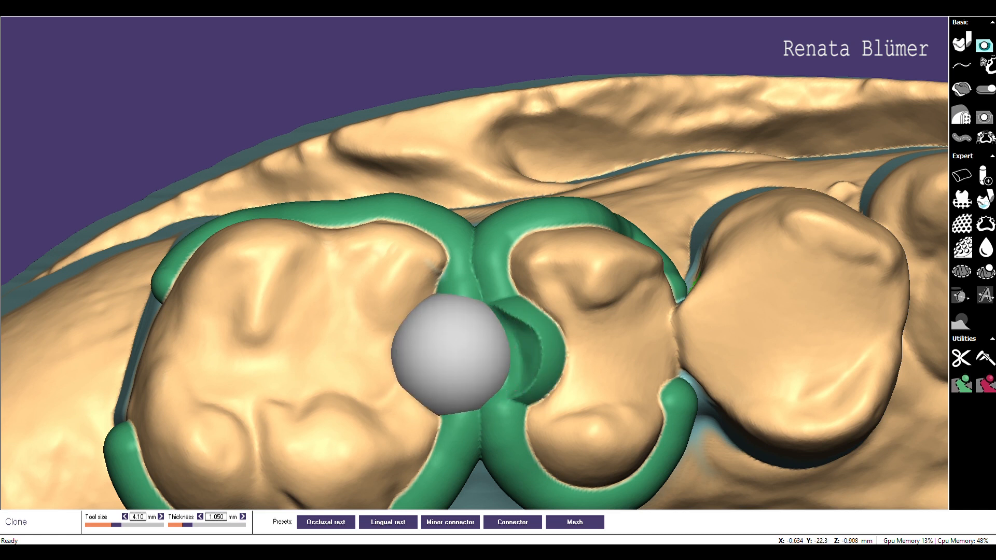
click(450, 355)
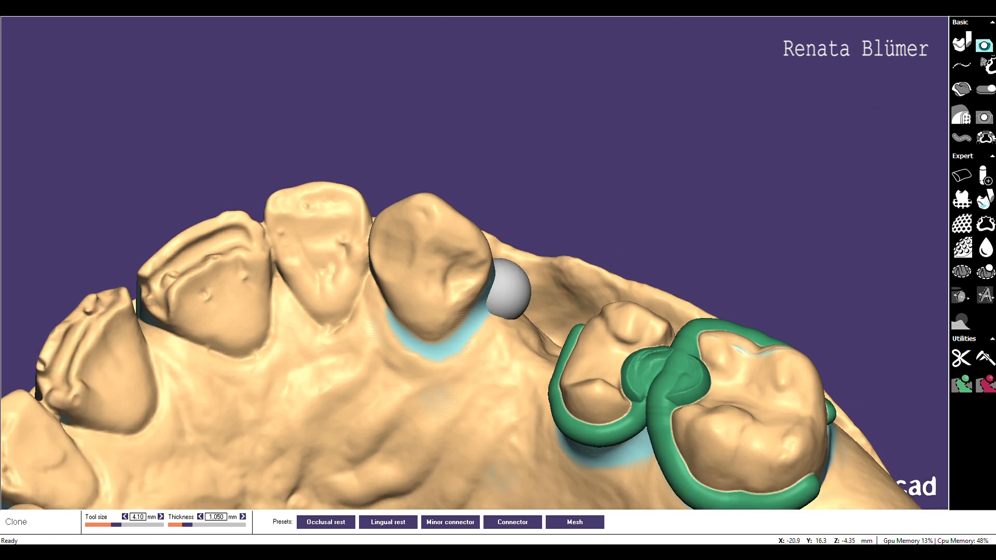
Add a rest on the canine's edge facing the edentulous gap, with the Clone tool size at 3.60 mm
ctrl+scroll(472, 289, down, 5)
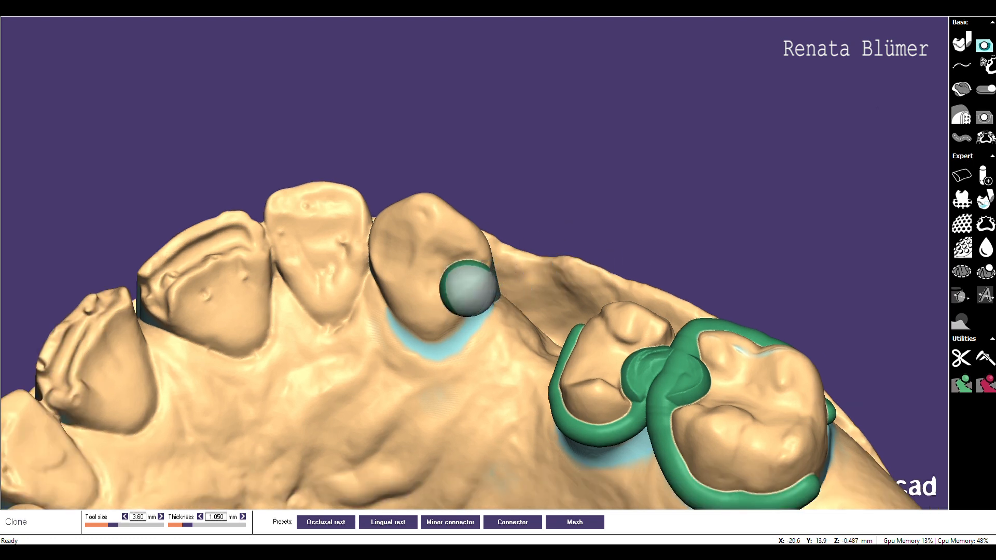
click(467, 288)
middle_drag(679, 227, 734, 211)
scroll(700, 217, up, 3)
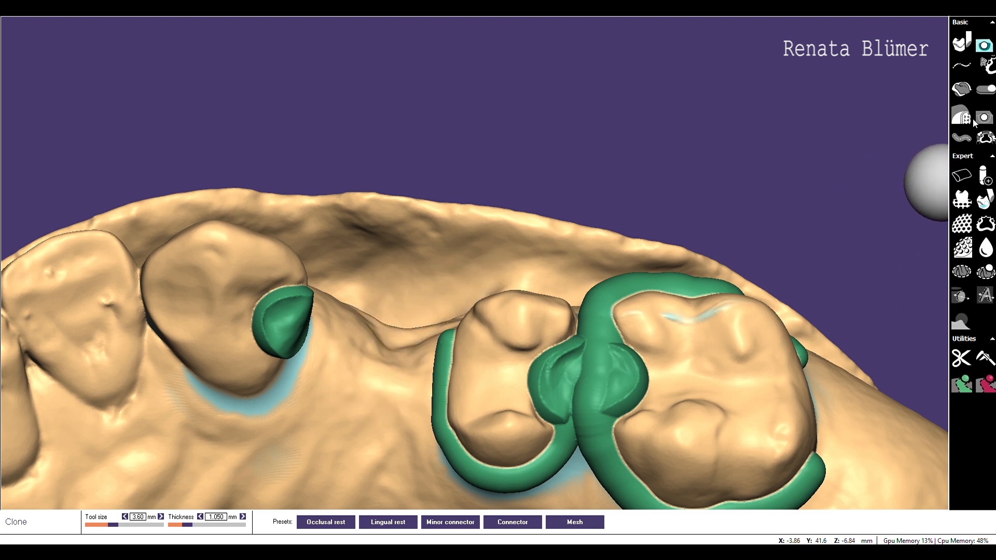
Try a Clone patch on the buccal wall of the edentulous gap and undo it
click(962, 175)
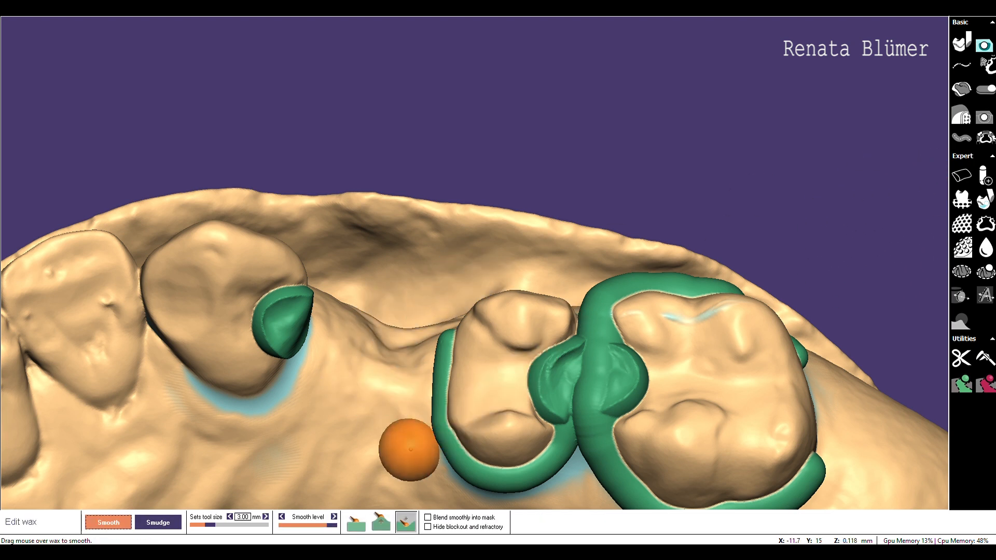
click(986, 91)
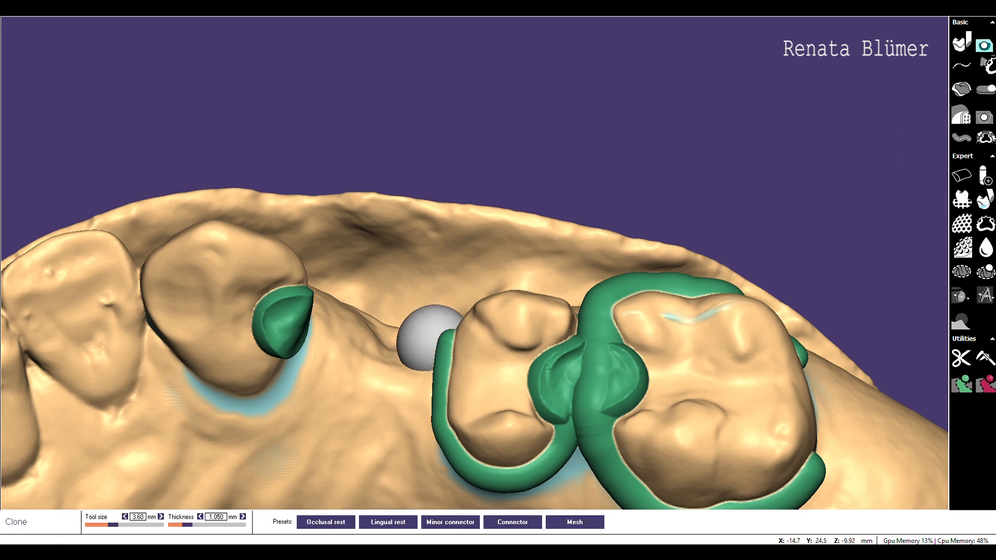
click(574, 522)
click(412, 210)
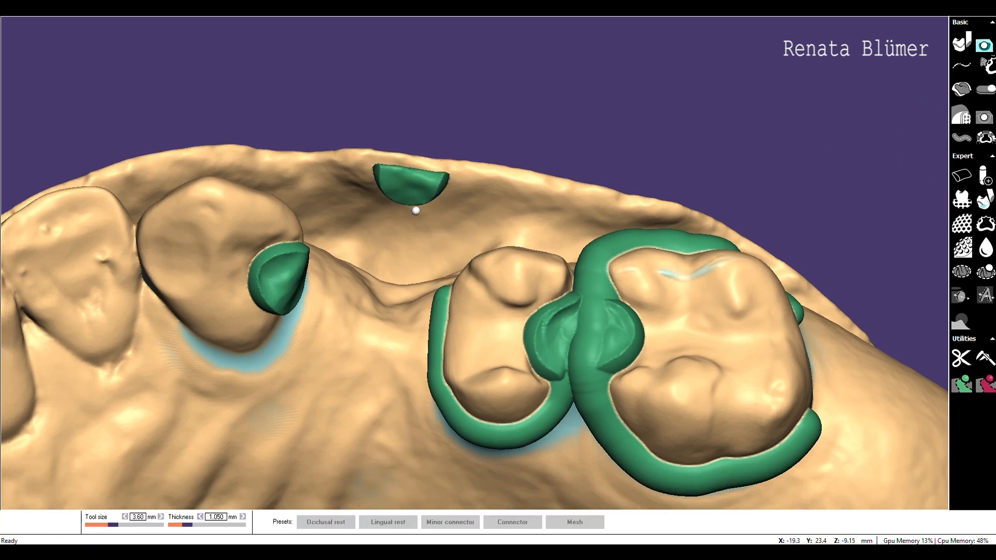
middle_drag(421, 174, 420, 182)
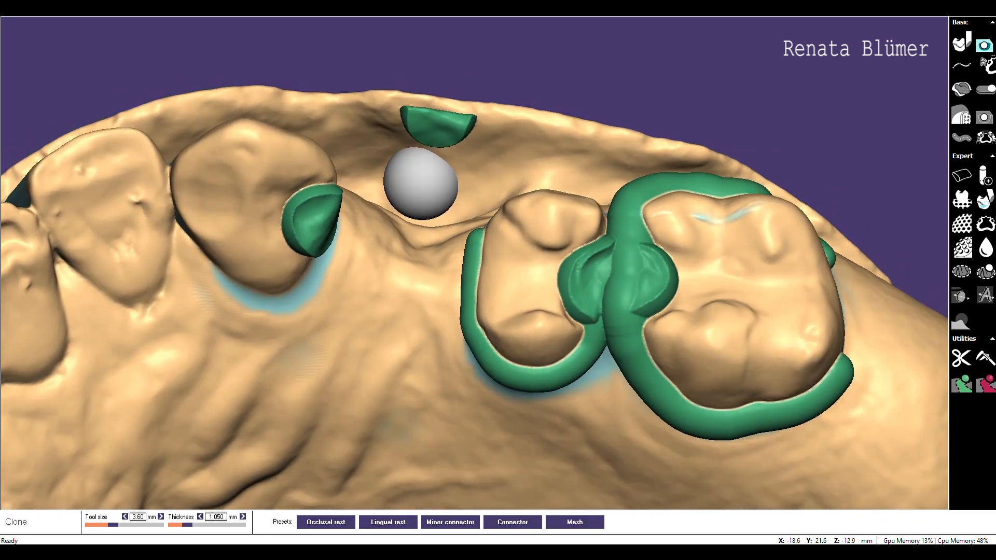
key(ctrl+z)
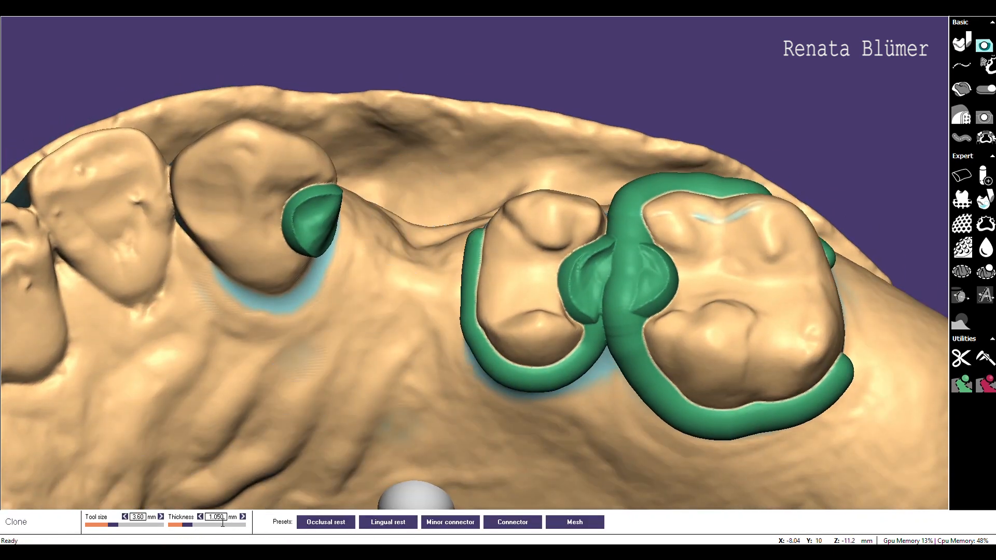
Add a Clone patch over the edentulous gap onto the palate, with thickness 1.000 mm and tool size 4.85 mm
click(199, 517)
middle_drag(393, 236, 393, 274)
key(plus)
key(plus)
key(plus)
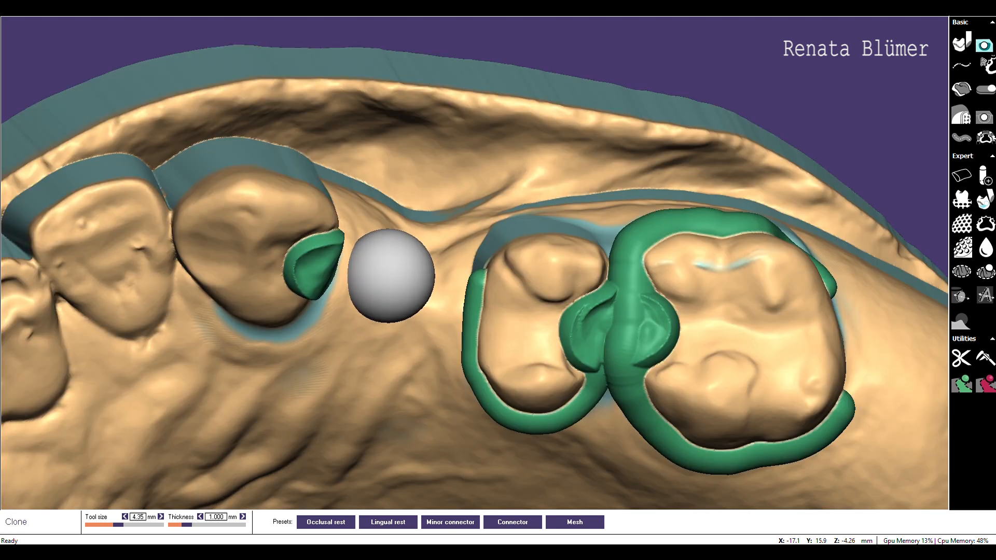
key(plus)
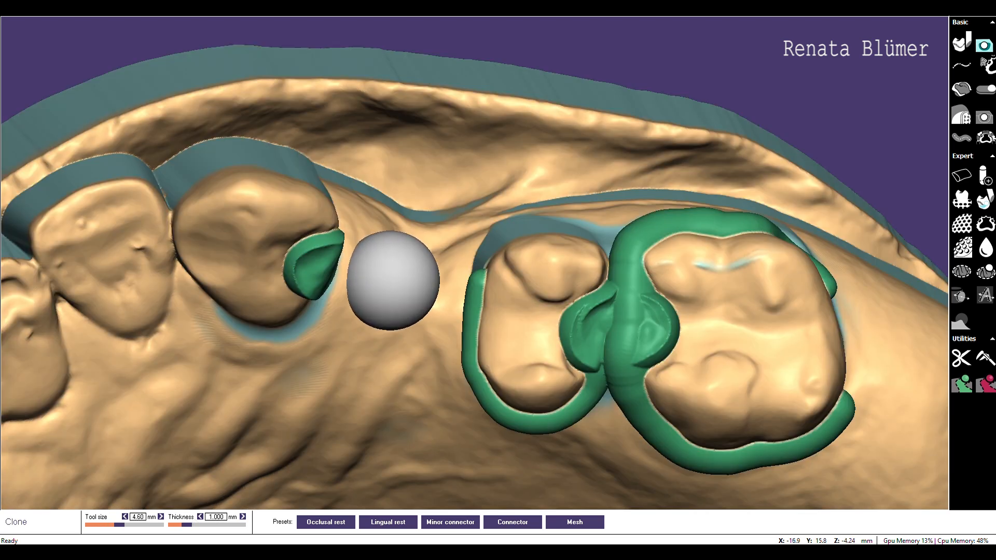
key(plus)
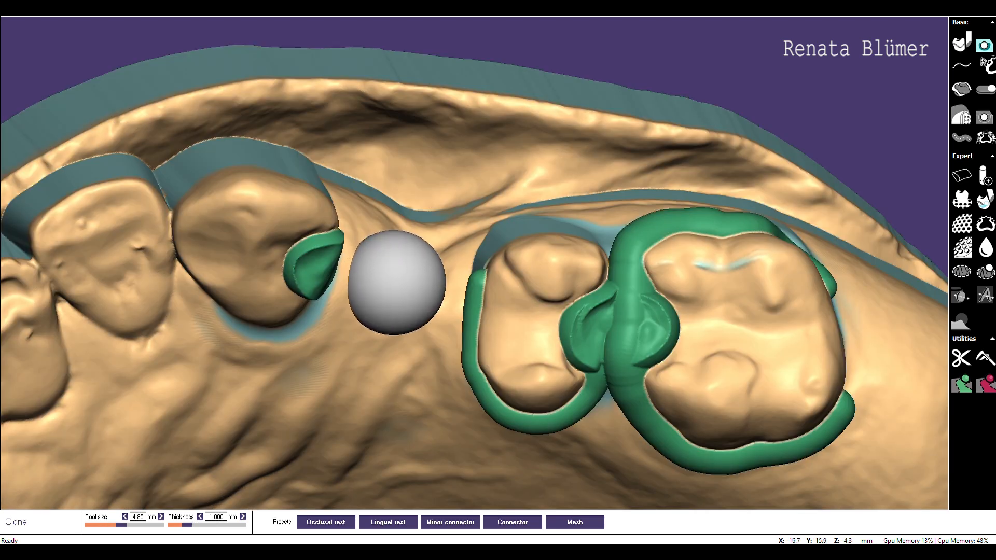
mouse_move(397, 283)
mouse_down()
mouse_move(400, 274)
mouse_move(397, 372)
mouse_move(378, 378)
mouse_move(397, 310)
mouse_move(413, 294)
mouse_move(391, 385)
mouse_move(376, 369)
mouse_move(391, 347)
mouse_move(389, 318)
mouse_up()
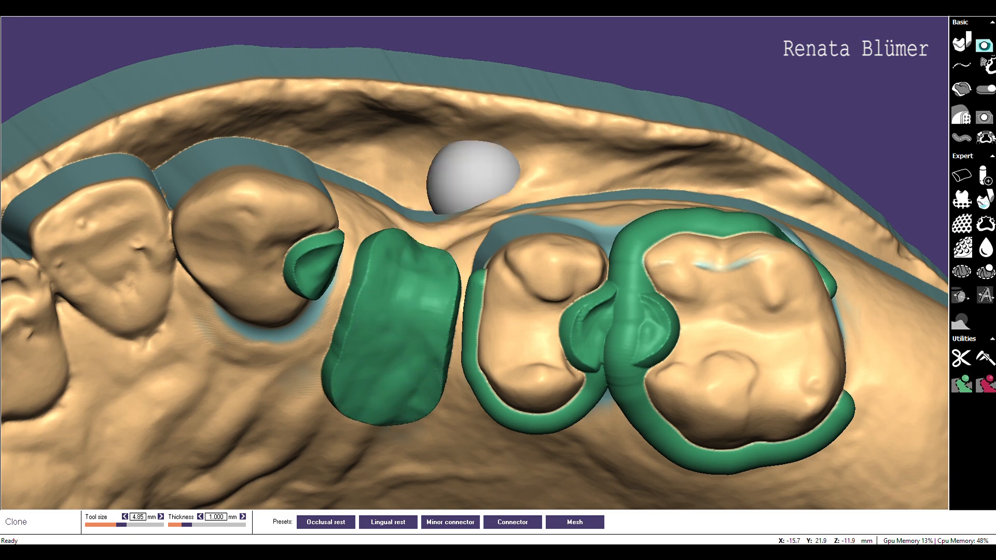
middle_drag(510, 128, 509, 127)
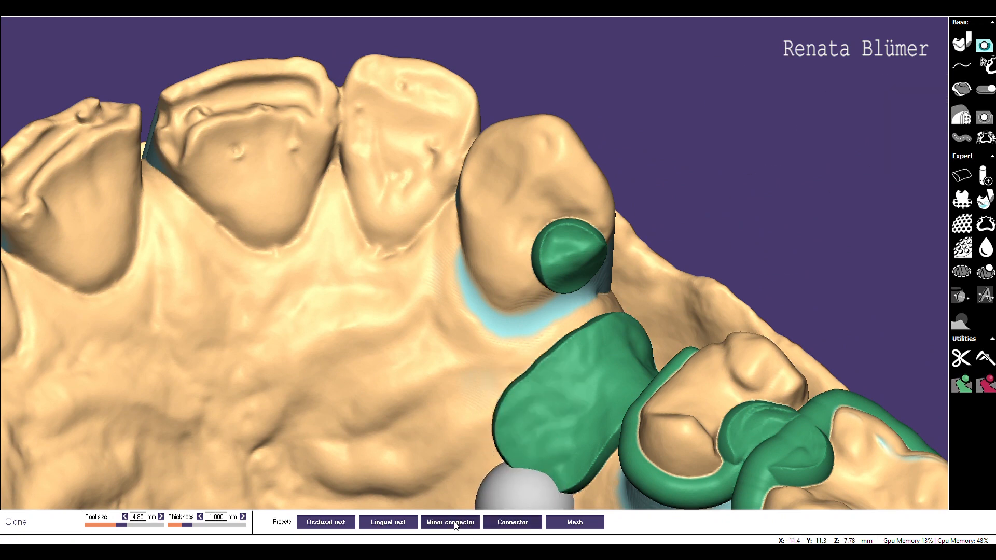
Connect the canine rest to the gap patch with a Clone strip, using the minor connector preset at 3.10 mm tool size and 1.200 mm thickness
click(432, 522)
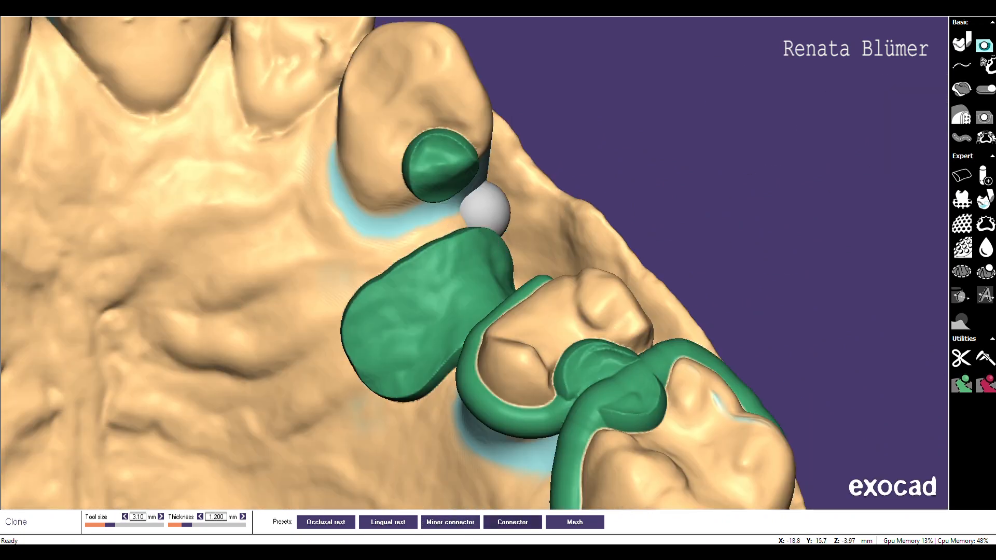
mouse_move(435, 196)
mouse_down()
mouse_move(444, 194)
mouse_move(453, 233)
mouse_up()
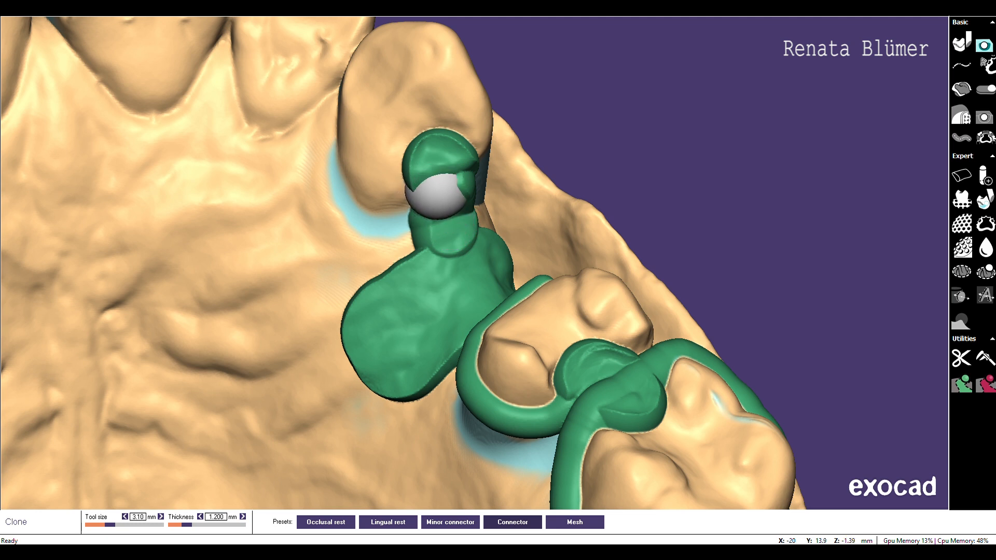
drag(436, 196, 448, 214)
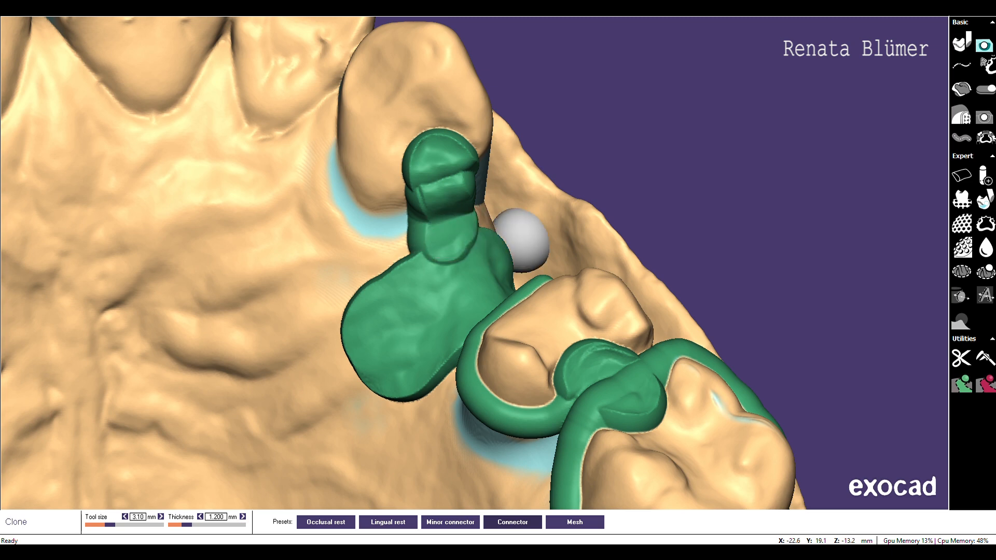
right_drag(680, 209, 685, 193)
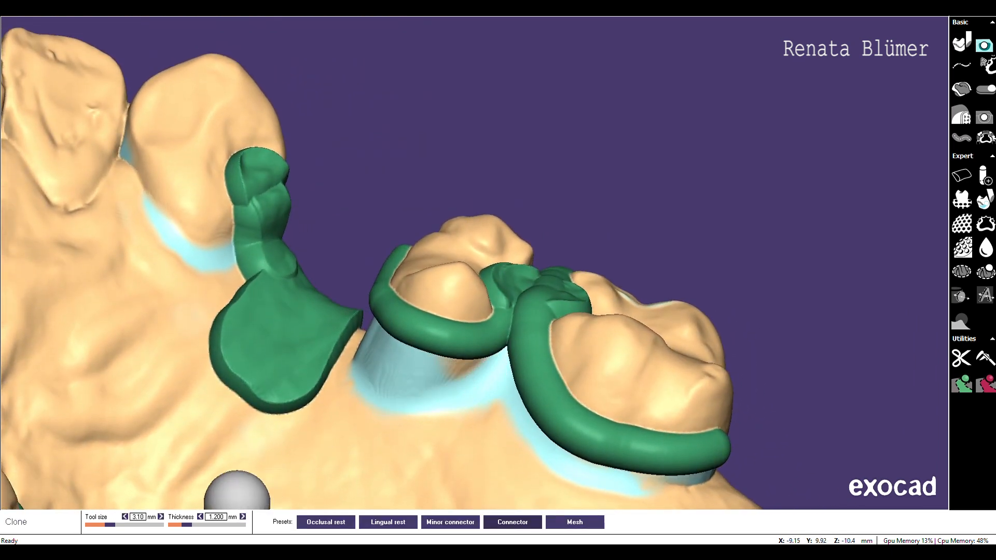
Try a Clone dab on the palate and undo it
scroll(402, 465, down, 5)
right_drag(395, 471, 554, 263)
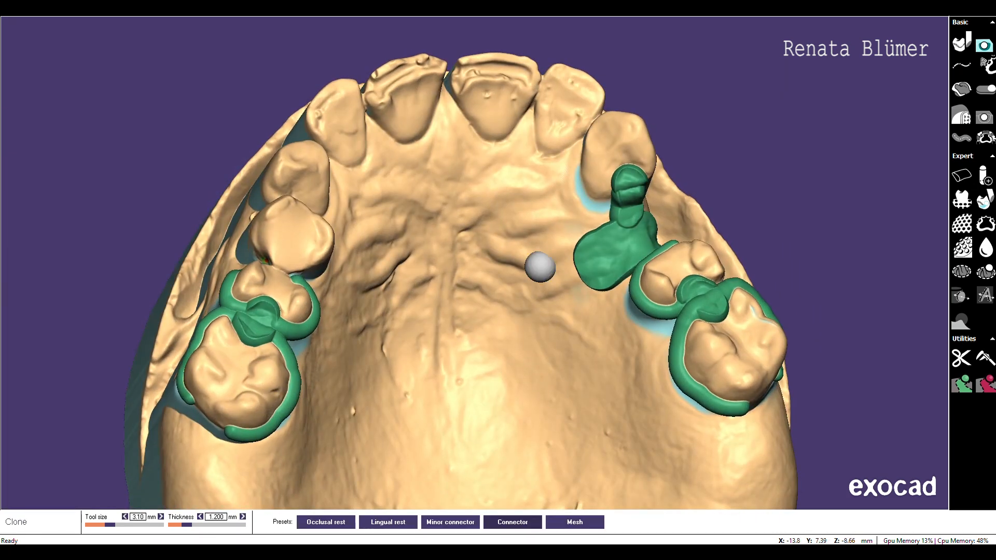
scroll(571, 399, up, 5)
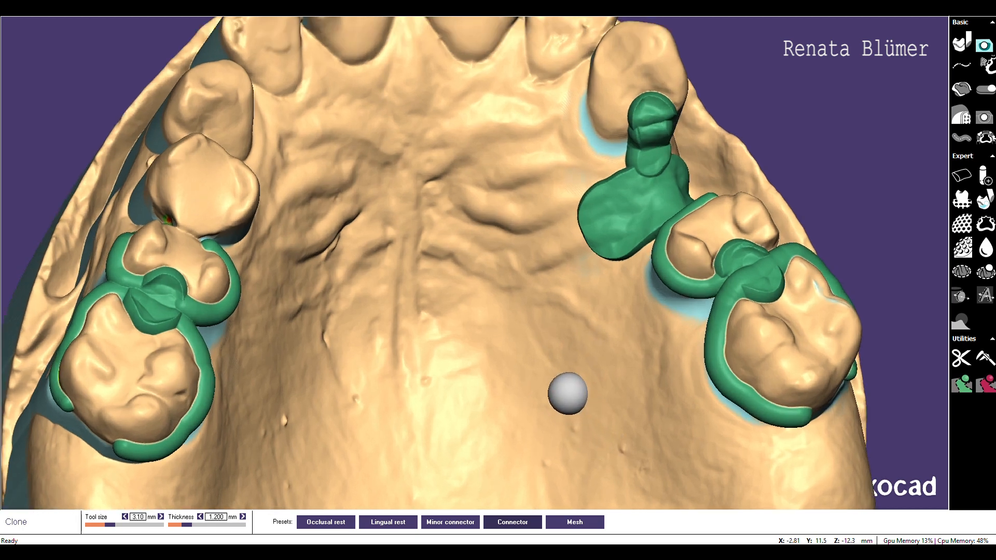
click(562, 387)
right_drag(562, 387, 522, 422)
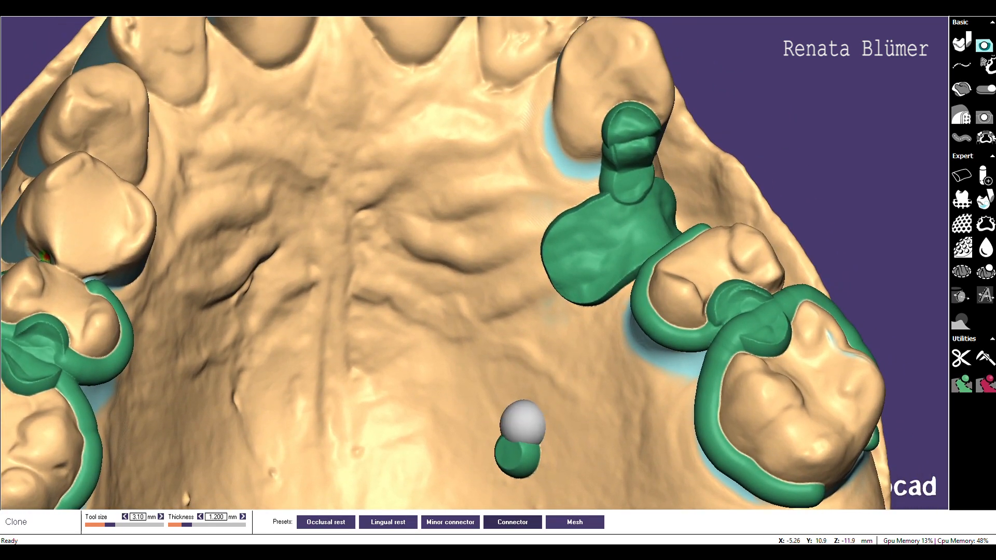
key(ctrl+z)
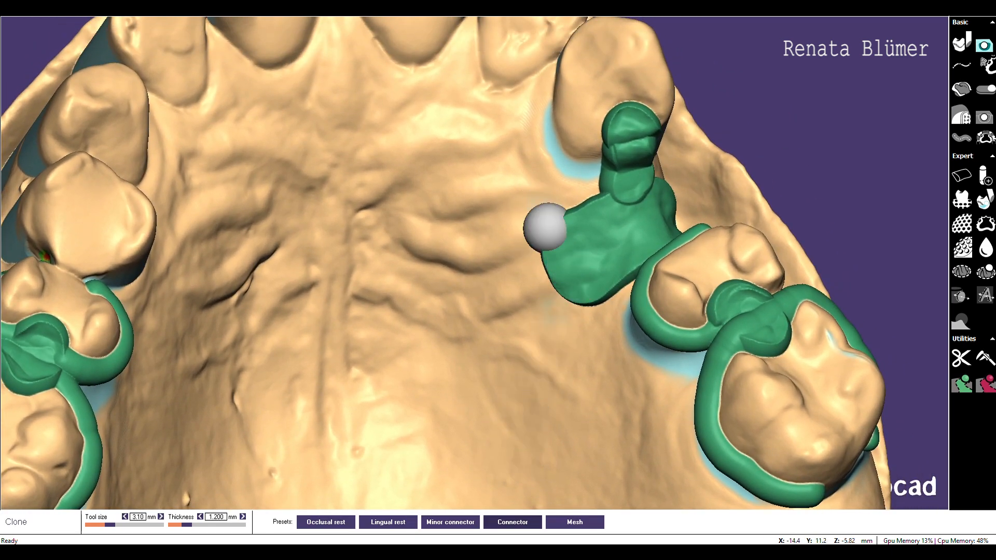
Smooth the palatal end of the gap patch with the Edit wax tool at 3.00 mm tool size
click(983, 120)
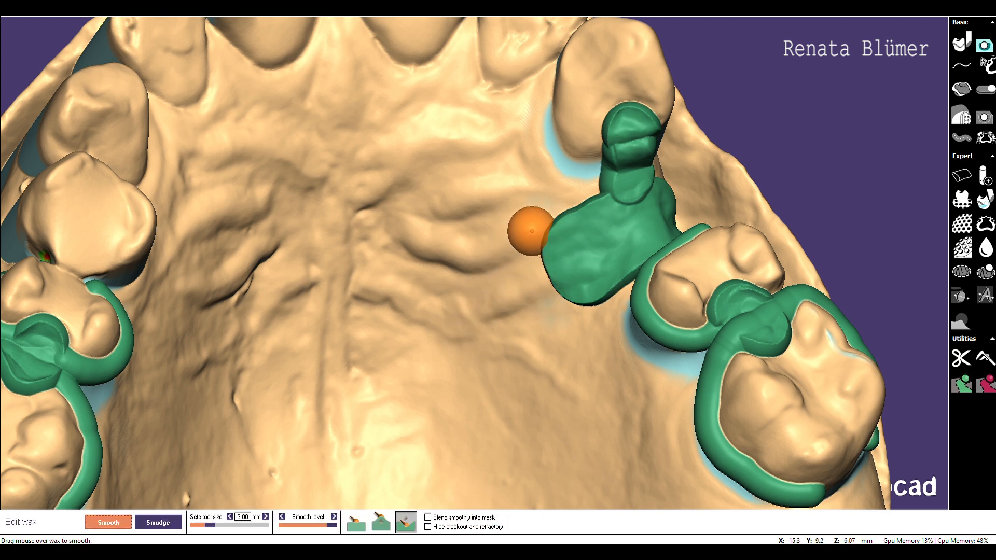
mouse_move(561, 252)
mouse_down()
mouse_move(596, 311)
mouse_move(540, 231)
mouse_move(571, 322)
mouse_move(538, 225)
mouse_move(596, 309)
mouse_move(543, 228)
mouse_move(446, 251)
mouse_up()
scroll(441, 313, down, 4)
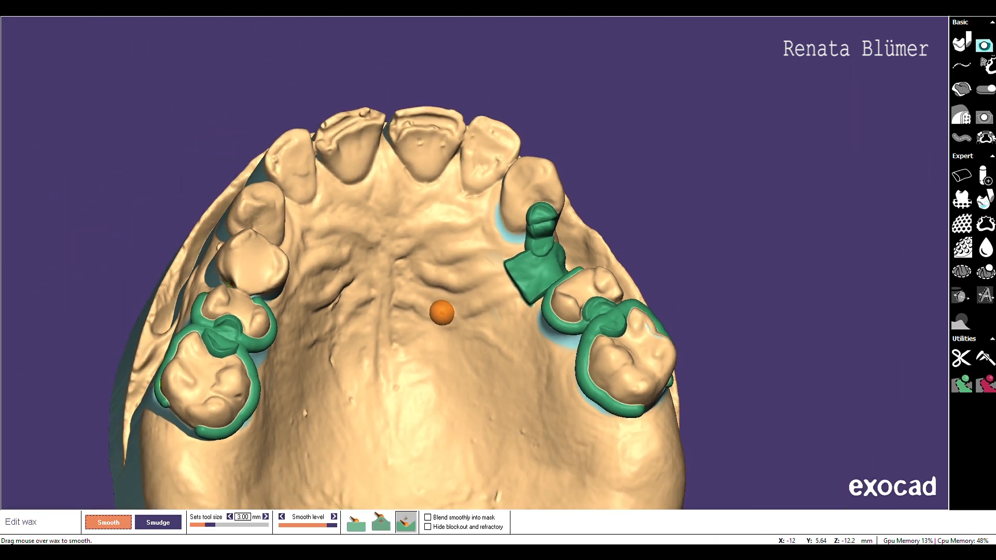
mouse_move(400, 292)
right_down()
mouse_move(378, 327)
mouse_move(346, 287)
mouse_move(341, 306)
right_up()
middle_drag(342, 306, 456, 313)
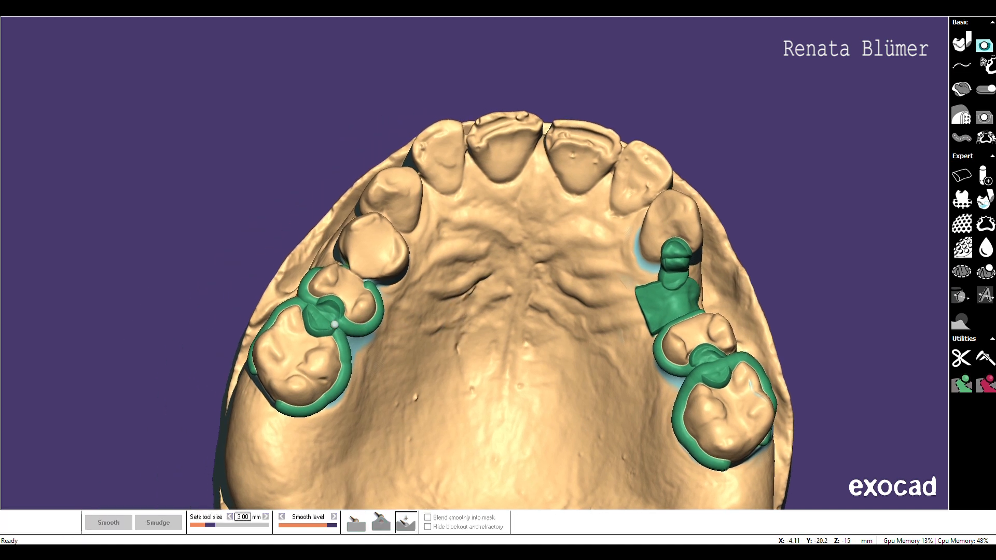
middle_drag(536, 258, 491, 276)
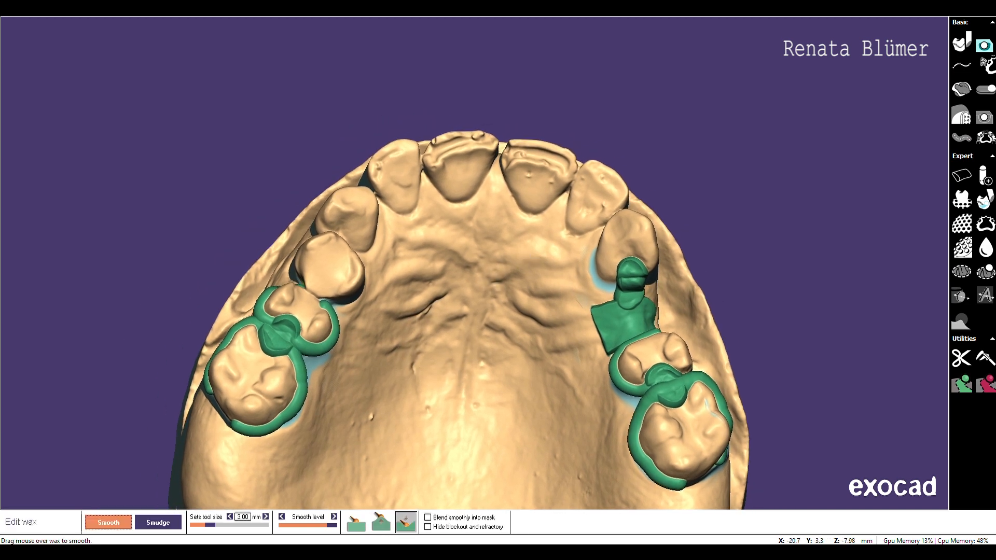
Draw a closed horseshoe-shaped curve across the palate between both sides to outline the major connector
click(962, 67)
right_drag(499, 374, 400, 389)
scroll(343, 391, up, 3)
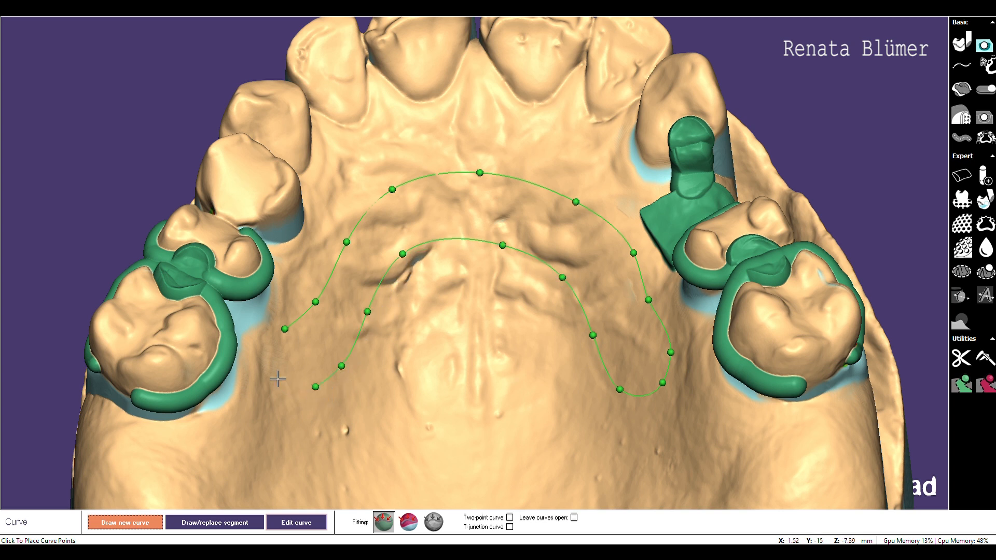
click(286, 331)
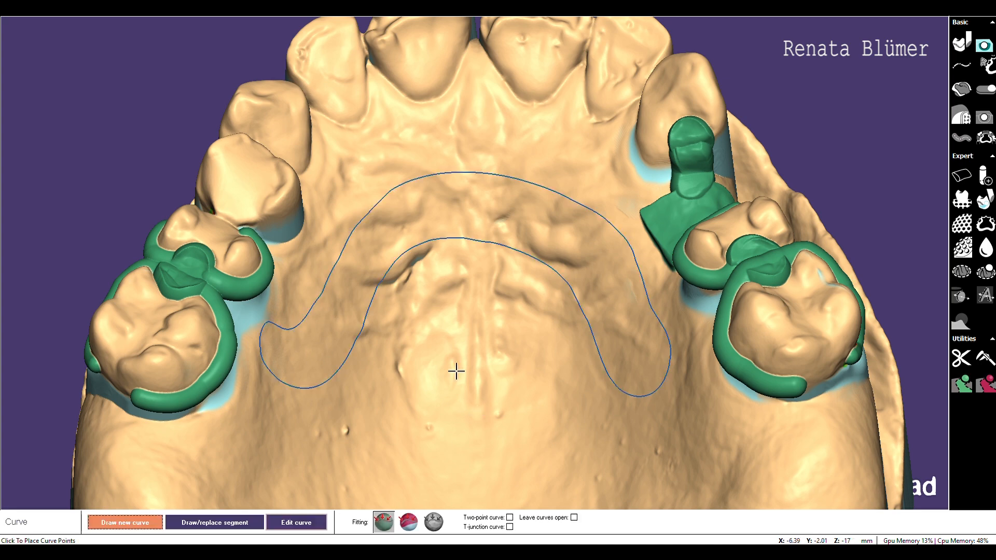
middle_drag(456, 370, 453, 361)
Edit the palatal curve, adjusting points along its front edge and along its inner edge on the side opposite the gap
click(299, 523)
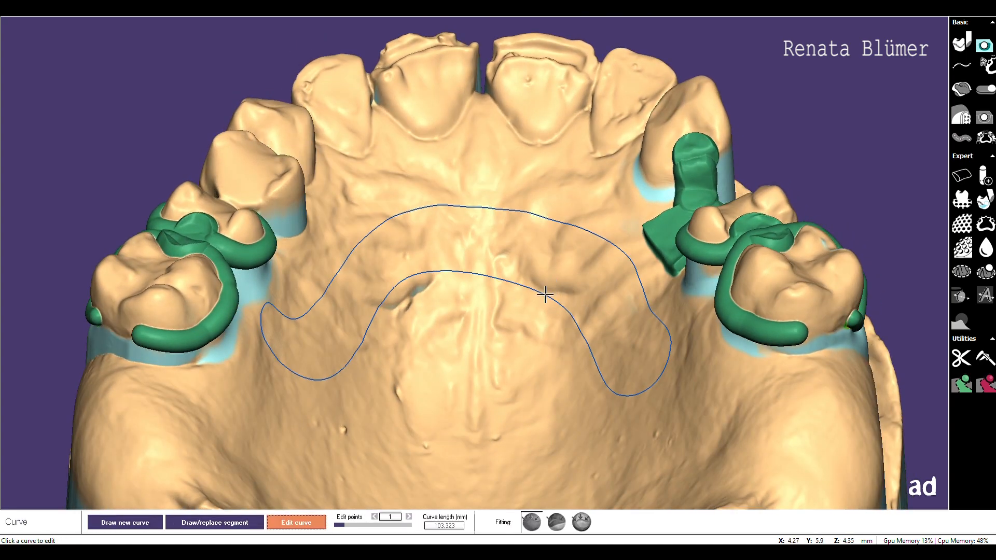
middle_drag(552, 418, 589, 415)
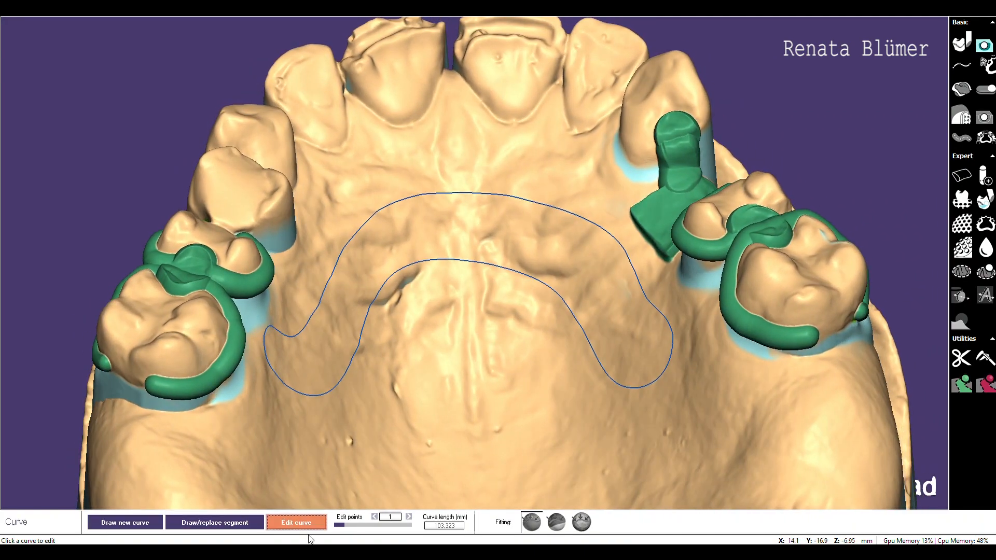
click(520, 203)
drag(572, 217, 574, 217)
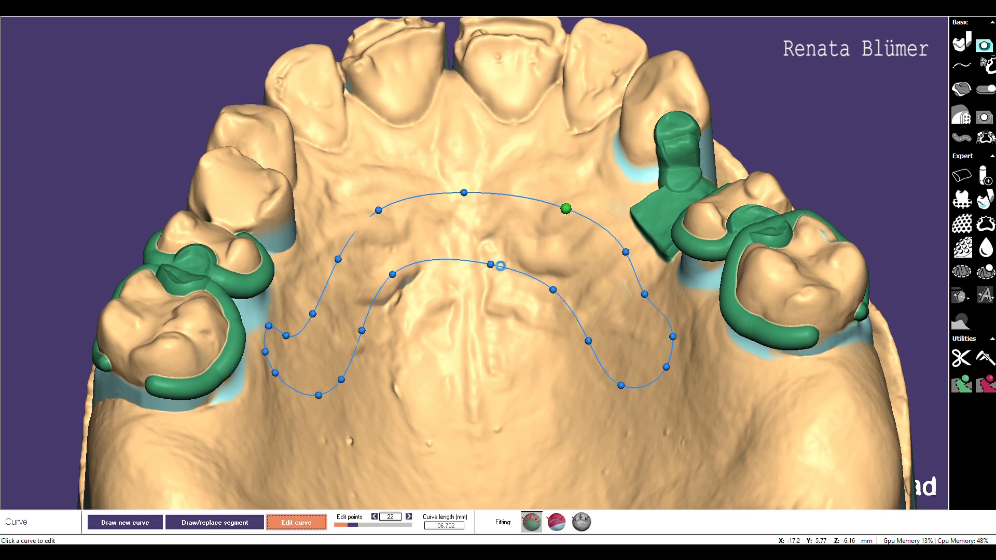
middle_drag(668, 287, 448, 259)
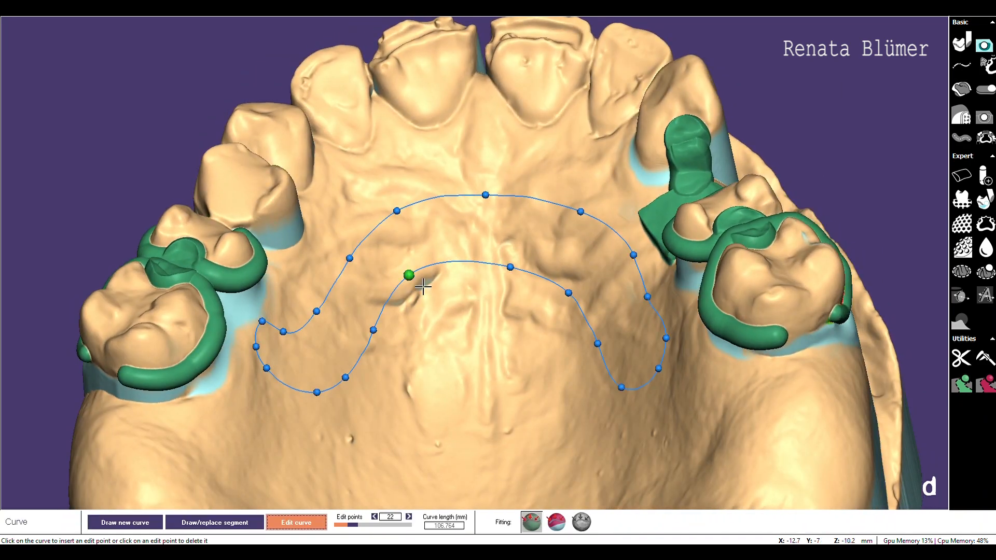
drag(423, 286, 427, 291)
drag(383, 336, 387, 339)
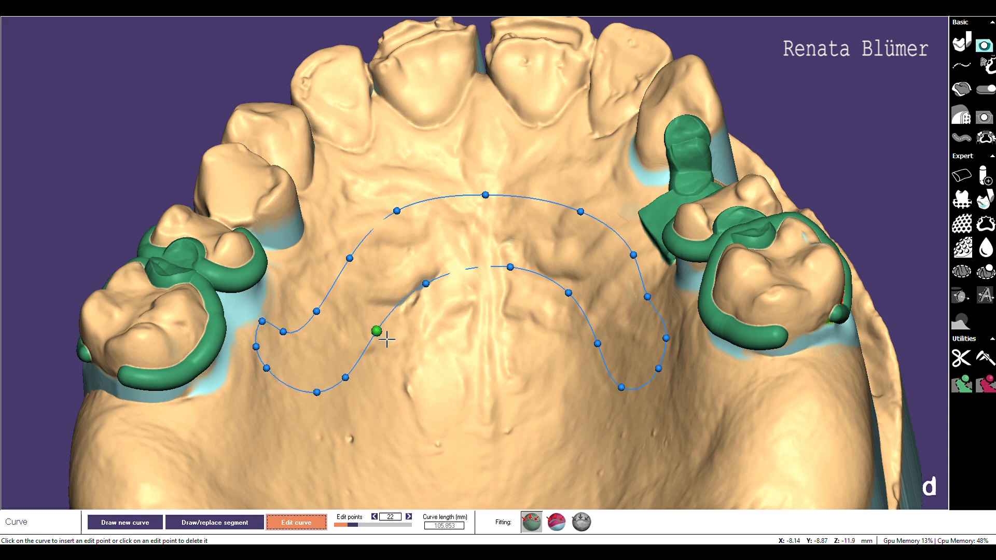
click(346, 377)
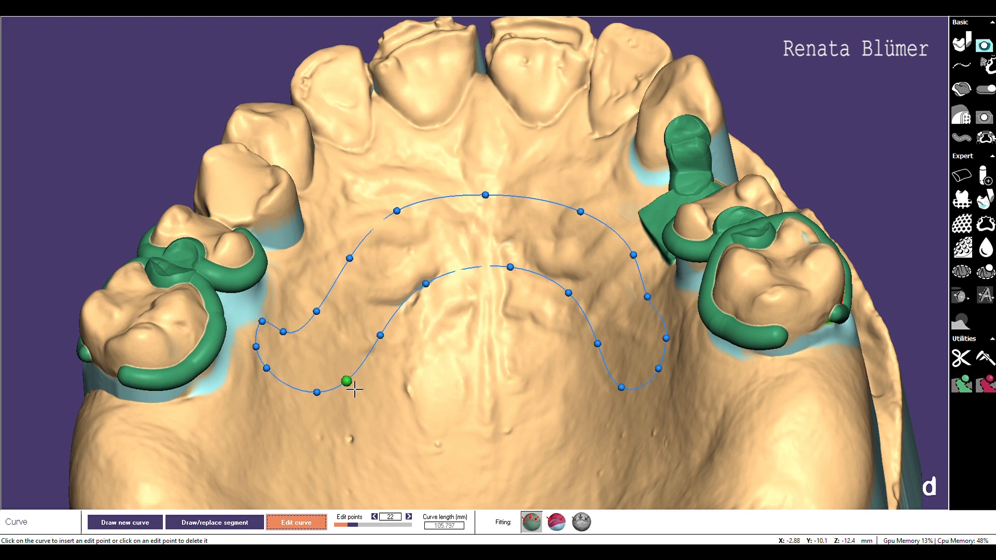
Reshape the curve on the gap side, adding and moving edit points so its outer edge runs along the wax patch
middle_drag(487, 358, 529, 301)
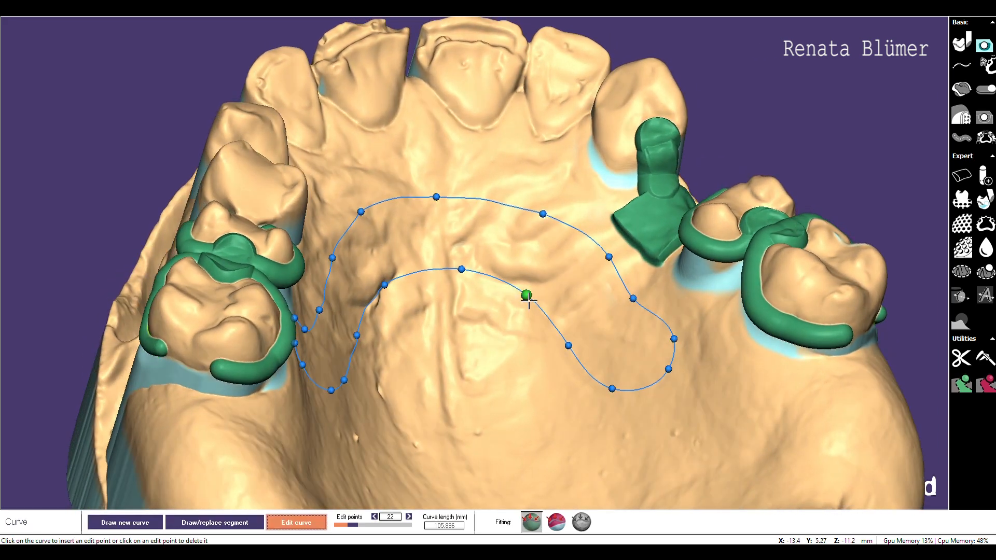
drag(569, 346, 569, 351)
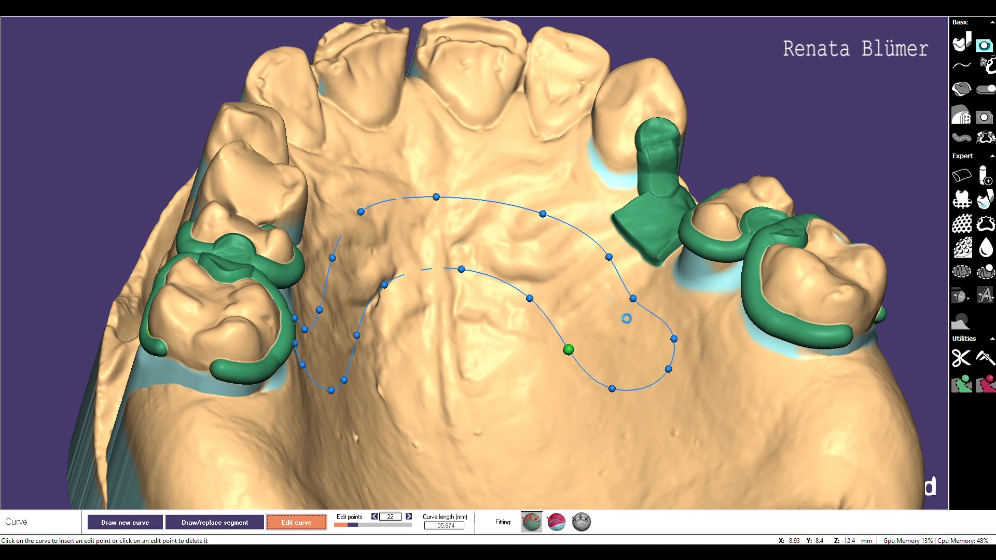
drag(647, 305, 694, 356)
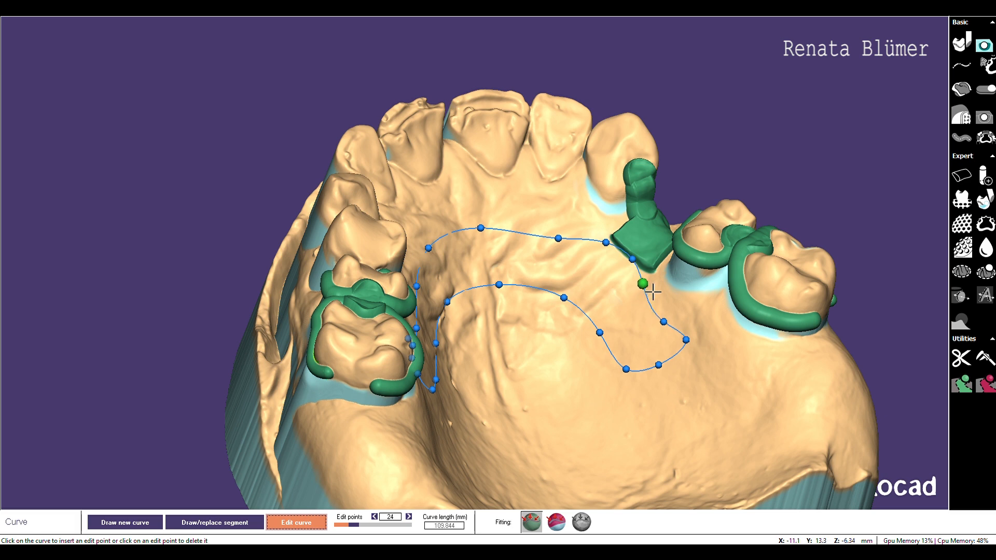
click(638, 268)
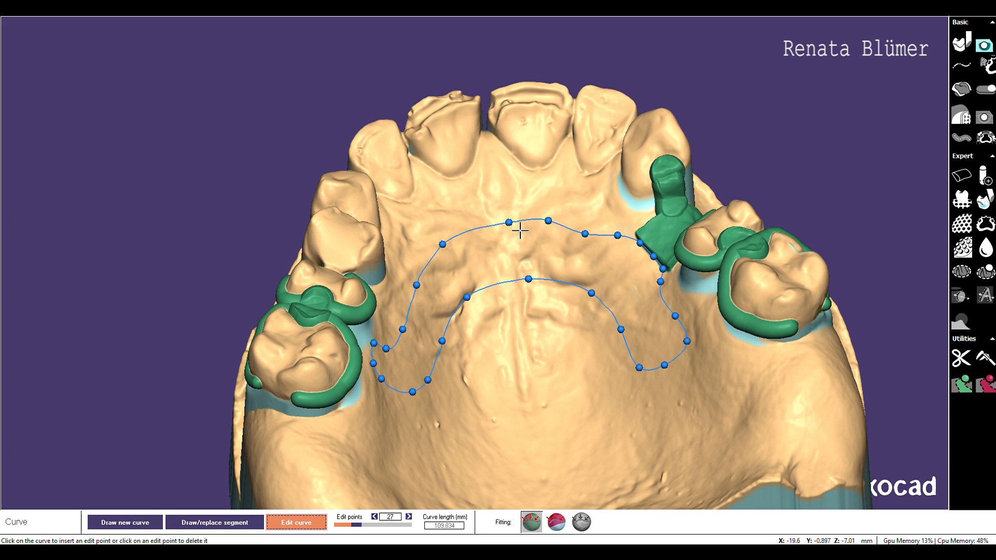
right_drag(494, 283, 480, 262)
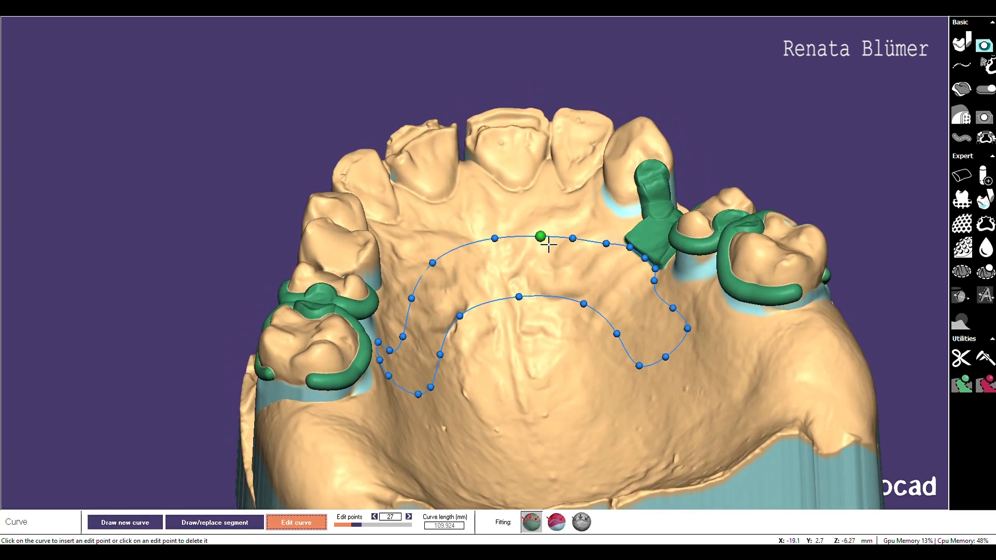
Extend the curve's end opposite the gap toward the clasped molar and premolar, moving its edit points to widen the outline
right_drag(398, 289, 442, 402)
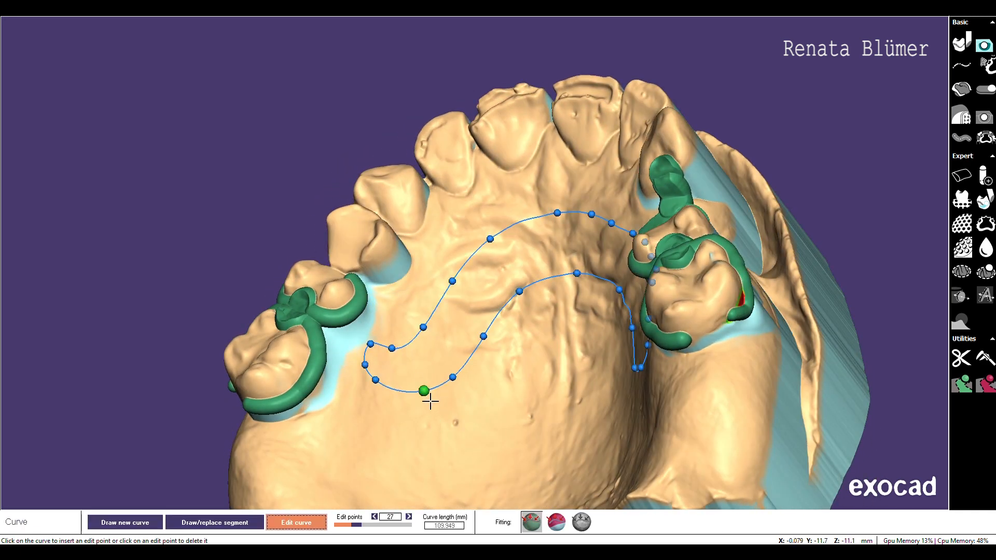
drag(424, 393, 415, 402)
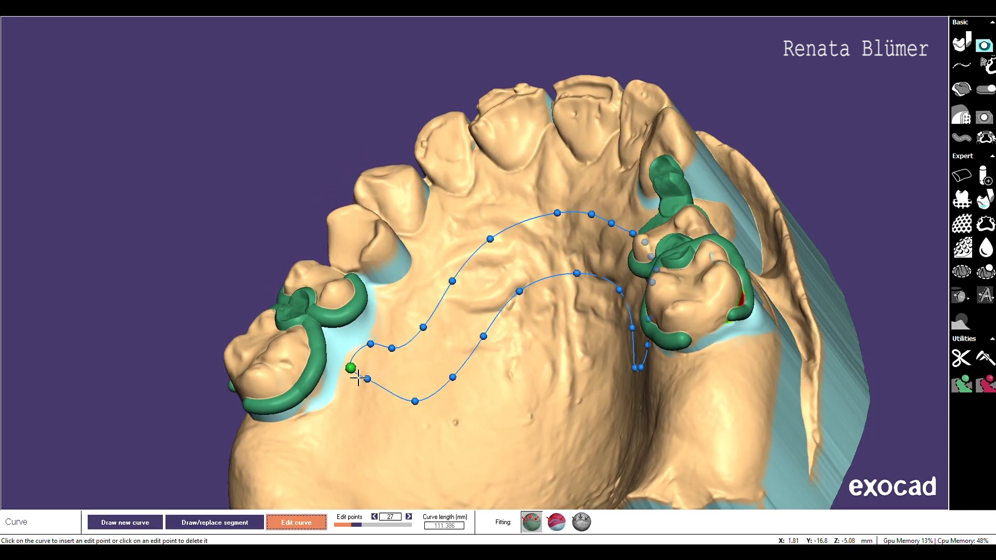
drag(400, 358, 399, 370)
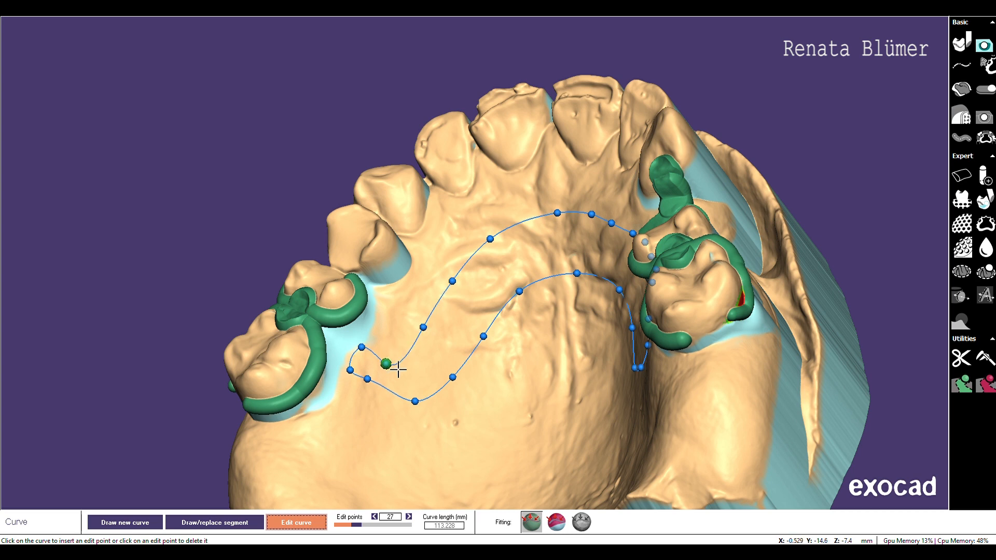
drag(433, 341, 426, 334)
drag(427, 415, 430, 418)
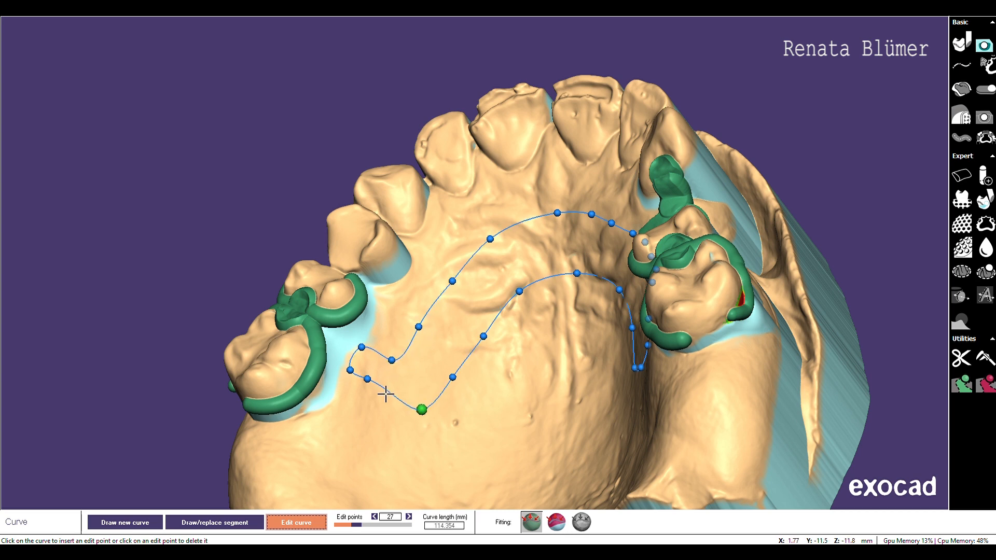
drag(376, 388, 385, 399)
drag(485, 340, 482, 338)
right_drag(484, 341, 476, 251)
drag(469, 252, 473, 250)
right_drag(512, 285, 553, 276)
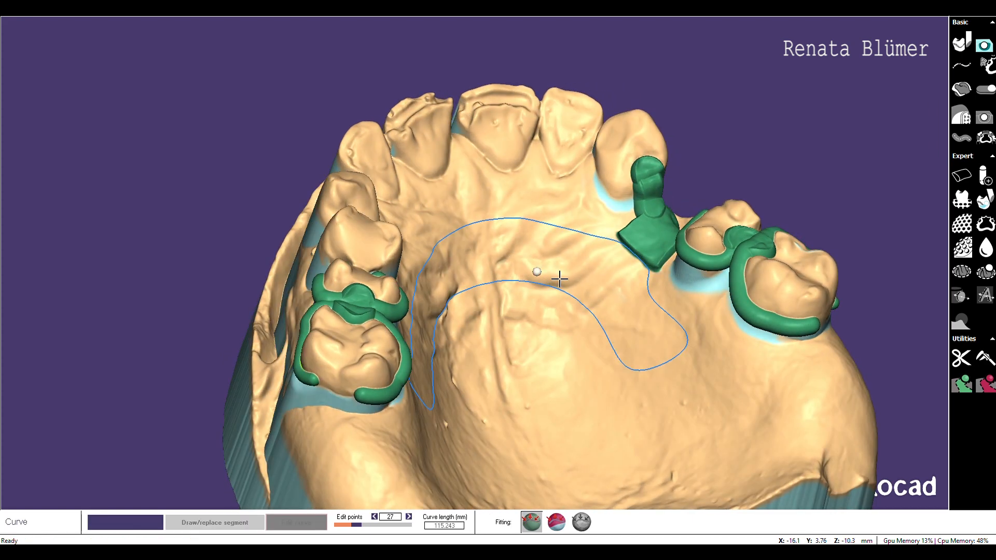
Refine the palatal curve's edit points along its front edge by the canine wax patch and along its inner edge on the gap side
click(606, 237)
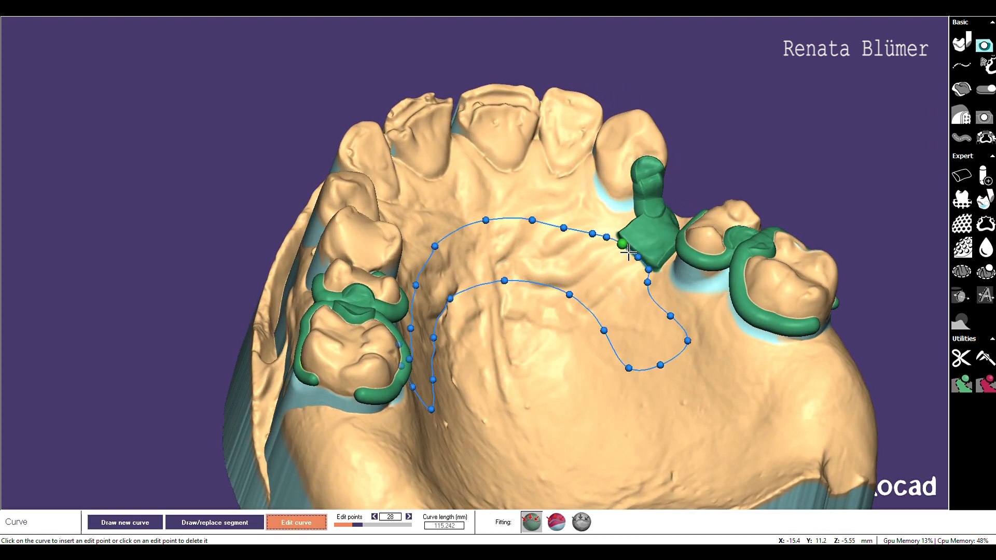
drag(622, 243, 532, 224)
drag(613, 339, 620, 338)
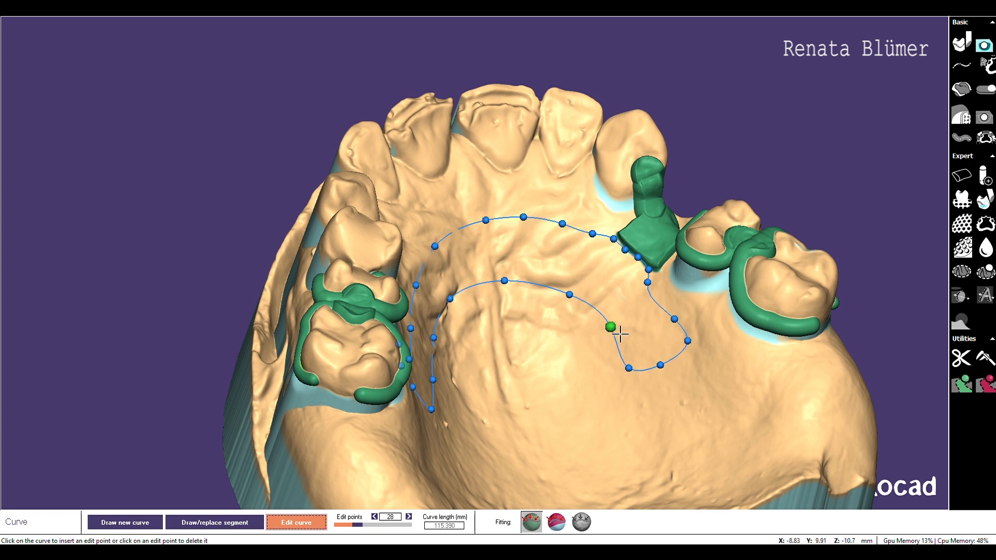
drag(578, 304, 578, 299)
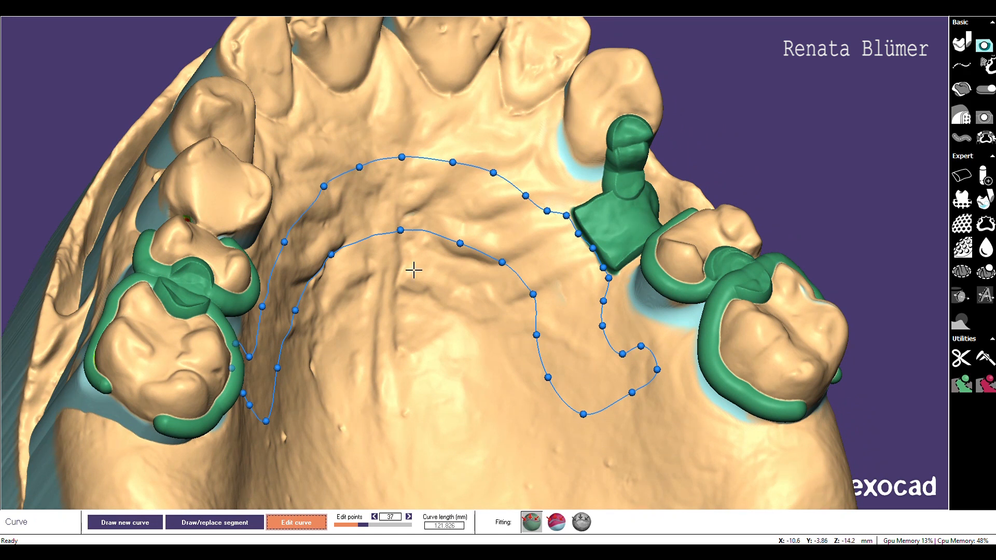
Measure the width of the major connector outline at the front of the palate and on the side opposite the gap
click(984, 355)
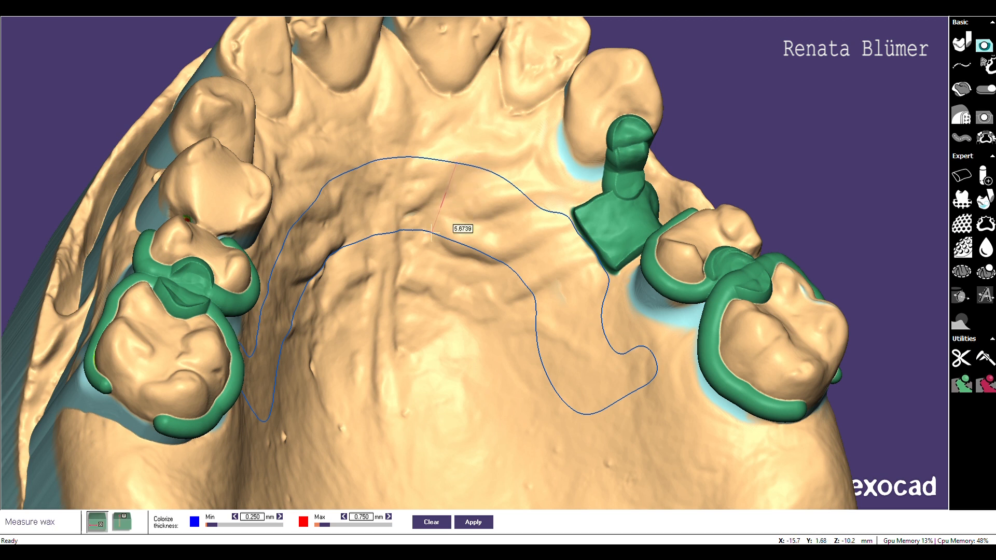
right_drag(432, 382, 501, 407)
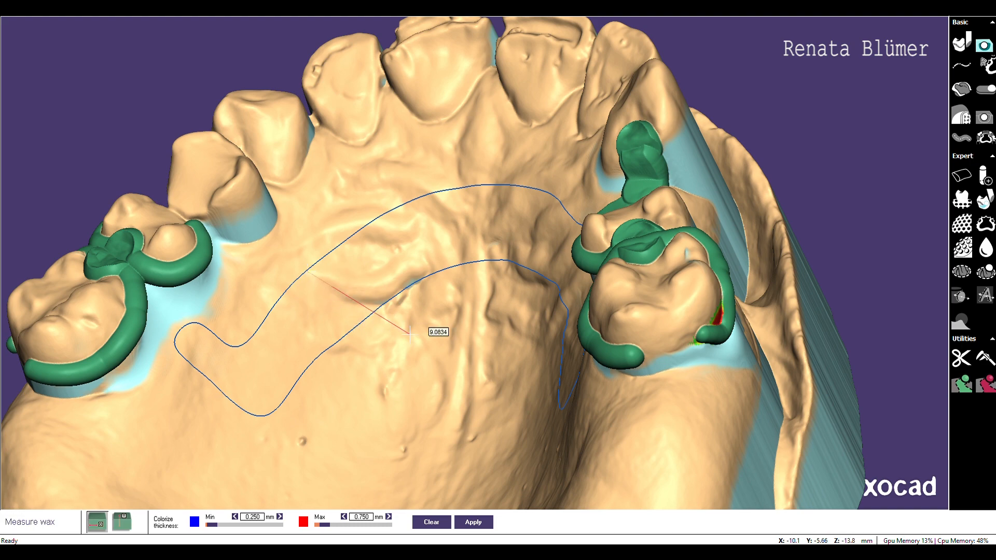
right_drag(409, 334, 411, 333)
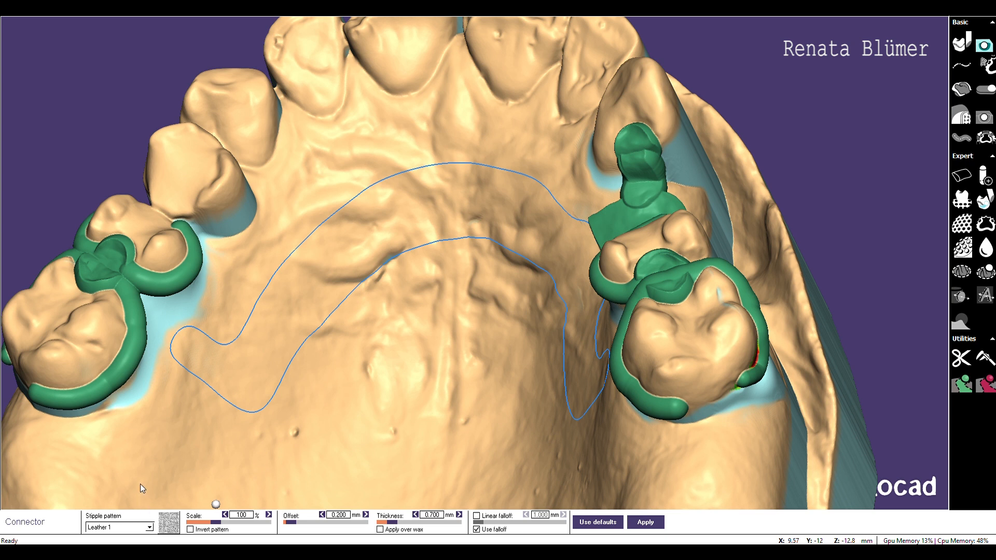
Create the wax major connector from the palatal curve with a Smooth stipple pattern, 0.200 mm offset and 0.900 mm thickness
click(128, 517)
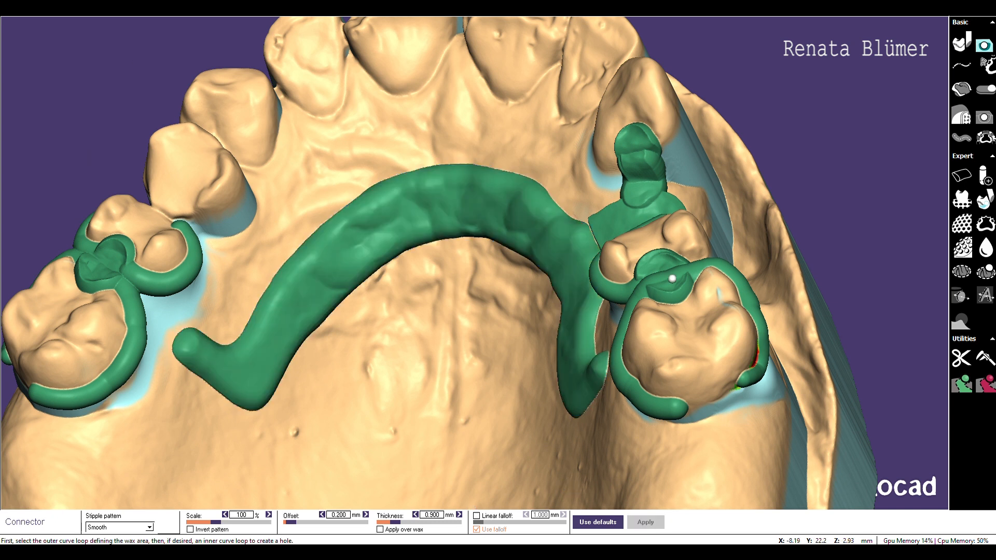
right_drag(438, 354, 471, 318)
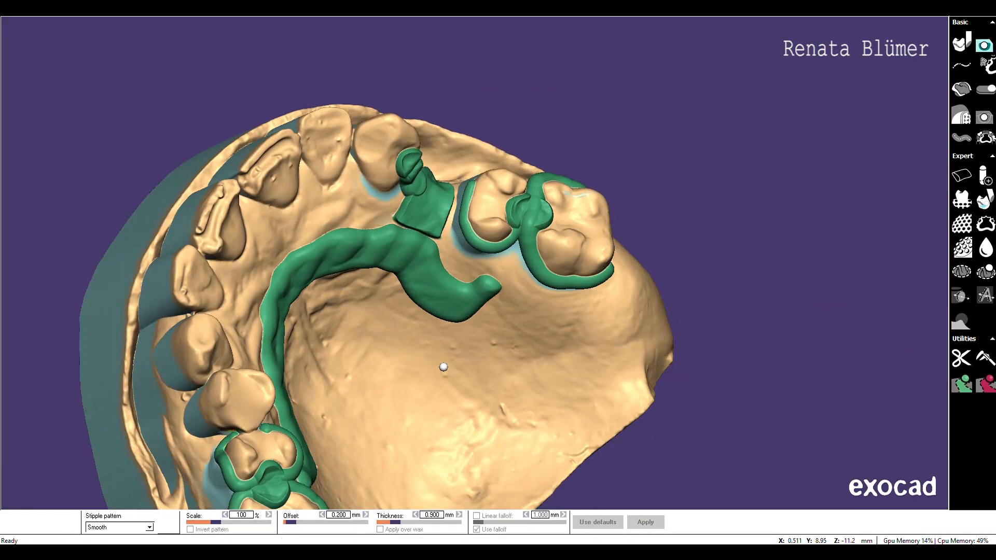
right_drag(445, 362, 356, 356)
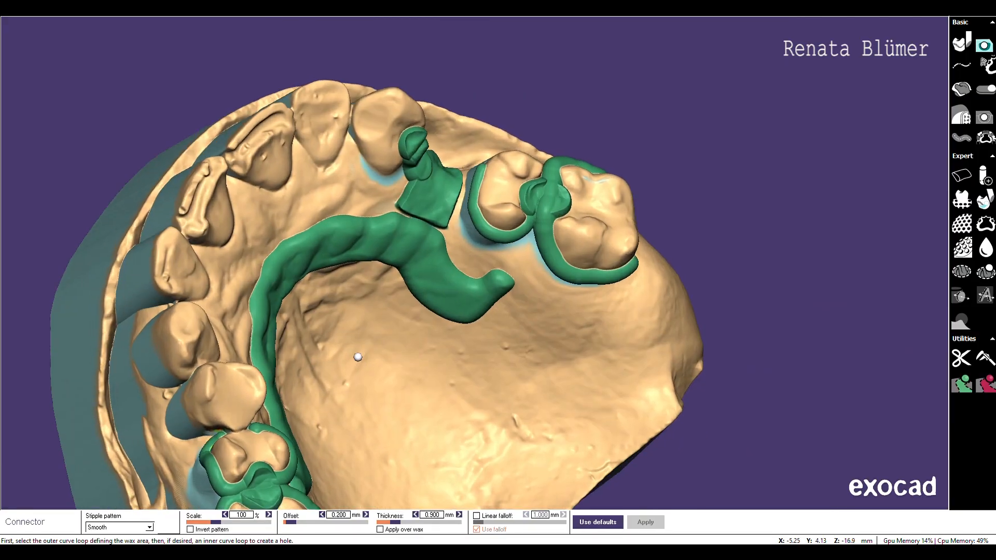
Join the canine connection's wax patch to the major connector with the Clone tool, using the Connector preset, 3.10 mm size and 1.000 mm thickness
scroll(350, 314, up, 5)
scroll(349, 315, down, 5)
right_drag(447, 249, 430, 240)
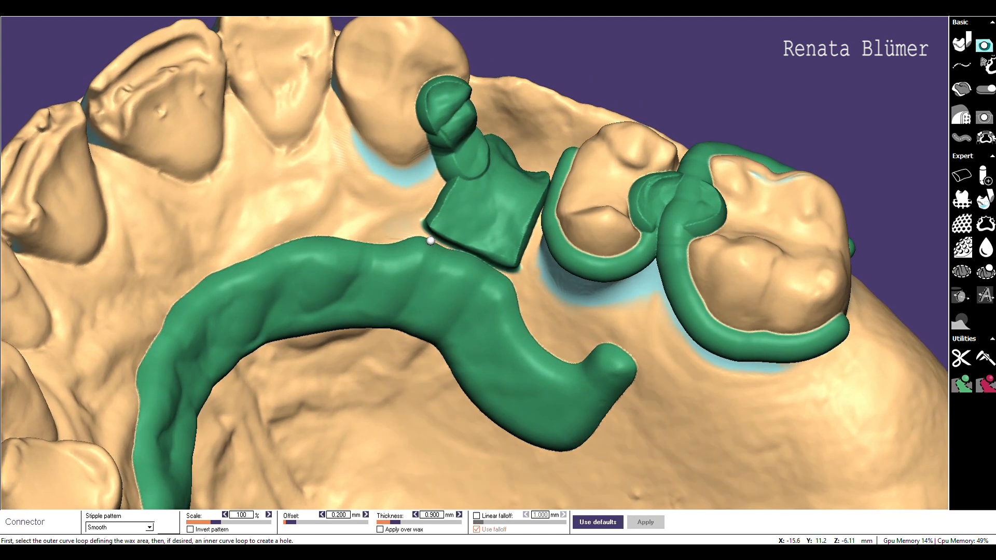
click(988, 91)
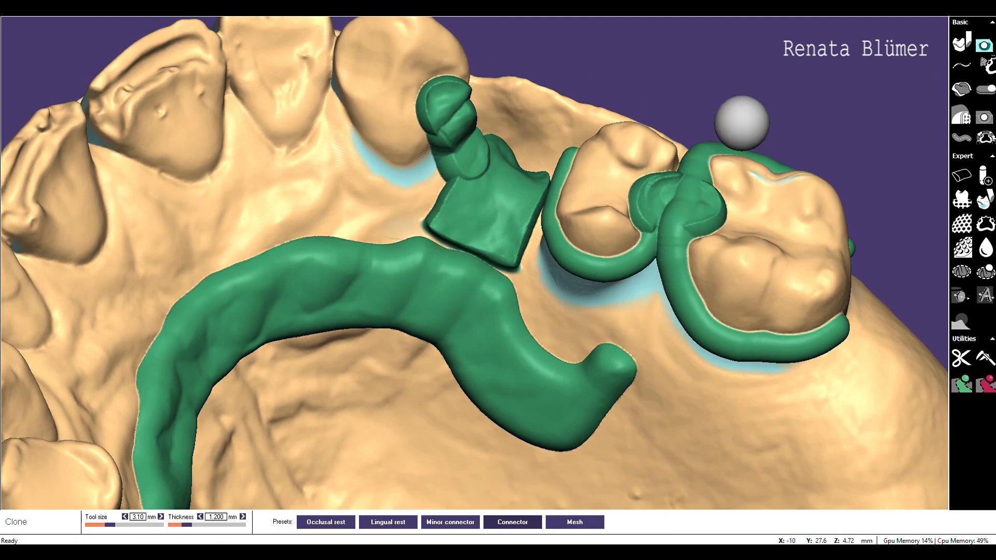
click(508, 523)
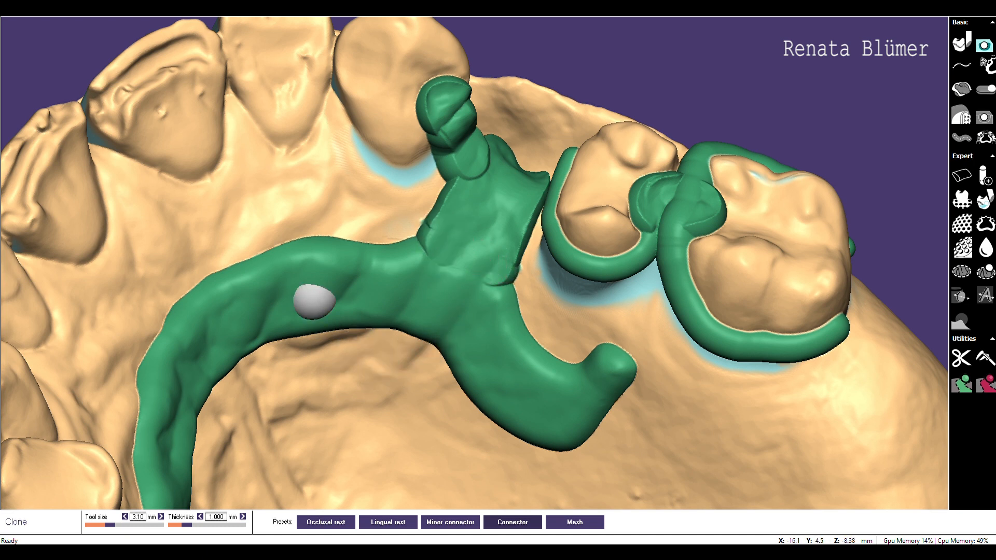
Add a minor connector 1.400 mm thick from between the molar and premolar clasps opposite the gap down to the major connector
middle_drag(313, 298, 303, 279)
right_drag(303, 279, 303, 279)
middle_drag(303, 279, 303, 278)
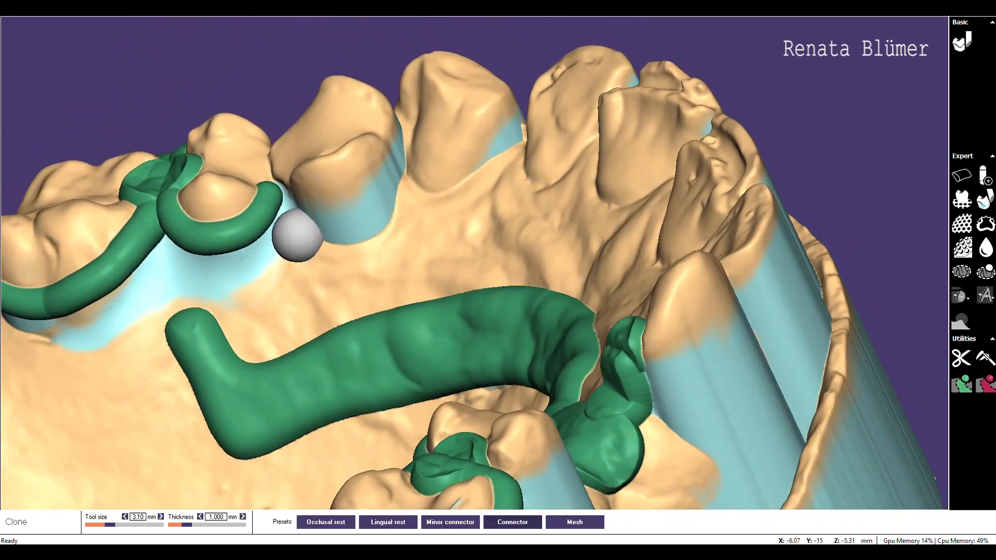
click(509, 207)
middle_drag(509, 206, 512, 207)
middle_drag(469, 263, 469, 262)
click(447, 526)
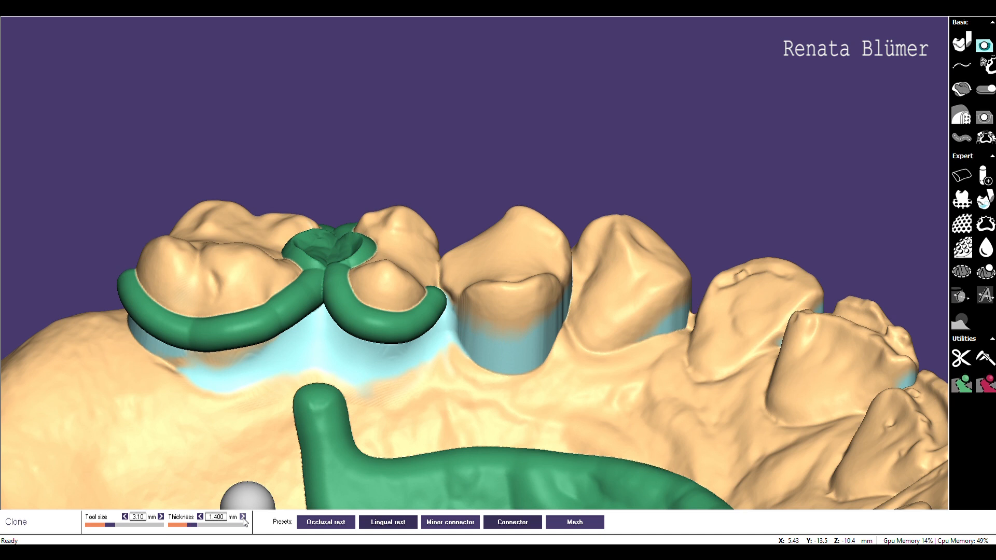
scroll(234, 414, up, 3)
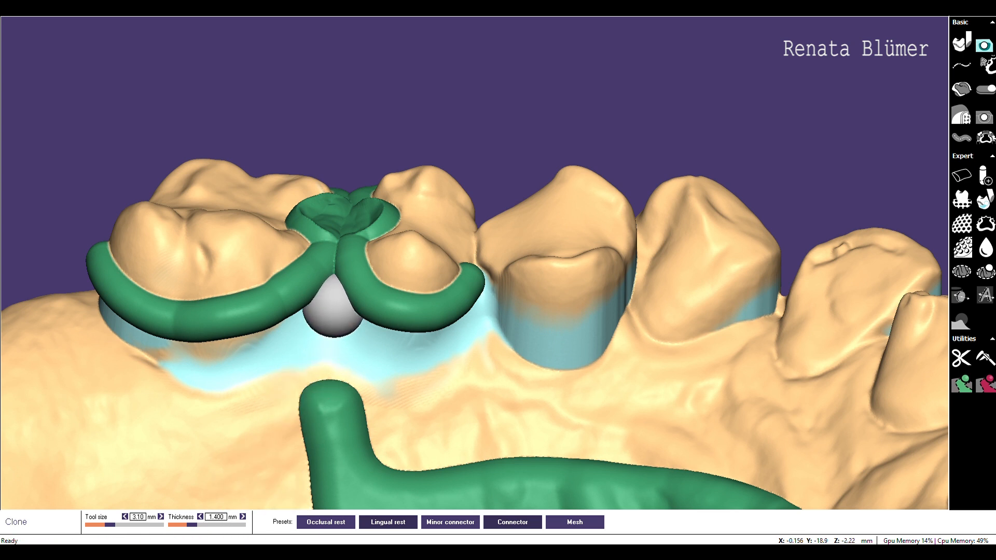
click(331, 303)
drag(331, 303, 329, 438)
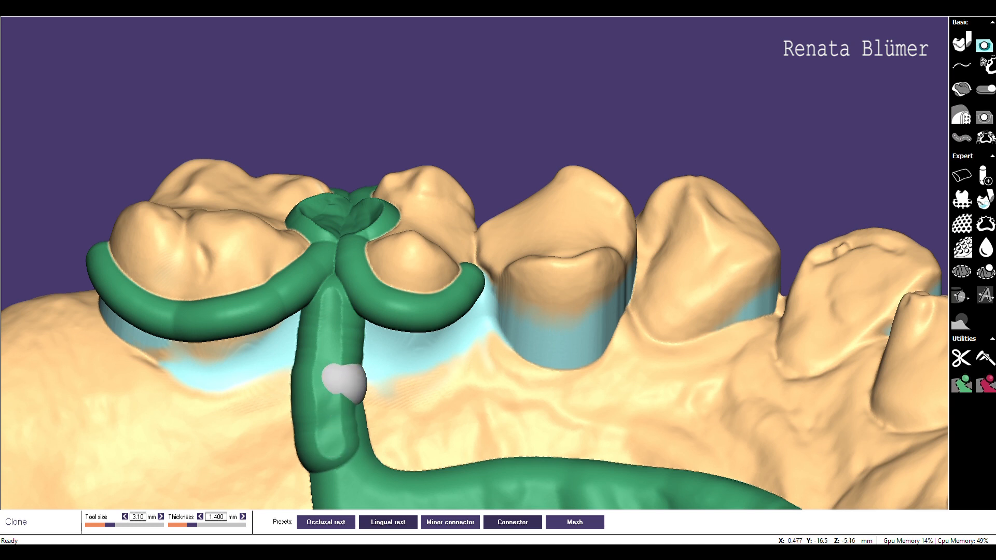
mouse_move(329, 375)
mouse_down()
mouse_move(326, 423)
mouse_move(338, 444)
mouse_move(343, 430)
mouse_up()
Build up the junction of this minor connector with the major connector, using 1.200 mm and then 1.000 mm wax thickness
middle_drag(342, 429, 402, 251)
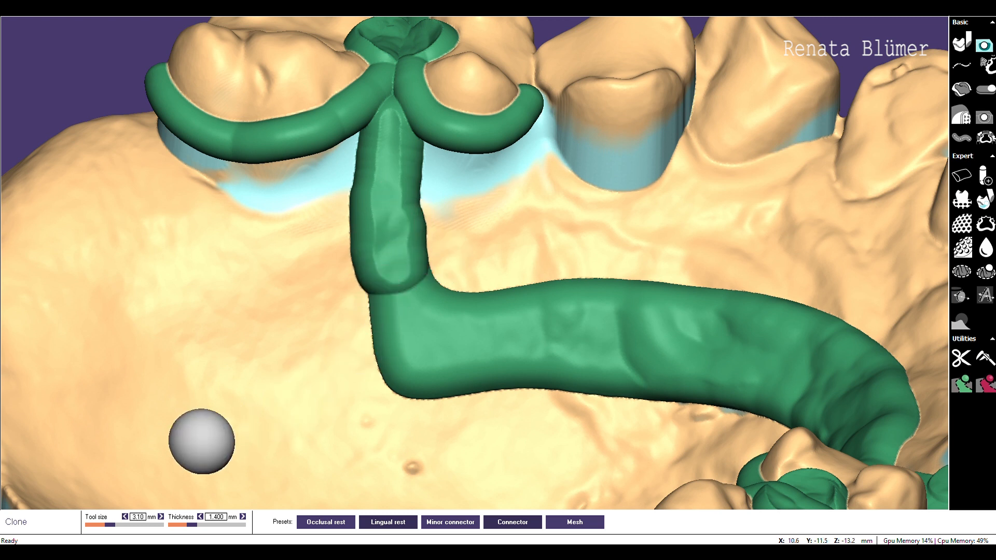
click(199, 517)
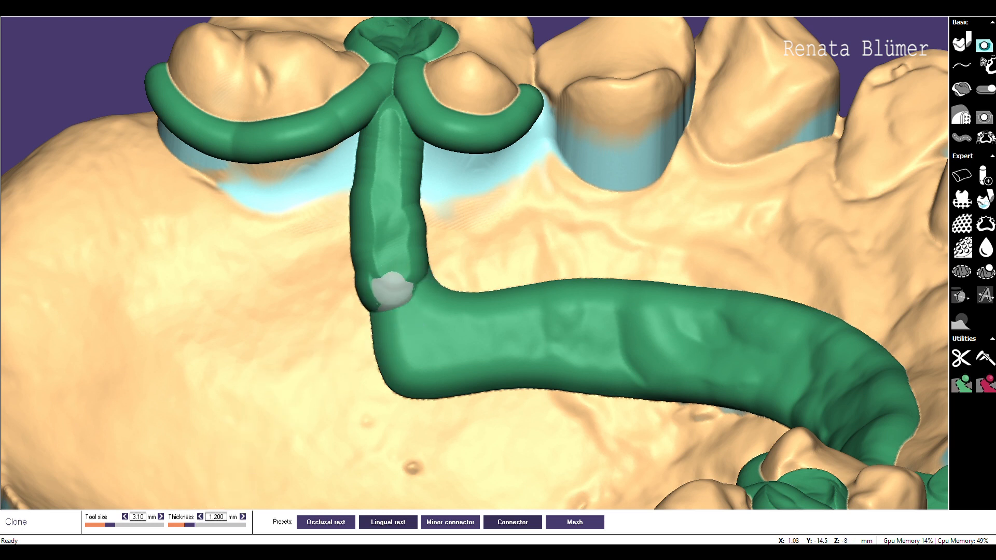
click(394, 298)
mouse_move(413, 274)
mouse_down()
mouse_move(394, 311)
mouse_move(406, 353)
mouse_up()
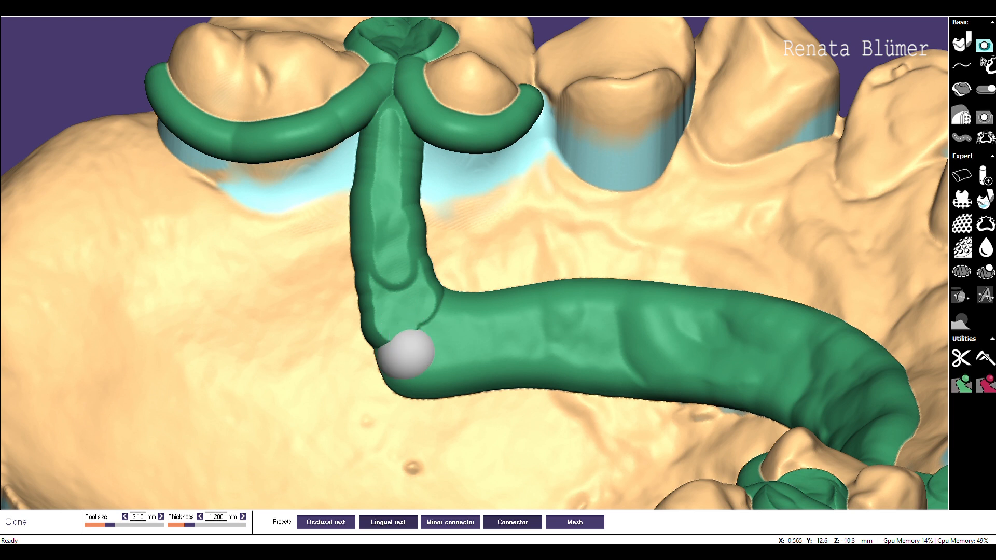
click(201, 516)
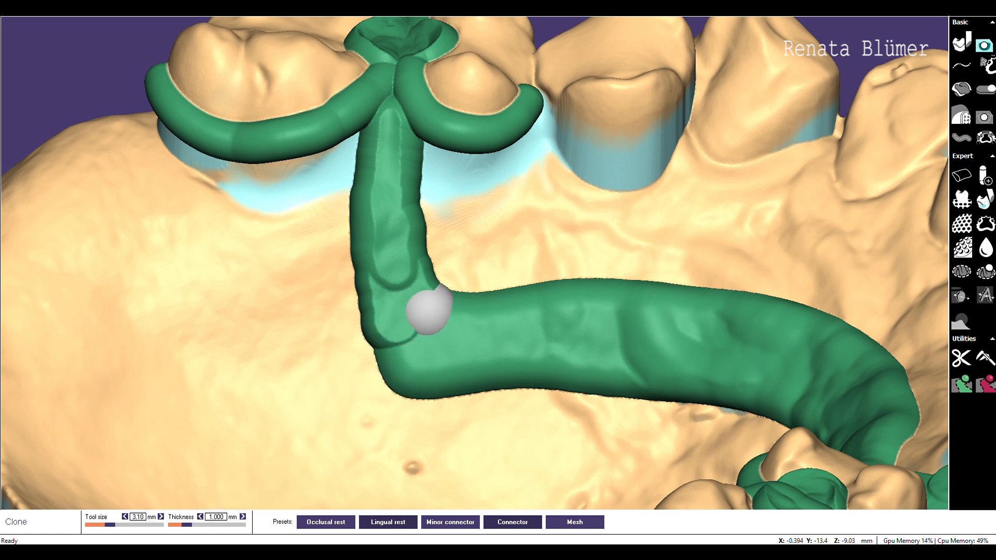
mouse_move(424, 311)
mouse_down()
mouse_move(451, 320)
mouse_move(400, 318)
mouse_move(396, 360)
mouse_move(378, 282)
mouse_move(399, 320)
mouse_move(372, 263)
mouse_move(381, 260)
mouse_up()
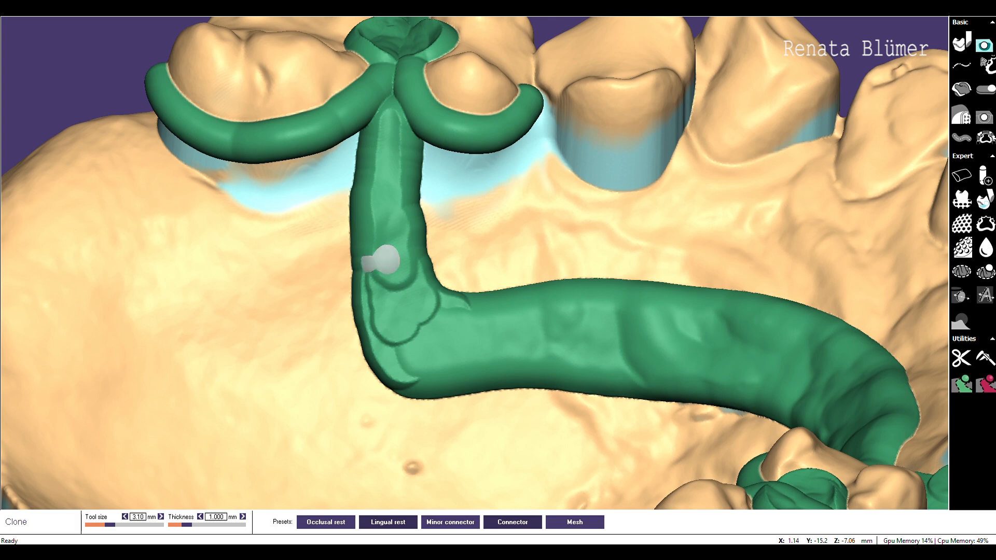
Add a 1.400 mm thick minor connector between the gap-side molar and premolar clasps and the major connector, undoing stray wax dabs
middle_drag(463, 414, 463, 404)
click(403, 125)
middle_drag(403, 125, 399, 126)
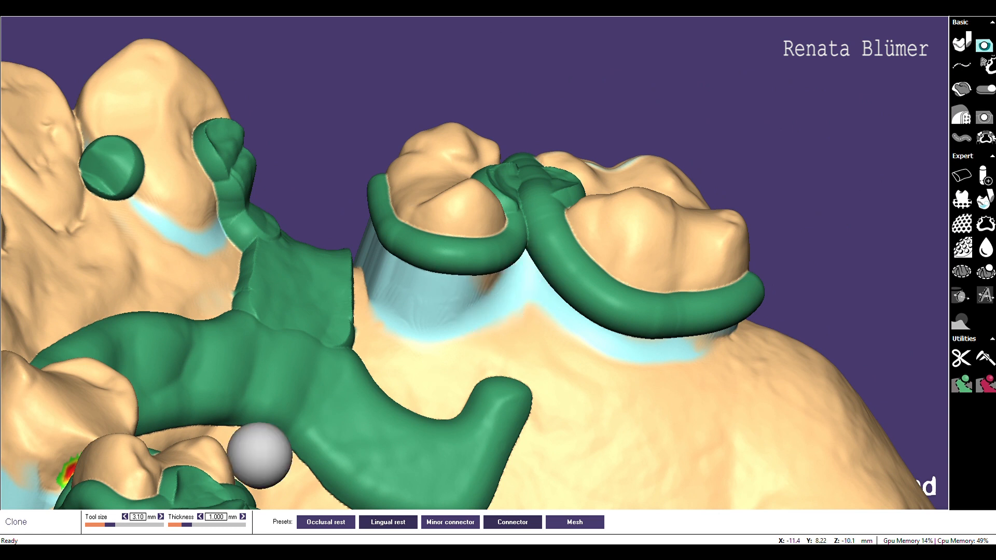
click(242, 517)
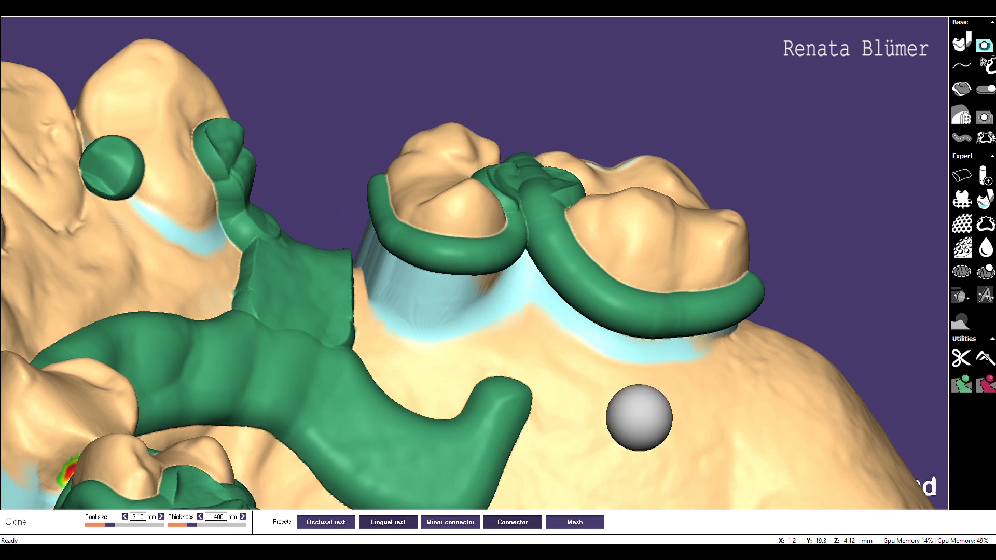
middle_drag(571, 402, 573, 402)
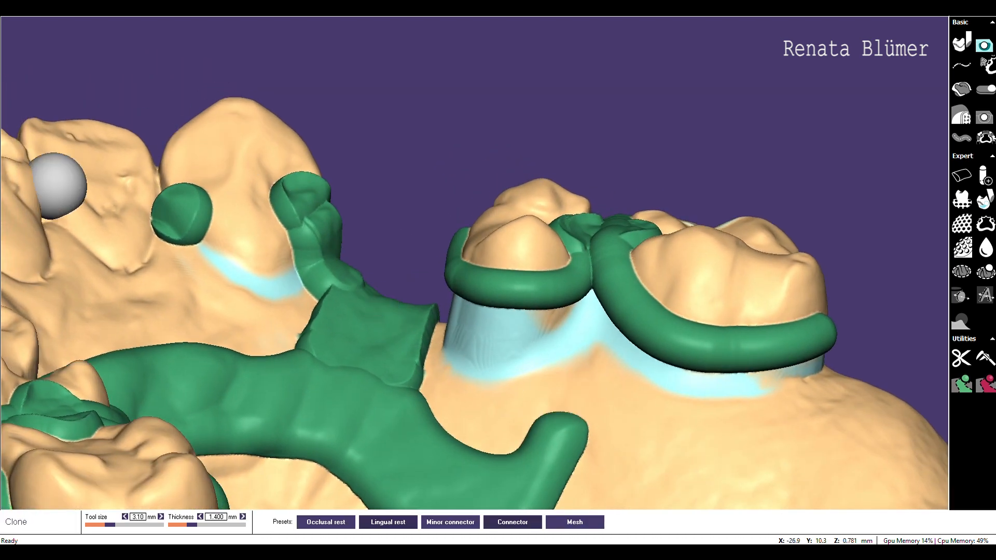
key(ctrl+z)
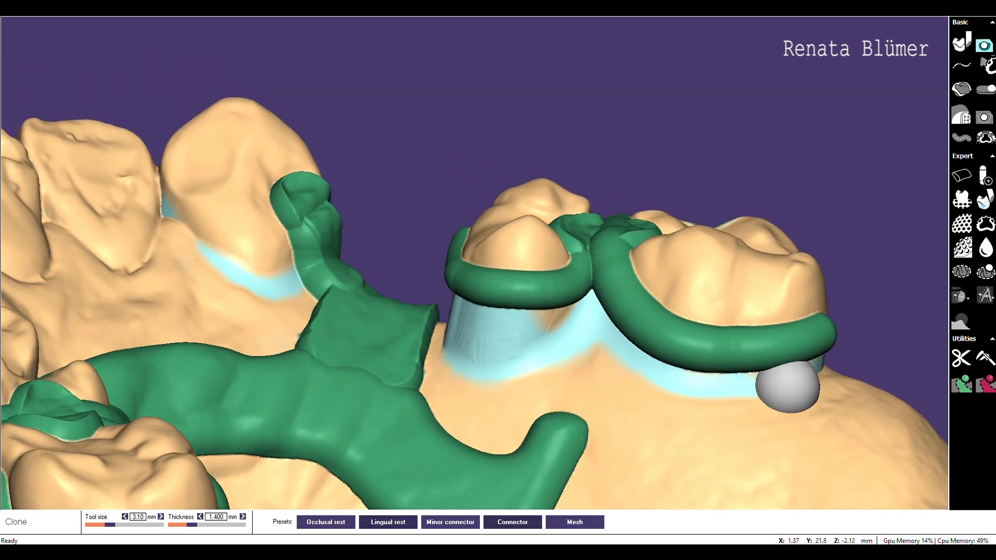
click(726, 475)
middle_drag(726, 475, 716, 492)
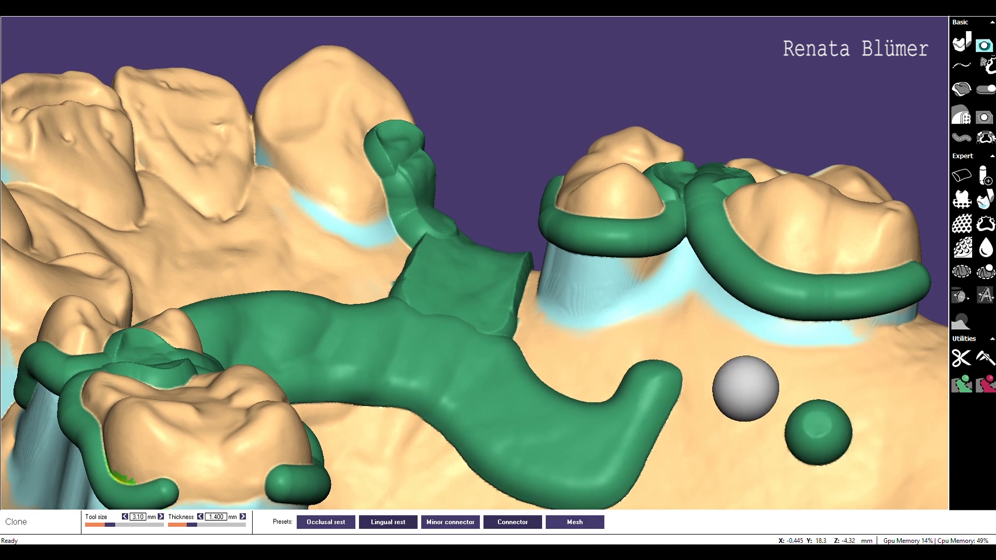
key(ctrl+z)
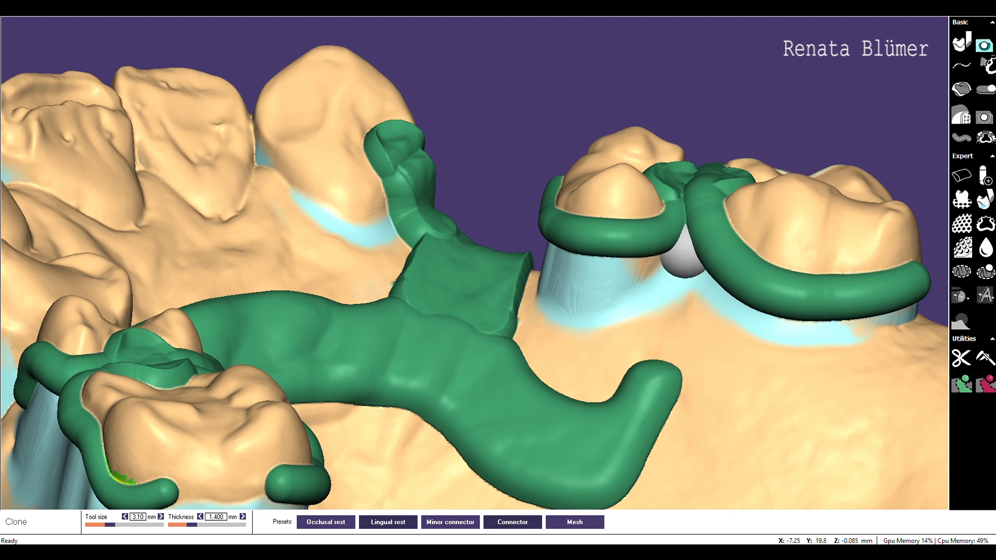
mouse_move(686, 251)
mouse_down()
mouse_move(661, 340)
mouse_move(607, 407)
mouse_move(620, 406)
mouse_move(680, 266)
mouse_up()
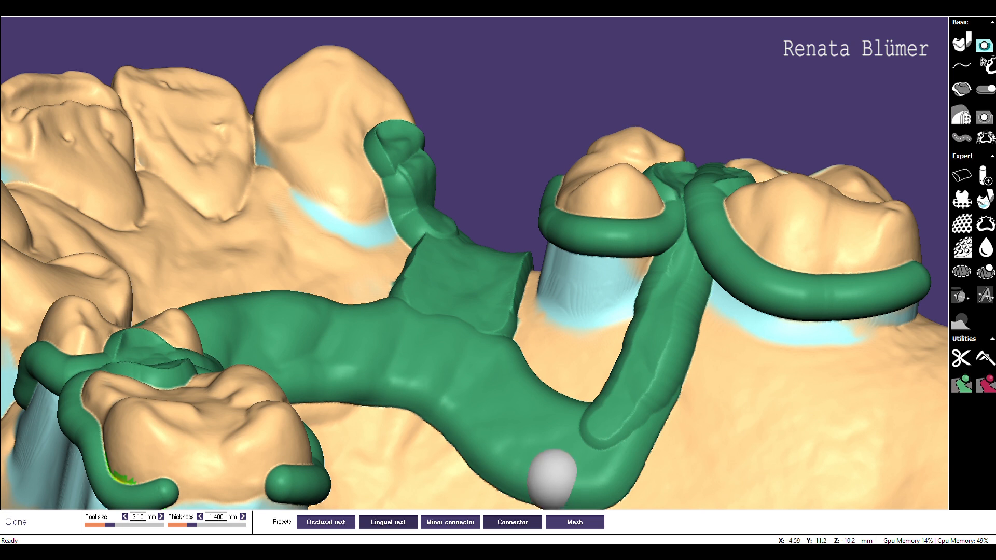
key(ctrl+z)
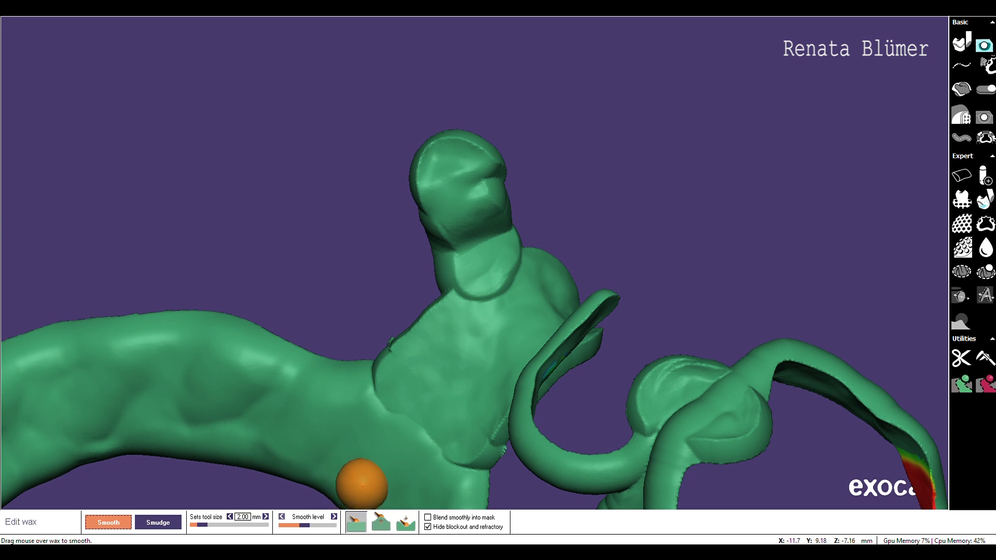
Smooth the canine rest's arm and its joint to the wax patch with a 2.00 mm tool, switching between smoothing modes
scroll(373, 382, up, 3)
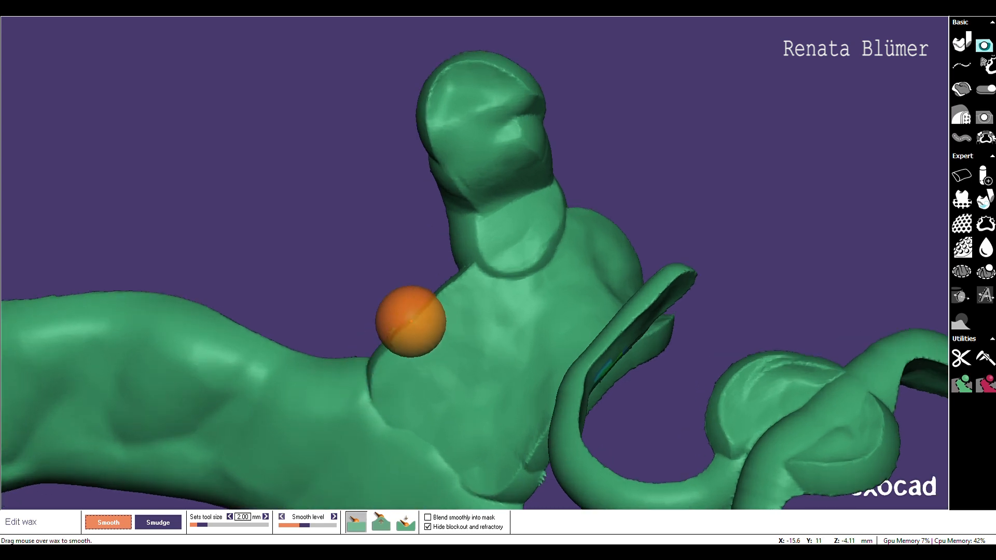
middle_drag(293, 246, 303, 293)
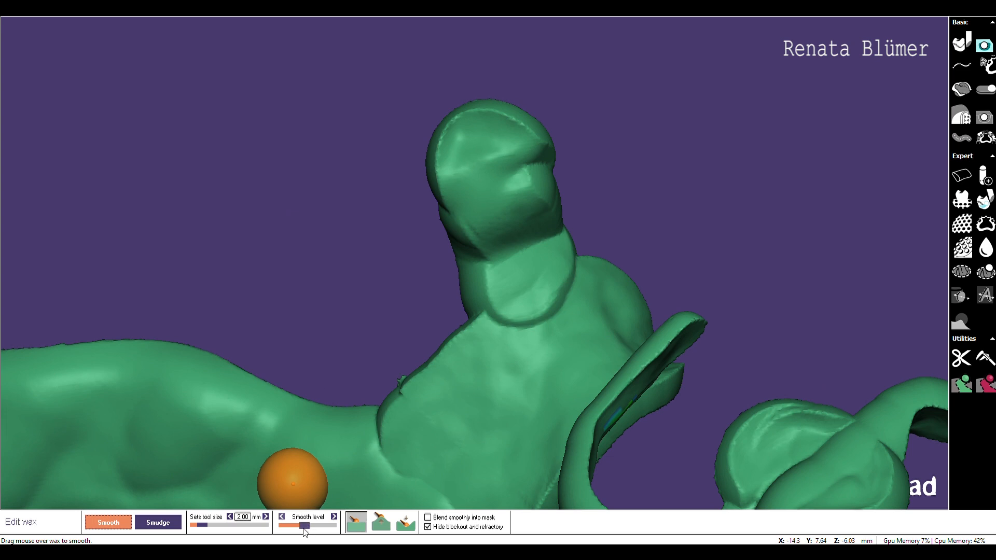
mouse_move(441, 296)
mouse_down()
mouse_move(523, 198)
mouse_move(527, 169)
mouse_up()
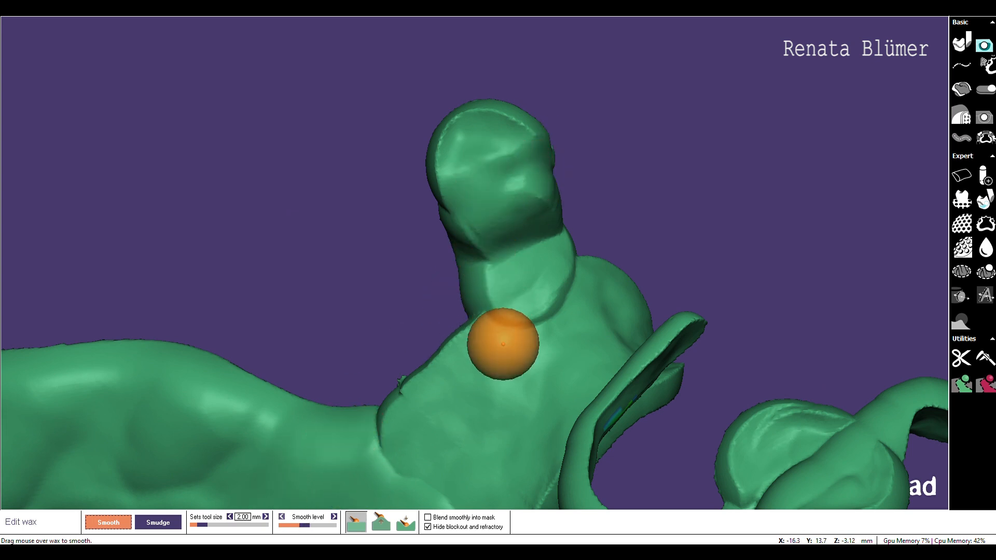
click(381, 522)
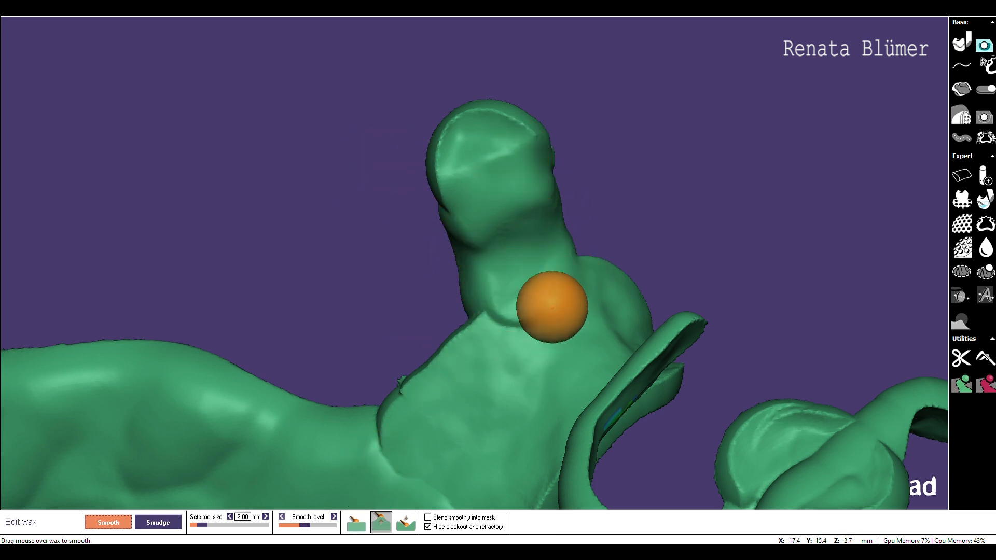
click(360, 525)
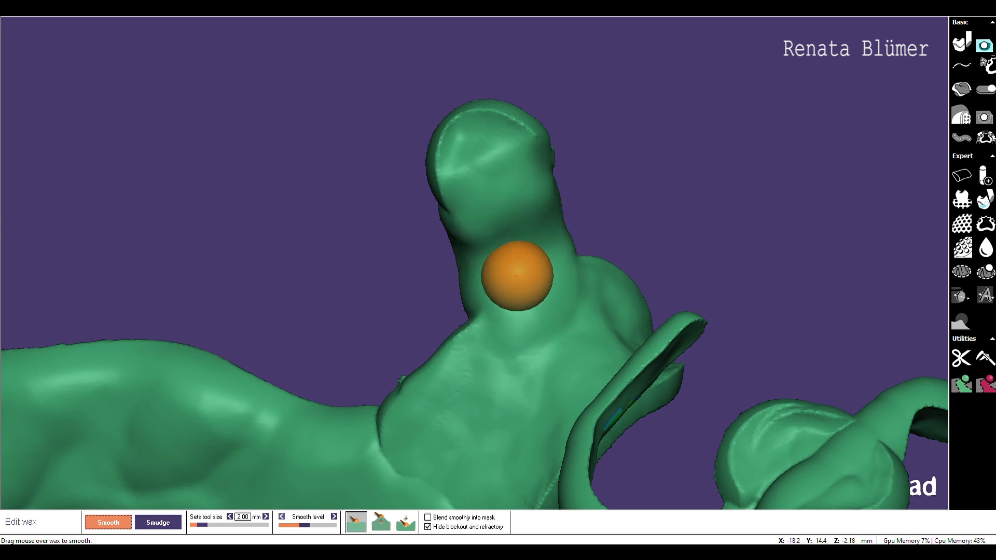
Enlarge the smoothing tool to 4.25 mm and smooth the canine connection and its wax patch
ctrl+scroll(516, 280, up, 8)
mouse_move(516, 280)
mouse_down()
mouse_move(500, 192)
mouse_move(543, 307)
mouse_move(528, 150)
mouse_move(567, 317)
mouse_move(471, 178)
mouse_move(422, 234)
mouse_move(545, 293)
mouse_move(513, 340)
mouse_move(374, 391)
mouse_move(497, 453)
mouse_move(630, 229)
mouse_up()
right_drag(641, 236, 641, 236)
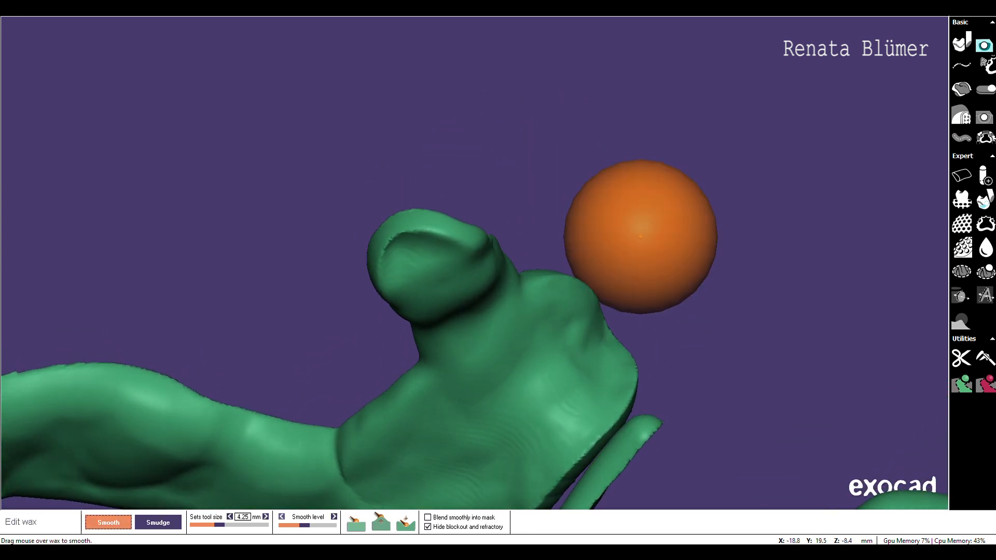
Smooth the rest of the canine wax patch, the neighbouring clasps' rests and their minor connector using the 4.25 mm tool
mouse_move(600, 370)
mouse_down()
mouse_move(536, 350)
mouse_move(526, 400)
mouse_move(568, 371)
mouse_move(522, 446)
mouse_move(284, 301)
mouse_up()
middle_drag(284, 300, 314, 222)
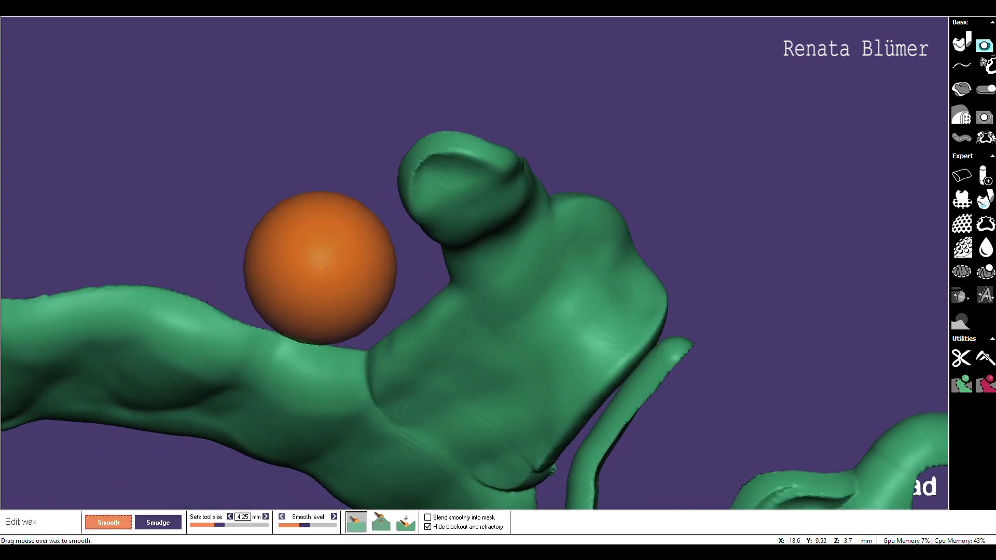
scroll(321, 267, down, 3)
right_drag(346, 268, 512, 211)
middle_drag(632, 187, 629, 194)
scroll(669, 374, up, 2)
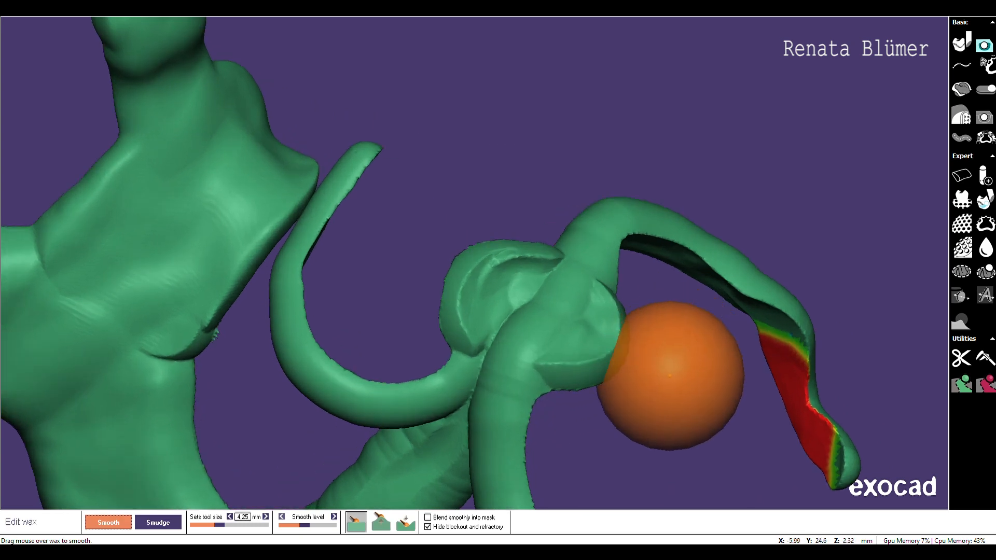
right_drag(669, 374, 651, 413)
mouse_move(533, 219)
mouse_down()
mouse_move(553, 249)
mouse_move(523, 236)
mouse_move(512, 256)
mouse_move(588, 232)
mouse_move(615, 151)
mouse_up()
middle_drag(666, 397, 764, 252)
mouse_move(536, 265)
mouse_down()
mouse_move(507, 280)
mouse_move(487, 242)
mouse_move(483, 296)
mouse_move(540, 263)
mouse_move(363, 506)
mouse_up()
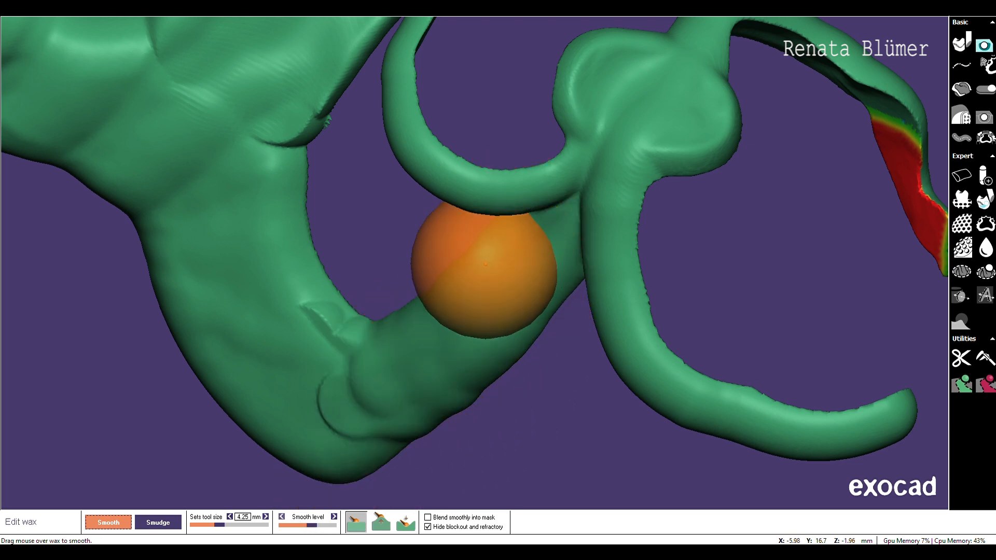
mouse_move(456, 266)
mouse_down()
mouse_move(314, 296)
mouse_move(367, 415)
mouse_move(543, 282)
mouse_move(484, 421)
mouse_move(533, 271)
mouse_move(407, 341)
mouse_move(488, 238)
mouse_move(327, 363)
mouse_move(509, 274)
mouse_move(424, 362)
mouse_move(367, 351)
mouse_move(267, 367)
mouse_move(315, 91)
mouse_move(278, 285)
mouse_move(648, 445)
mouse_move(418, 422)
mouse_move(349, 467)
mouse_move(410, 445)
mouse_move(432, 402)
mouse_move(485, 363)
mouse_up()
middle_drag(743, 274, 626, 257)
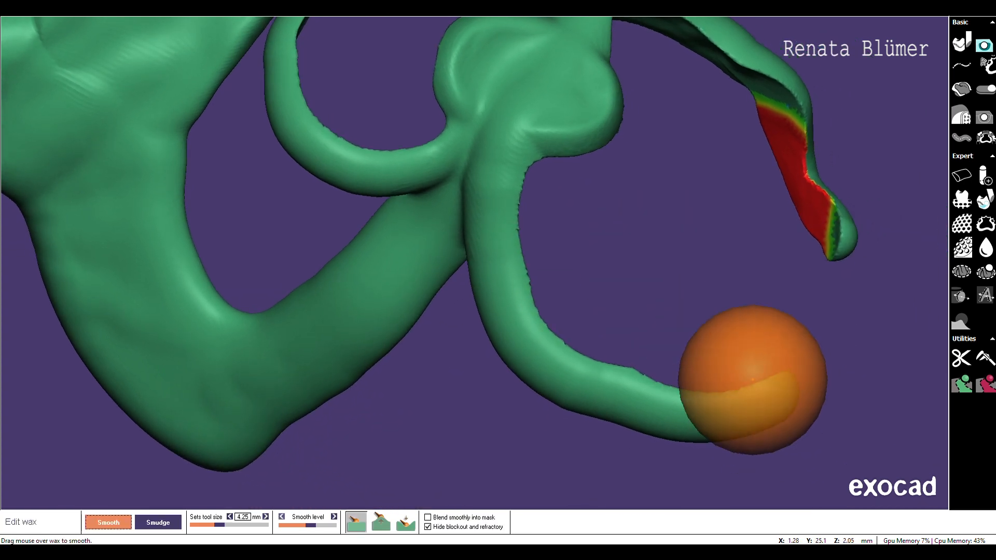
Enlarge the smoothing tool to 5.75 mm and smooth the jagged arms of the molar and premolar clasps
scroll(729, 311, up, 2)
scroll(741, 260, up, 2)
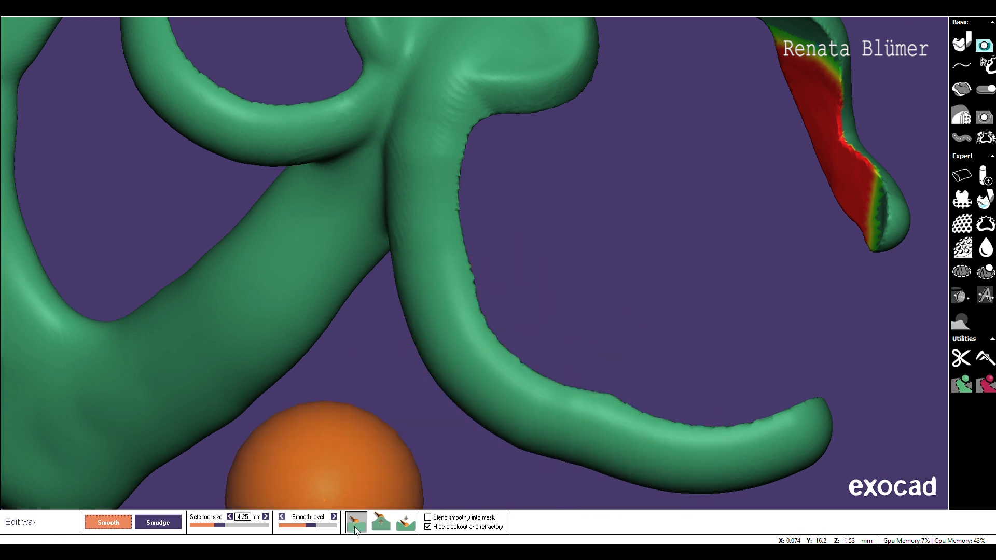
click(231, 526)
drag(231, 526, 233, 527)
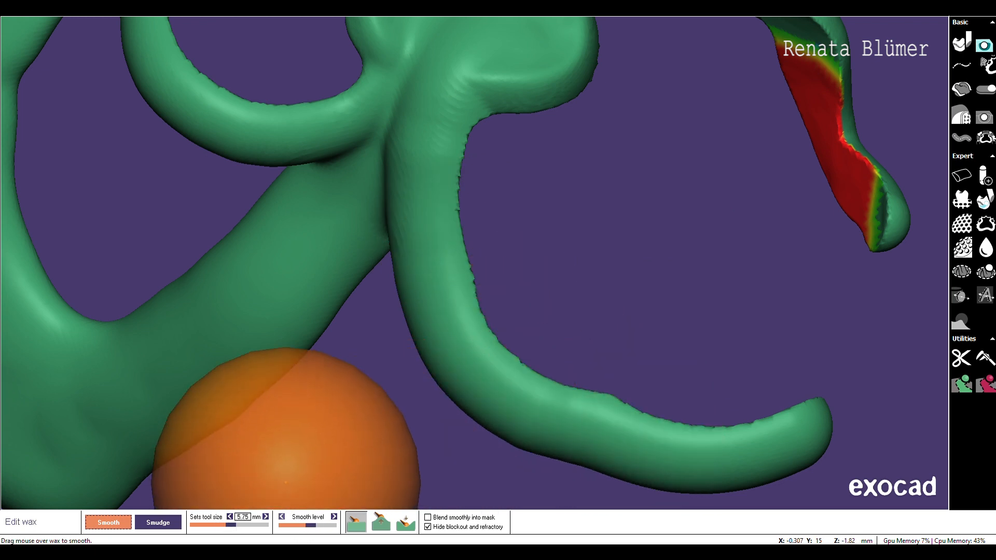
mouse_move(478, 118)
mouse_down()
mouse_move(598, 422)
mouse_move(643, 426)
mouse_up()
mouse_move(653, 261)
middle_down()
mouse_move(721, 379)
mouse_move(690, 489)
middle_up()
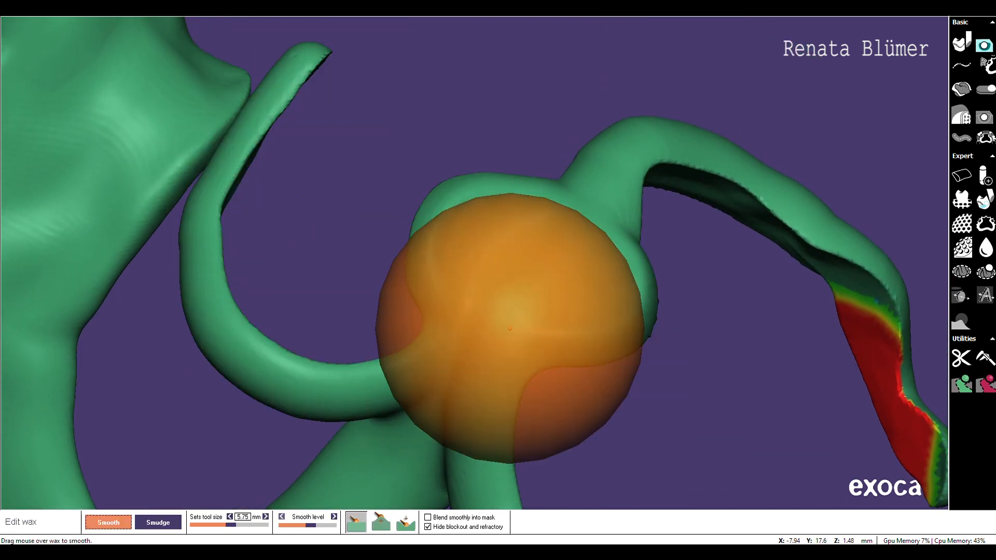
scroll(617, 353, down, 5)
mouse_move(618, 383)
right_down()
mouse_move(576, 358)
mouse_move(580, 327)
mouse_move(594, 318)
mouse_move(629, 368)
right_up()
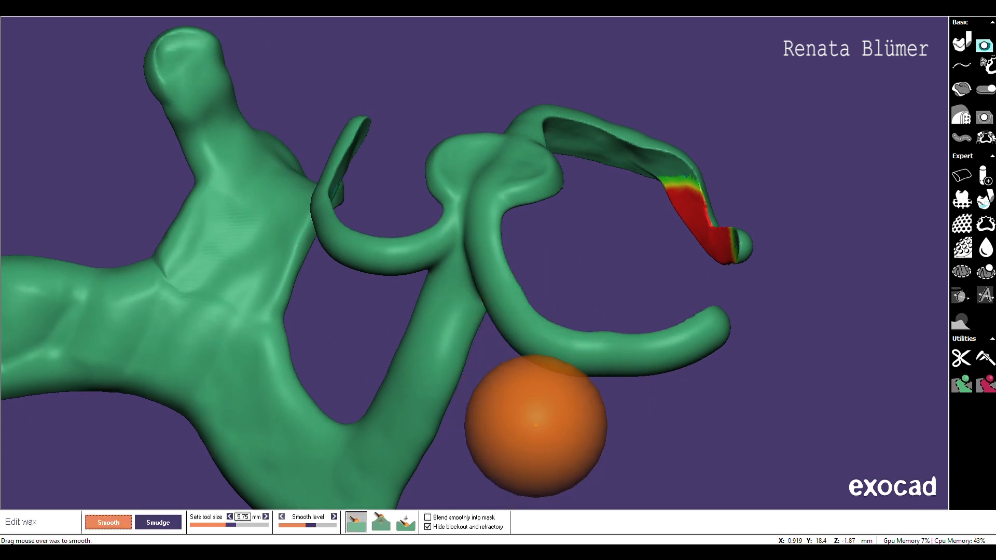
Smooth the arms and minor connector of the double clasp on the opposite side with a 4.50 mm tool, changing the smoothing mode
right_drag(649, 421, 589, 422)
middle_drag(587, 422, 723, 409)
scroll(723, 409, down, 2)
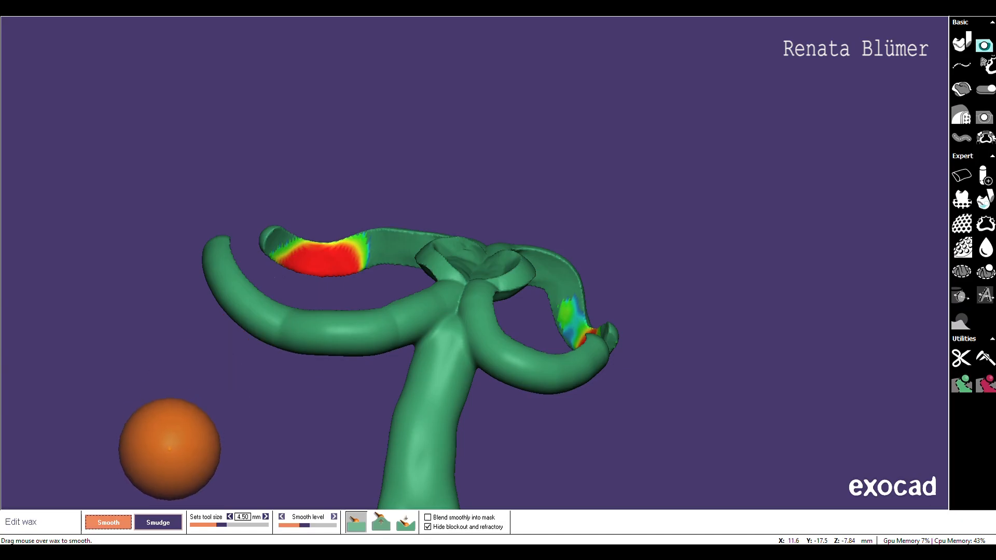
scroll(172, 441, up, 3)
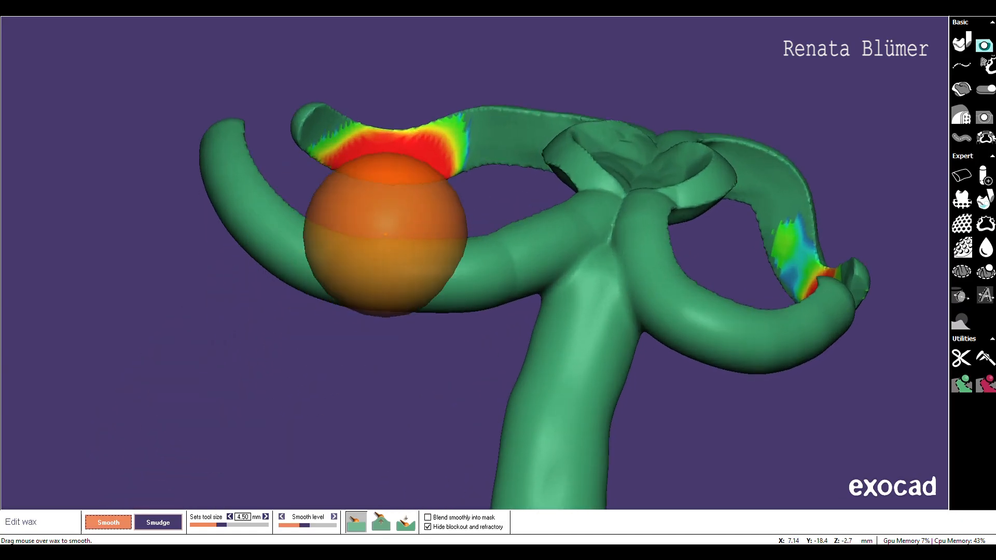
click(380, 524)
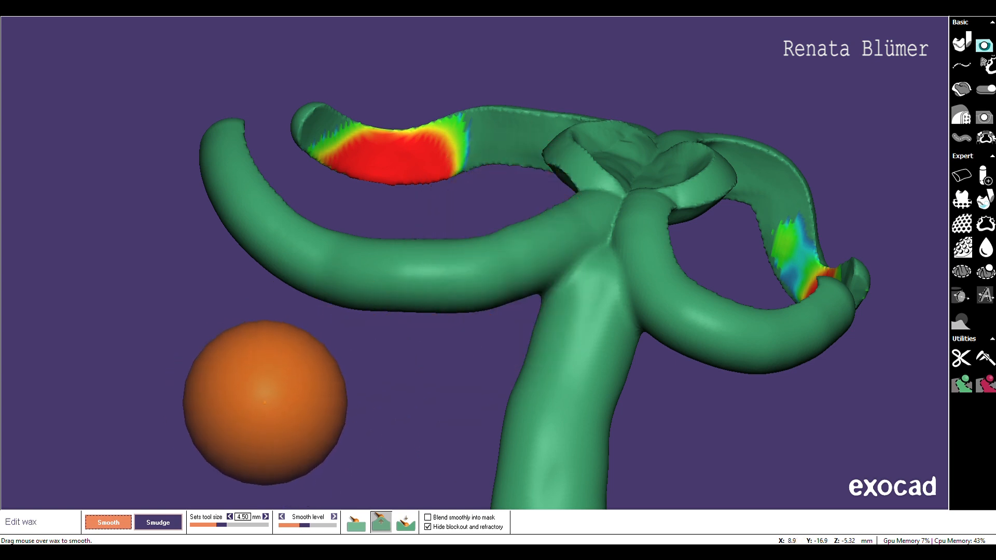
scroll(274, 408, down, 4)
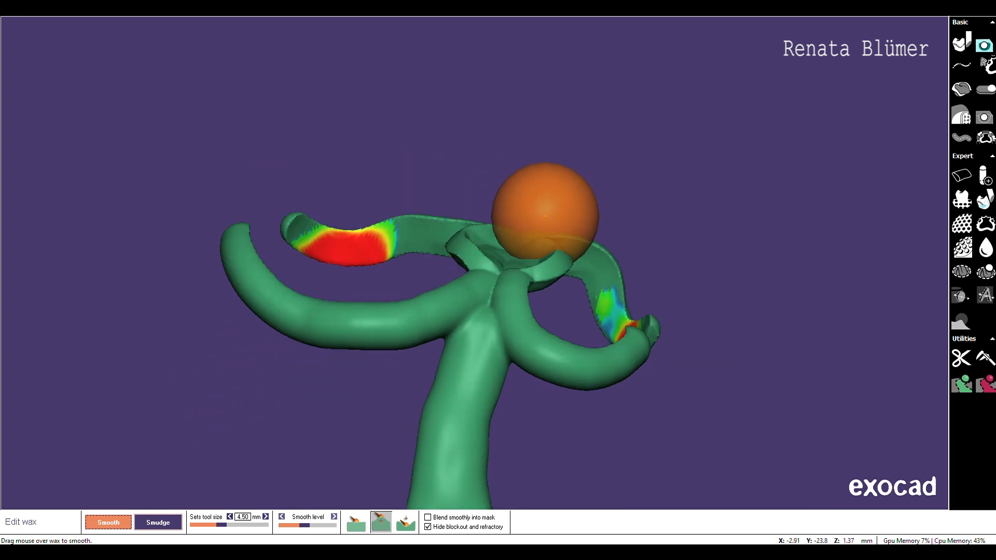
Smooth the opposite double clasp's rests and arm ends from the occlusal side, using the first smoothing mode at 4.50 mm
right_drag(544, 211, 511, 275)
click(359, 531)
right_drag(598, 240, 599, 240)
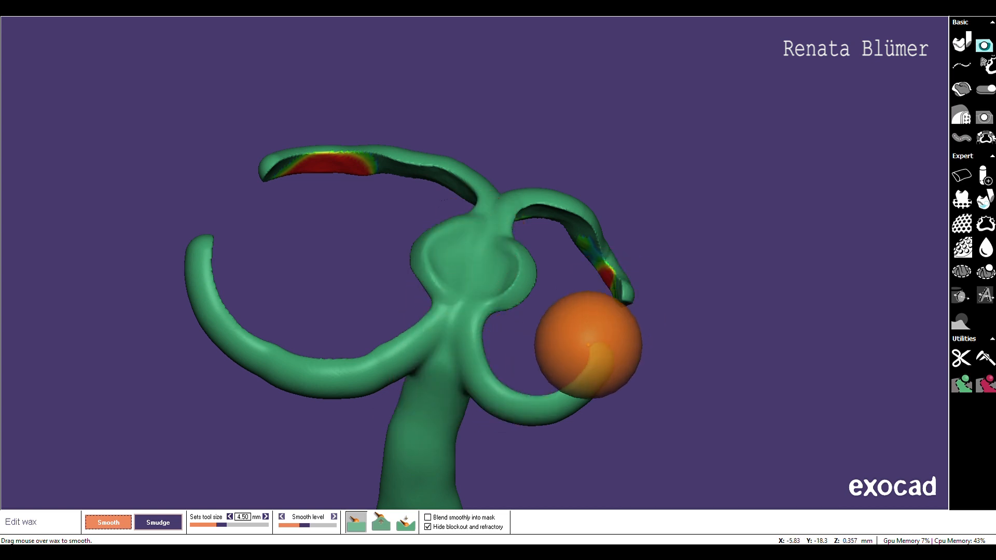
drag(211, 249, 333, 358)
drag(478, 254, 501, 262)
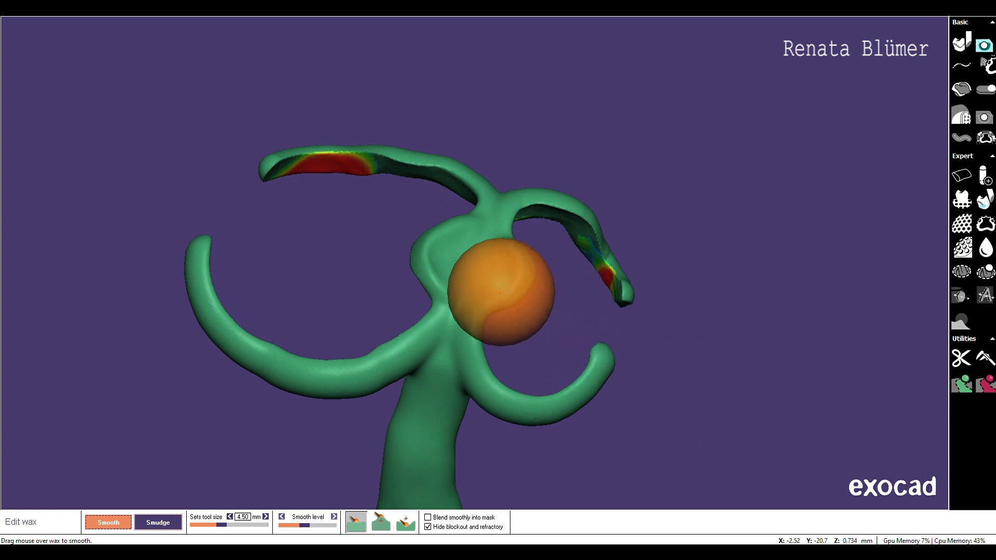
scroll(468, 224, up, 3)
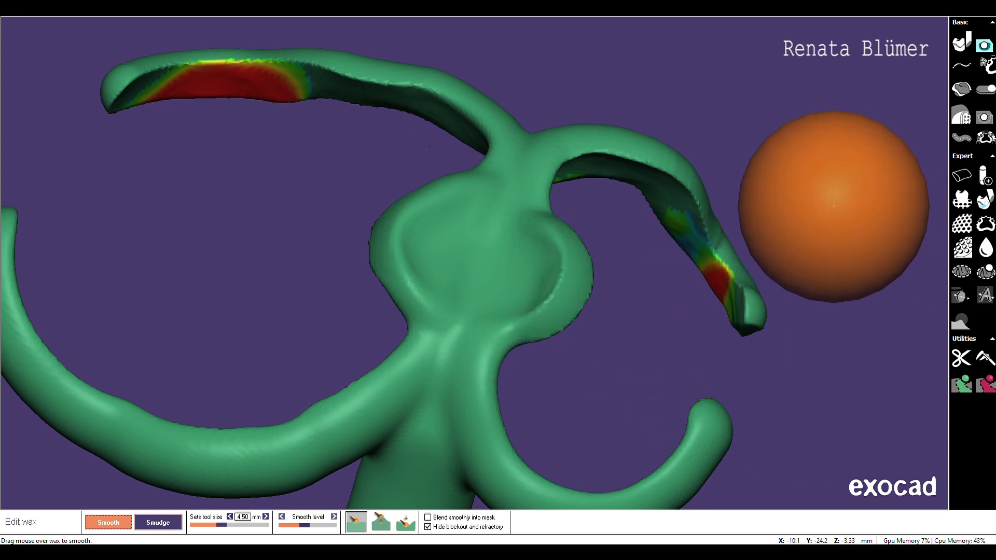
Draw a new curve across the wax patch beside the major connector and generate a finish line along it with the Upper profile
mouse_move(716, 248)
right_down()
mouse_move(729, 249)
mouse_move(487, 180)
right_up()
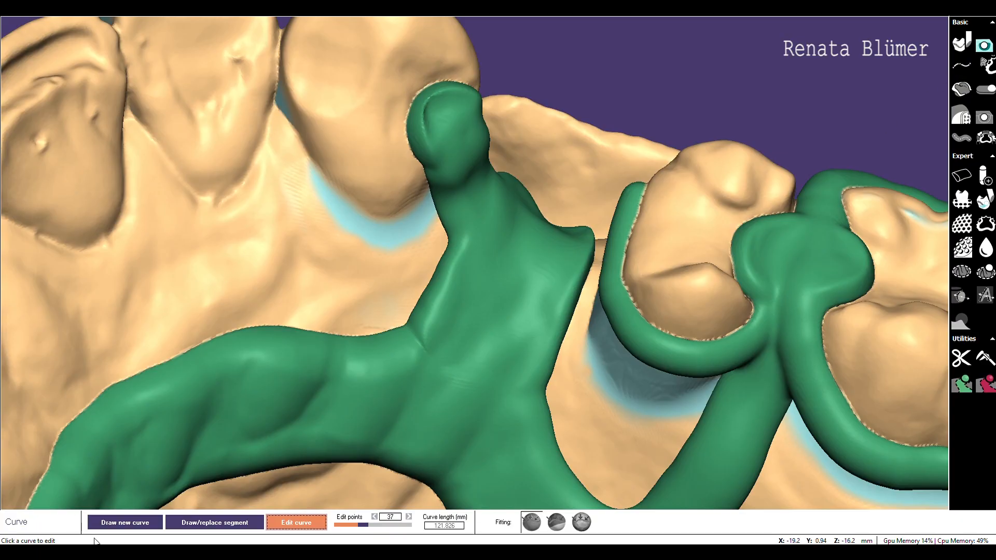
click(145, 529)
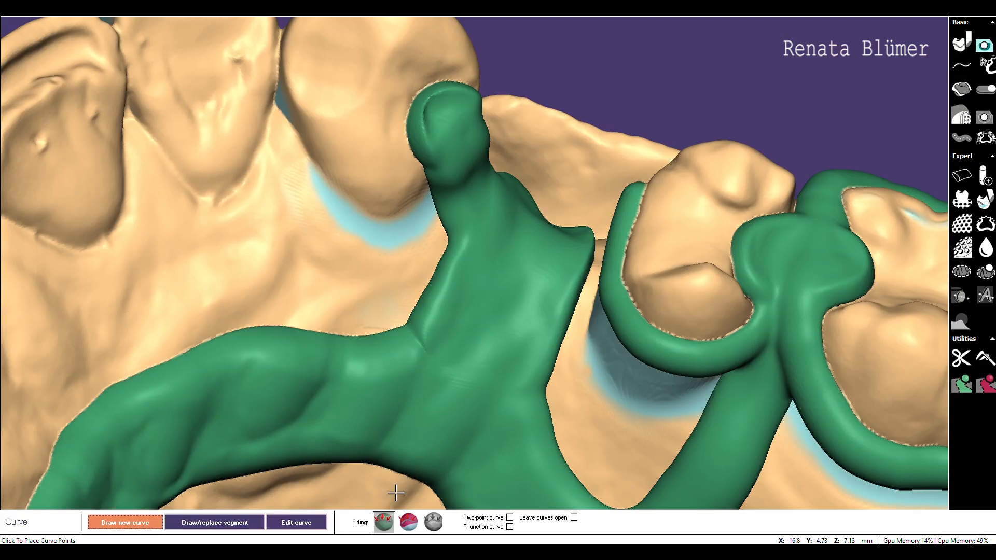
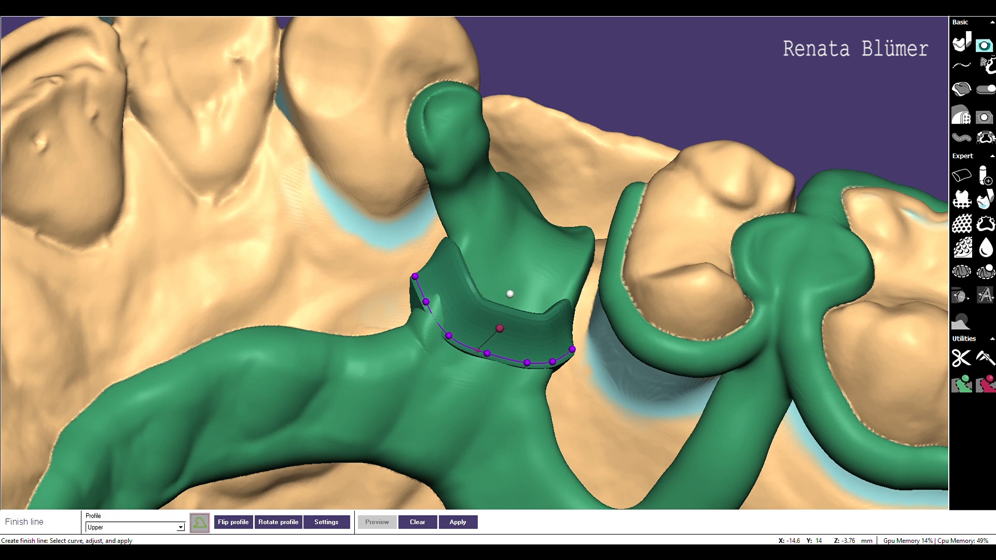
middle_drag(510, 295, 501, 302)
scroll(507, 292, up, 3)
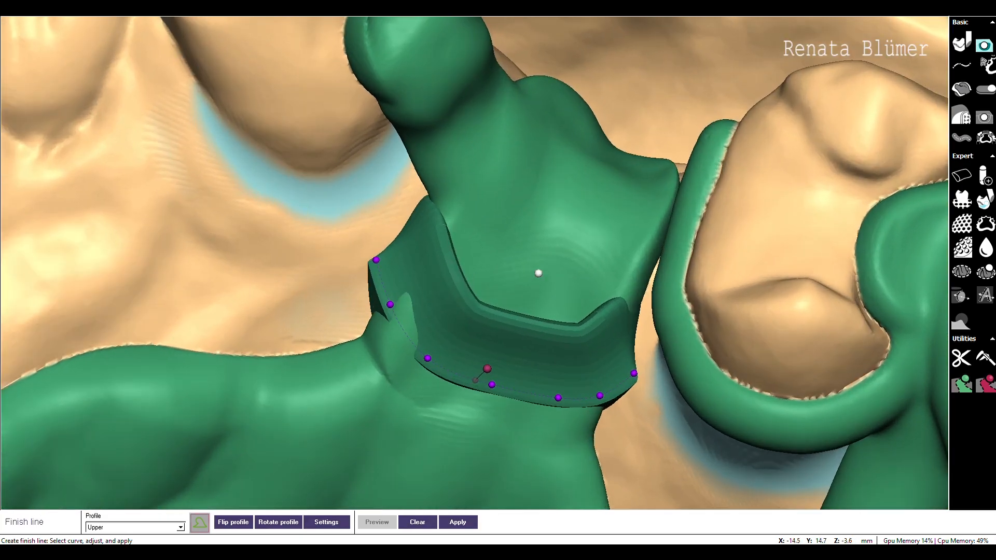
middle_drag(618, 276, 623, 275)
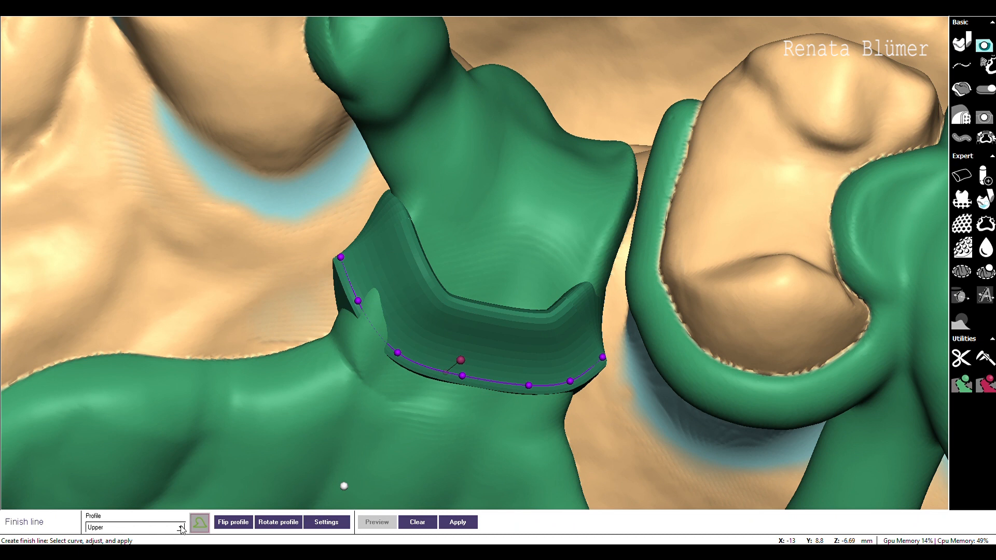
Change the finish line profile to LINHA ARREDONDADA, flip it and tilt it to about 70.3 degrees
click(175, 486)
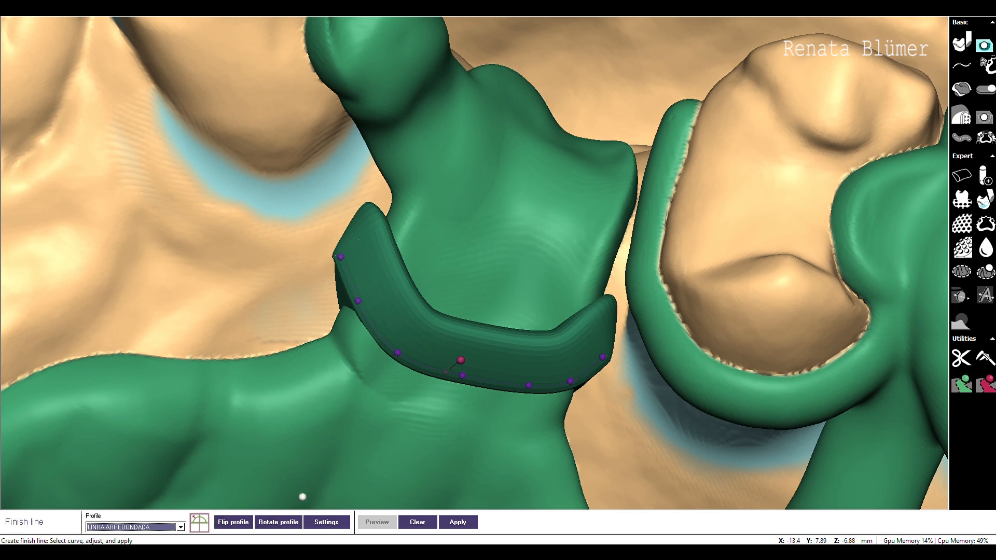
middle_drag(320, 460, 279, 400)
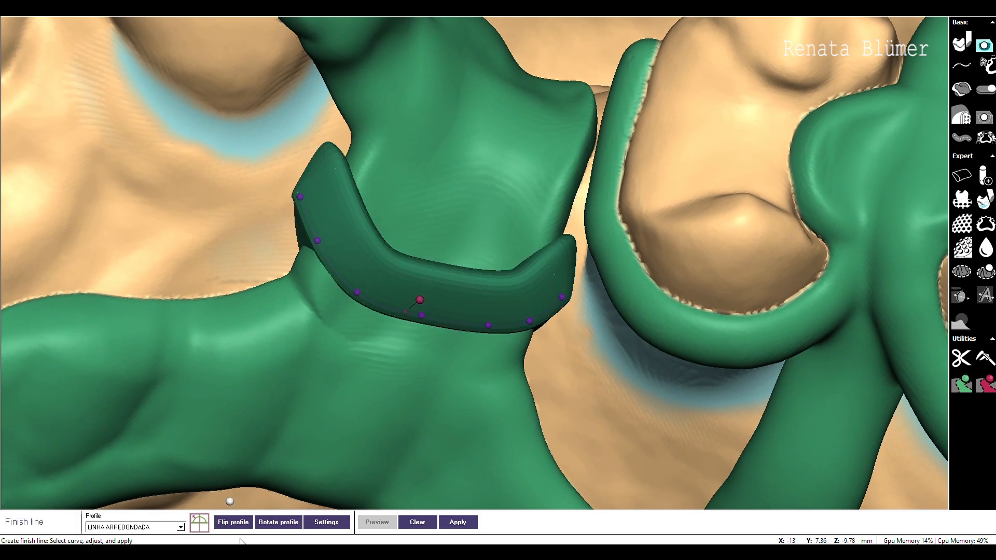
click(234, 523)
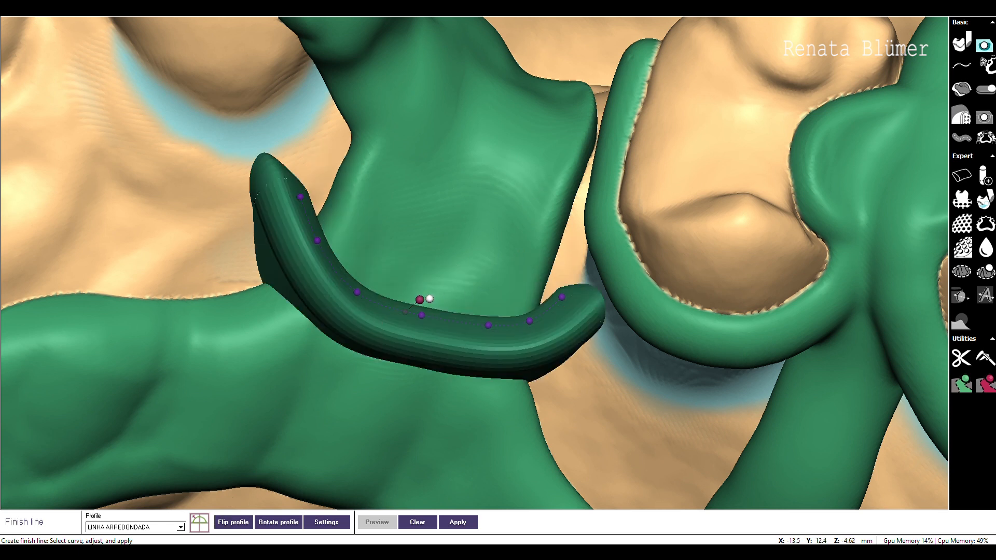
mouse_move(420, 299)
mouse_down()
mouse_move(423, 262)
mouse_move(419, 300)
mouse_move(423, 282)
mouse_up()
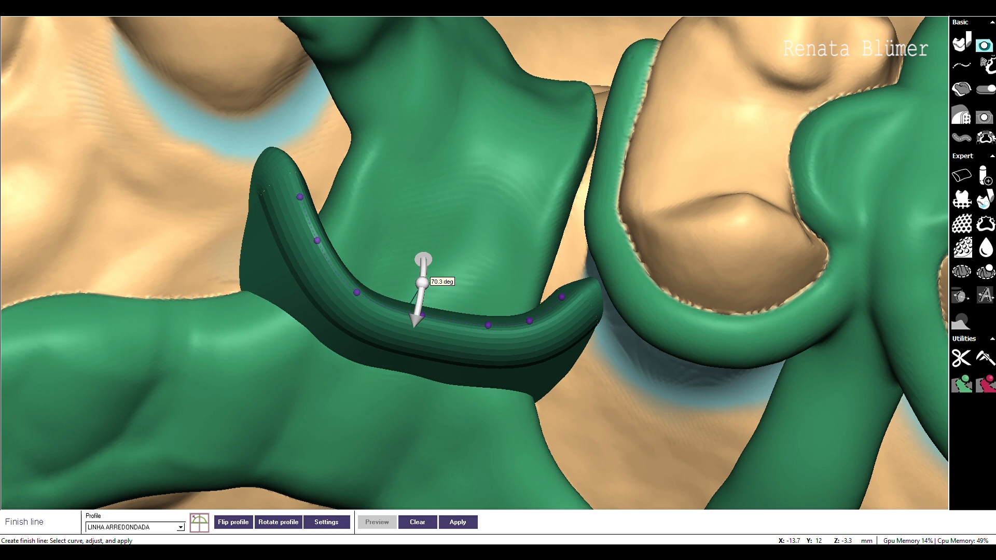
middle_drag(442, 234, 451, 205)
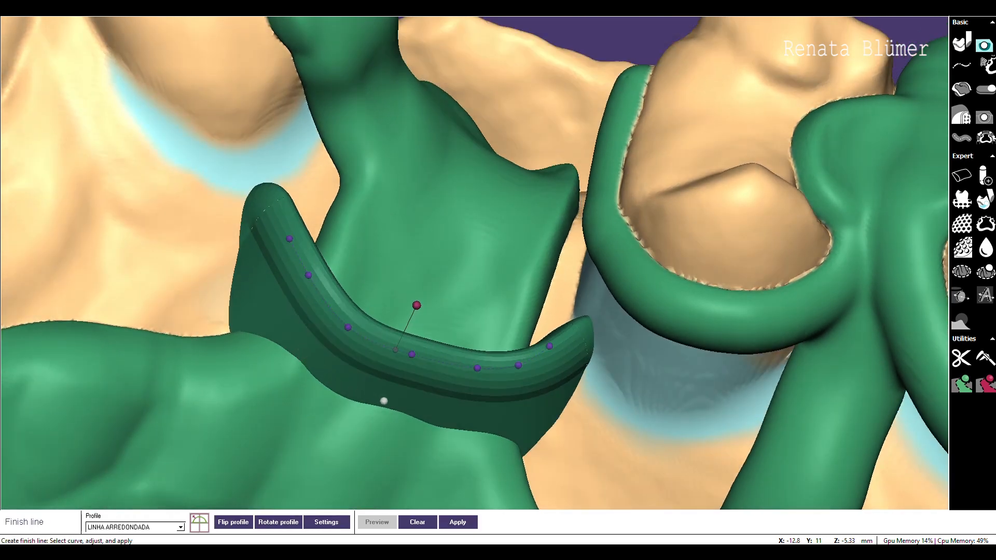
Move the finish line's two end points toward the canine side of the wax patch and fine-tune a middle point
middle_drag(526, 437, 520, 444)
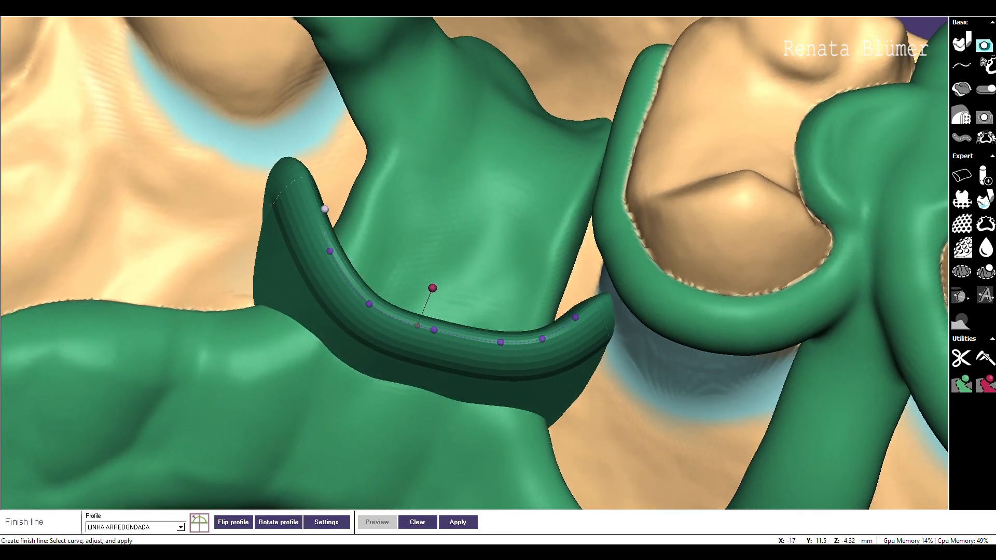
drag(327, 211, 337, 213)
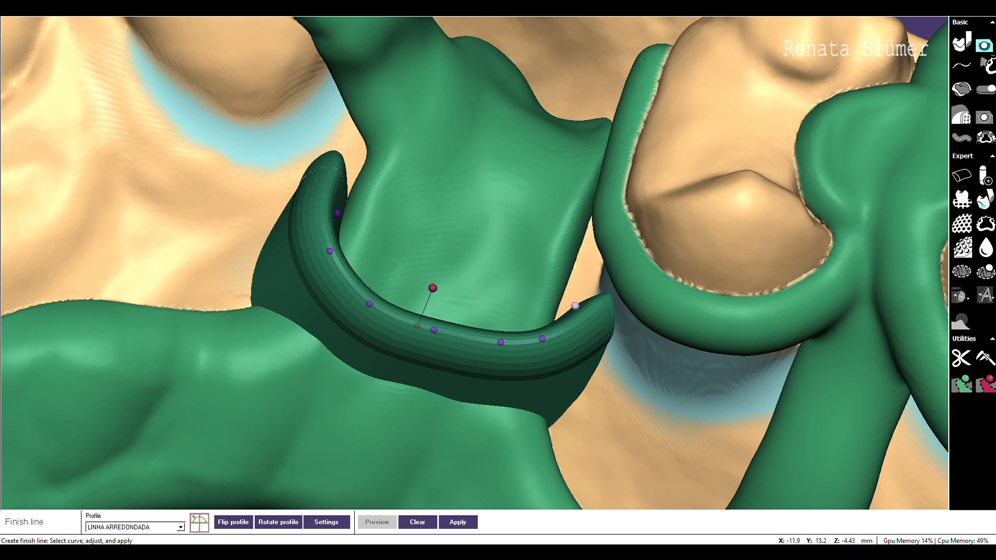
drag(566, 294, 567, 294)
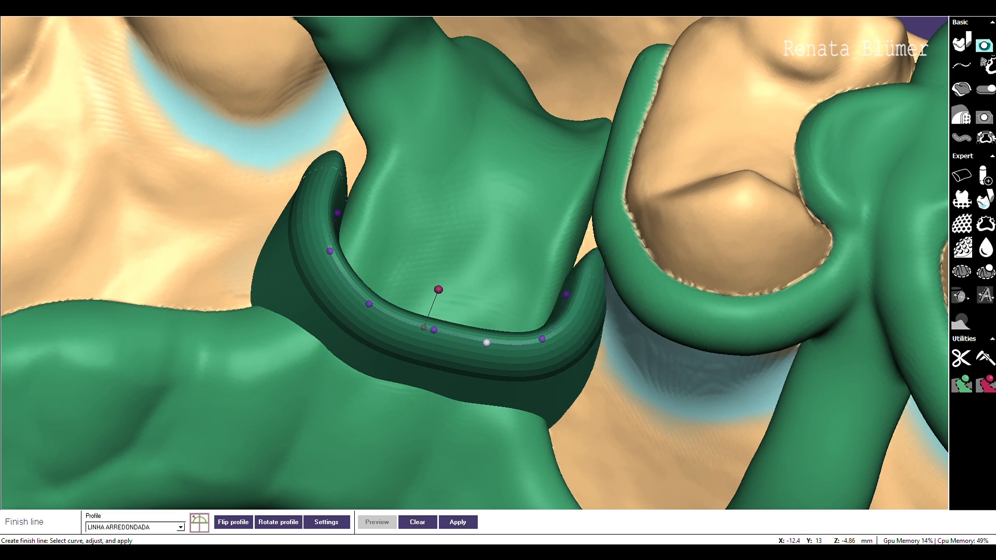
drag(487, 343, 485, 343)
scroll(413, 364, down, 5)
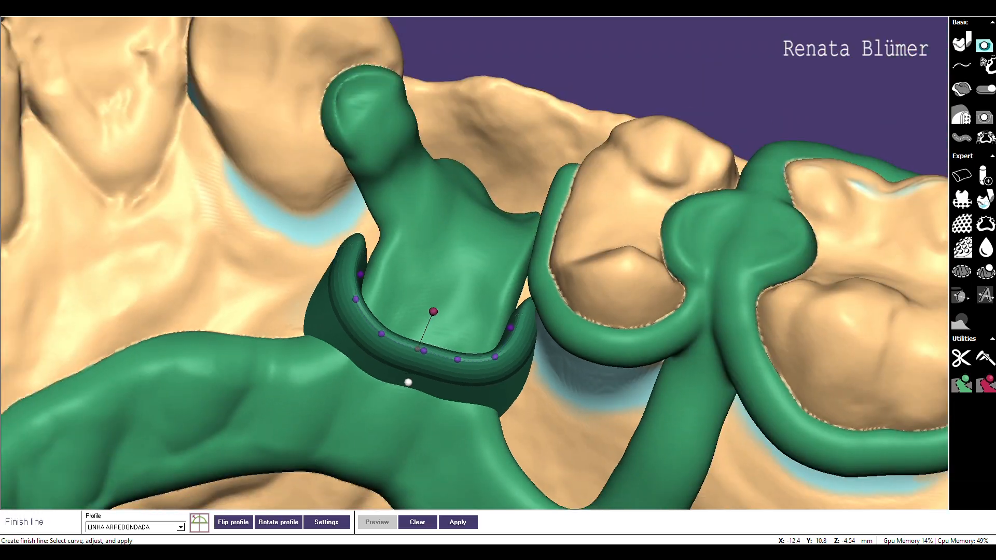
Slightly readjust the finish line's tilt and apply it to the framework
right_drag(388, 400, 385, 413)
scroll(447, 385, up, 4)
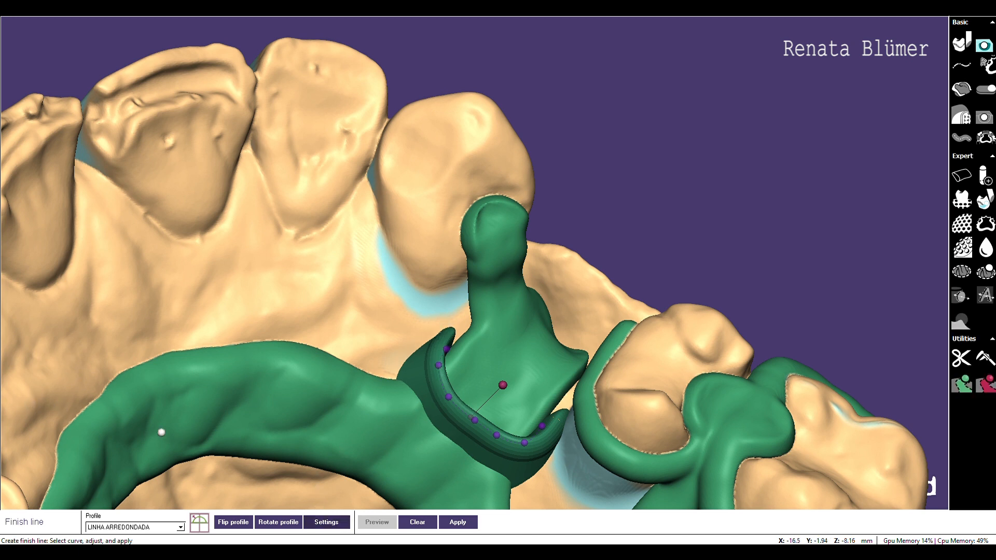
right_drag(434, 382, 414, 388)
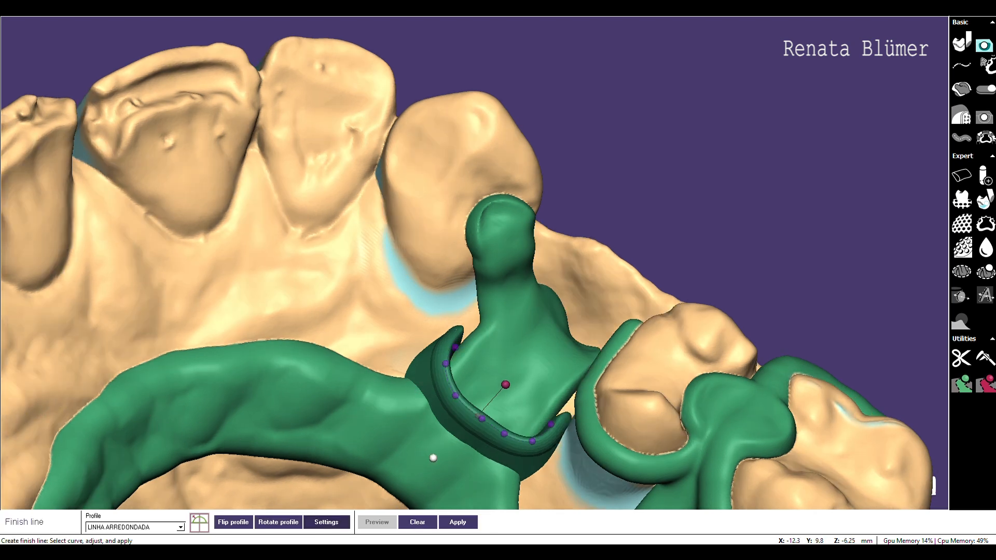
right_drag(433, 459, 422, 462)
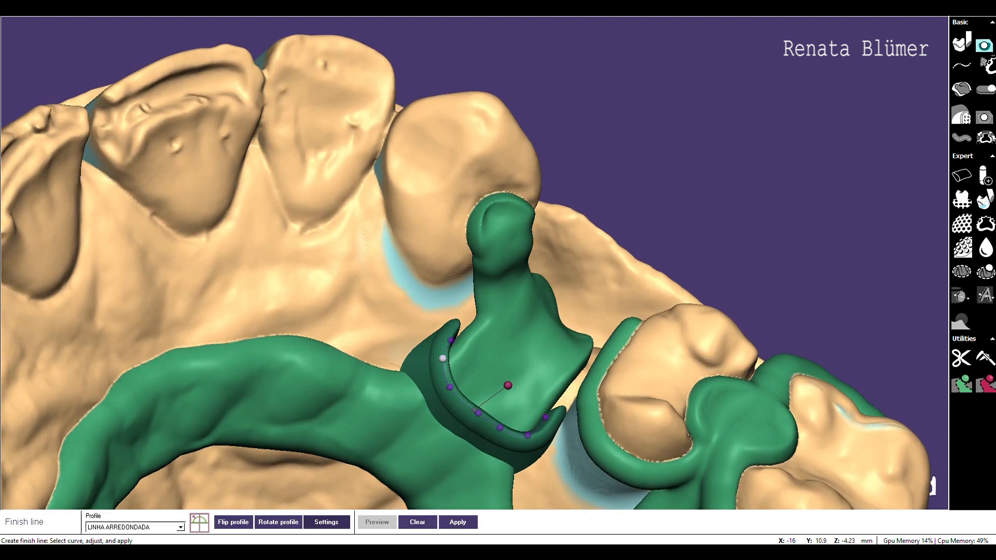
drag(508, 385, 506, 387)
right_drag(582, 287, 562, 283)
click(467, 528)
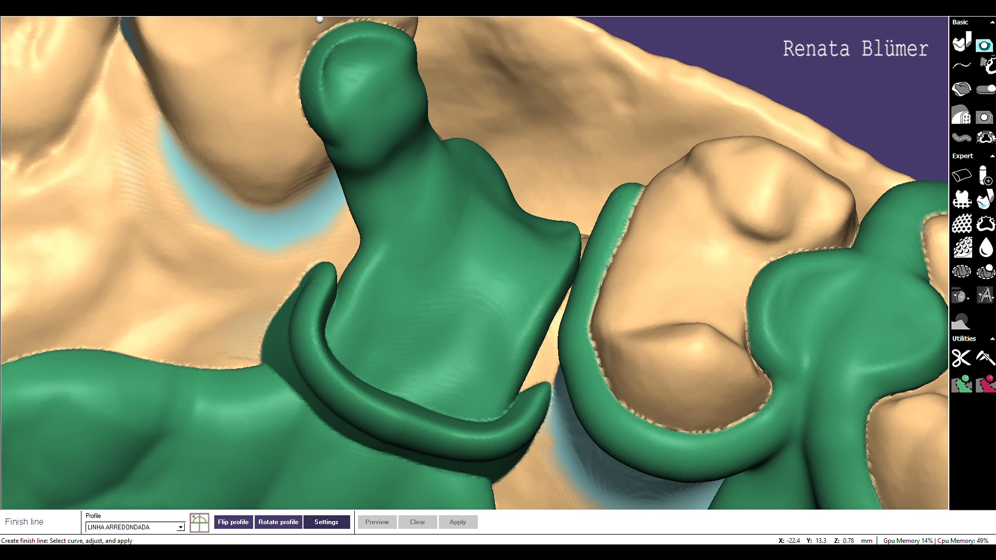
Open a round hole in the canine wax patch and smooth the wax with a 2.25 mm tool
click(963, 89)
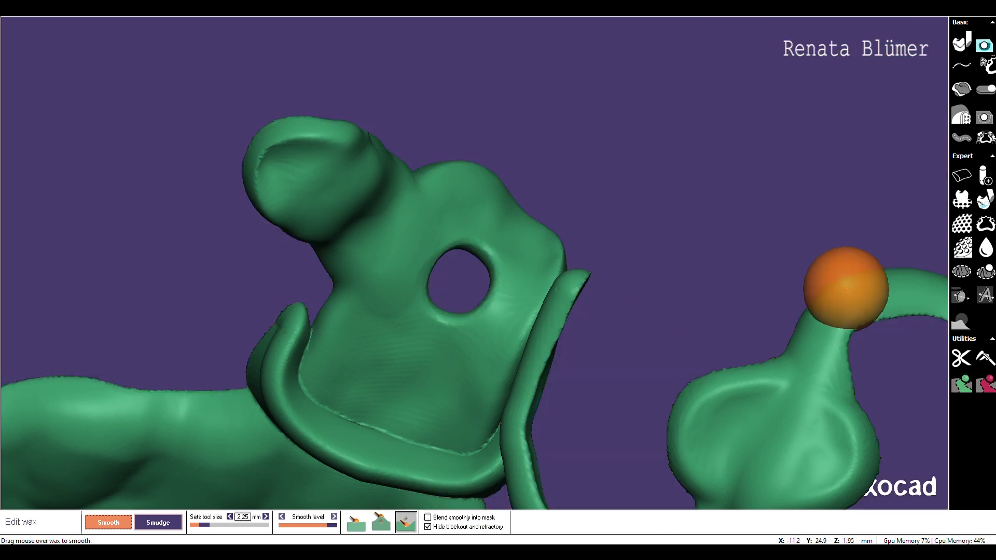
Place a post in the round hole of the canine wax patch, with 4.87 mm thickness and 3.61 mm length
click(986, 176)
mouse_move(442, 284)
mouse_down()
mouse_move(462, 280)
mouse_move(438, 222)
mouse_move(429, 227)
mouse_move(586, 257)
mouse_move(434, 343)
mouse_move(400, 290)
mouse_move(465, 351)
mouse_move(456, 280)
mouse_up()
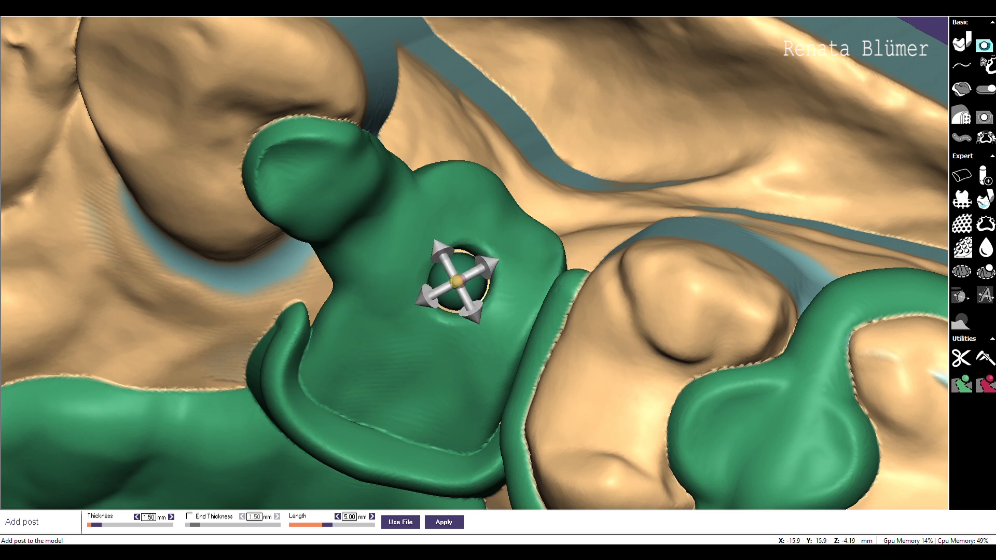
middle_drag(593, 332, 586, 259)
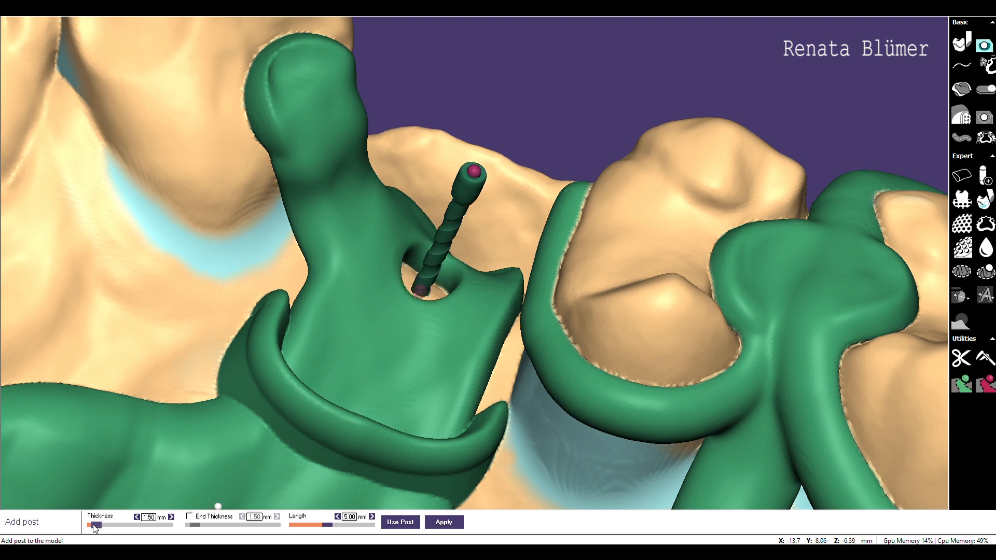
drag(94, 528, 123, 529)
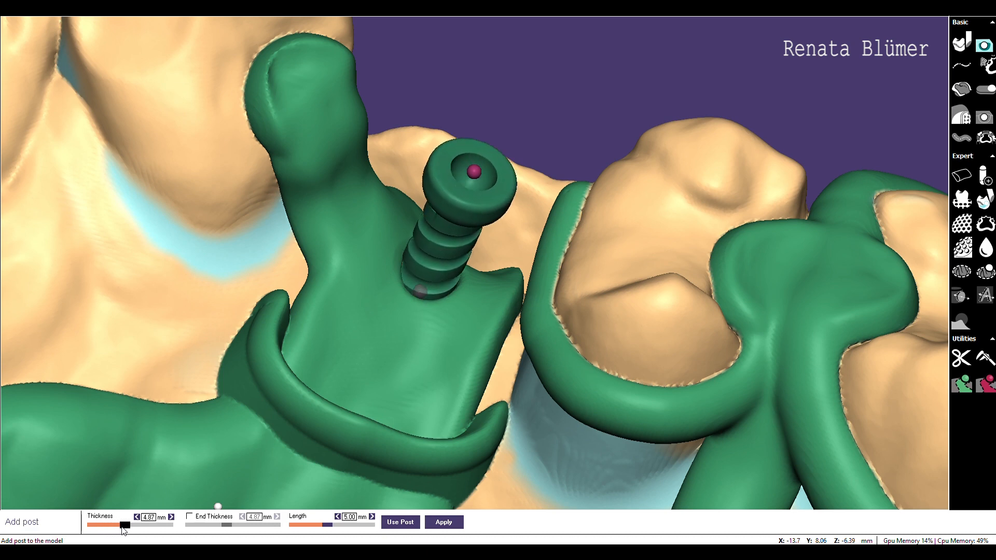
middle_drag(398, 411, 398, 411)
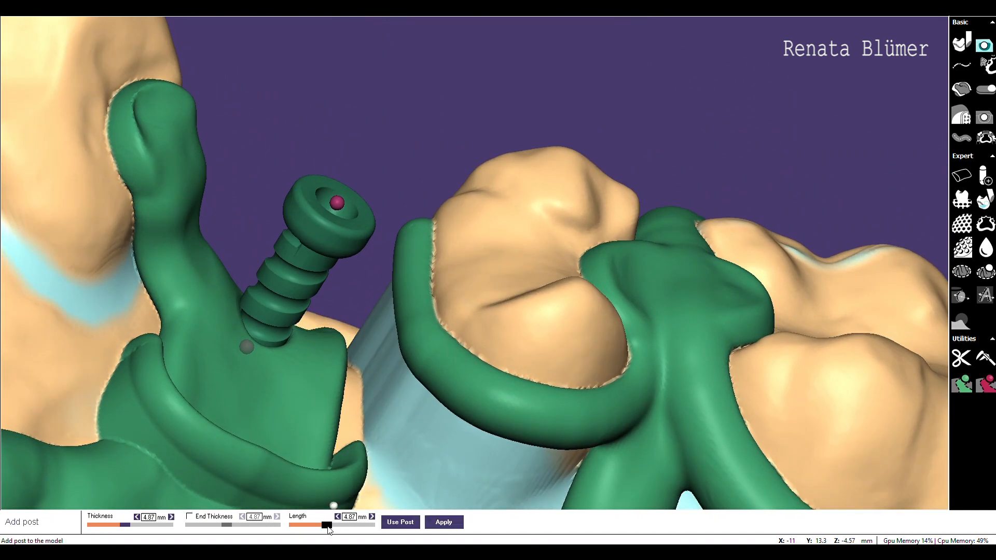
drag(328, 529, 317, 530)
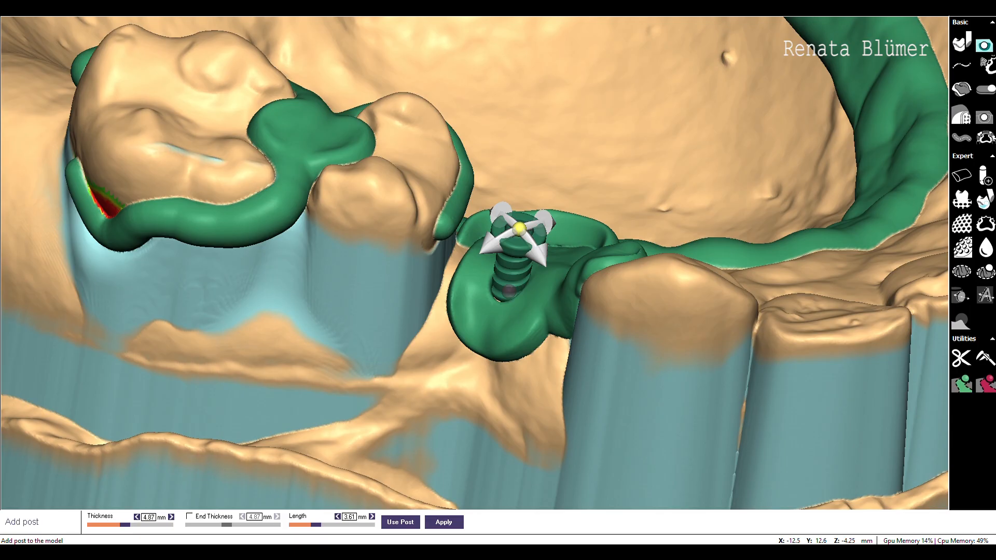
Slightly adjust the post's inclination at its head and apply the post to the framework
drag(519, 228, 523, 230)
middle_drag(594, 181, 593, 182)
right_drag(593, 181, 593, 181)
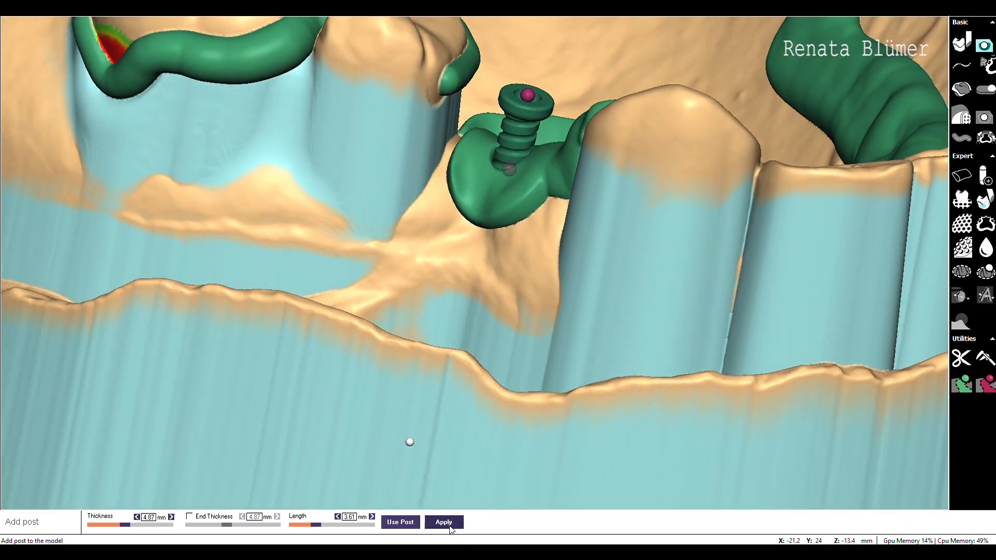
click(445, 524)
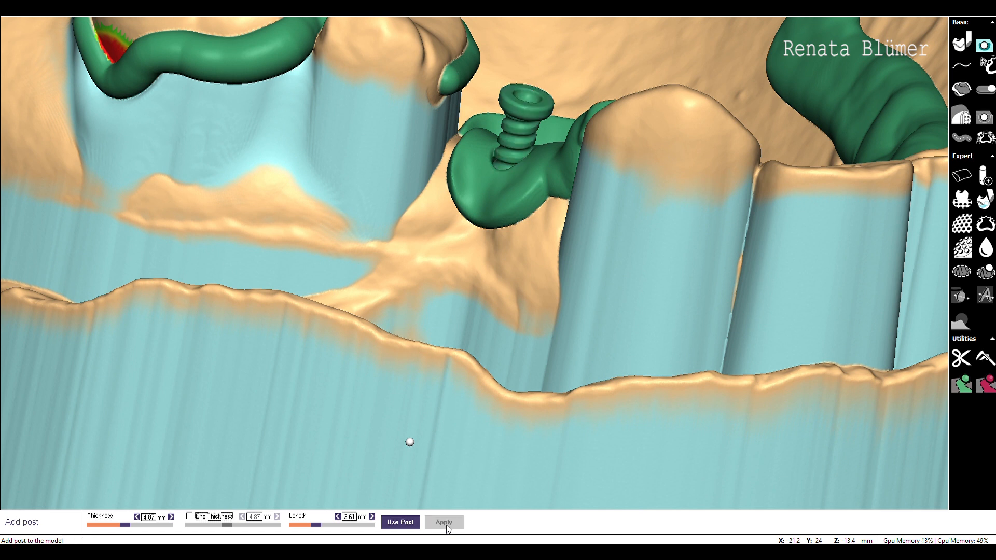
Smooth the seam between the finish line and the palatal connector with a 2.25 mm wax smoothing tool
click(305, 219)
middle_drag(305, 219, 310, 210)
mouse_move(285, 302)
middle_down()
mouse_move(262, 331)
mouse_move(390, 381)
middle_up()
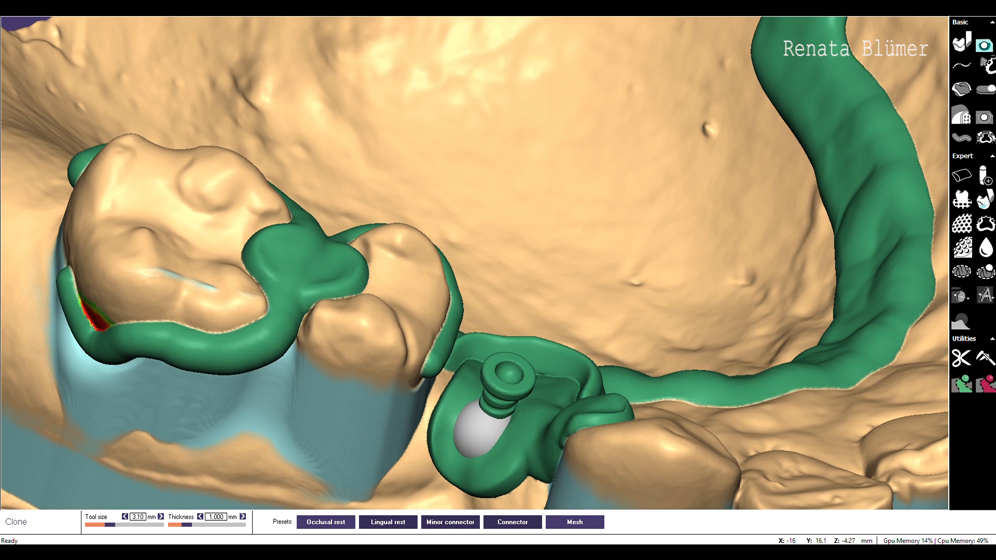
middle_drag(570, 222, 550, 214)
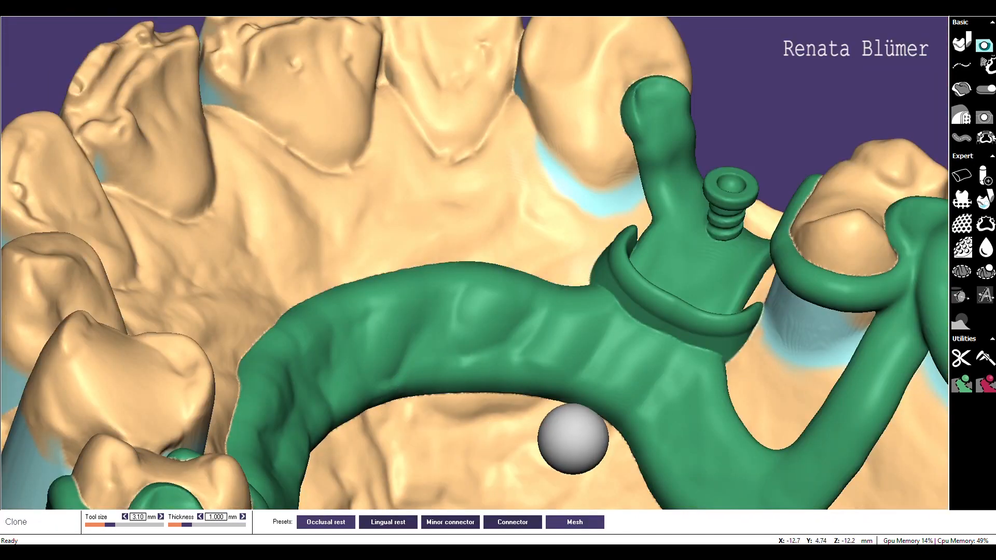
scroll(733, 362, up, 1)
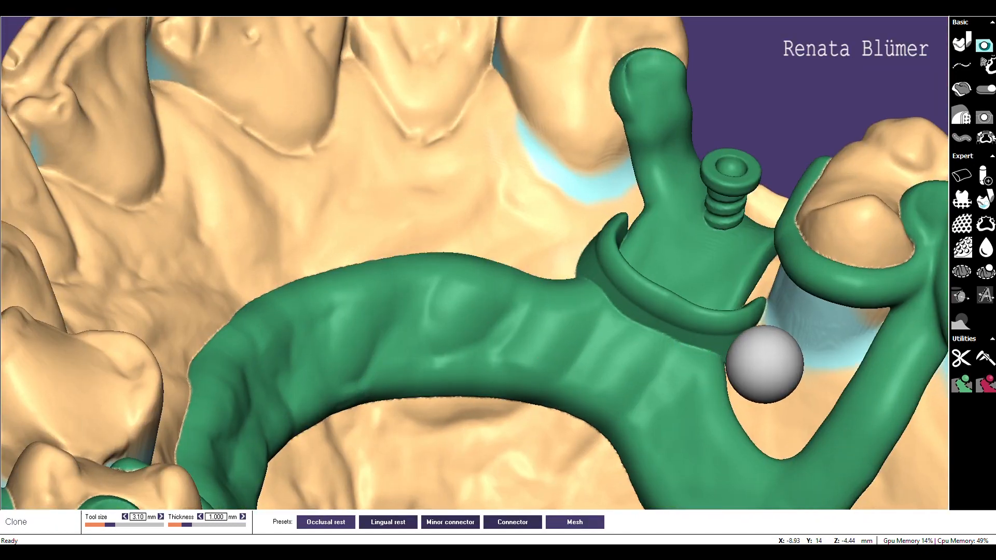
scroll(764, 365, up, 3)
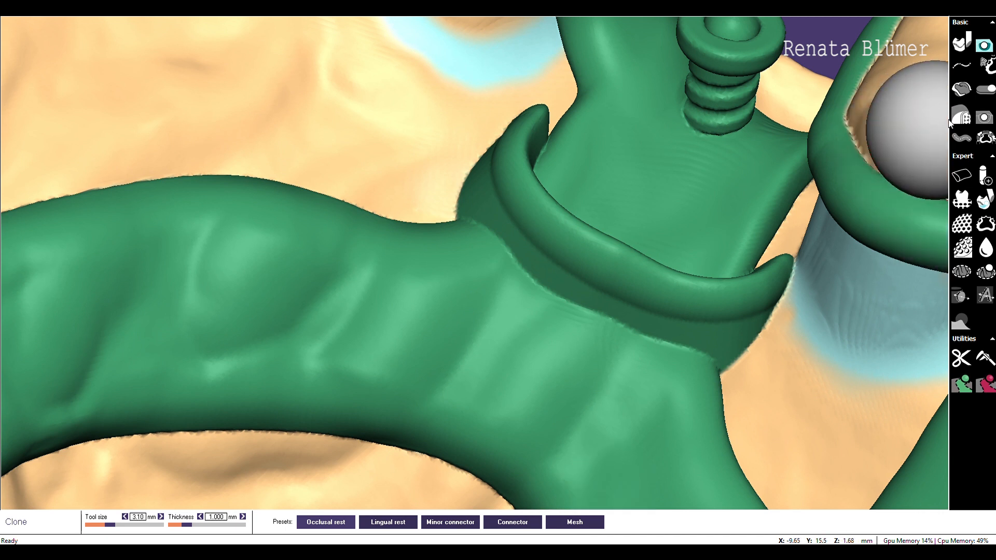
click(984, 117)
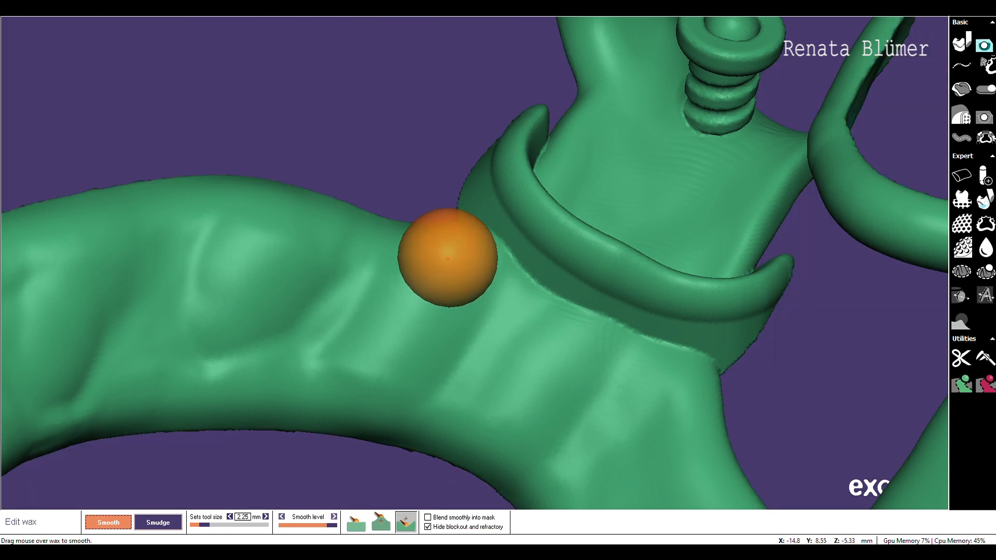
mouse_move(456, 207)
mouse_down()
mouse_move(658, 356)
mouse_move(796, 407)
mouse_up()
mouse_move(409, 189)
mouse_down()
mouse_move(475, 216)
mouse_move(594, 318)
mouse_move(780, 427)
mouse_move(818, 358)
mouse_up()
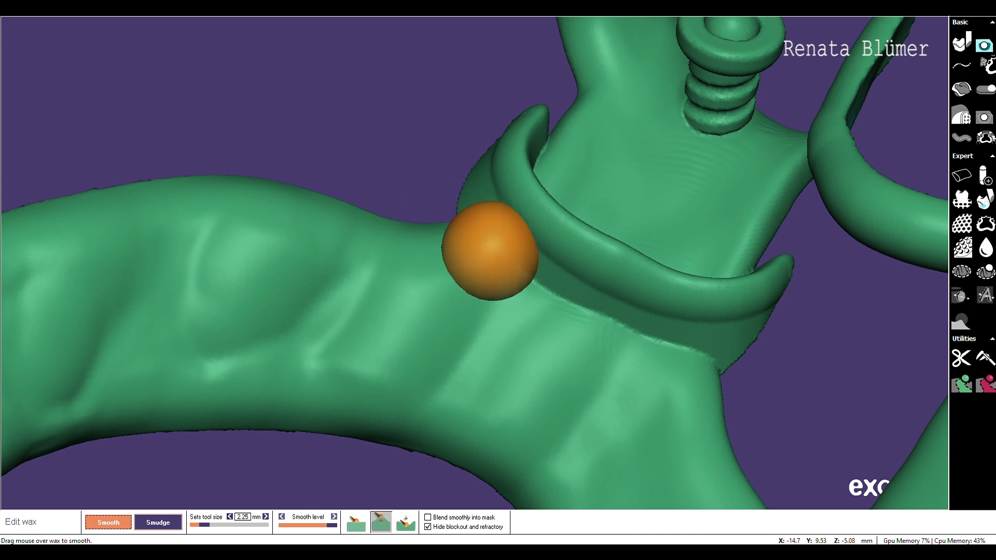
drag(510, 303, 702, 378)
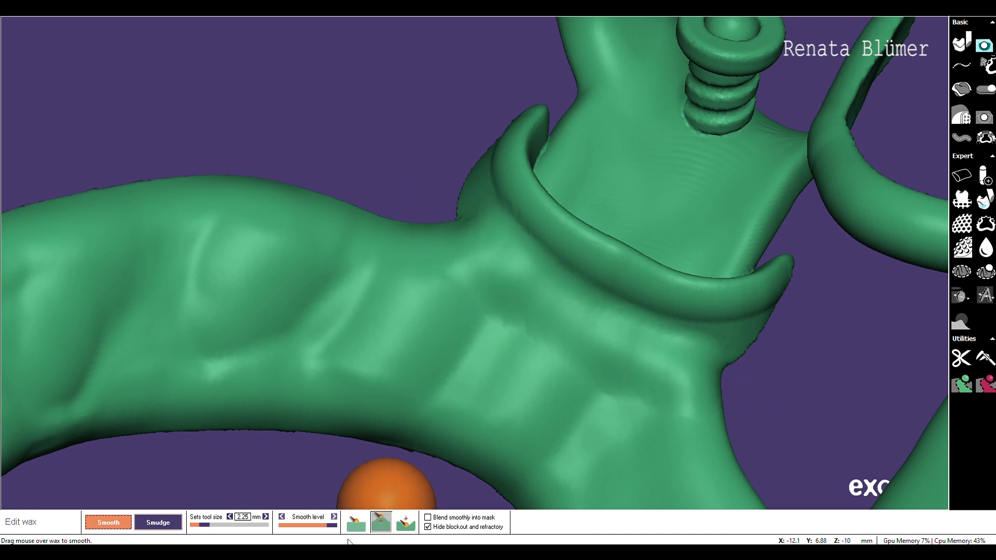
Reduce the smooth level, change the smoothing mode and smooth both outer ends of the finish line into the connector
click(352, 521)
drag(337, 526, 323, 529)
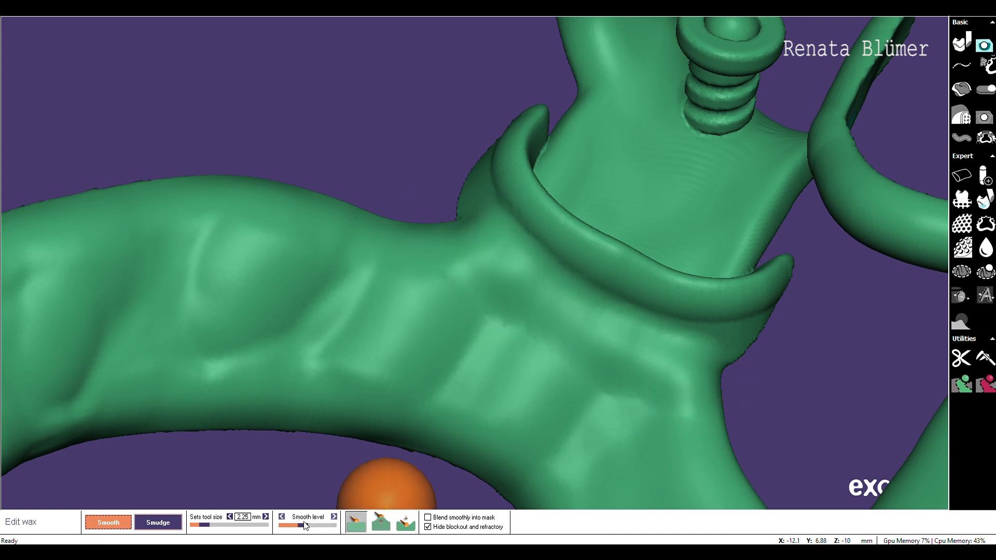
mouse_move(779, 369)
mouse_down()
mouse_move(763, 339)
mouse_move(800, 246)
mouse_up()
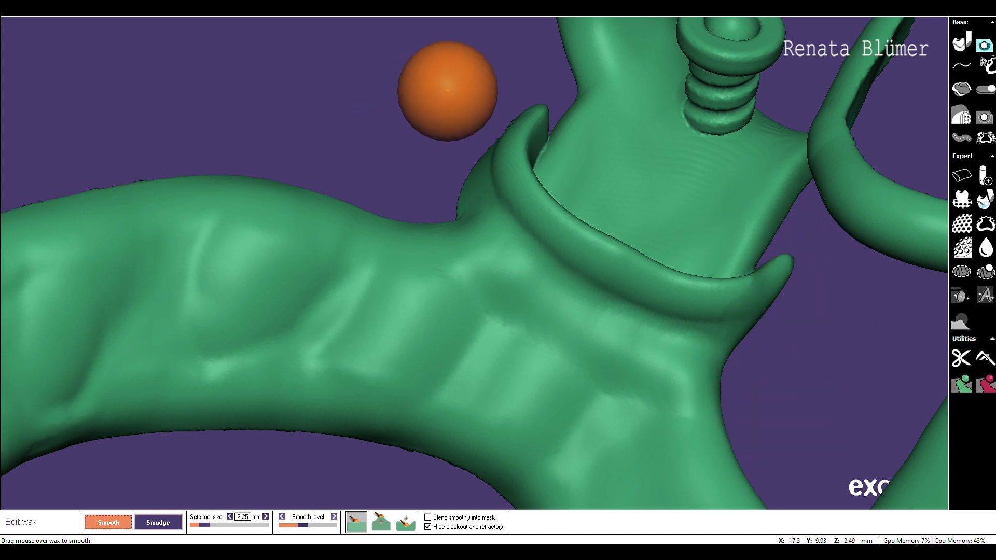
mouse_move(479, 153)
mouse_down()
mouse_move(469, 130)
mouse_move(426, 187)
mouse_move(474, 147)
mouse_move(465, 195)
mouse_up()
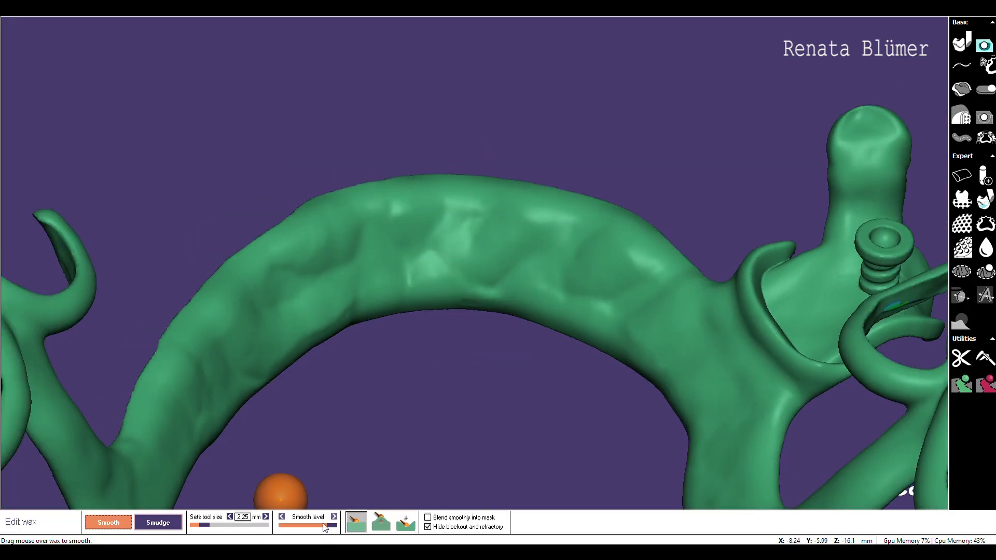
Enlarge the smoothing tool to 6.00 mm, lower the smooth level and even out the palatal connector's surface along its arch
drag(323, 530, 311, 530)
scroll(427, 422, up, 2)
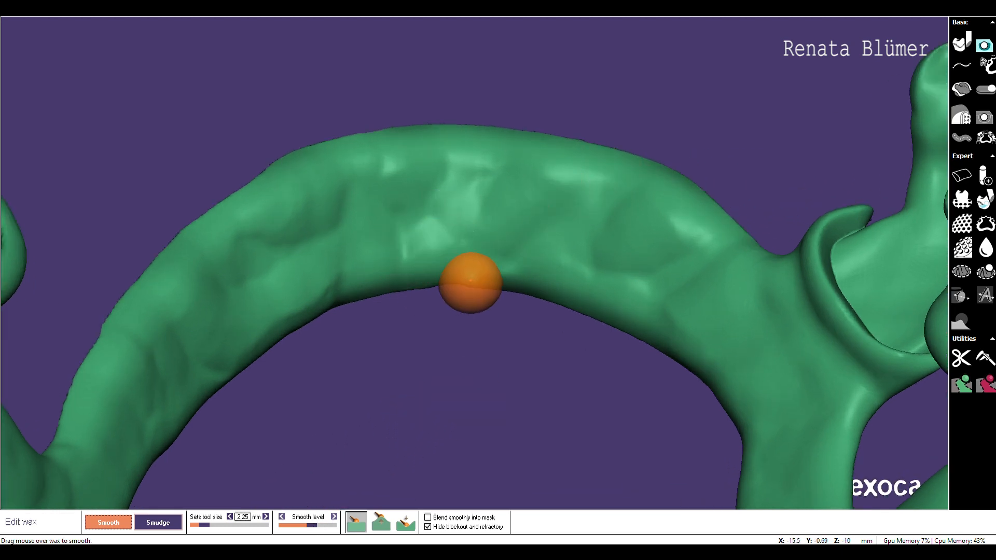
shift+scroll(496, 262, up, 5)
mouse_move(604, 176)
mouse_down()
mouse_move(549, 238)
mouse_move(656, 259)
mouse_move(651, 249)
mouse_up()
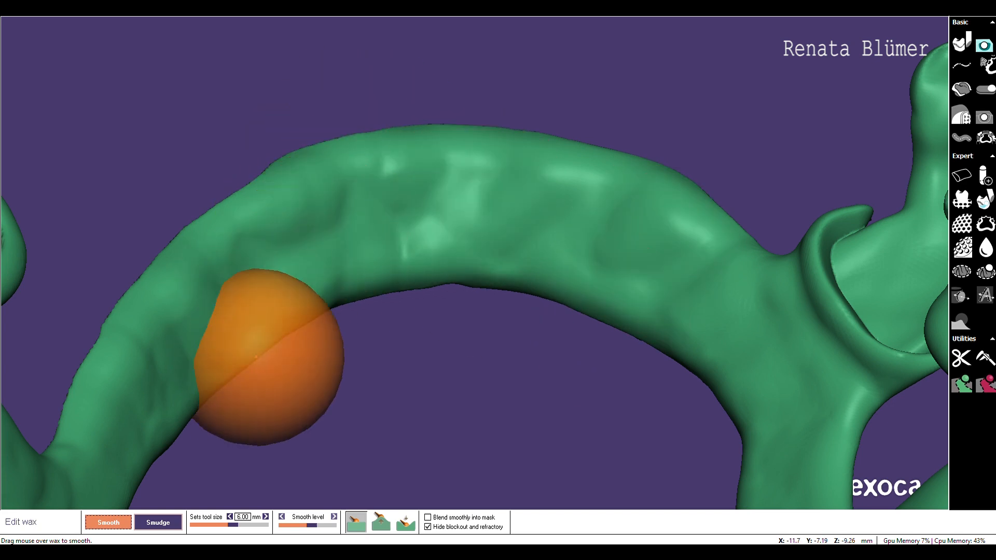
mouse_move(336, 416)
middle_down()
mouse_move(399, 317)
mouse_move(345, 406)
middle_up()
right_drag(349, 322, 410, 340)
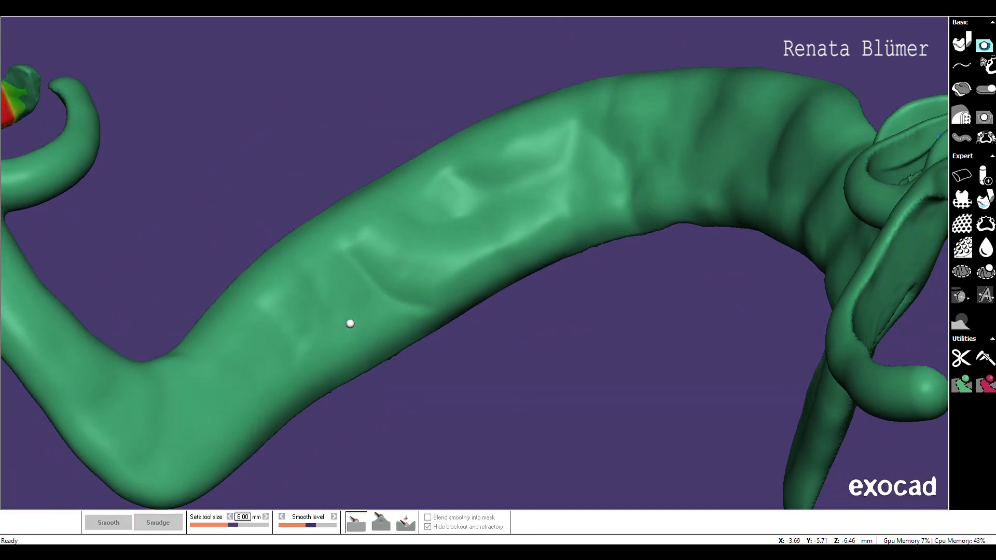
mouse_move(300, 315)
mouse_down()
mouse_move(456, 231)
mouse_move(399, 293)
mouse_move(363, 298)
mouse_move(216, 434)
mouse_move(487, 182)
mouse_move(618, 189)
mouse_up()
right_drag(702, 348, 742, 335)
drag(585, 129, 710, 223)
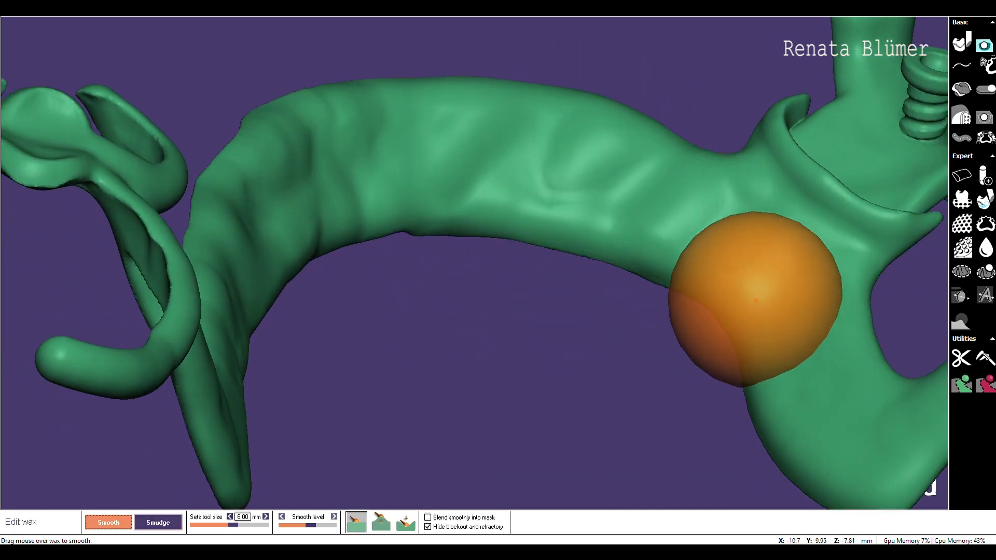
right_drag(377, 326, 581, 296)
scroll(544, 312, down, 5)
middle_drag(585, 294, 489, 346)
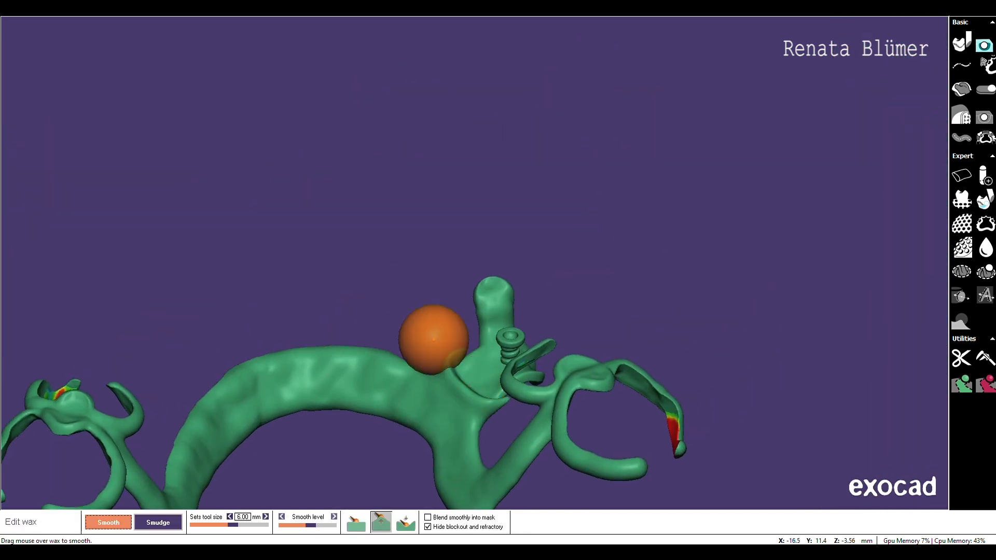
mouse_move(207, 416)
middle_down()
mouse_move(313, 291)
mouse_move(365, 275)
middle_up()
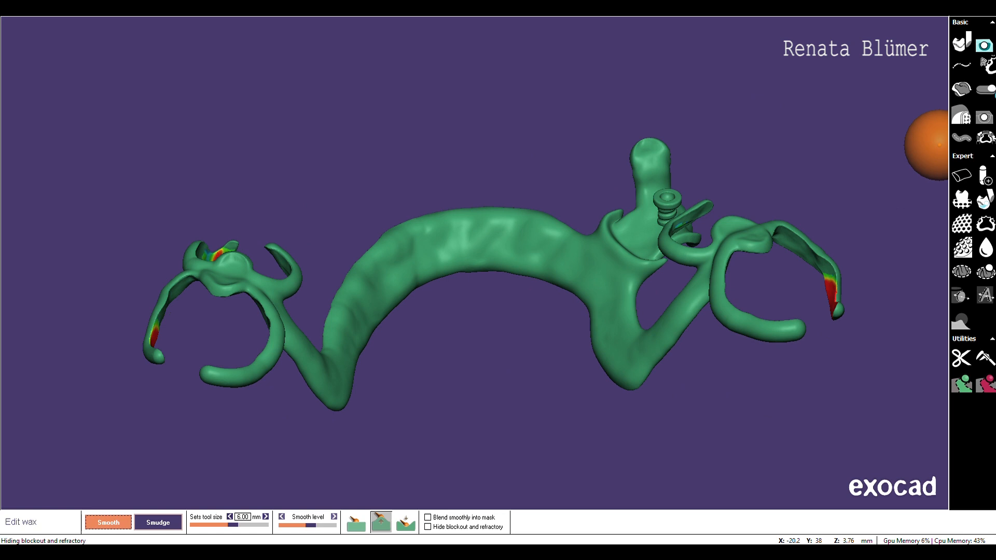
Switch to the Clone tool and set its wax thickness to 0.7 mm
click(989, 90)
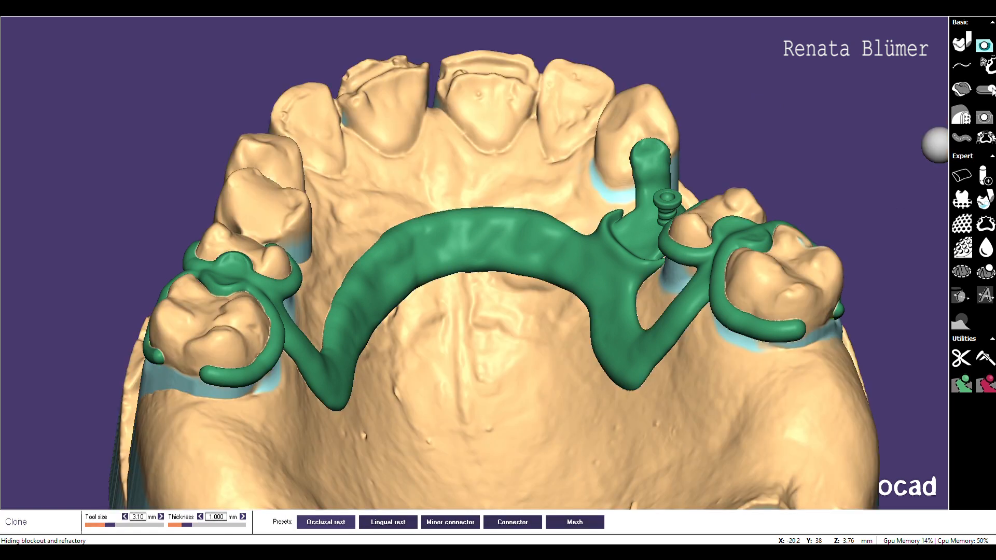
middle_drag(810, 145, 768, 160)
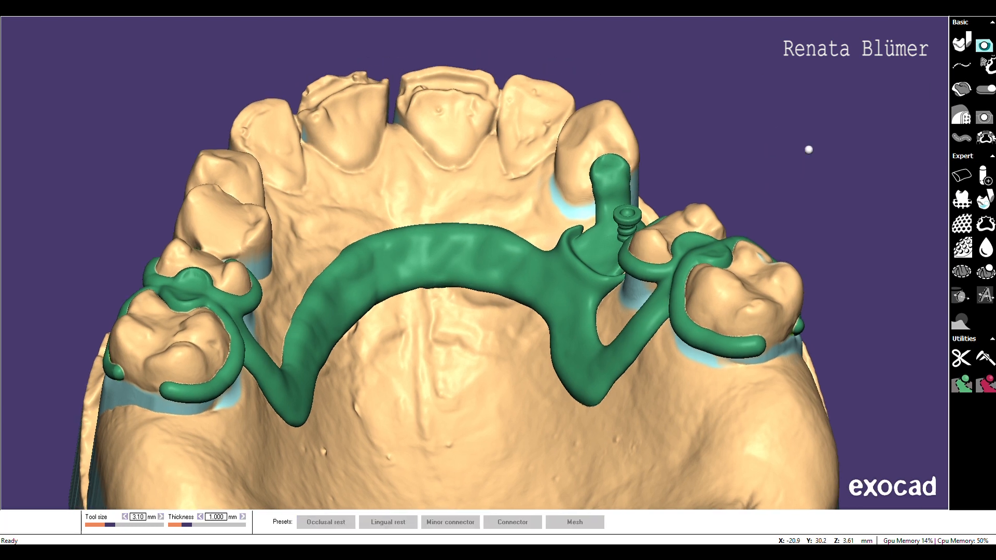
mouse_move(396, 415)
right_down()
mouse_move(364, 431)
mouse_move(367, 444)
mouse_move(401, 410)
right_up()
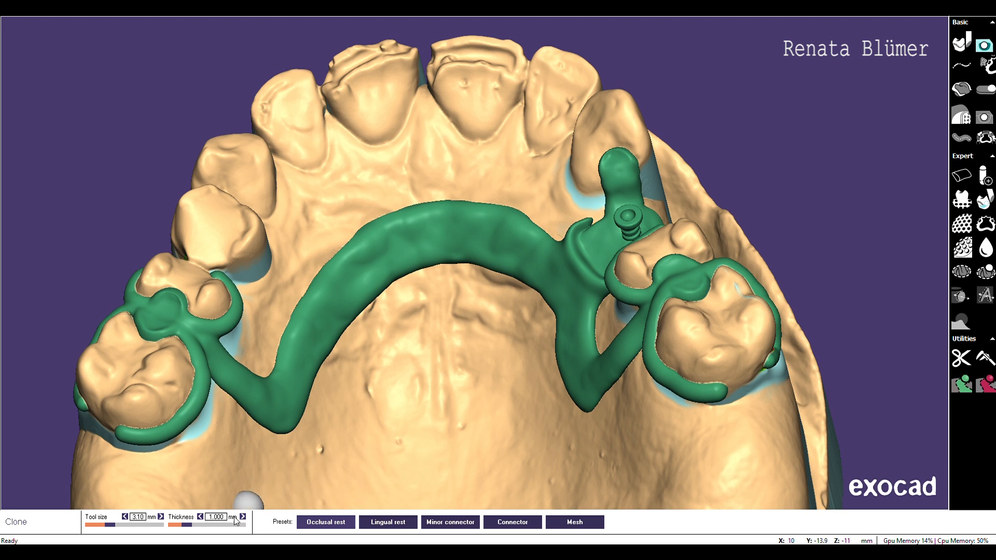
click(203, 518)
right_drag(307, 458, 288, 432)
Try a 6.35 mm wax patch at the connector's rear end opposite the post side and undo it
ctrl+scroll(288, 426, up, 9)
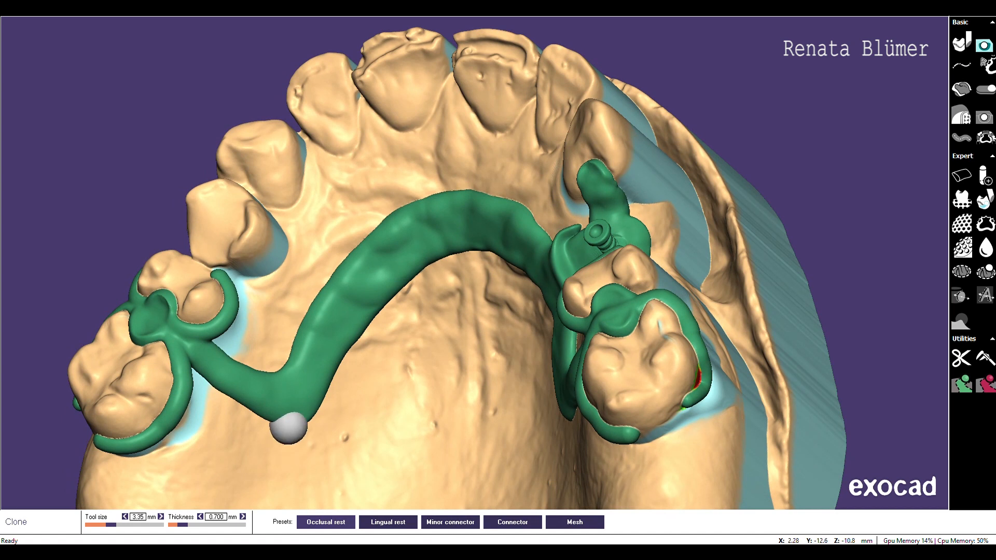
ctrl+scroll(289, 427, up, 4)
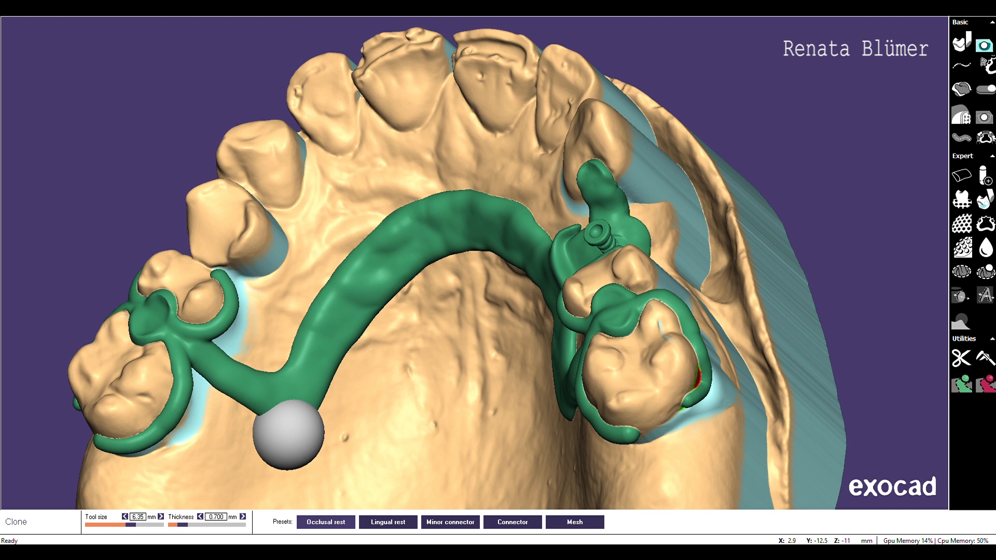
click(288, 434)
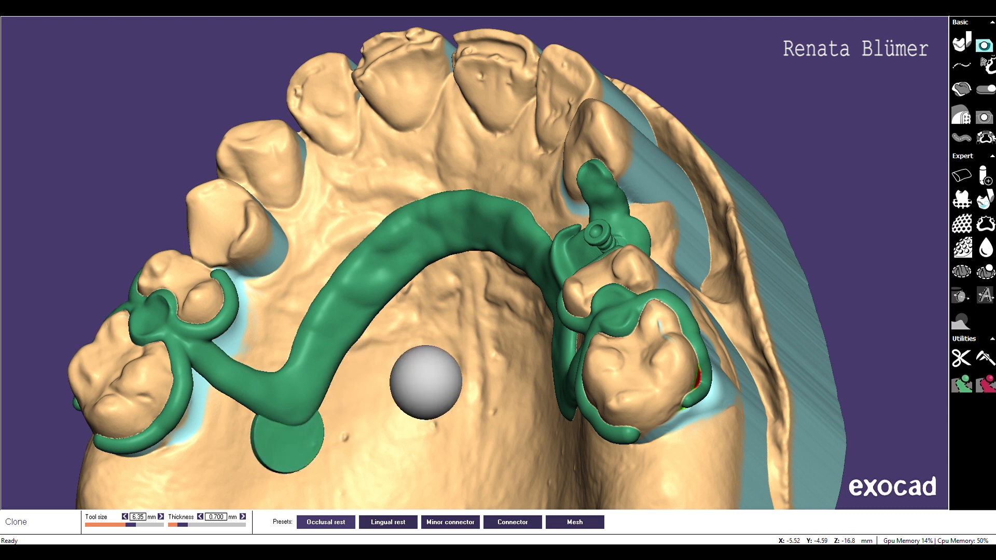
key(ctrl+z)
Add short 0.7 mm thick wax extensions behind both rear ends of the palatal connector, using a 4.60 mm tool size
ctrl+scroll(290, 420, down, 2)
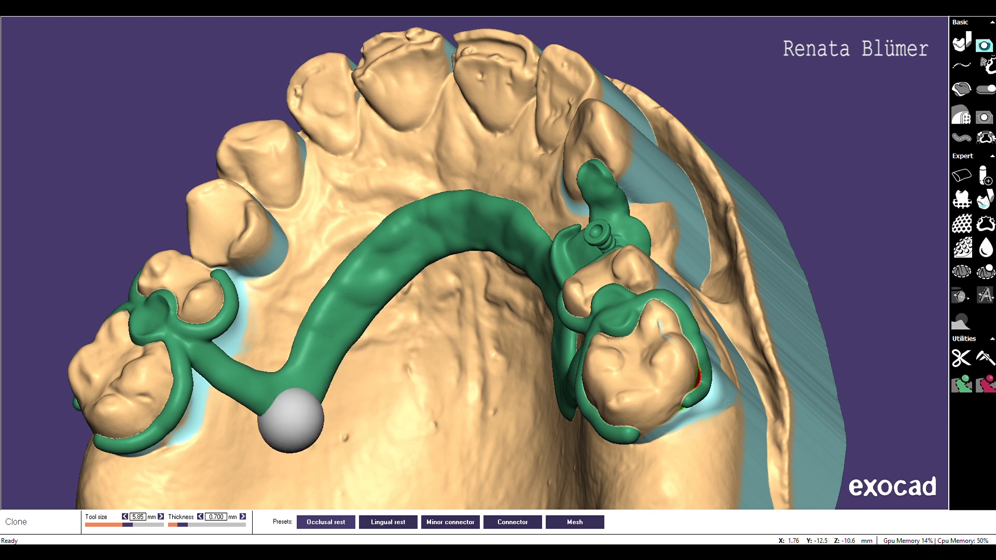
ctrl+scroll(290, 421, down, 4)
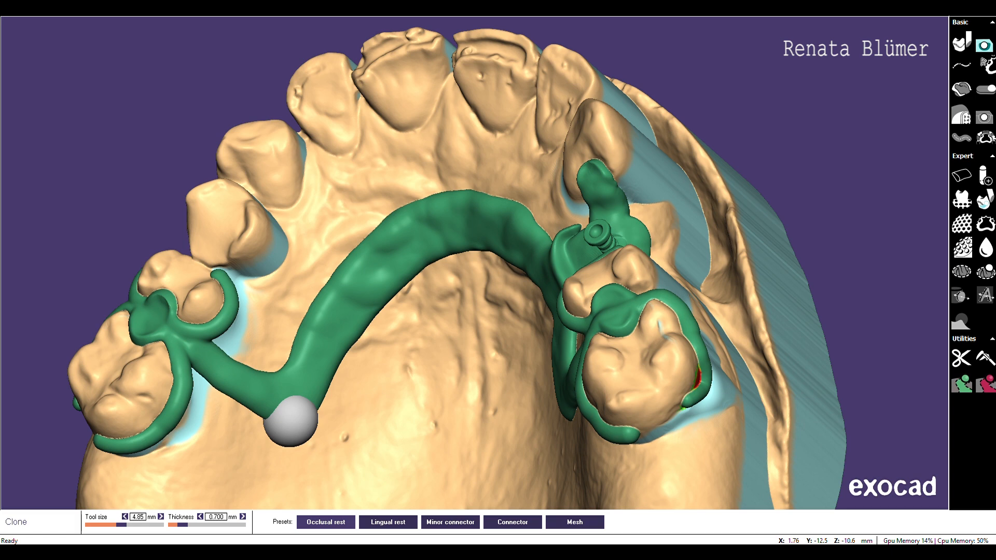
ctrl+scroll(290, 420, down, 1)
drag(289, 415, 280, 450)
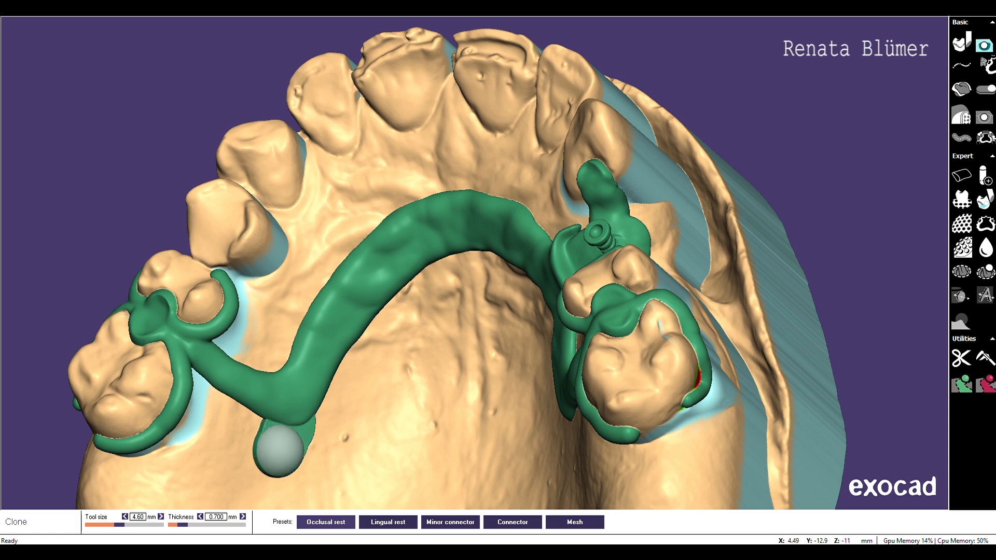
right_drag(360, 422, 593, 415)
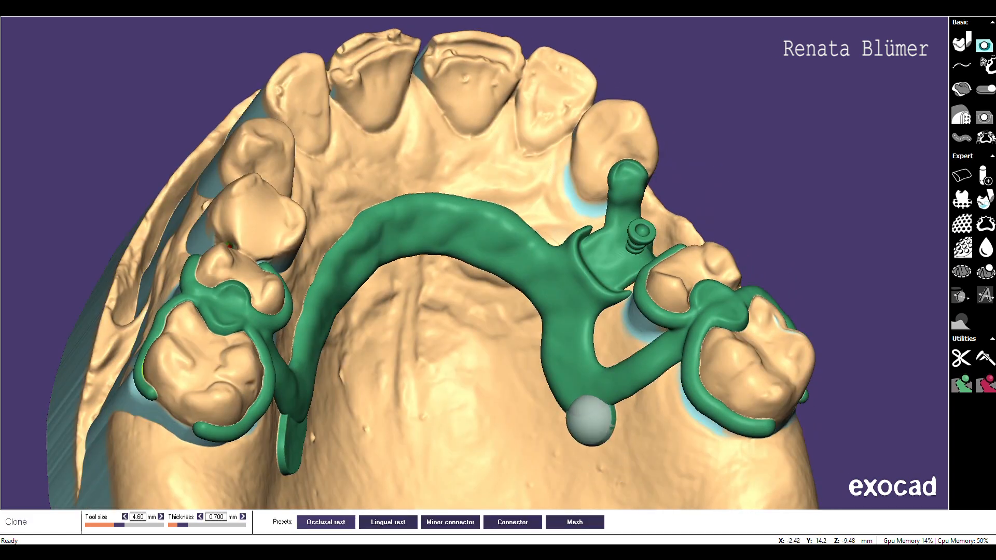
mouse_move(591, 421)
mouse_down()
mouse_move(599, 447)
mouse_move(594, 433)
mouse_up()
right_drag(465, 389, 371, 361)
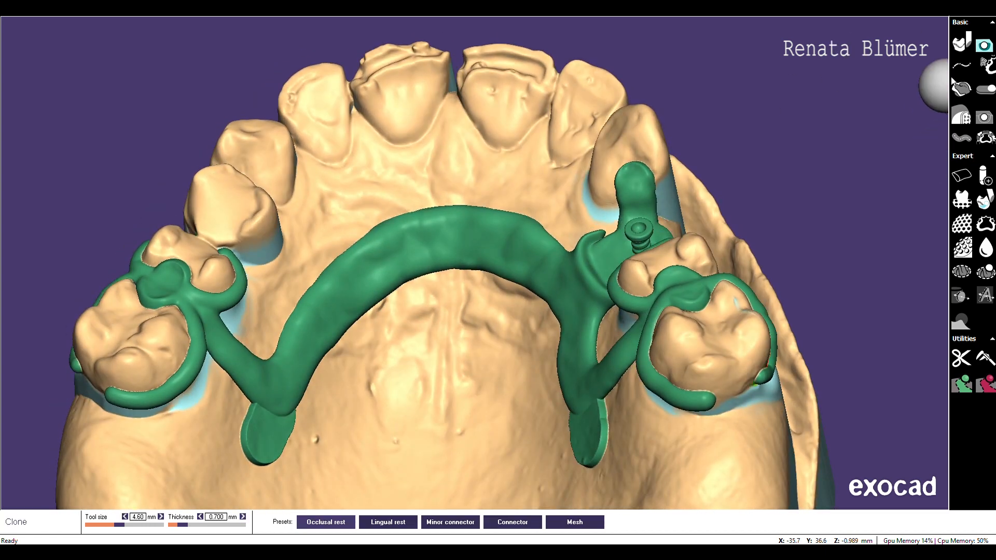
Draw a straight curve across the palate between the two rear wax extensions, changing the curve fitting mode and no longer leaving curves open
click(963, 66)
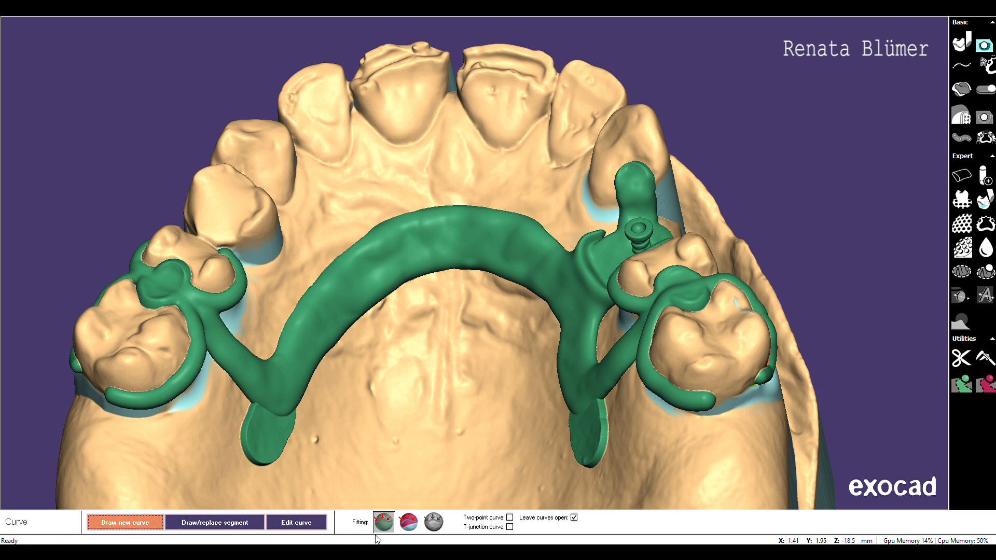
click(409, 521)
click(574, 519)
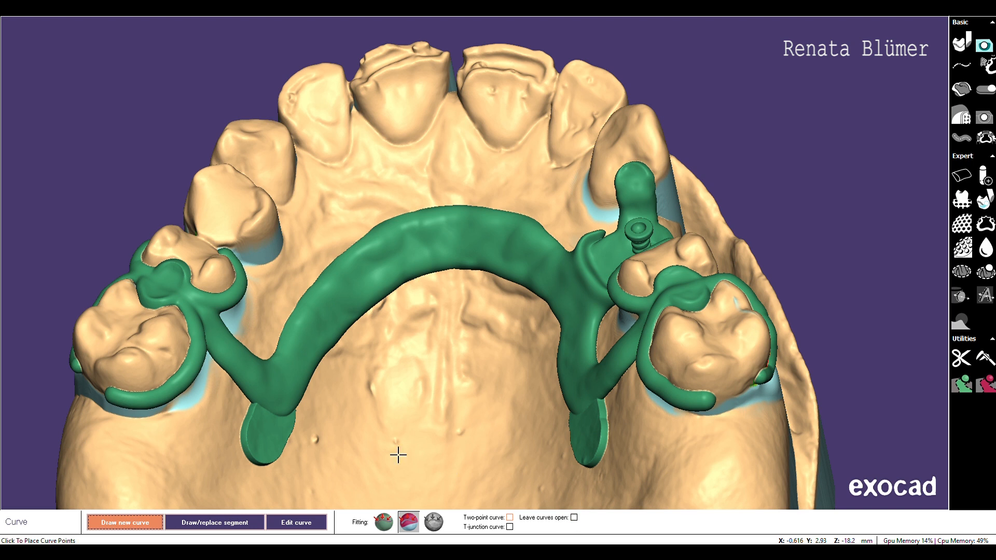
click(265, 424)
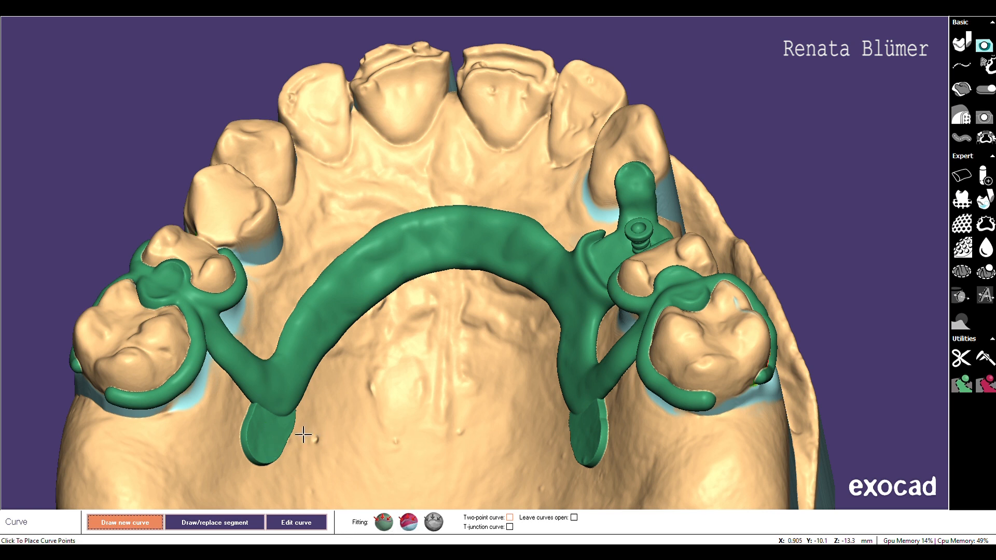
click(586, 426)
double_click(469, 418)
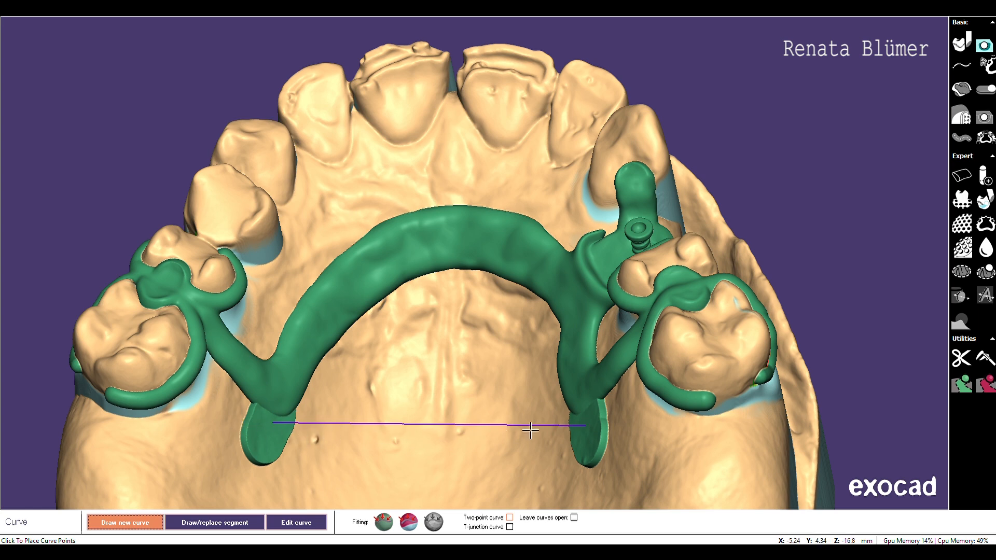
right_drag(498, 468, 519, 474)
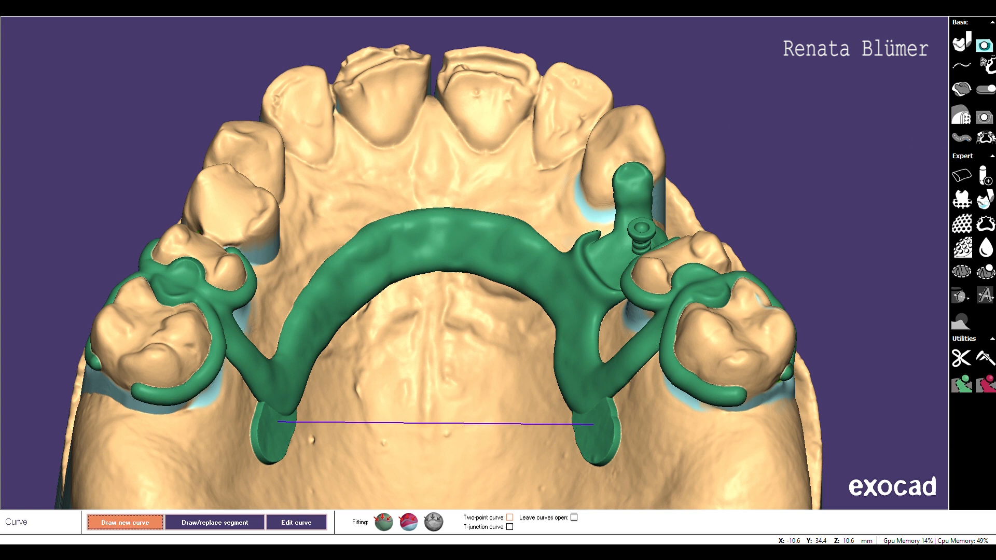
Turn the straight curve into a crossbar with the Pipe tool, using a 3.000 mm start diameter
click(962, 139)
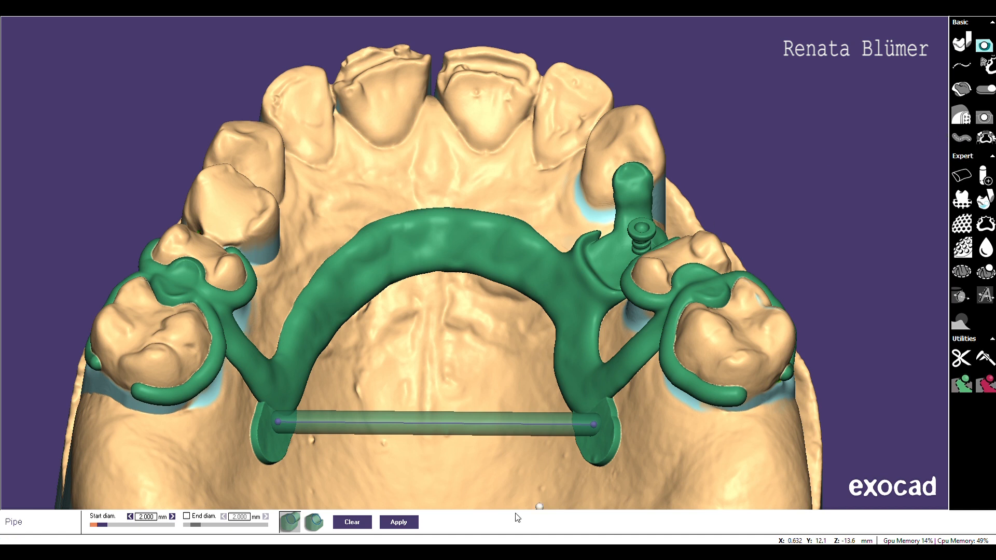
double_click(147, 517)
text(30)
key(Return)
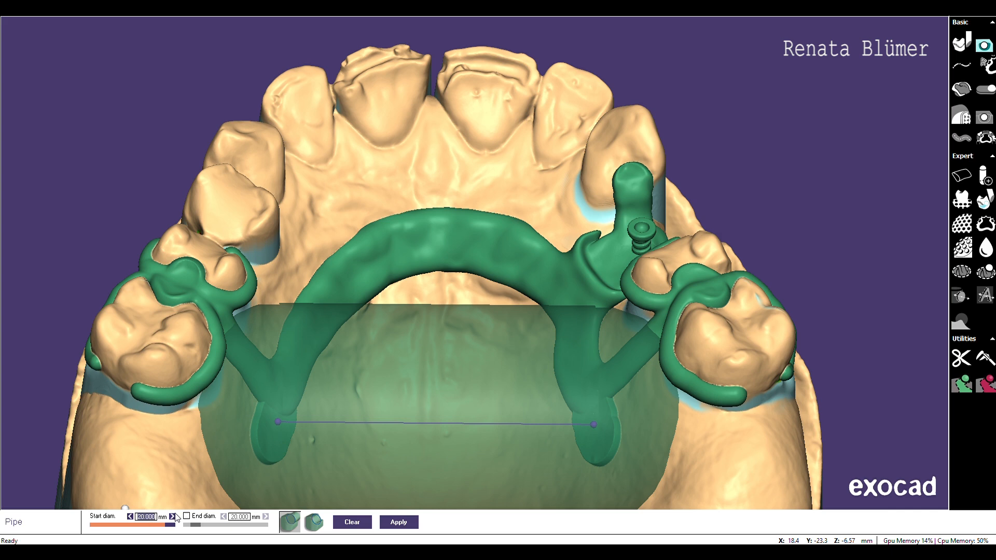
text(3.)
key(Return)
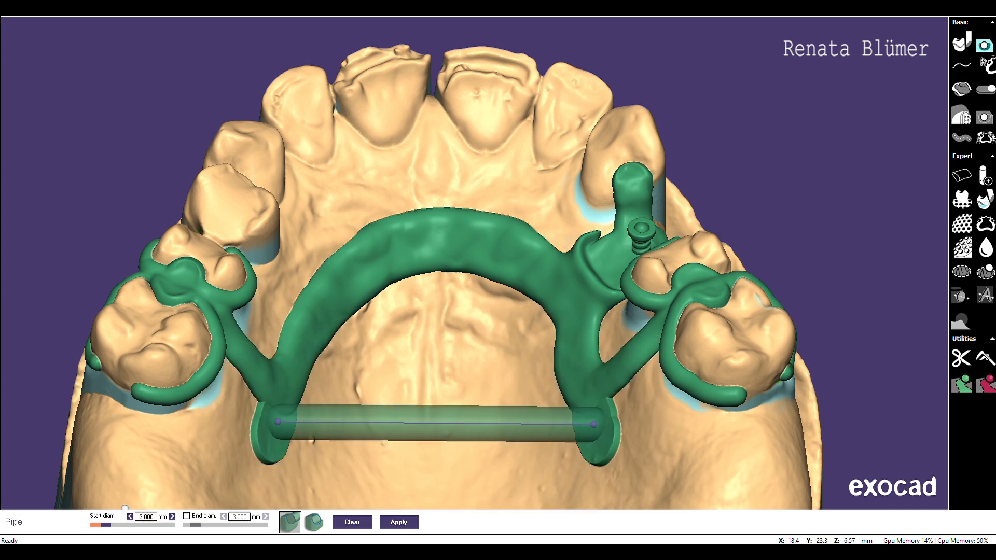
right_drag(389, 396, 389, 402)
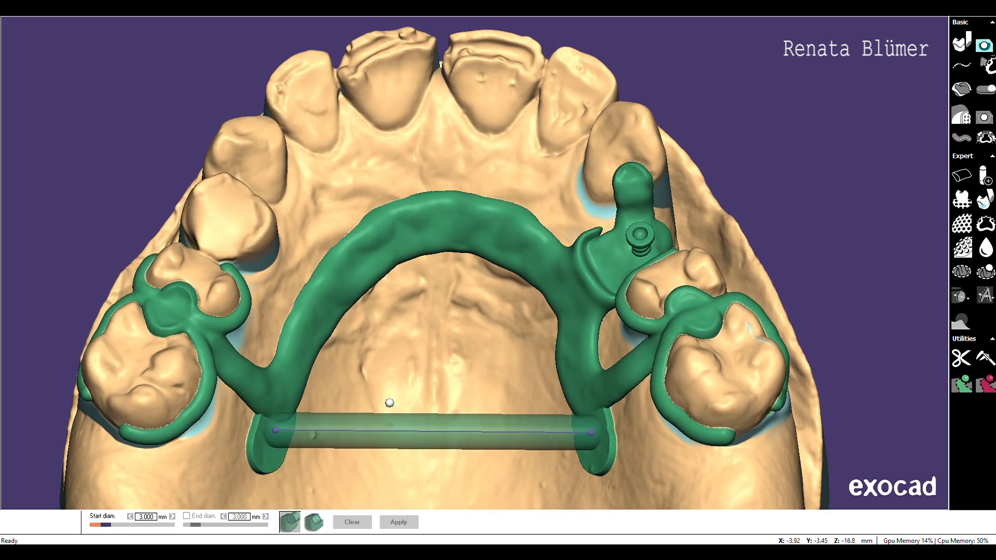
right_drag(271, 422, 562, 349)
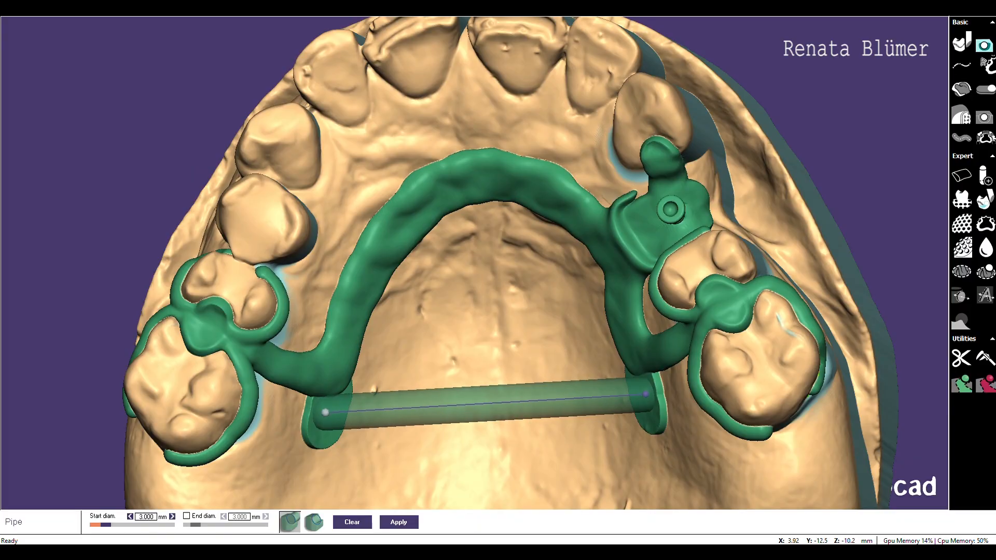
click(398, 517)
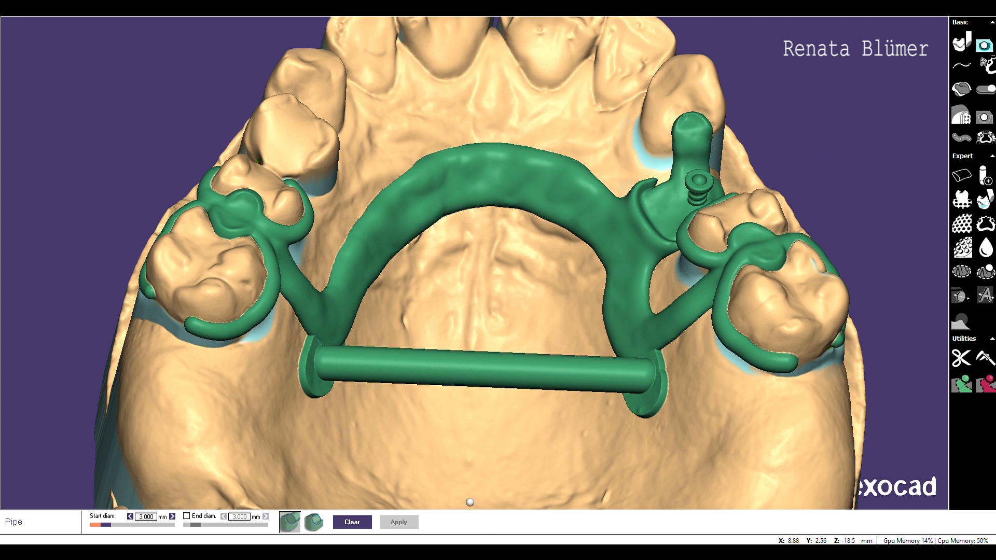
Try placing curve points from the rear extension opposite the canine post to the palate's midline behind the crossbar
middle_click(498, 285)
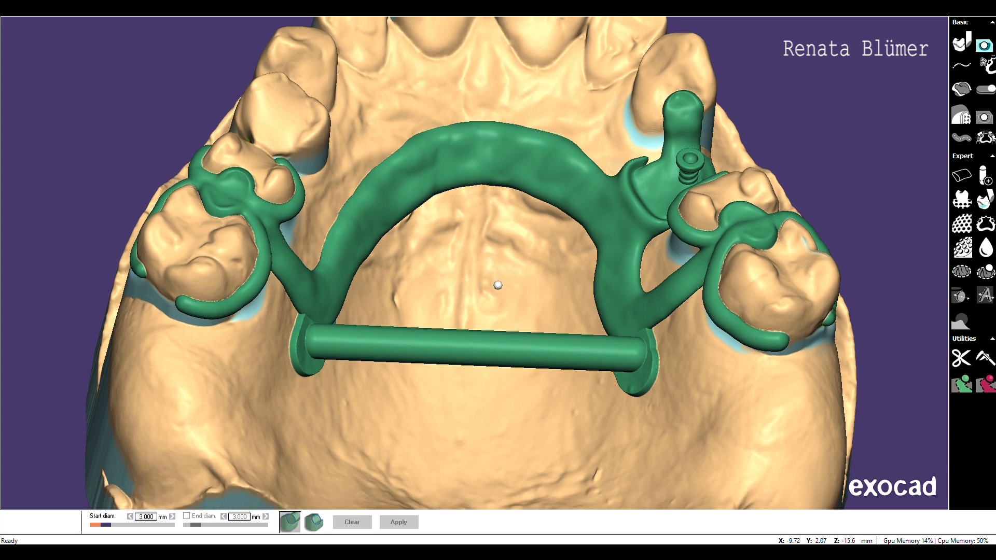
click(961, 66)
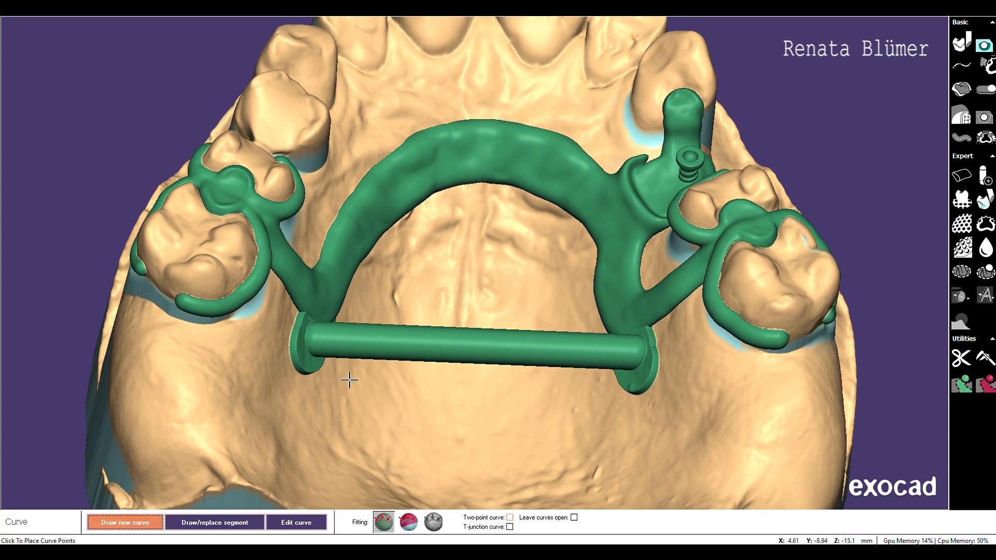
click(307, 351)
key(ctrl+z)
click(310, 358)
click(412, 522)
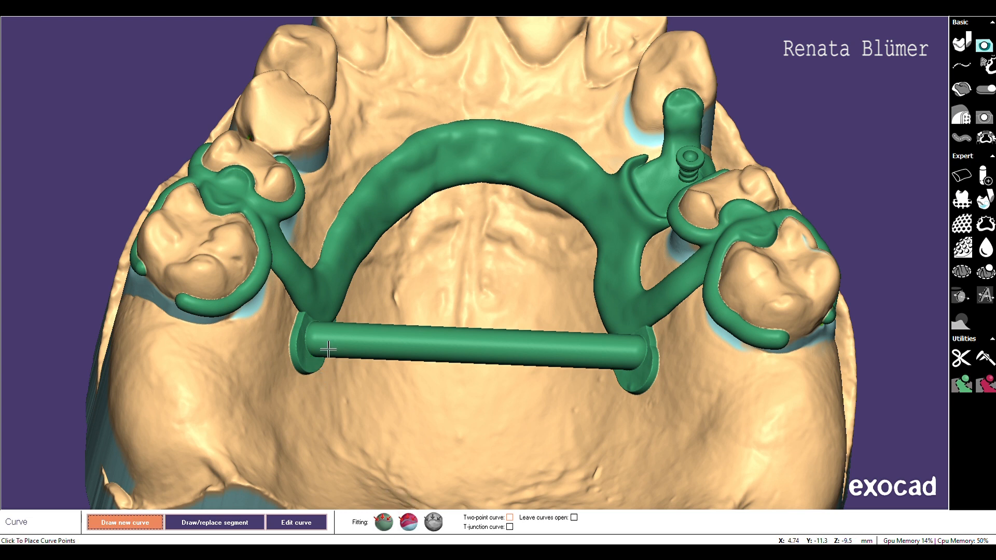
click(310, 359)
click(437, 432)
click(435, 446)
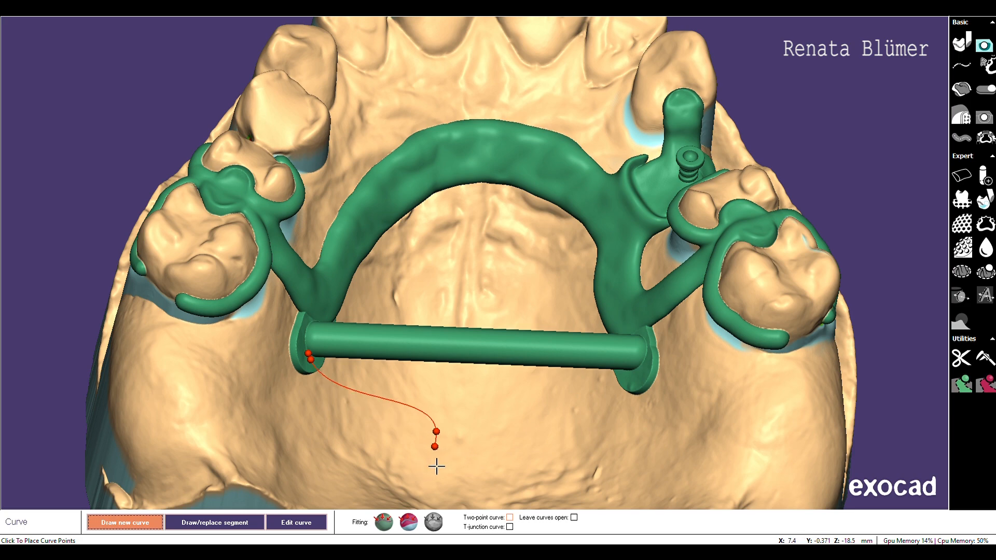
click(416, 468)
Try to continue the curve from the midline to the extension on the canine post side and undo the whole curve
right_drag(447, 473, 469, 451)
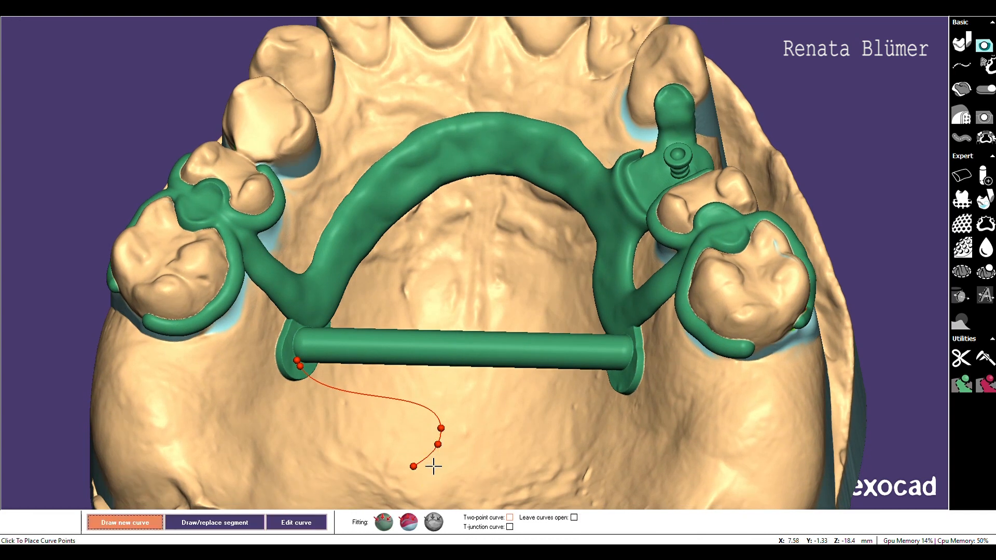
mouse_move(414, 469)
mouse_down()
mouse_move(343, 449)
mouse_move(462, 444)
mouse_move(633, 384)
mouse_up()
drag(448, 452, 487, 481)
right_drag(496, 287, 494, 260)
mouse_move(467, 348)
mouse_down()
mouse_move(460, 382)
mouse_move(472, 405)
mouse_move(498, 325)
mouse_move(516, 341)
mouse_up()
right_drag(489, 208, 496, 263)
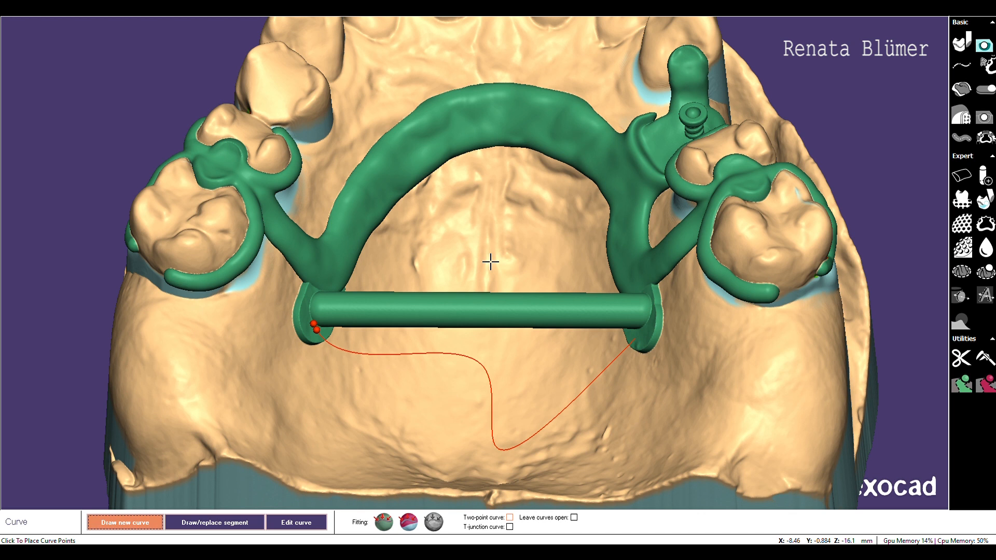
key(ctrl+z)
key(ctrl+z)
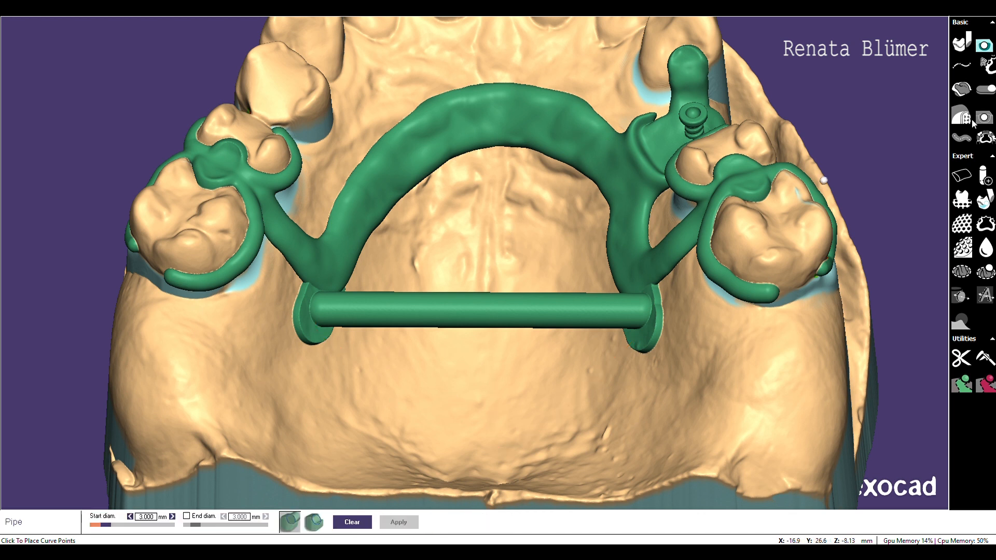
Add a rearward-pointing post at the middle of the crossbar, 1.00 mm thick and 10.00 mm long
click(986, 176)
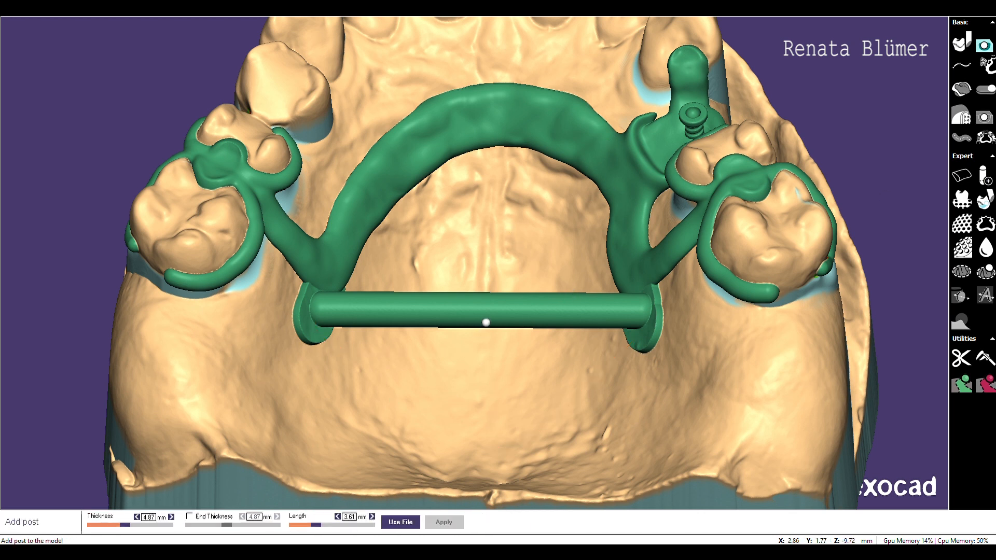
click(486, 316)
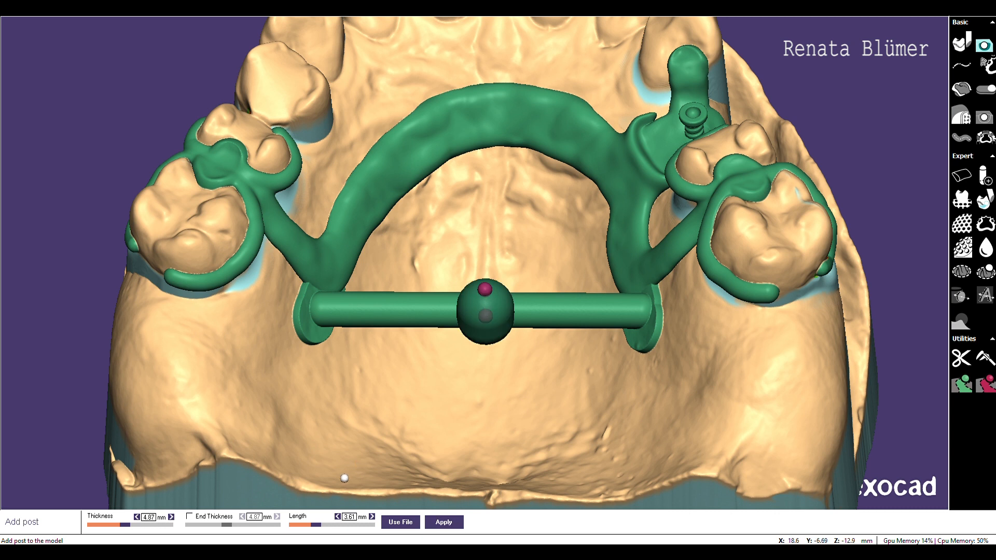
drag(124, 525, 73, 522)
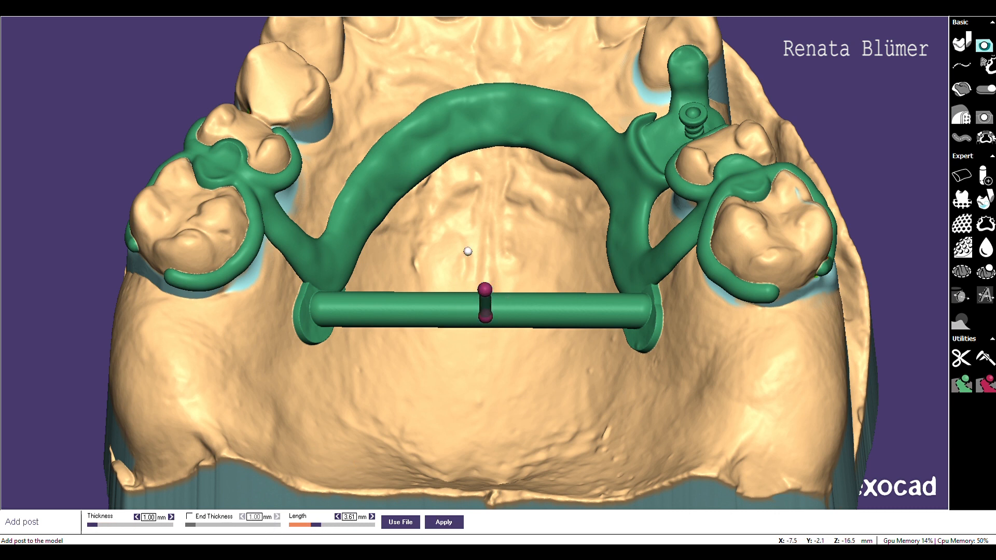
drag(485, 289, 483, 350)
right_drag(520, 409, 535, 341)
drag(319, 529, 374, 526)
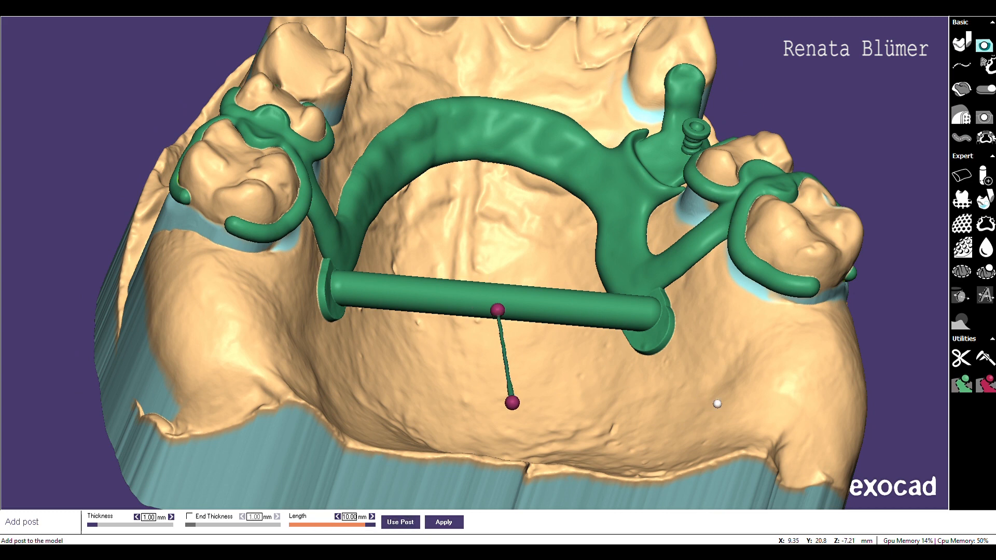
right_drag(718, 404, 710, 343)
click(445, 525)
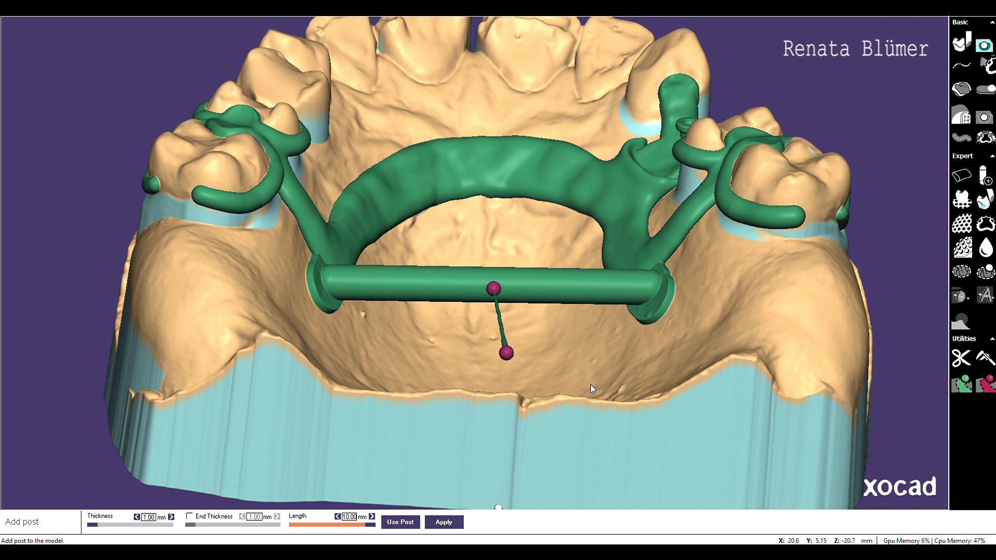
Try a curve from the rear extension opposite the canine post to the thin midline post's tip and undo it
scroll(403, 118, up, 3)
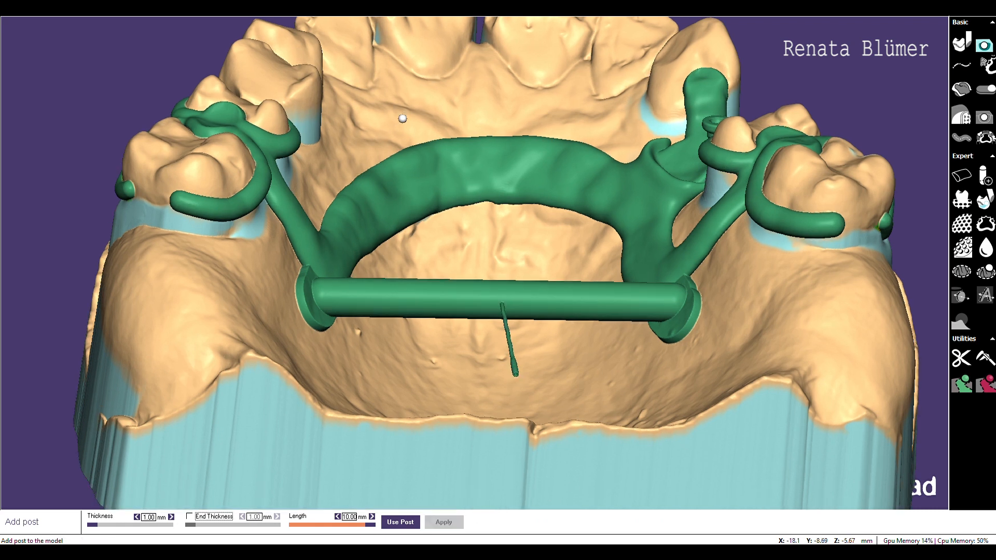
right_drag(421, 99, 394, 190)
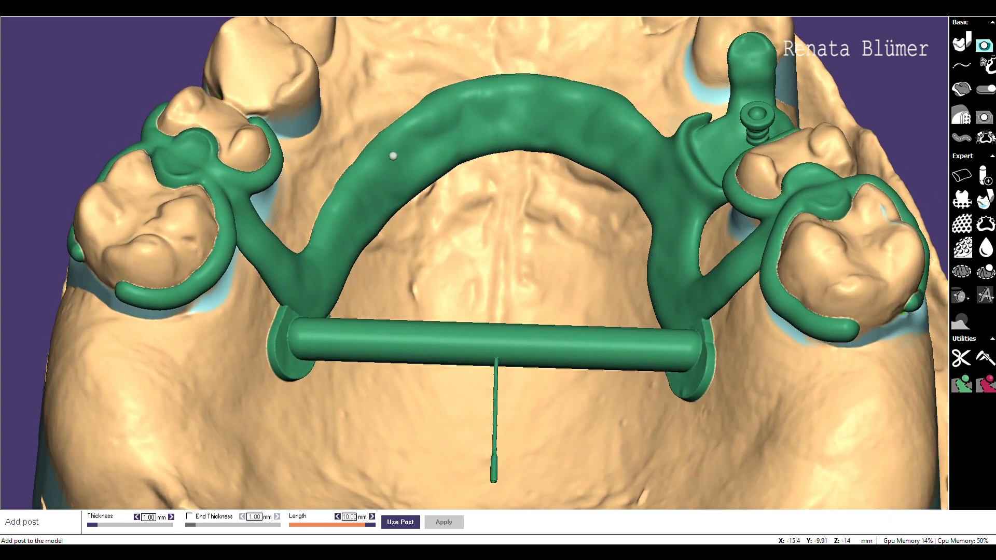
click(961, 67)
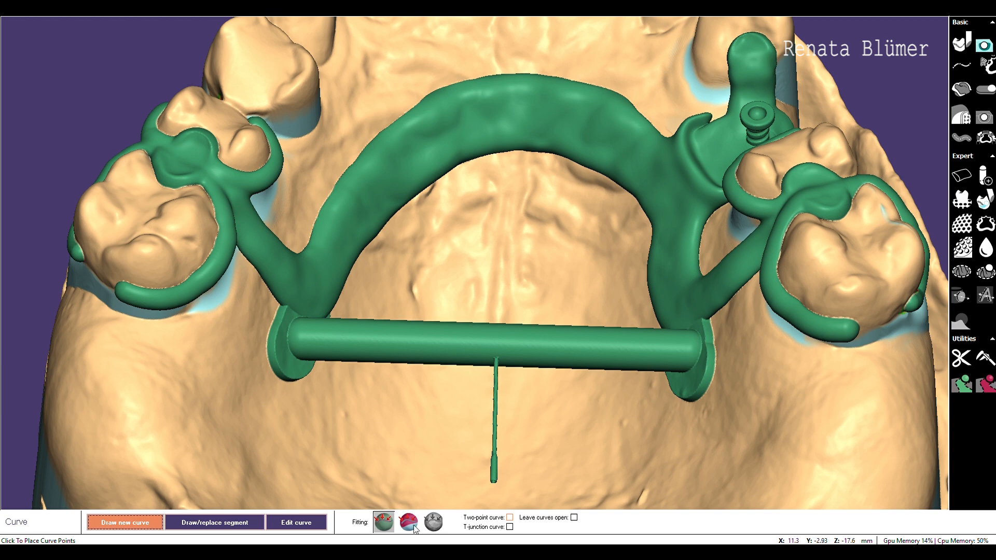
right_drag(344, 416, 302, 395)
click(292, 369)
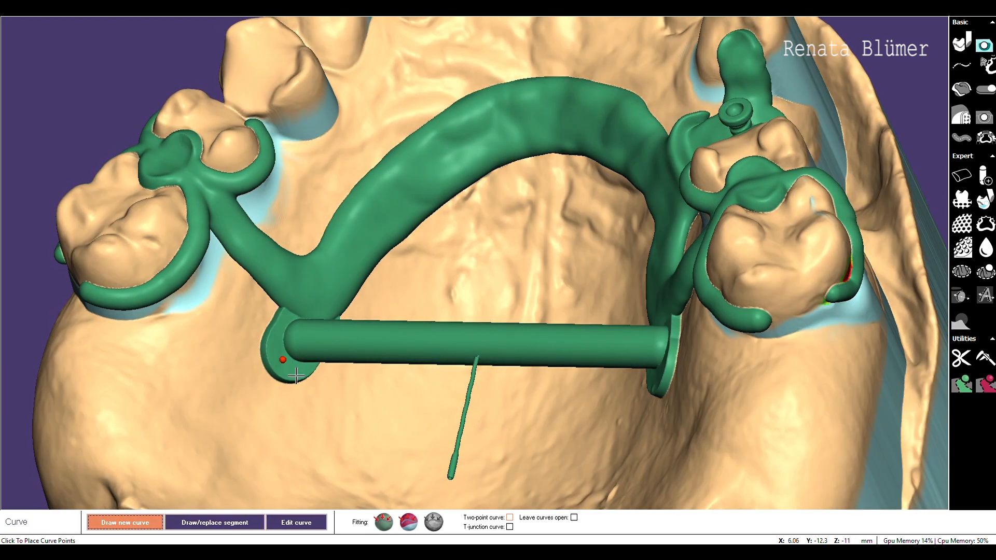
click(312, 382)
click(469, 431)
click(456, 474)
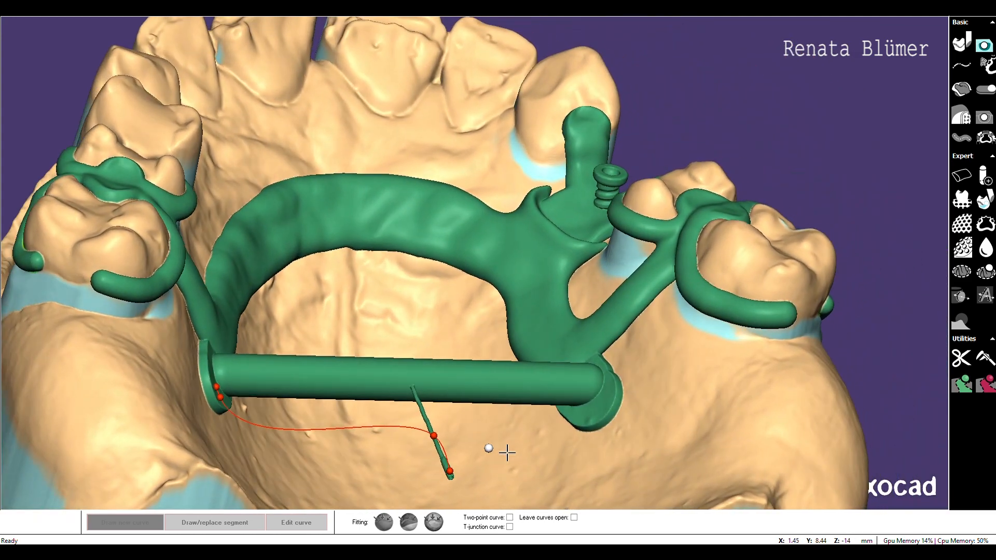
right_drag(507, 453, 503, 454)
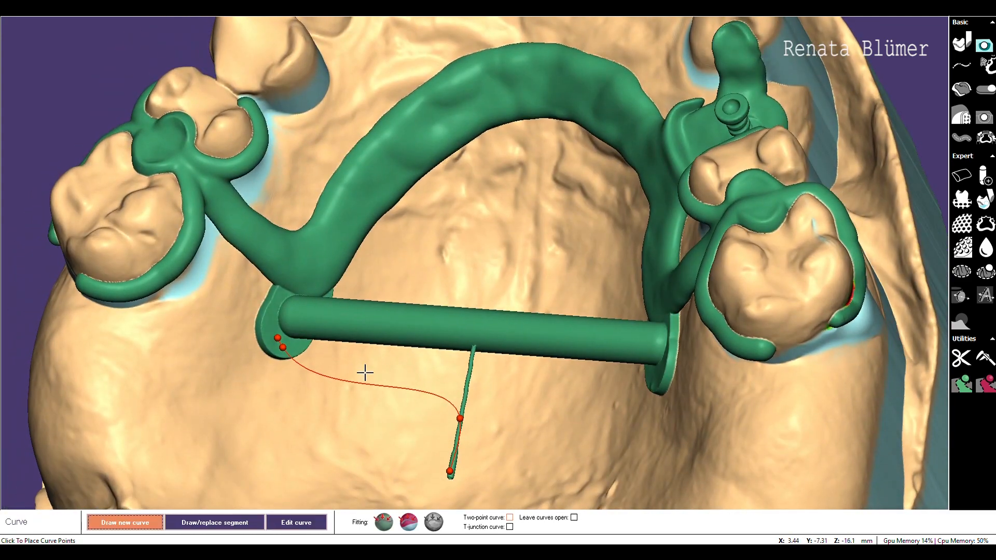
click(292, 356)
drag(286, 356, 284, 357)
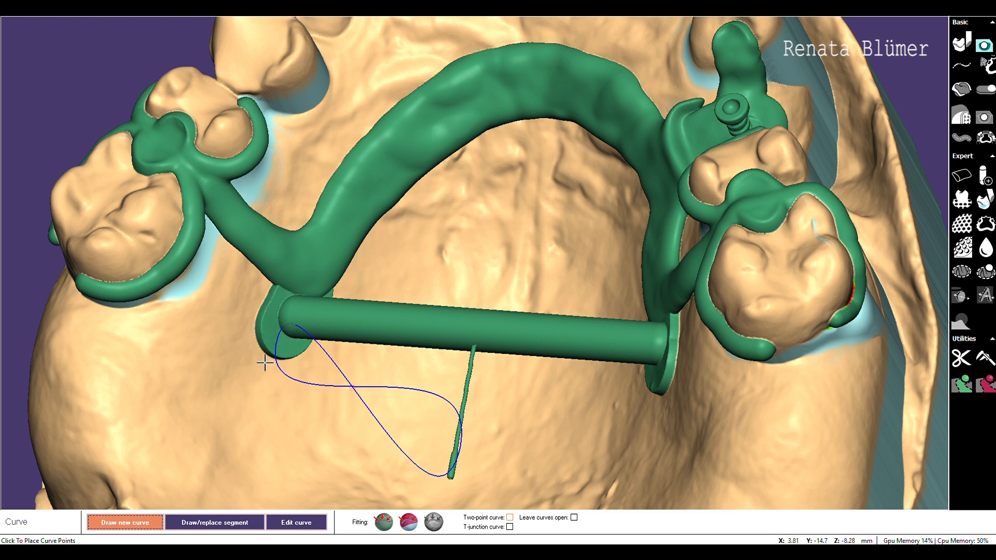
key(ctrl+z)
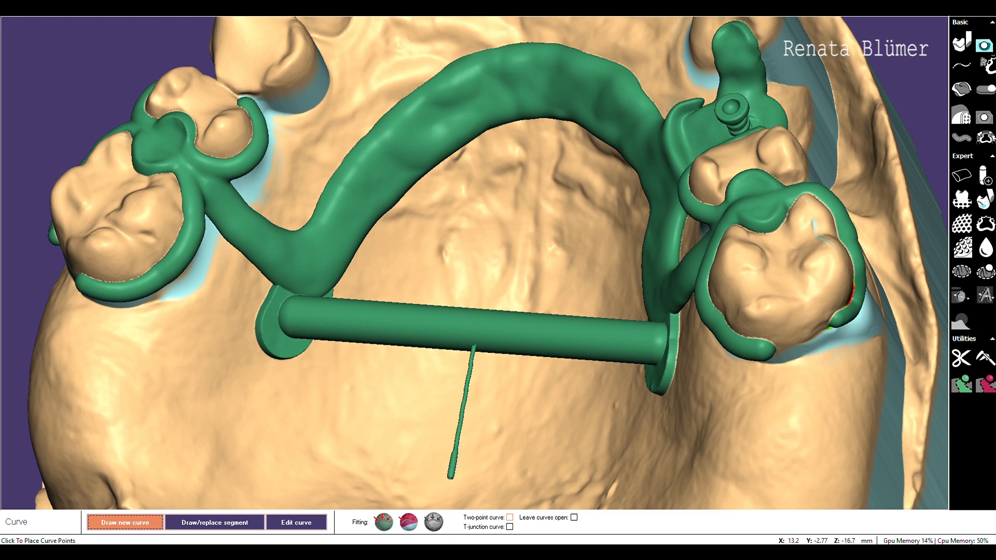
Set curves to be left open and redraw the curve from the extension opposite the canine post to the midline post's tip
click(573, 518)
click(463, 407)
click(461, 476)
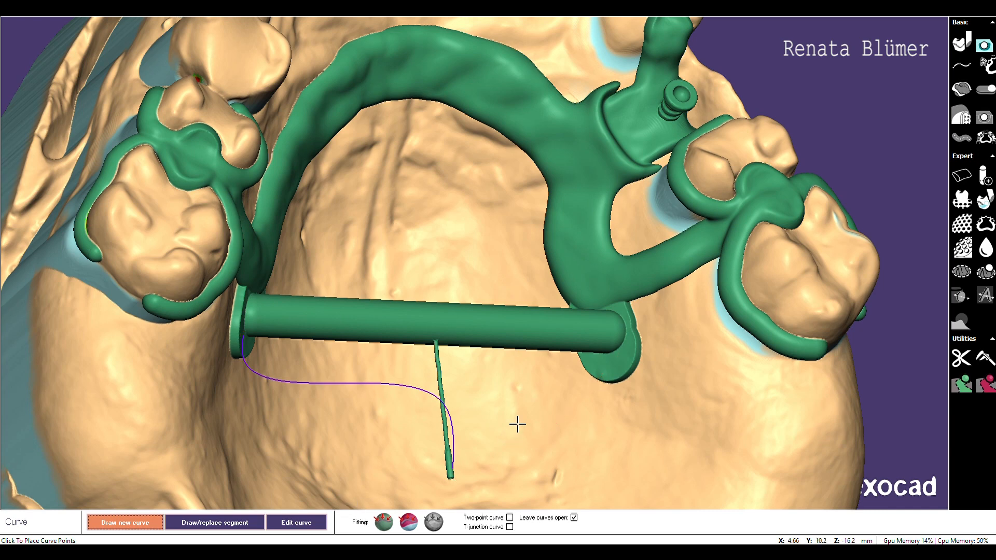
Draw an open curve from the rear extension on the canine post side to the midline post's tip and refine its points near the extension
click(618, 357)
click(446, 413)
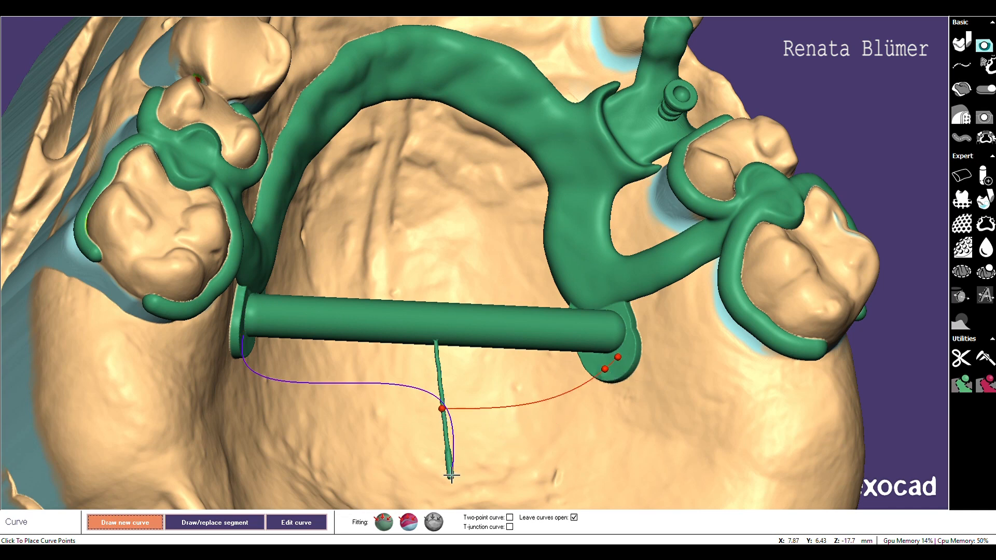
right_drag(455, 473, 602, 287)
click(461, 417)
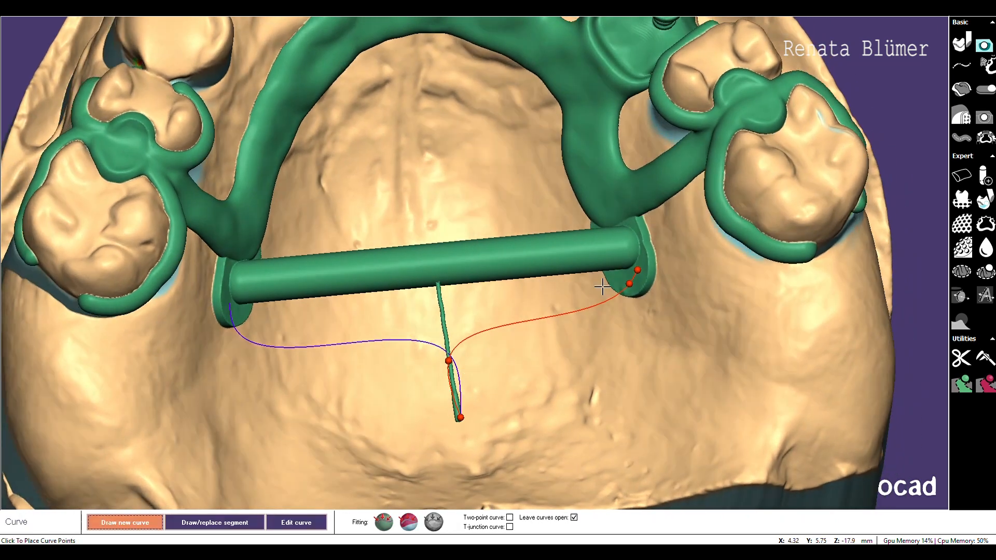
click(636, 292)
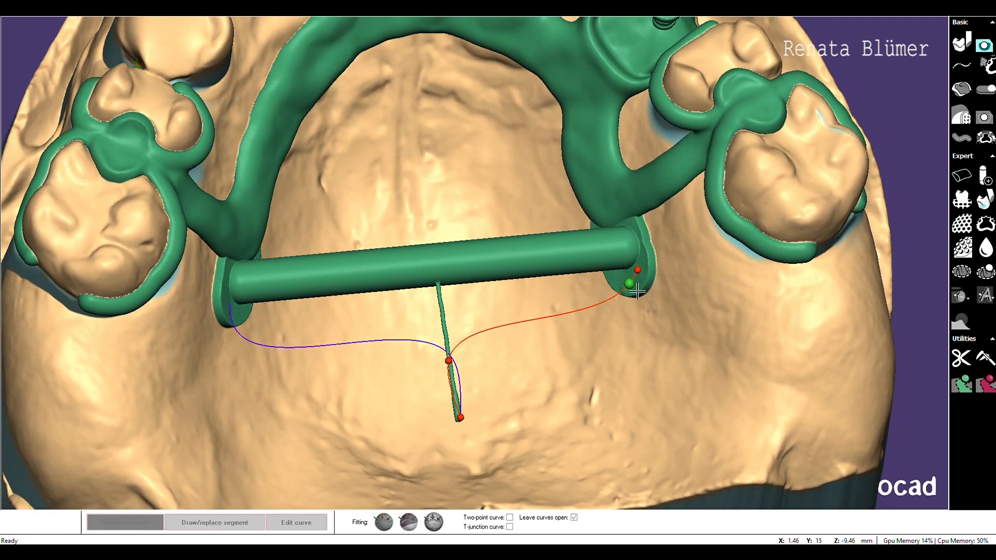
mouse_move(637, 292)
mouse_down()
mouse_move(646, 295)
mouse_move(643, 280)
mouse_up()
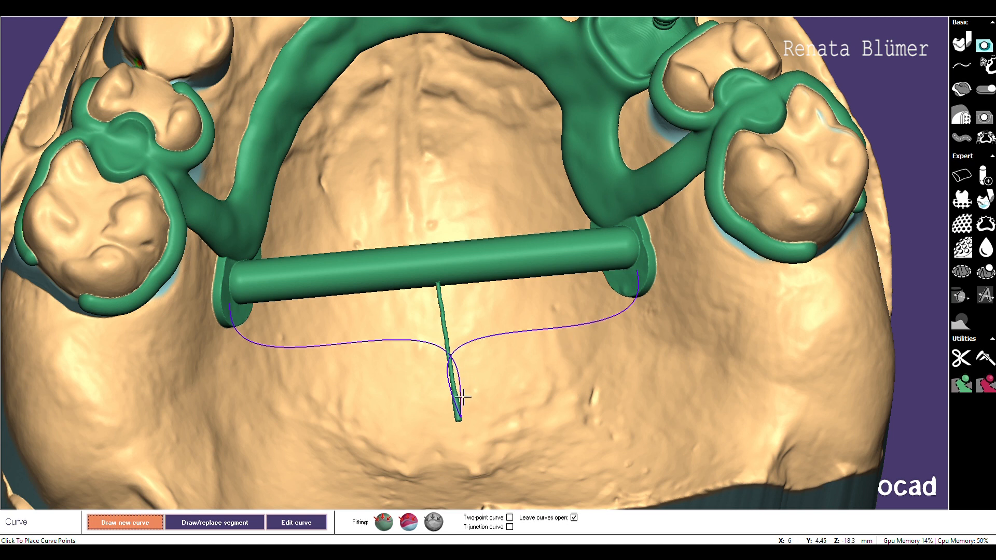
Convert both rear curves into wax pipes with a 3.000 mm diameter
click(961, 138)
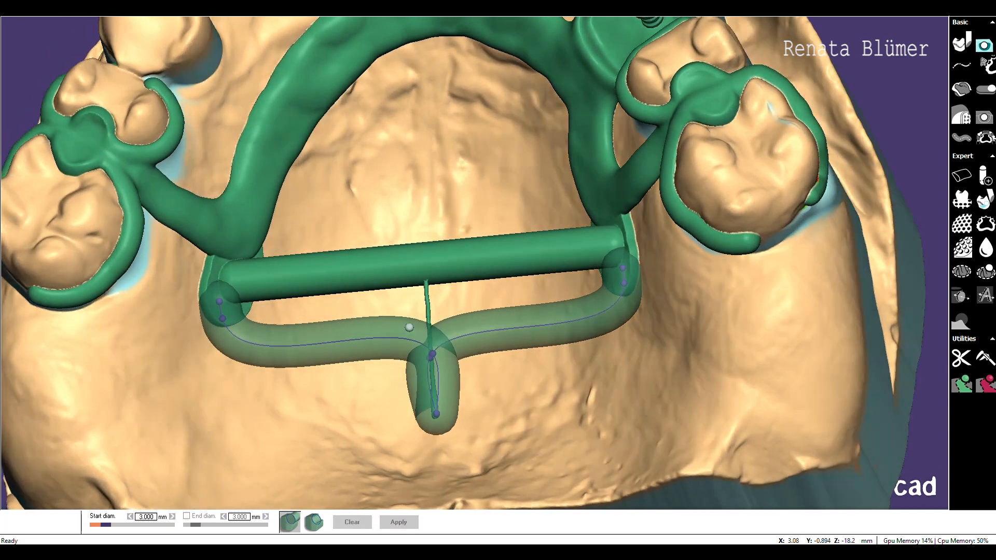
right_drag(409, 328, 233, 285)
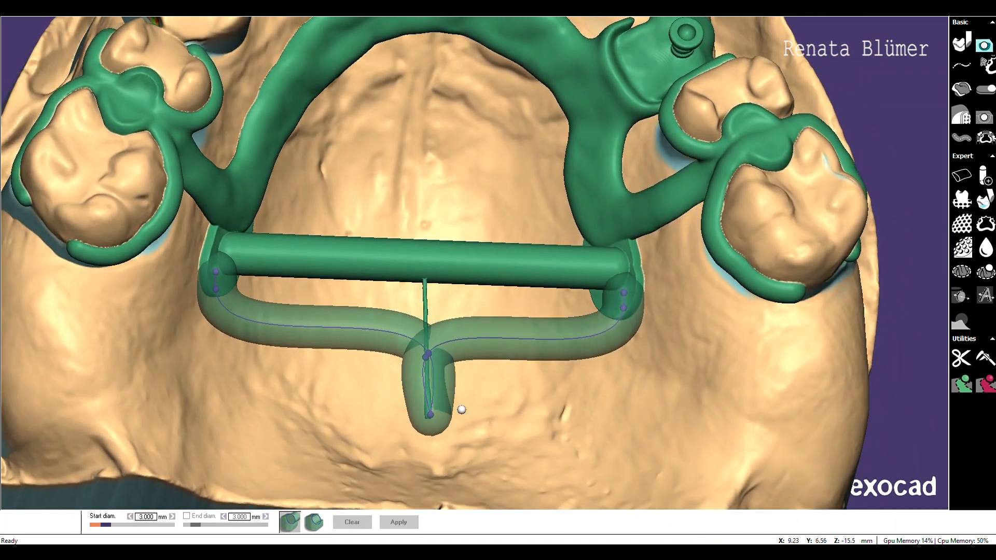
click(407, 523)
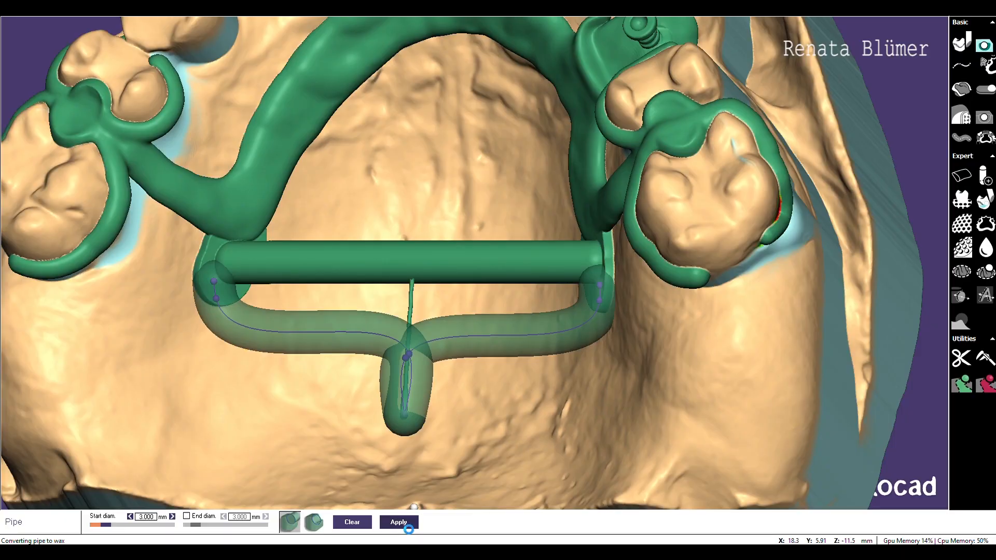
Smooth the junction of the rear pipe, crossbar and extension on the canine post side with a 3.50 mm tool
click(985, 121)
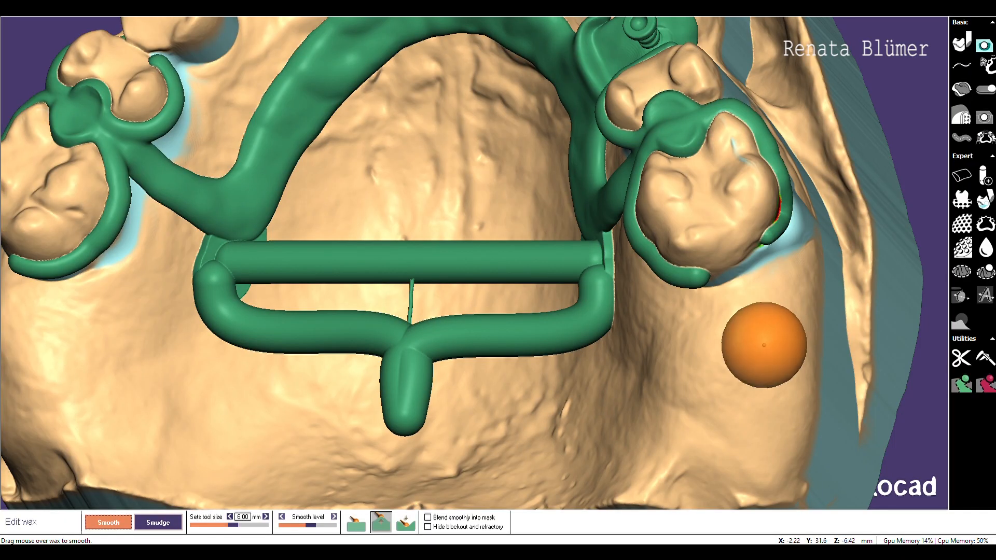
mouse_move(718, 362)
right_down()
mouse_move(732, 372)
mouse_move(690, 400)
mouse_move(663, 374)
right_up()
scroll(690, 401, up, 5)
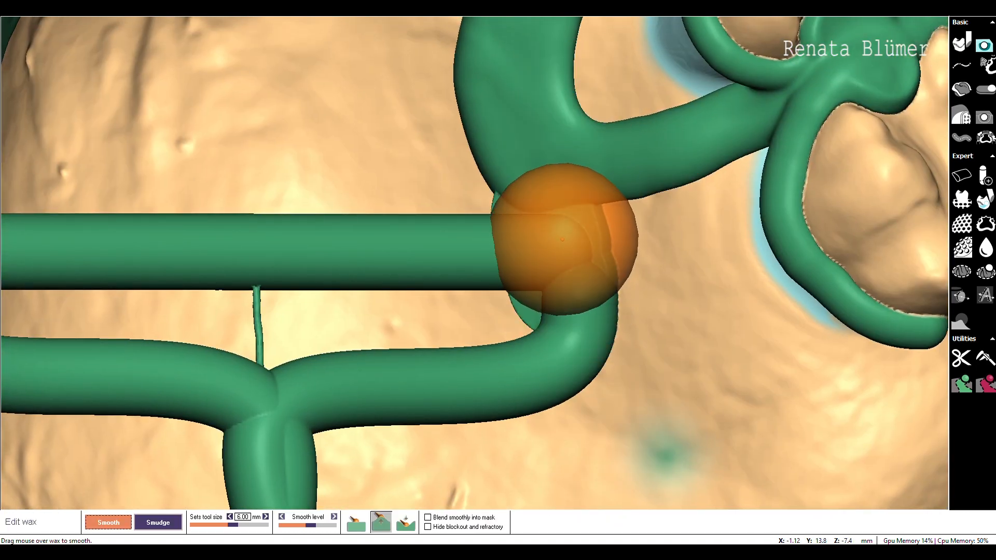
key(minus)
key(minus)
key(minus)
key(minus)
key(minus)
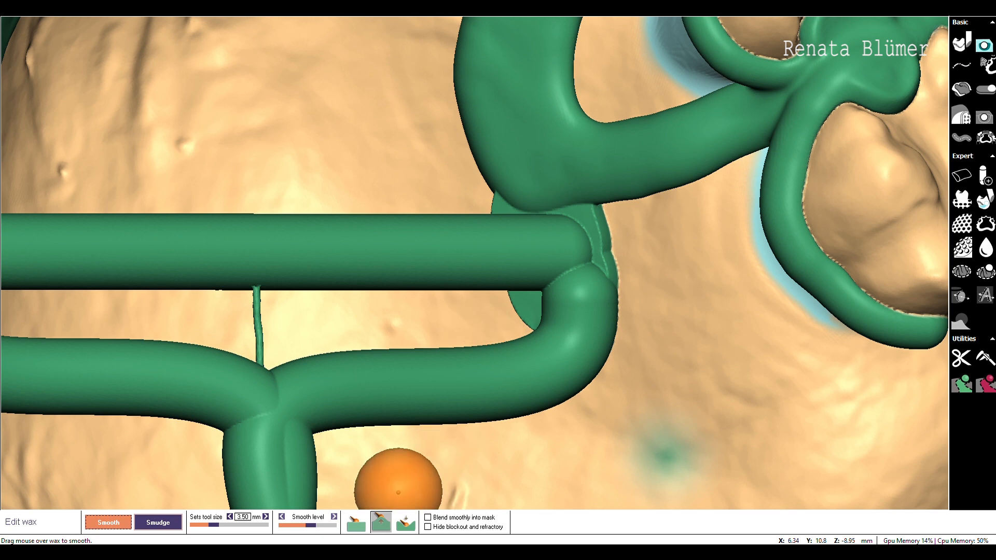
click(353, 524)
mouse_move(573, 226)
mouse_down()
mouse_move(583, 216)
mouse_move(584, 301)
mouse_up()
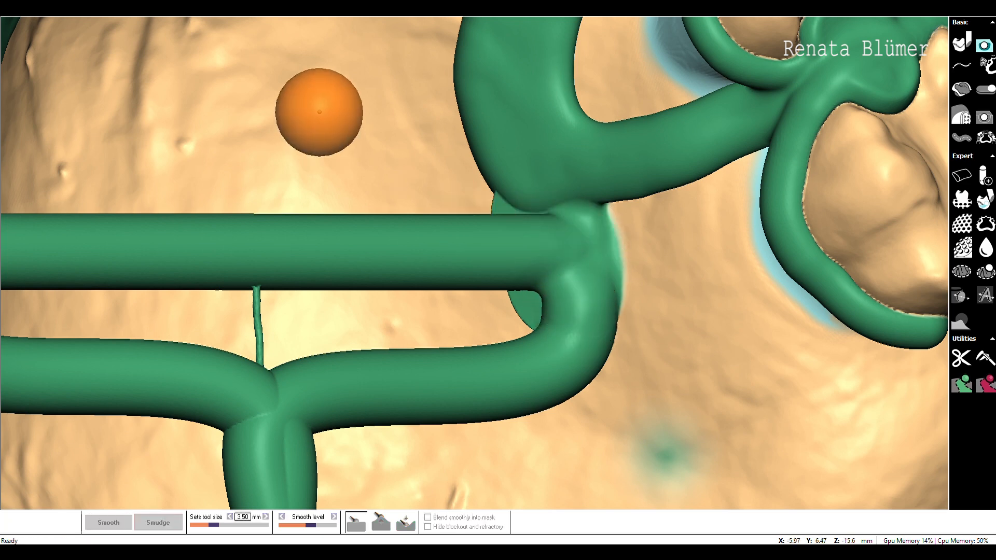
Smooth the opposite pipe junction and remove the thin post between the crossbar and the rear pipes
mouse_move(318, 111)
middle_down()
mouse_move(518, 93)
mouse_move(577, 112)
middle_up()
middle_drag(271, 116, 229, 113)
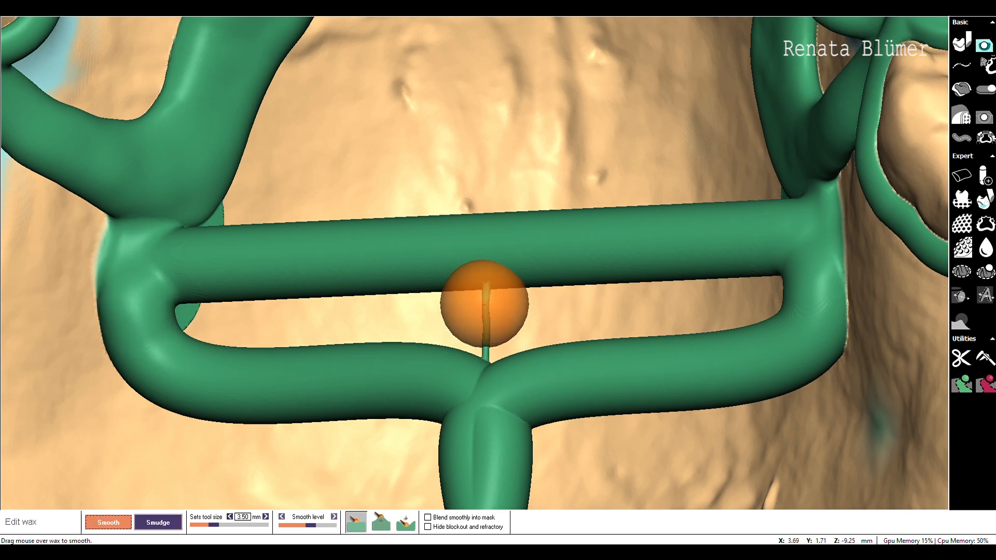
mouse_move(485, 292)
mouse_down()
mouse_move(460, 319)
mouse_move(486, 343)
mouse_up()
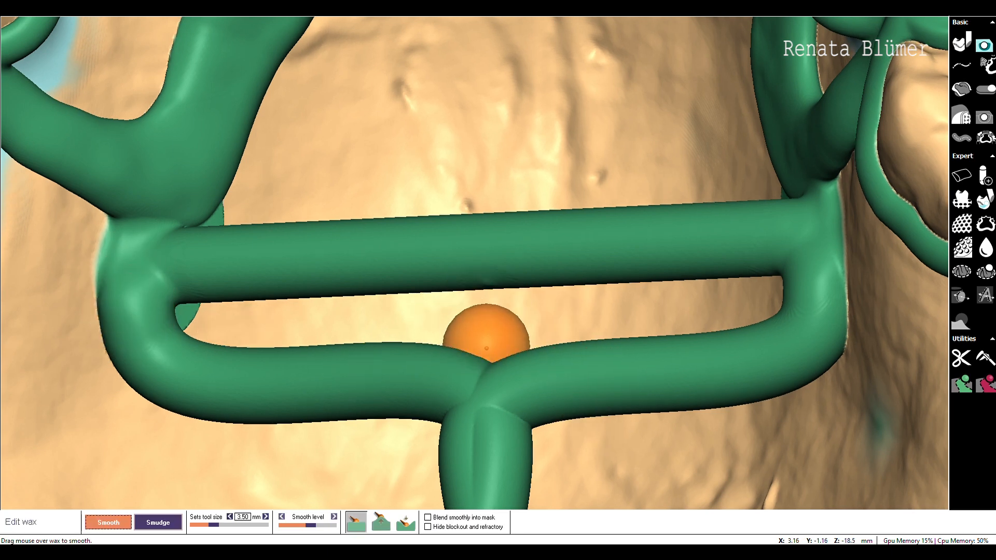
scroll(459, 318, down, 5)
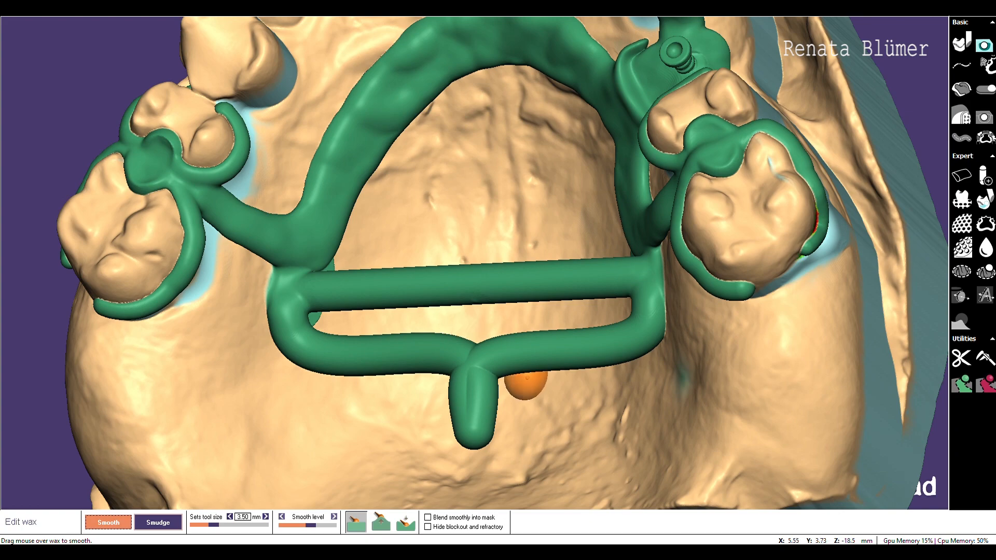
middle_drag(528, 384, 534, 378)
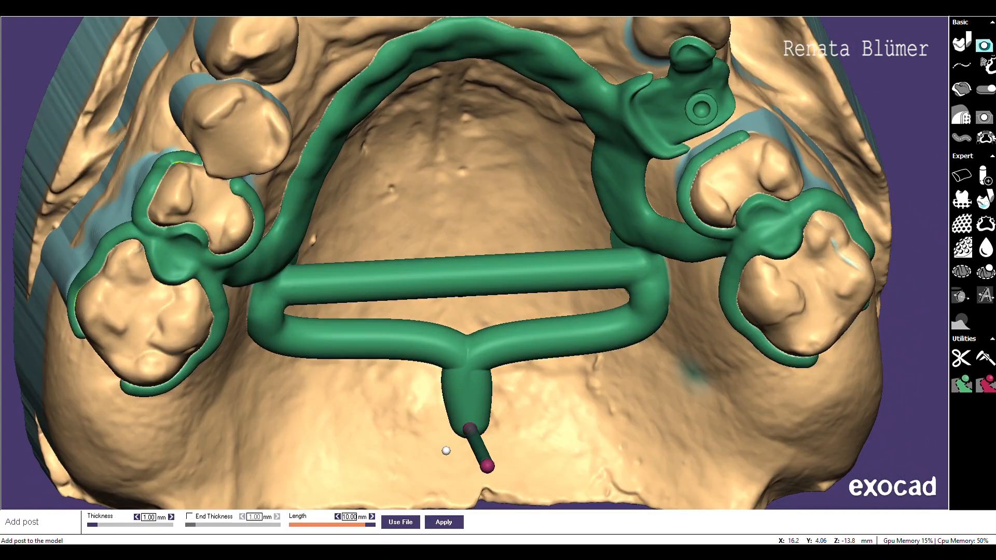
Add a rearward-pointing post at the end of the midline pipe, 2.44 mm thick and 3.52 mm long
right_drag(419, 348, 425, 393)
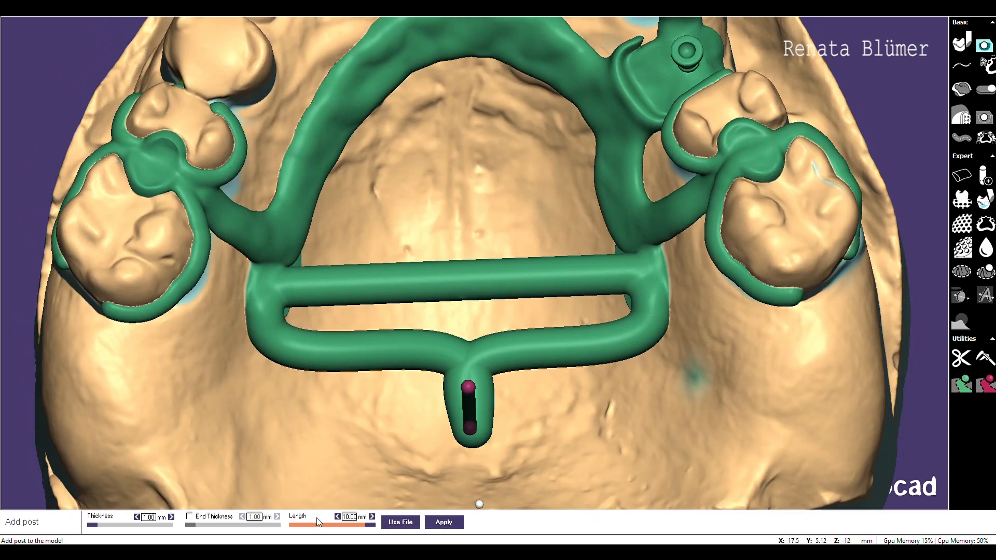
drag(380, 527, 312, 527)
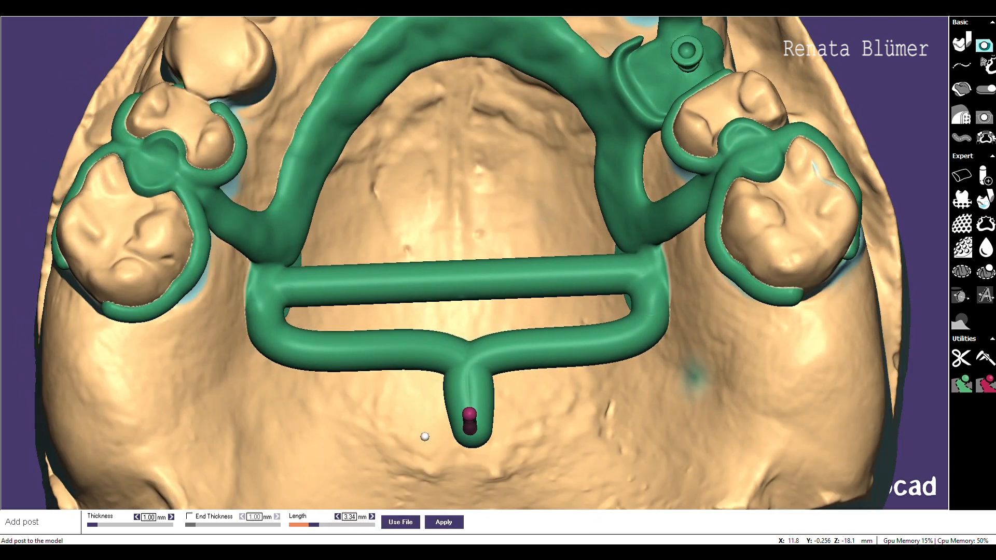
click(469, 410)
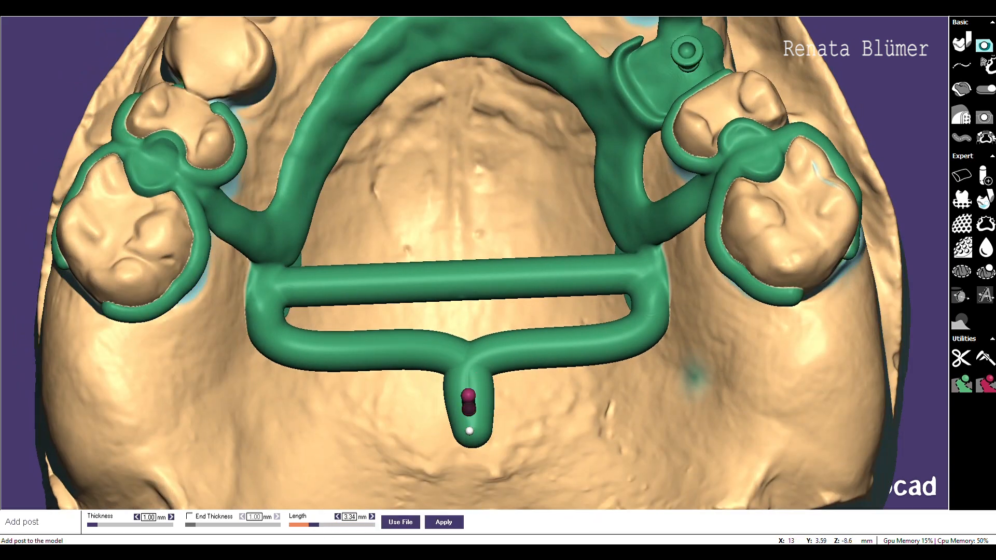
click(469, 432)
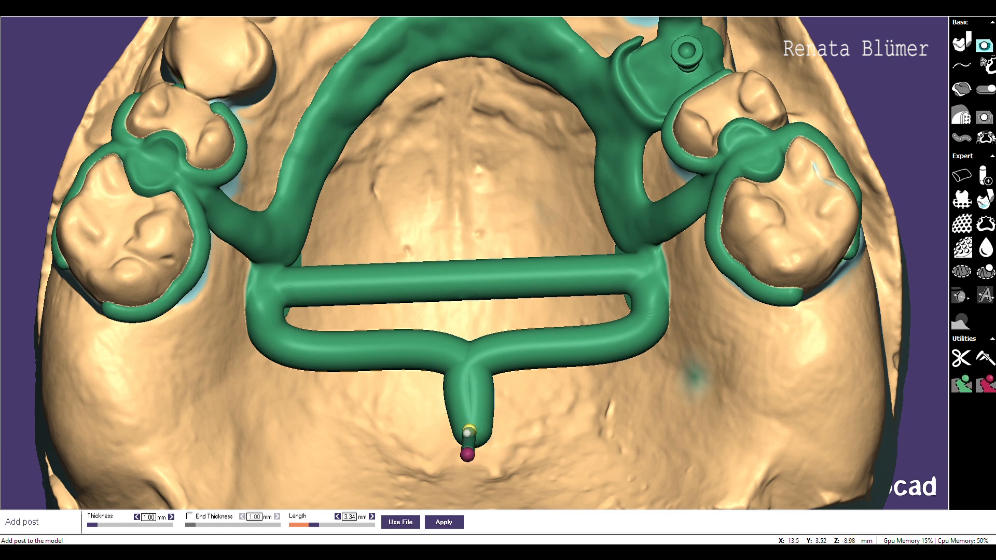
drag(467, 433, 473, 441)
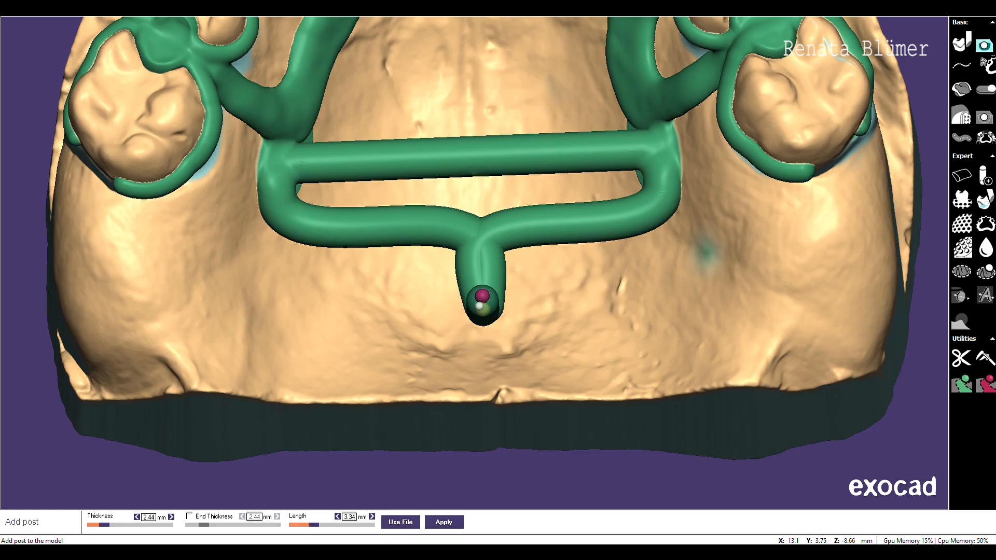
drag(482, 300, 482, 351)
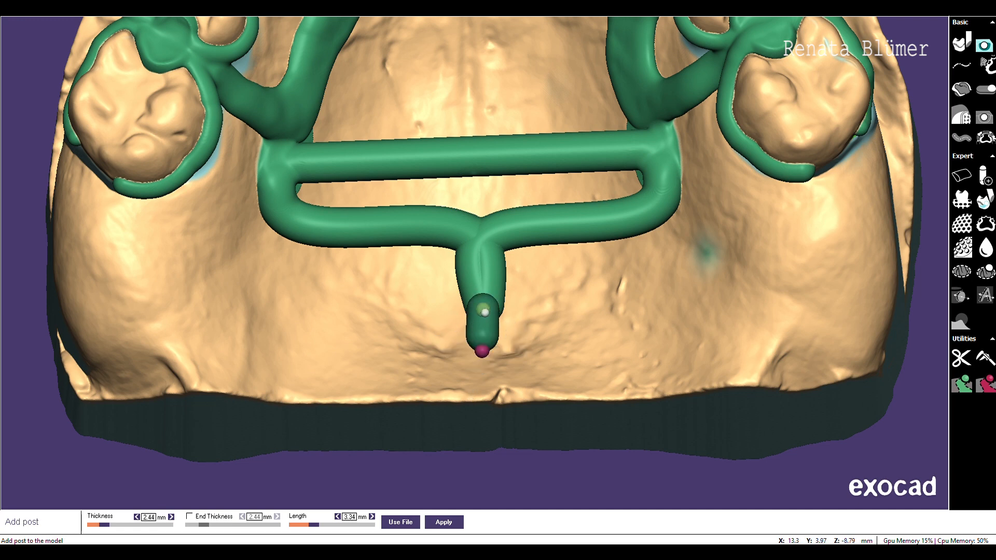
drag(485, 313, 486, 317)
drag(314, 525, 316, 526)
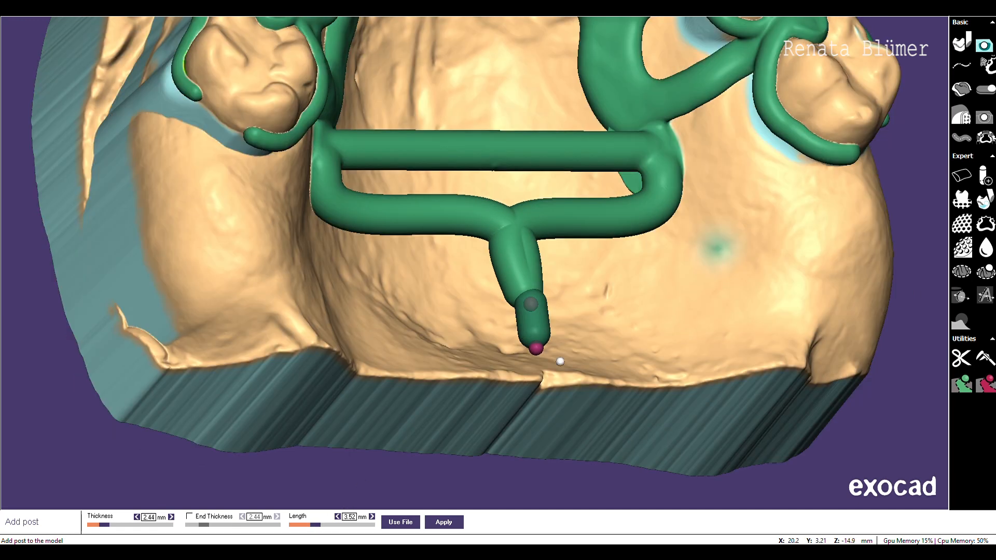
click(444, 523)
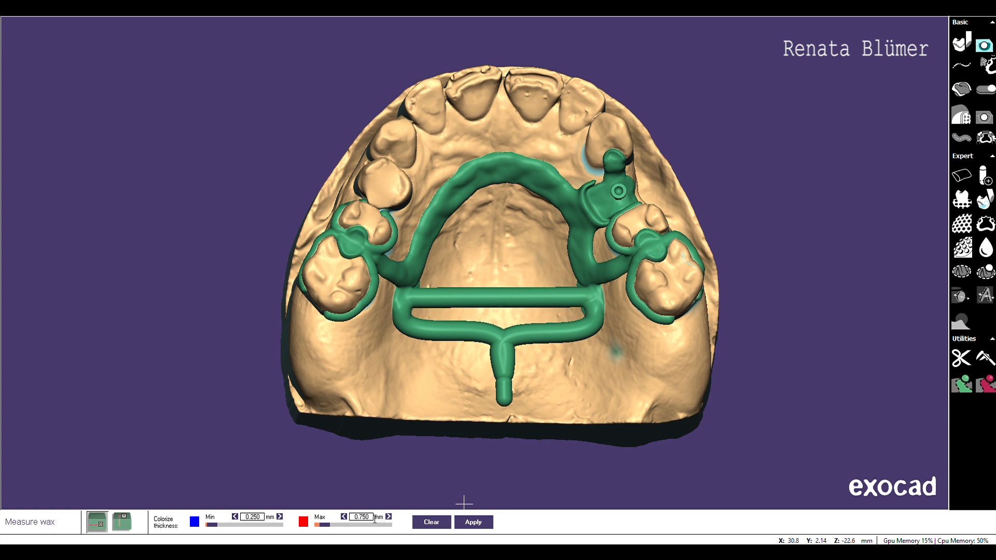
Colorize the wax thickness with a 0.550 mm minimum and 1 mm maximum, and examine the framework for thin areas
drag(370, 518, 353, 516)
click(479, 527)
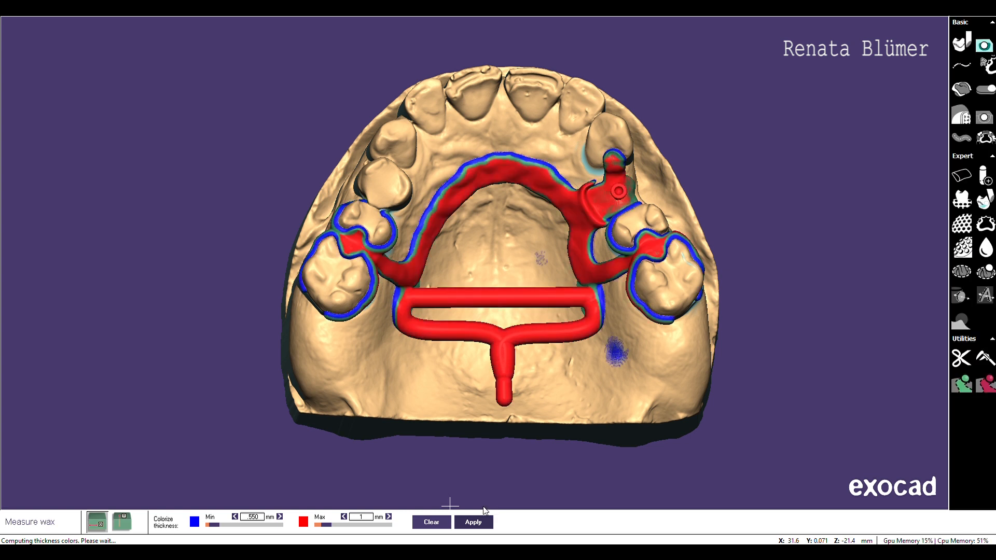
scroll(642, 402, up, 3)
right_drag(642, 403, 674, 397)
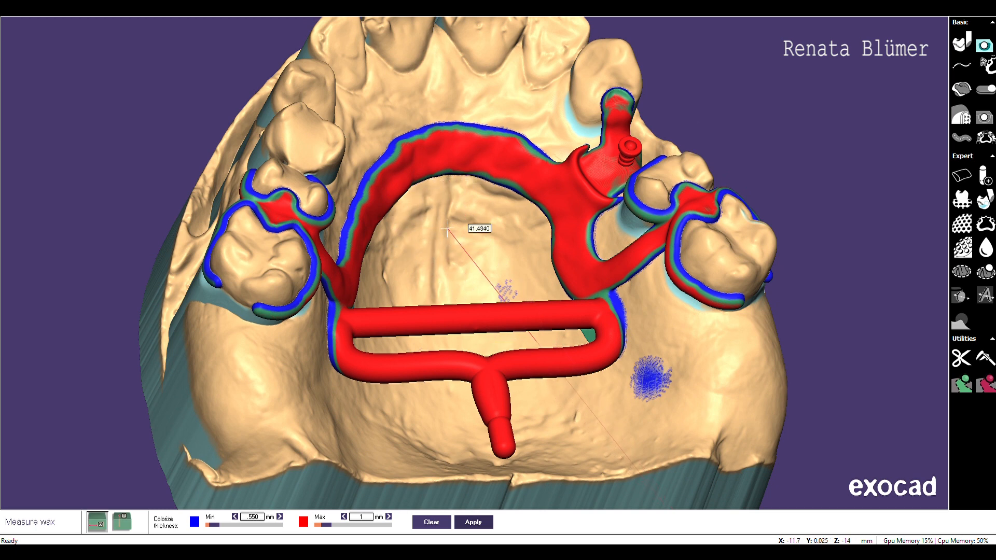
scroll(439, 230, up, 3)
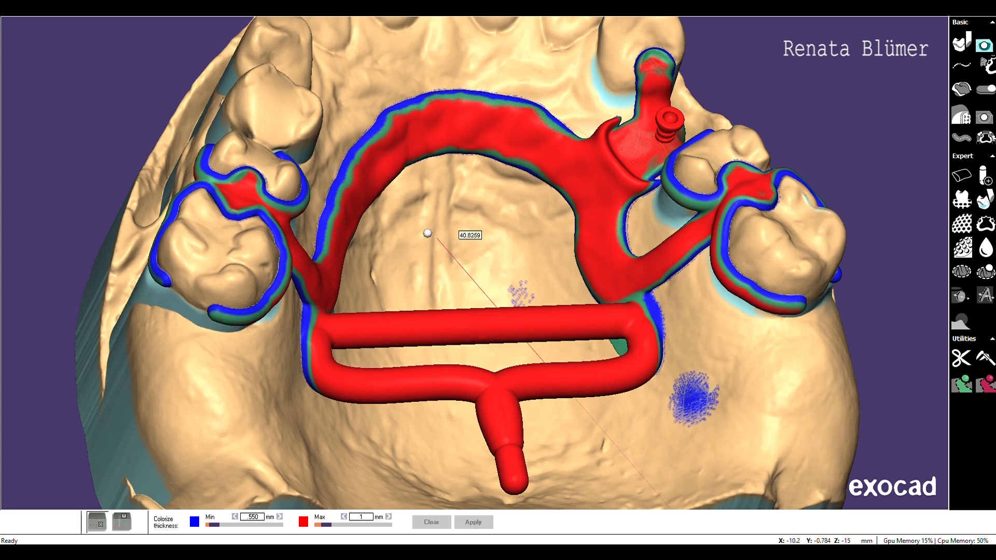
right_drag(427, 234, 447, 223)
scroll(427, 232, down, 3)
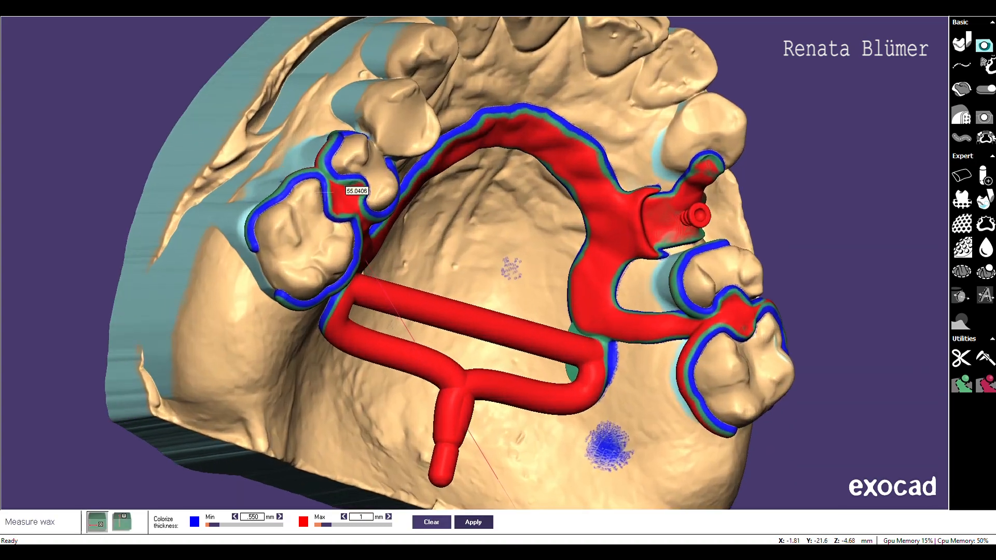
scroll(325, 192, up, 3)
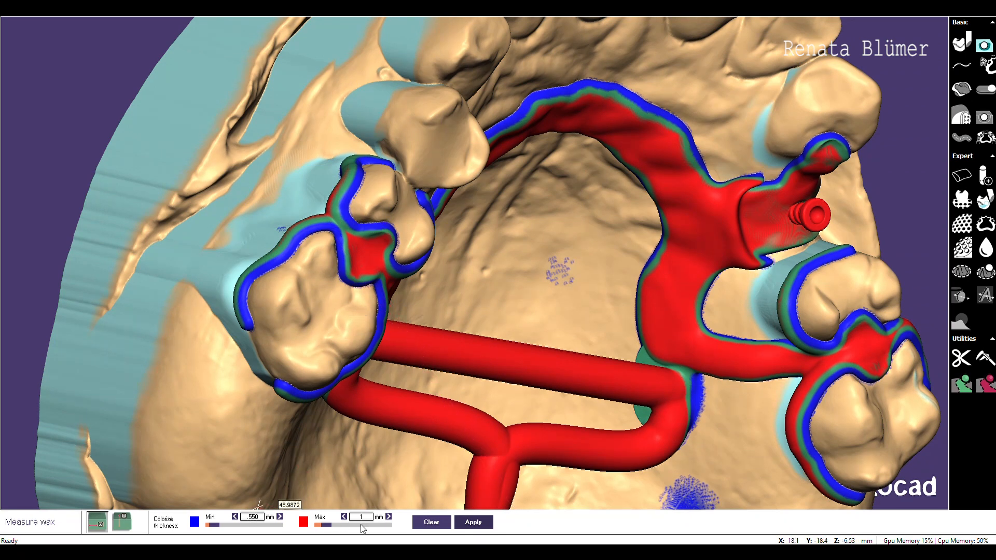
mouse_move(384, 408)
middle_down()
mouse_move(366, 408)
mouse_move(424, 424)
middle_up()
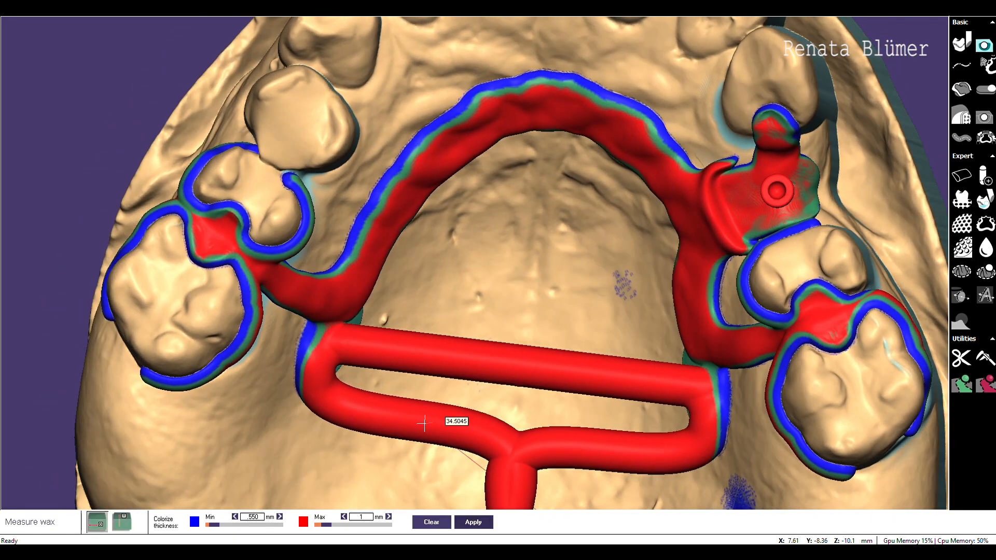
Build up and smooth the outer clasp junction between the two back teeth opposite the canine post with a 2.00 mm tool
click(992, 119)
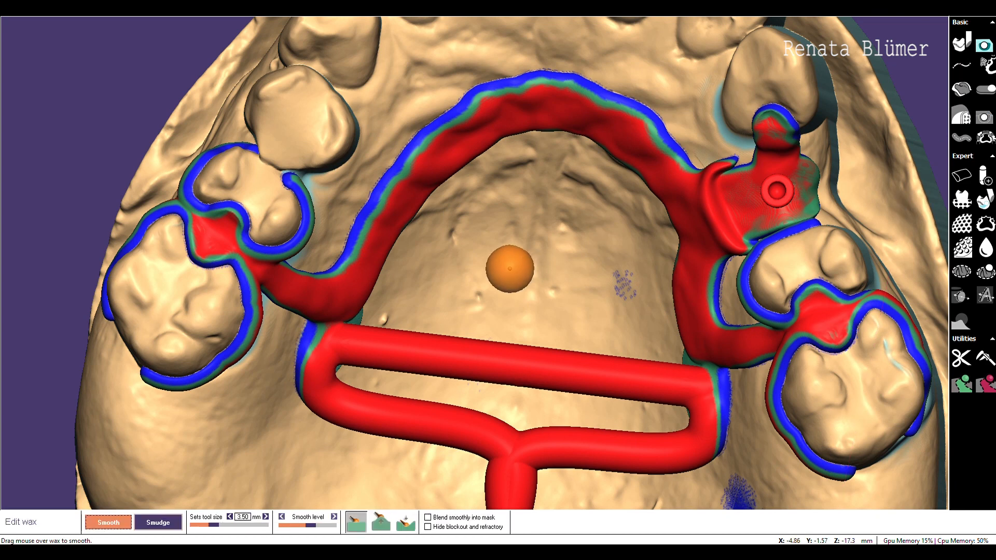
middle_drag(482, 231, 552, 251)
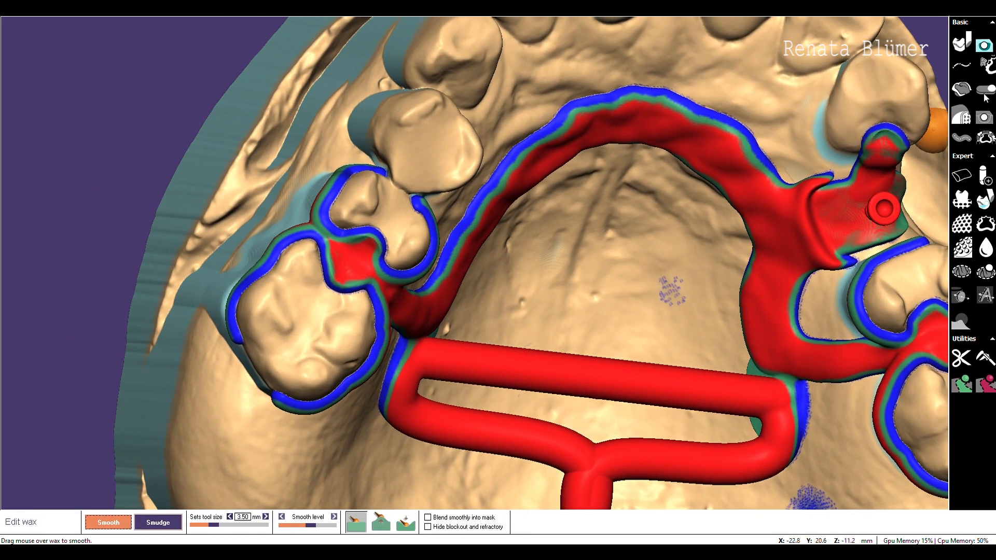
scroll(327, 236, up, 5)
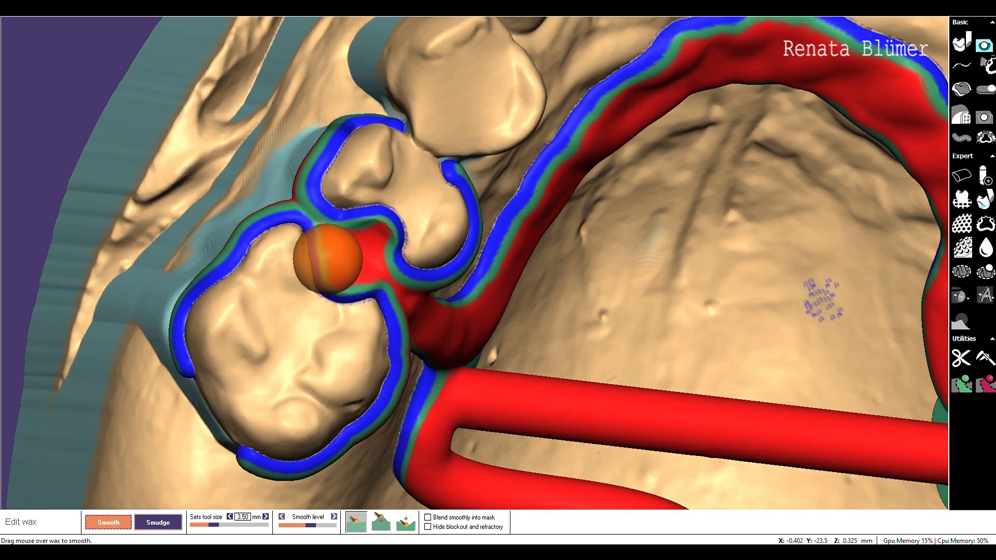
click(381, 522)
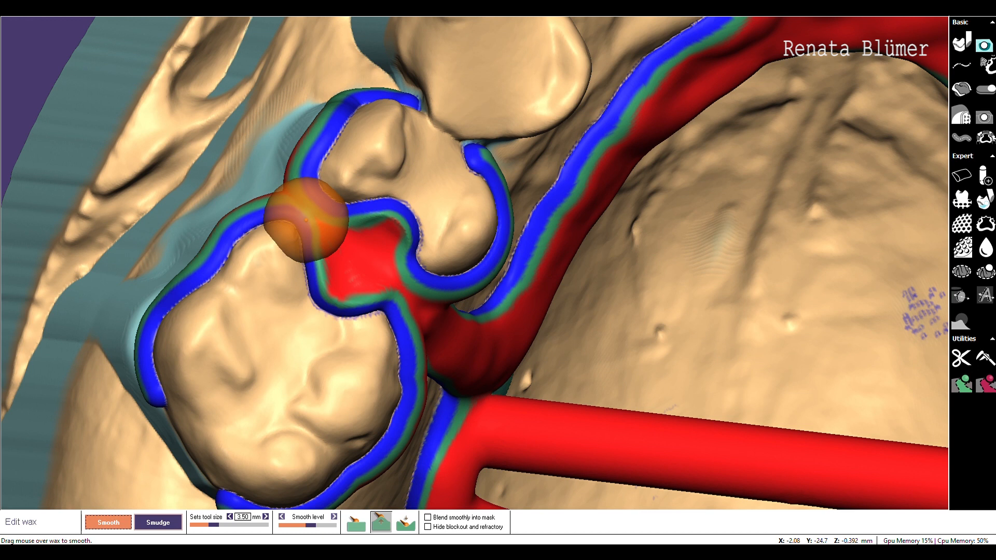
key(minus)
key(minus)
key(minus)
key(minus)
key(minus)
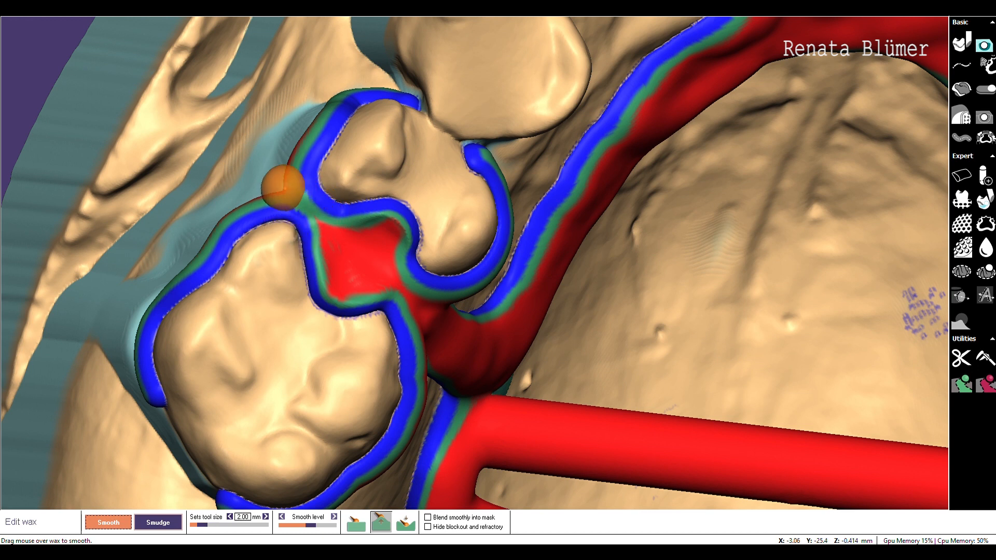
mouse_move(282, 182)
mouse_down()
mouse_move(325, 220)
mouse_move(297, 207)
mouse_move(324, 244)
mouse_up()
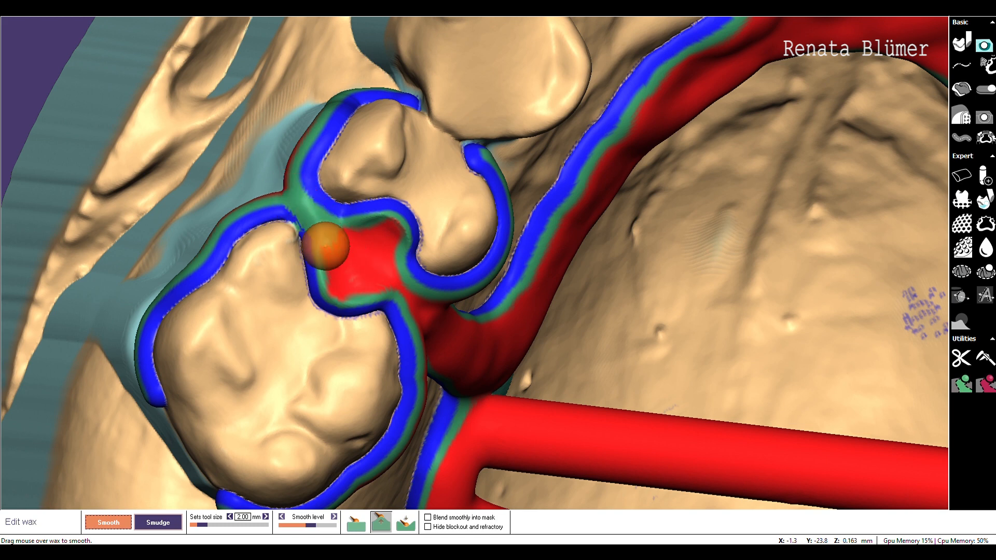
key(Escape)
Examine the bare framework's connector and clasps with the blockout and refractory hidden
right_drag(647, 253, 600, 416)
right_drag(516, 360, 515, 382)
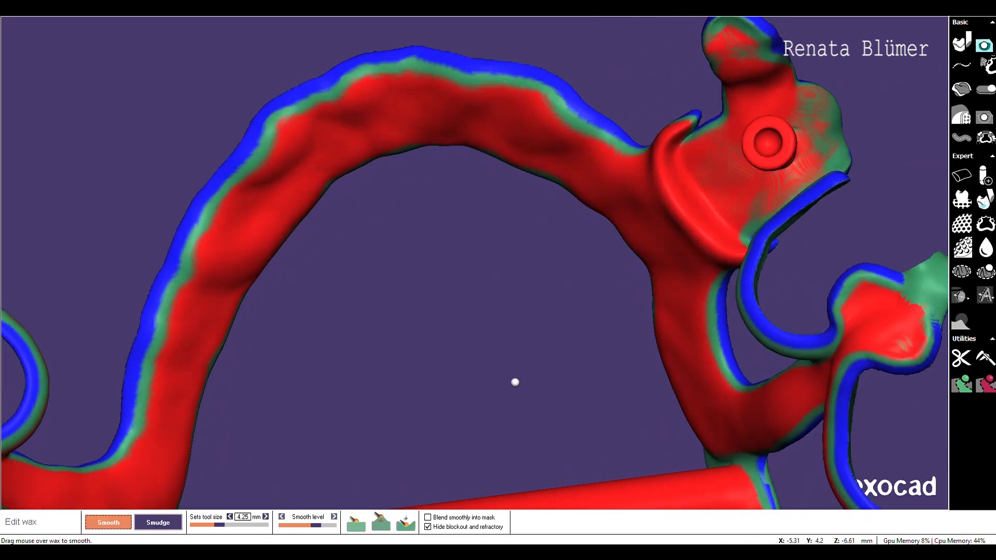
scroll(445, 349, down, 5)
right_drag(386, 376, 386, 376)
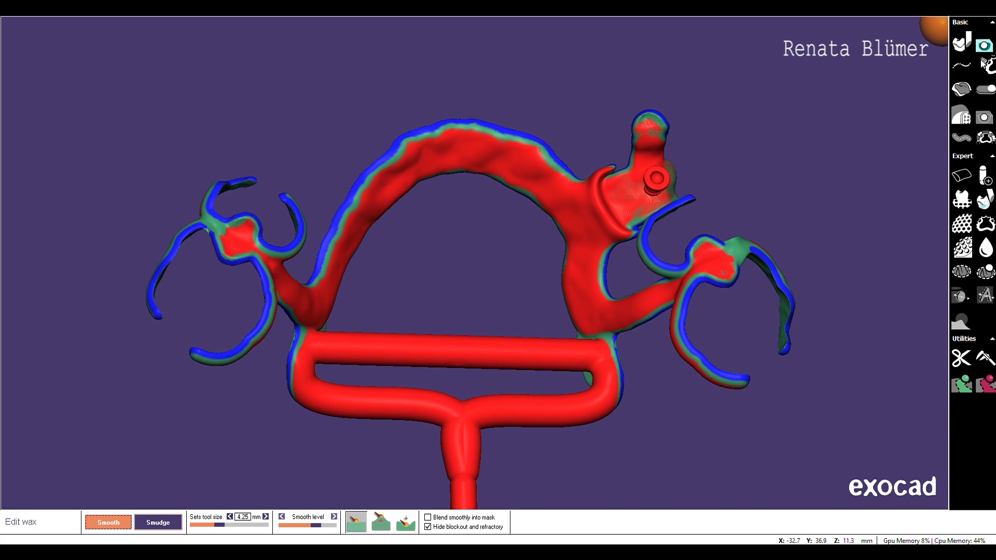
Start preparing the framework for build and set the tolerance to 0.000 mm
click(984, 139)
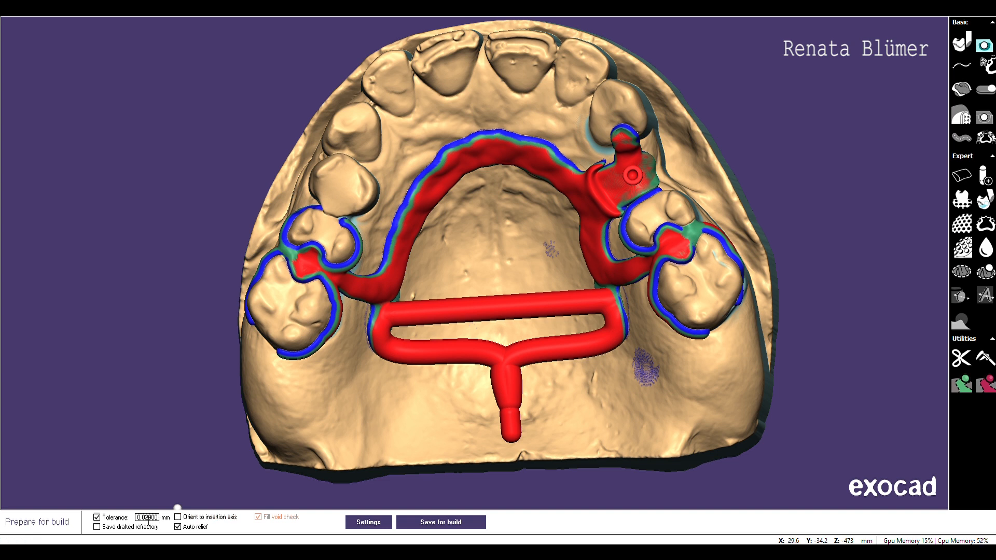
drag(145, 519, 159, 522)
text(00)
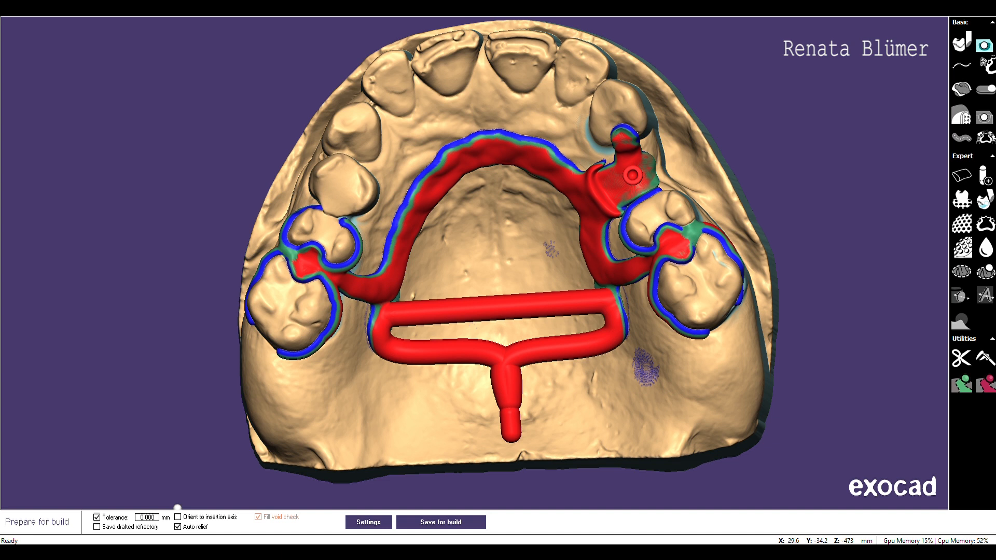